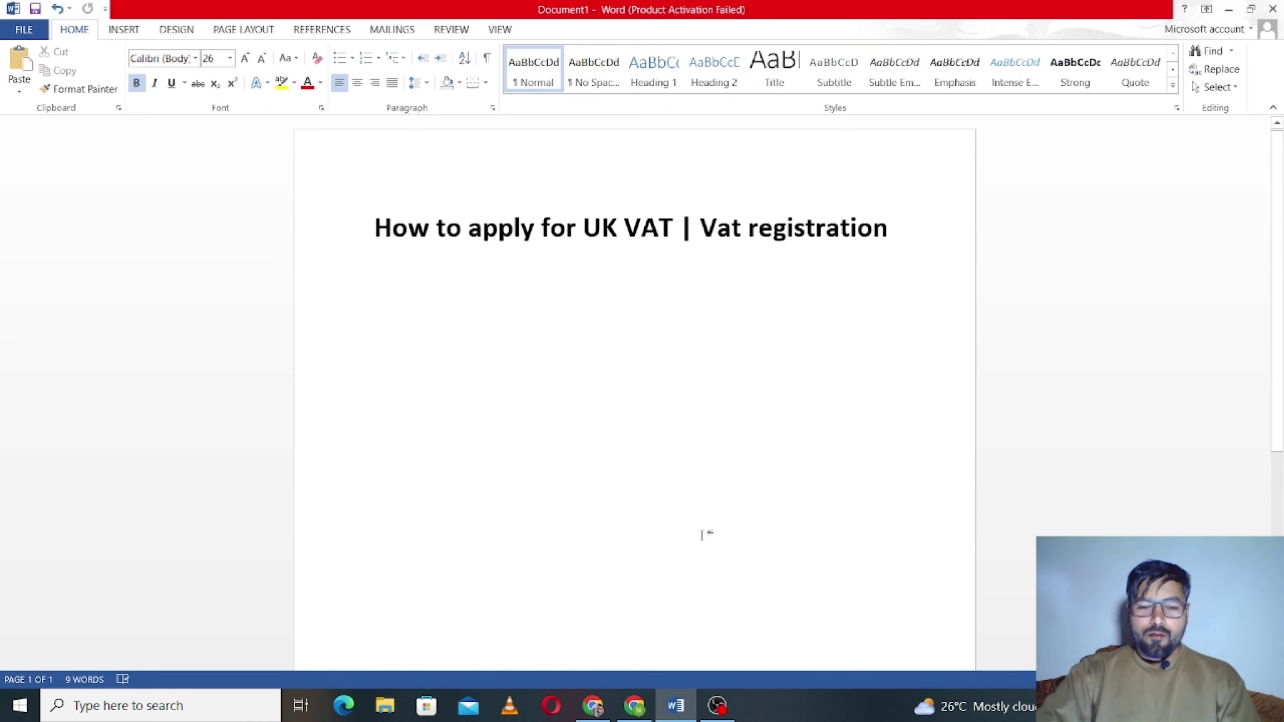
Step: Google 'vat registration uk' in a new Chrome tab and scroll down to the GOV.UK results
left_click(609, 705)
left_click(688, 358)
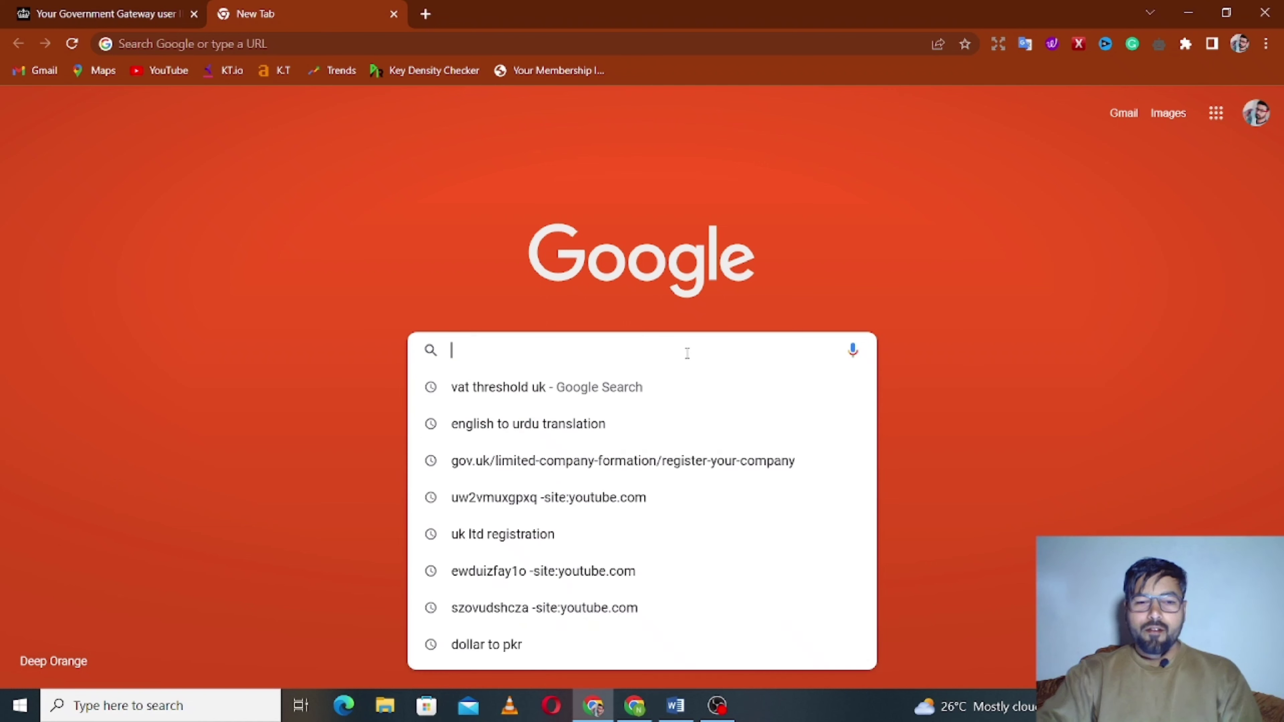
type("vat re")
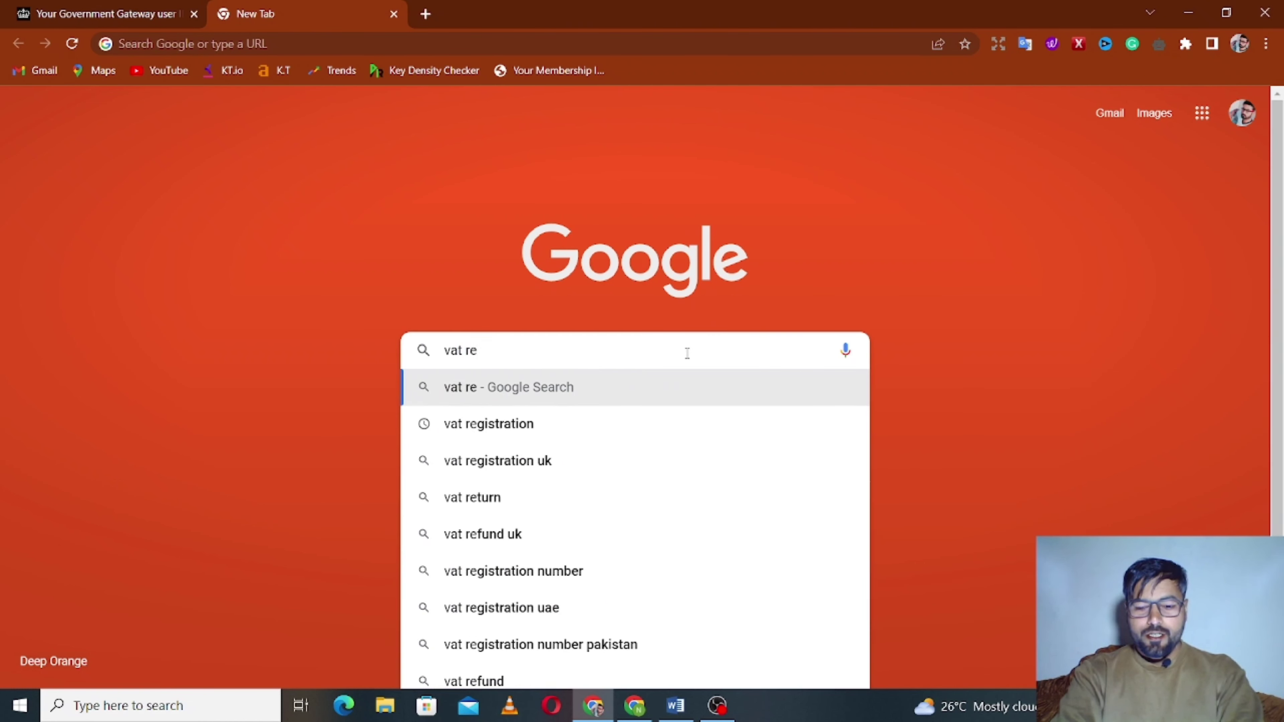
key("Down")
key("Down")
key("Return")
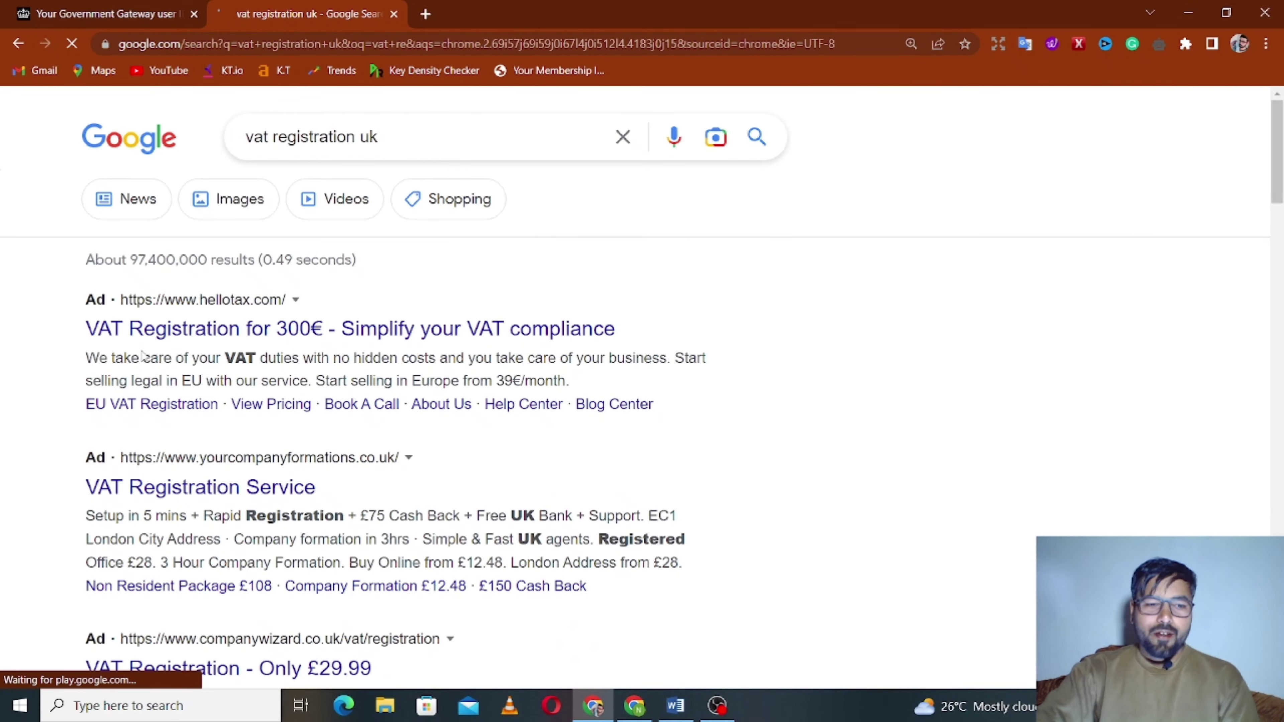
scroll(144, 372, "down", 3)
scroll(144, 372, "down", 10)
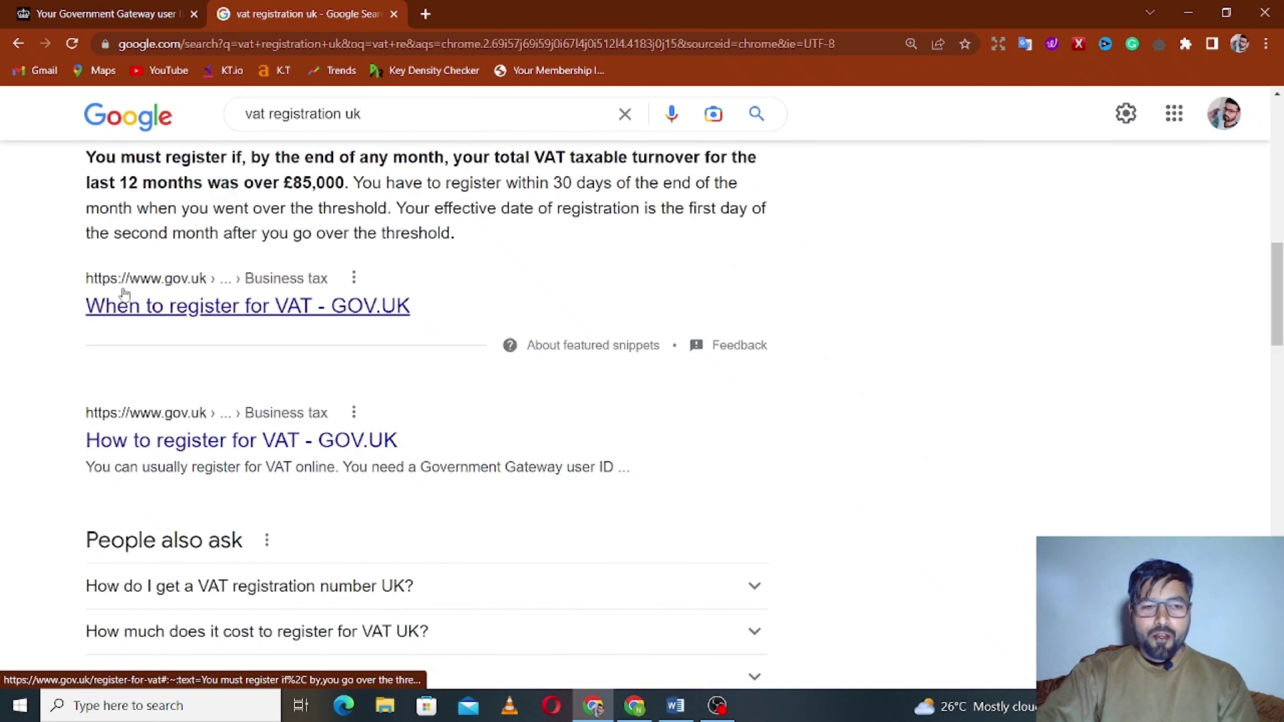
left_click(158, 309)
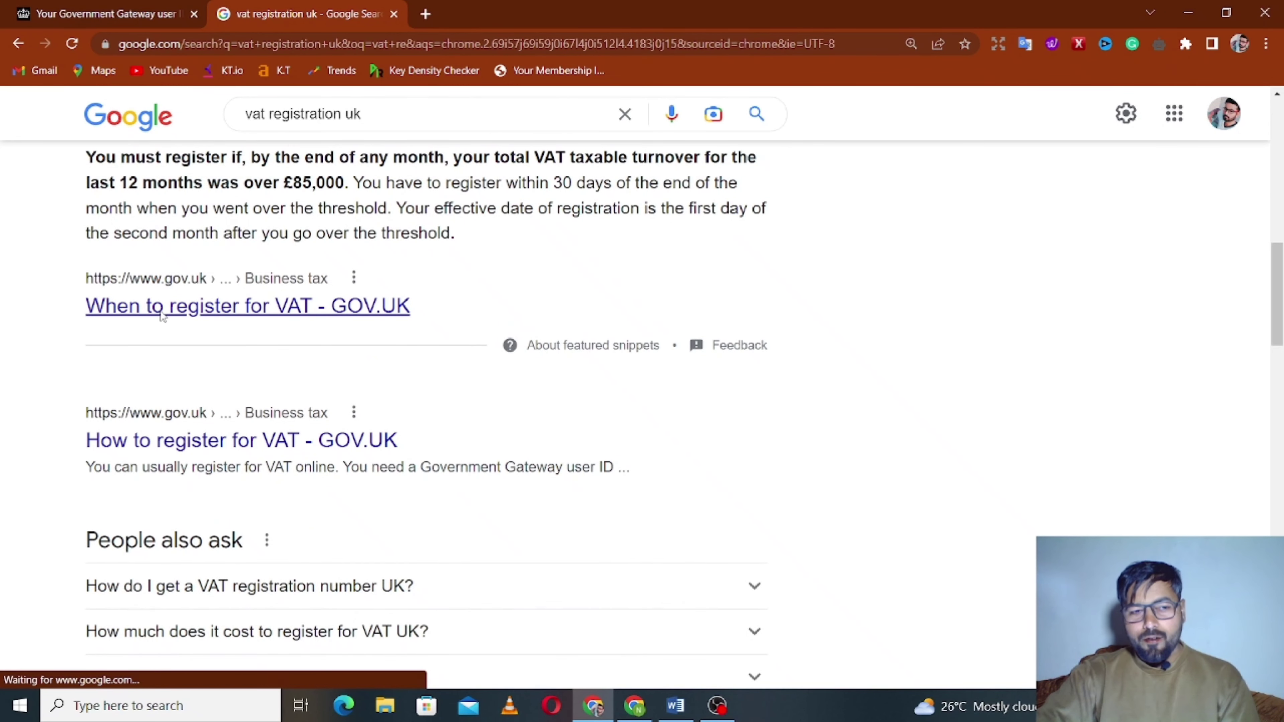
Step: Open the 'How to register for VAT' guide and follow its 'register for VAT online' link
left_click(186, 424)
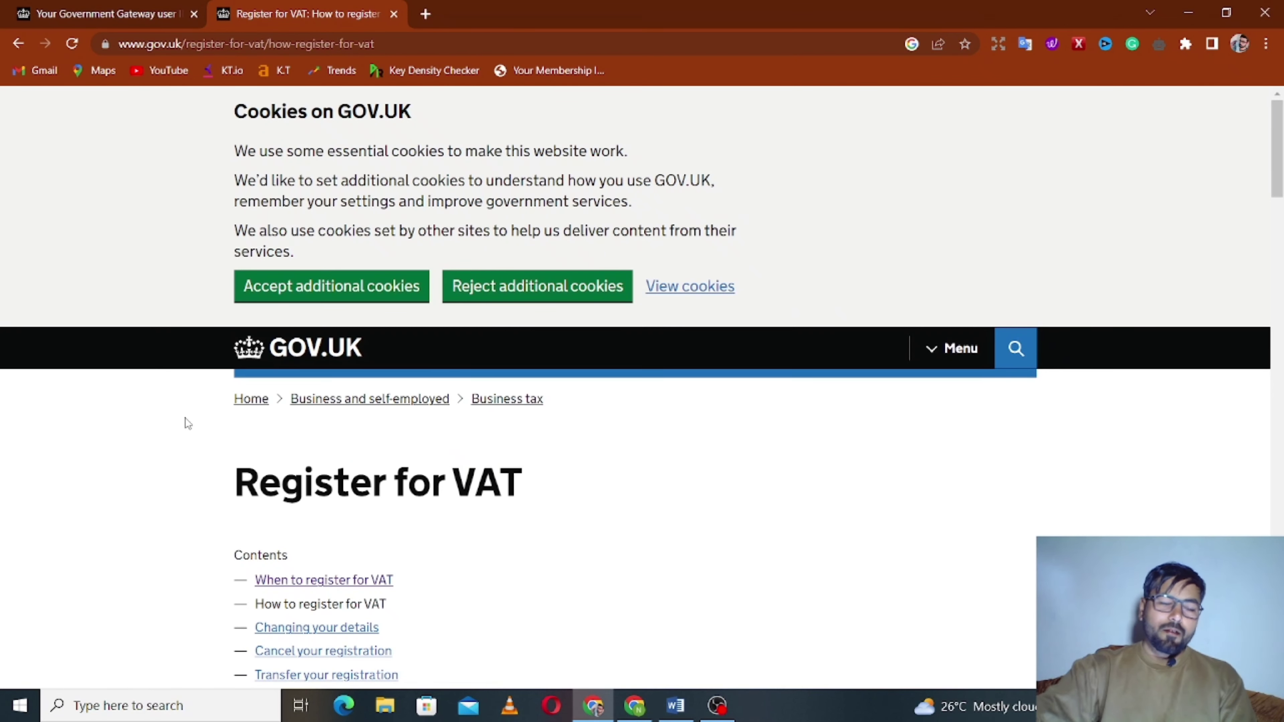
scroll(75, 427, "down", 3)
scroll(76, 430, "down", 5)
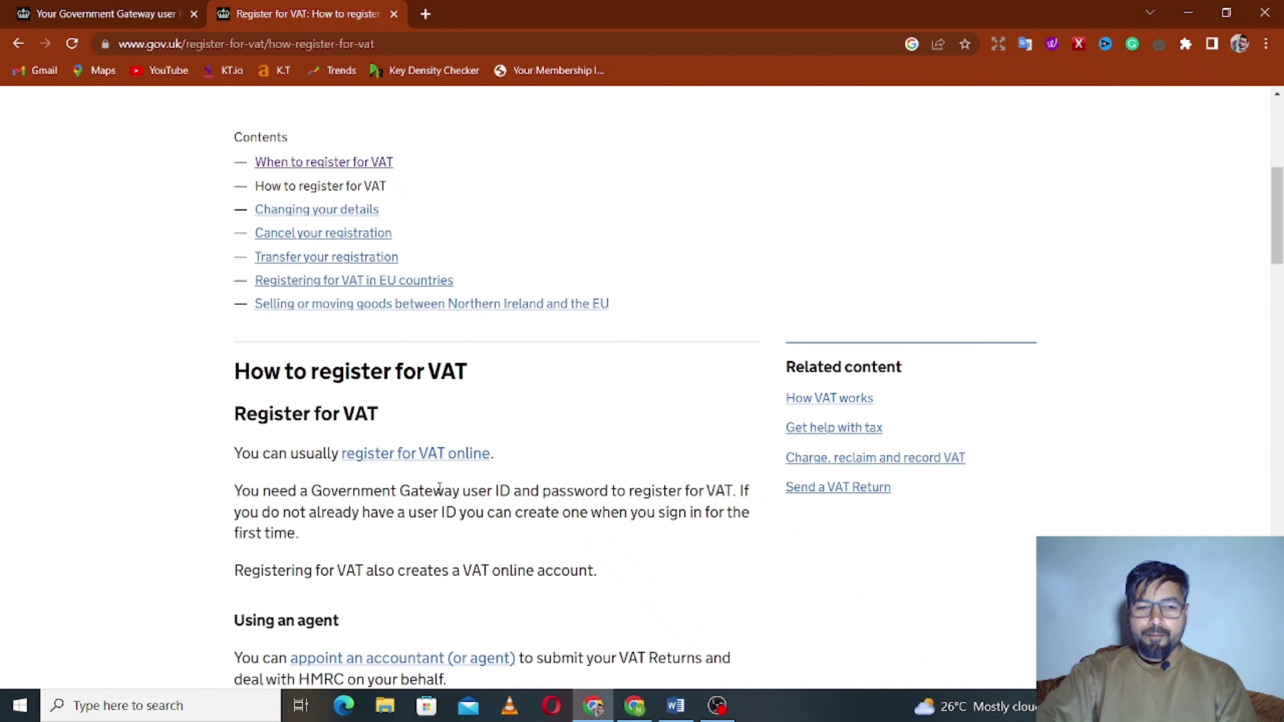
left_click(429, 455)
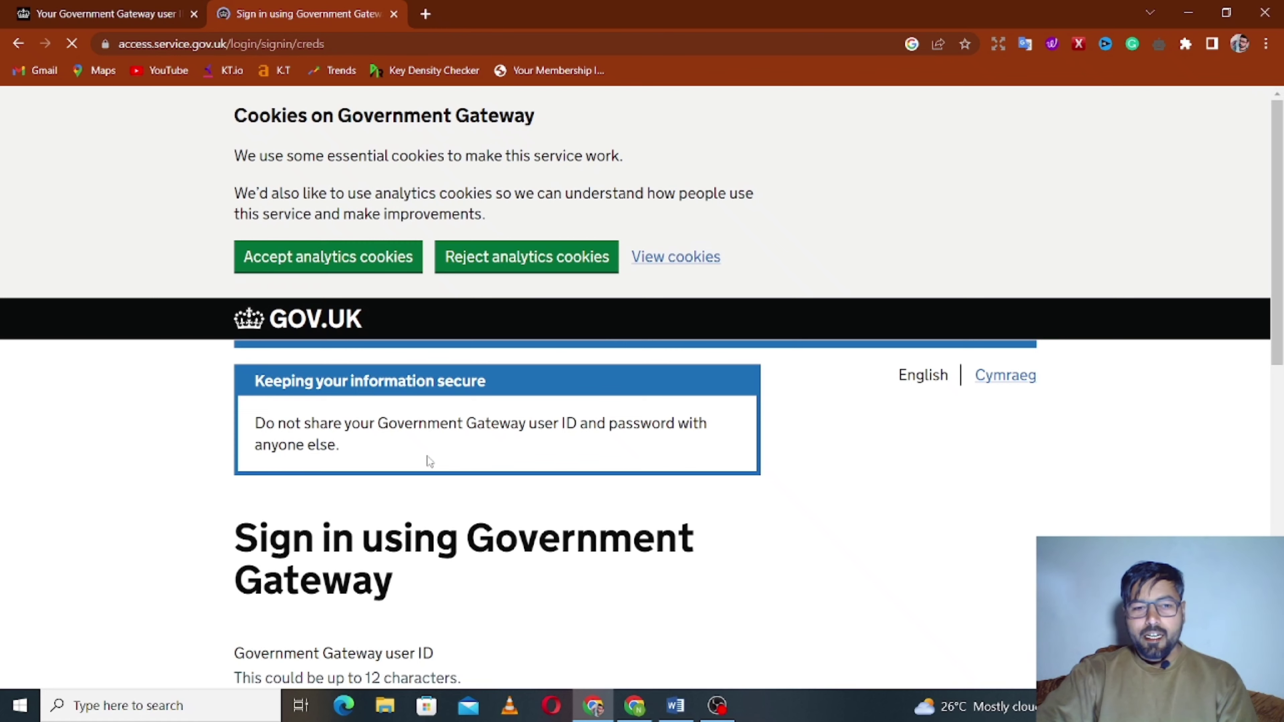
Step: Sign in to Government Gateway with the account's user ID and password
scroll(429, 460, "down", 5)
scroll(430, 450, "down", 2)
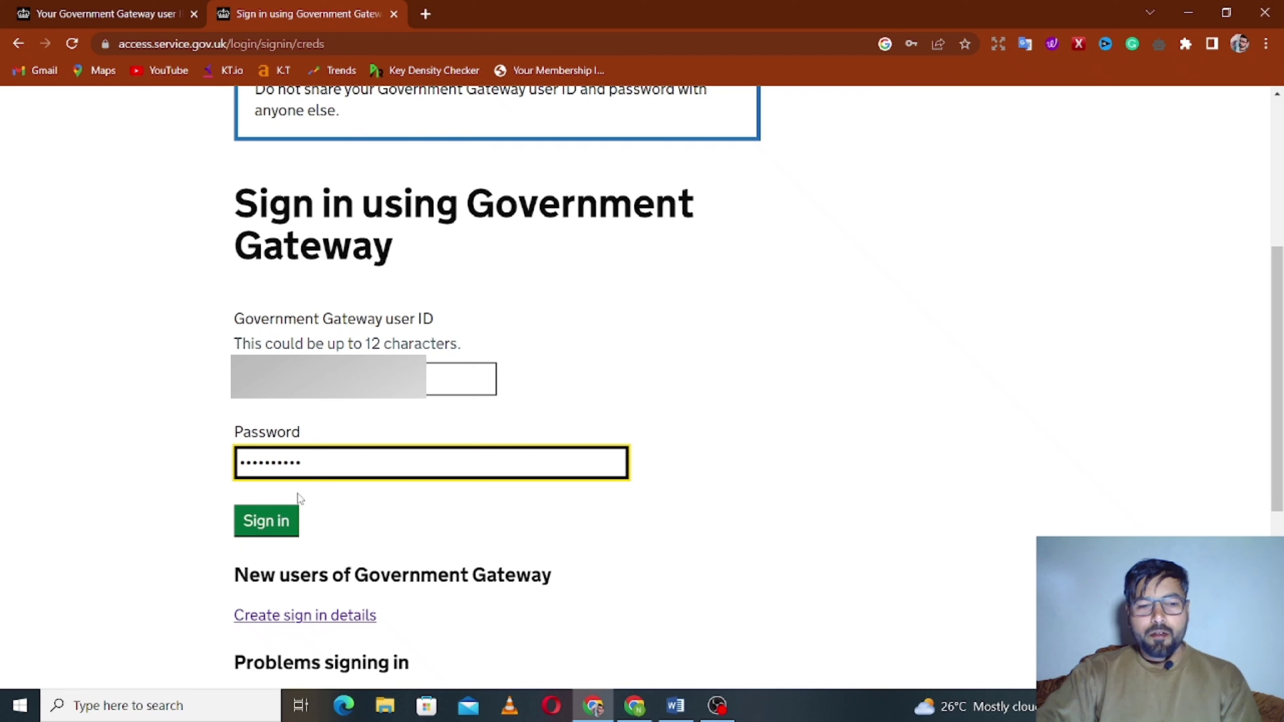
left_click(282, 521)
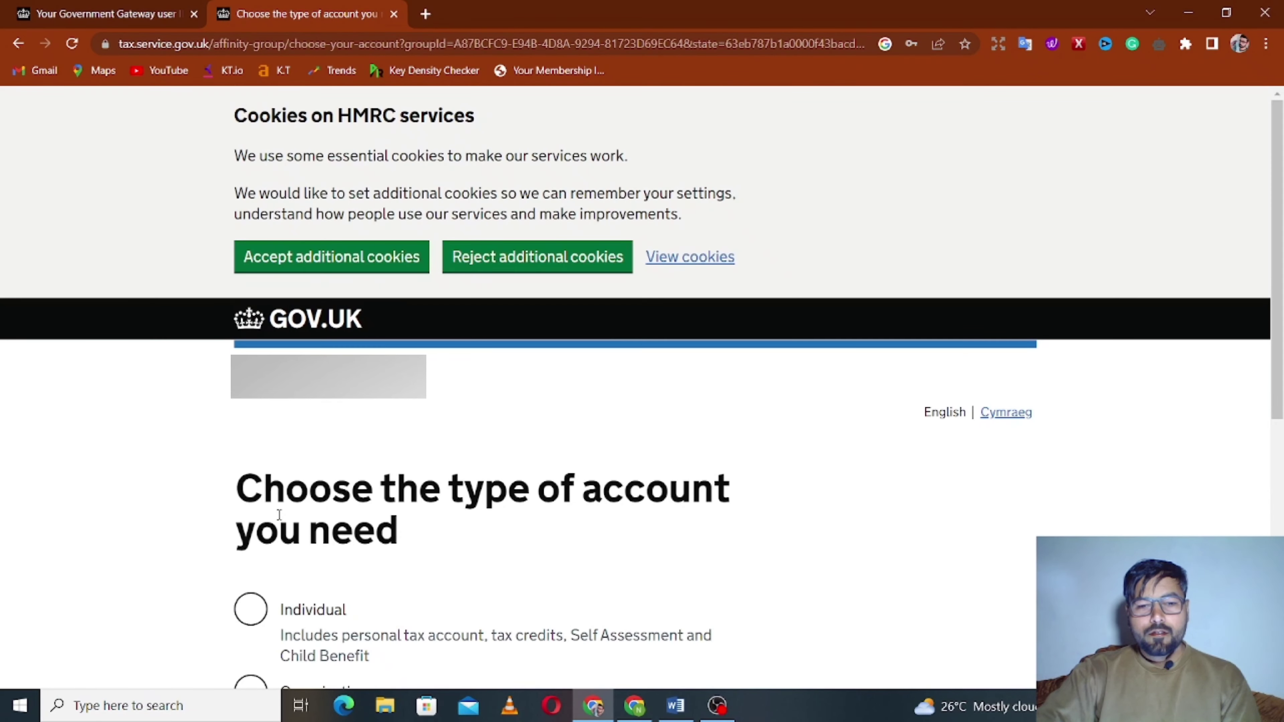
Step: Select Organisation as the account type and continue
scroll(279, 514, "down", 3)
scroll(279, 514, "down", 3)
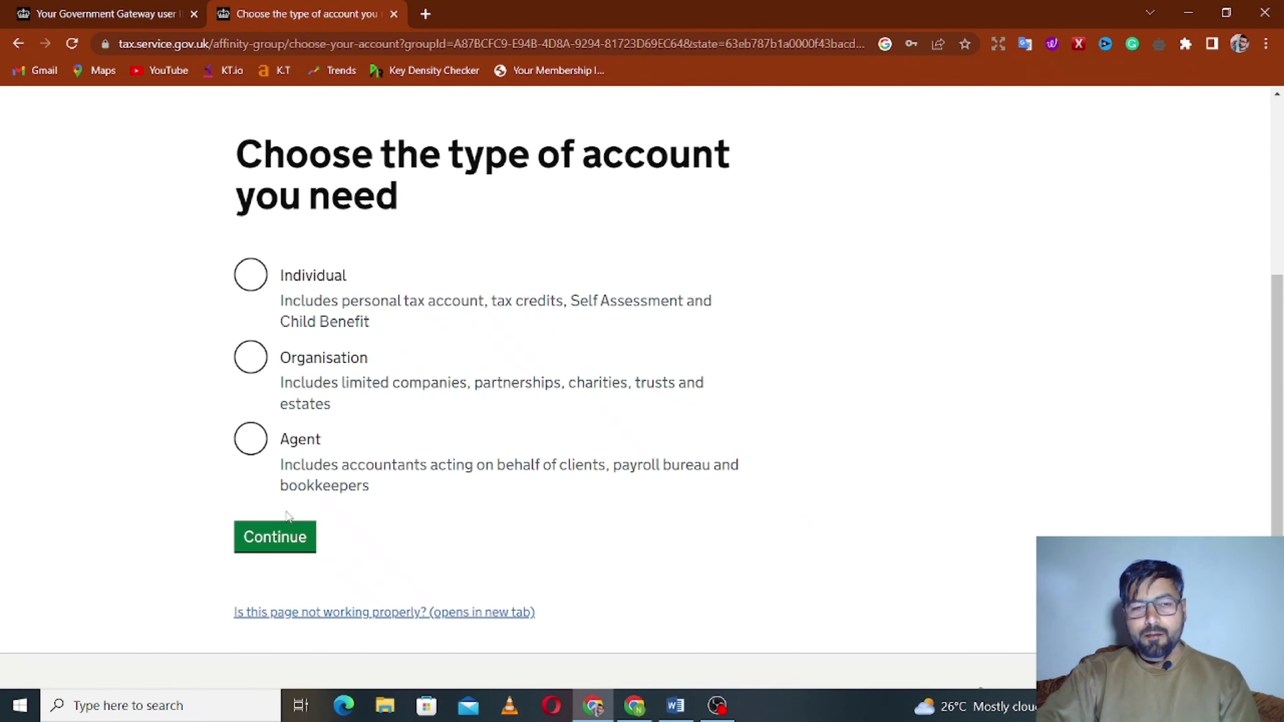
scroll(288, 515, "up", 1)
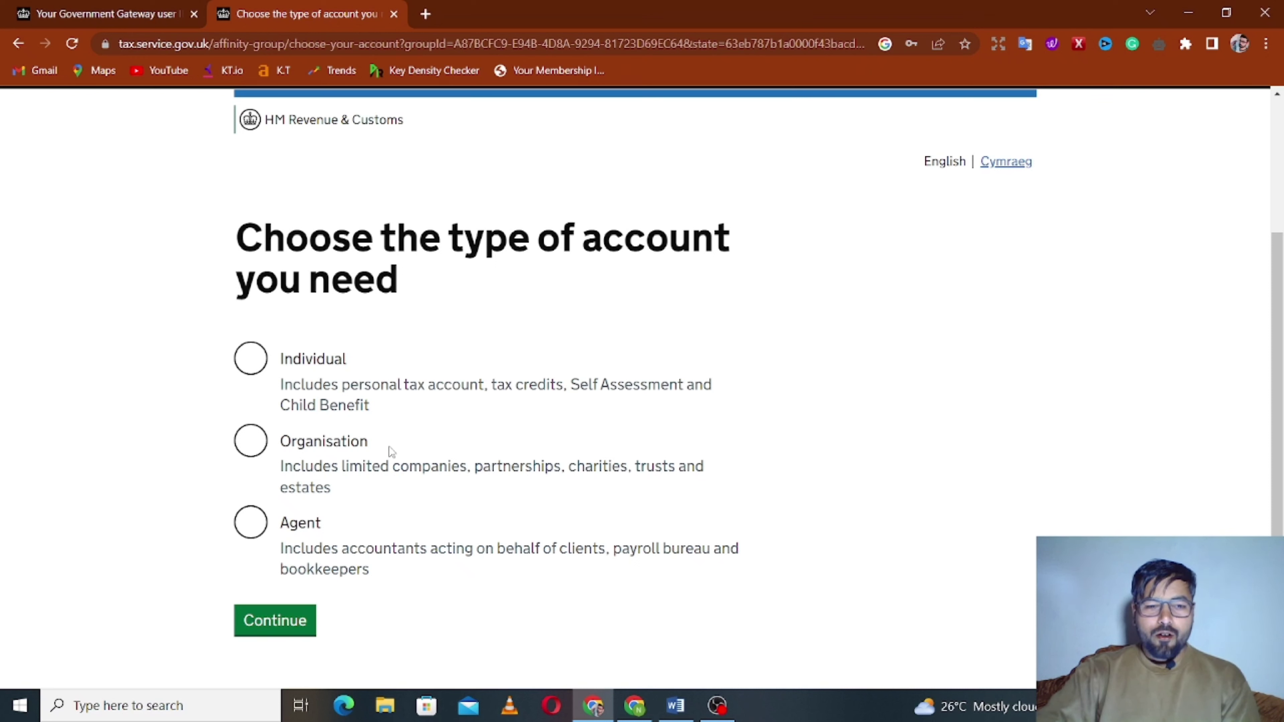
left_click(253, 455)
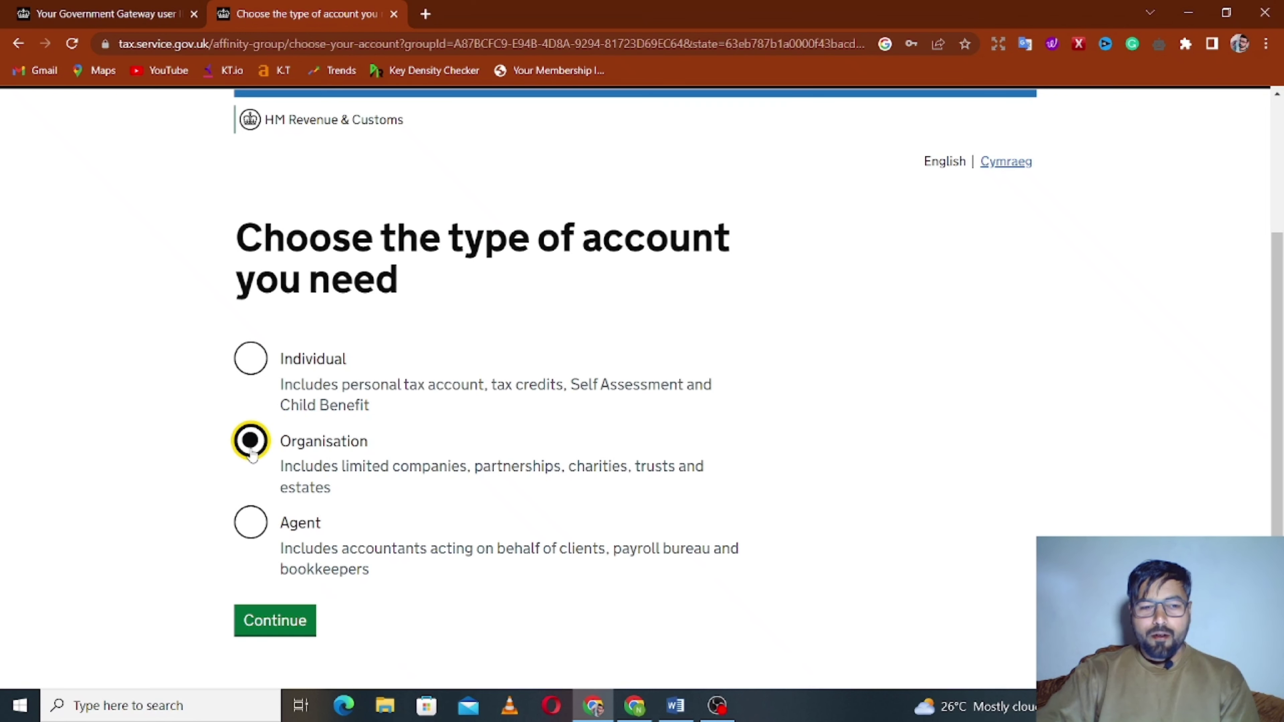
scroll(252, 455, "down", 2)
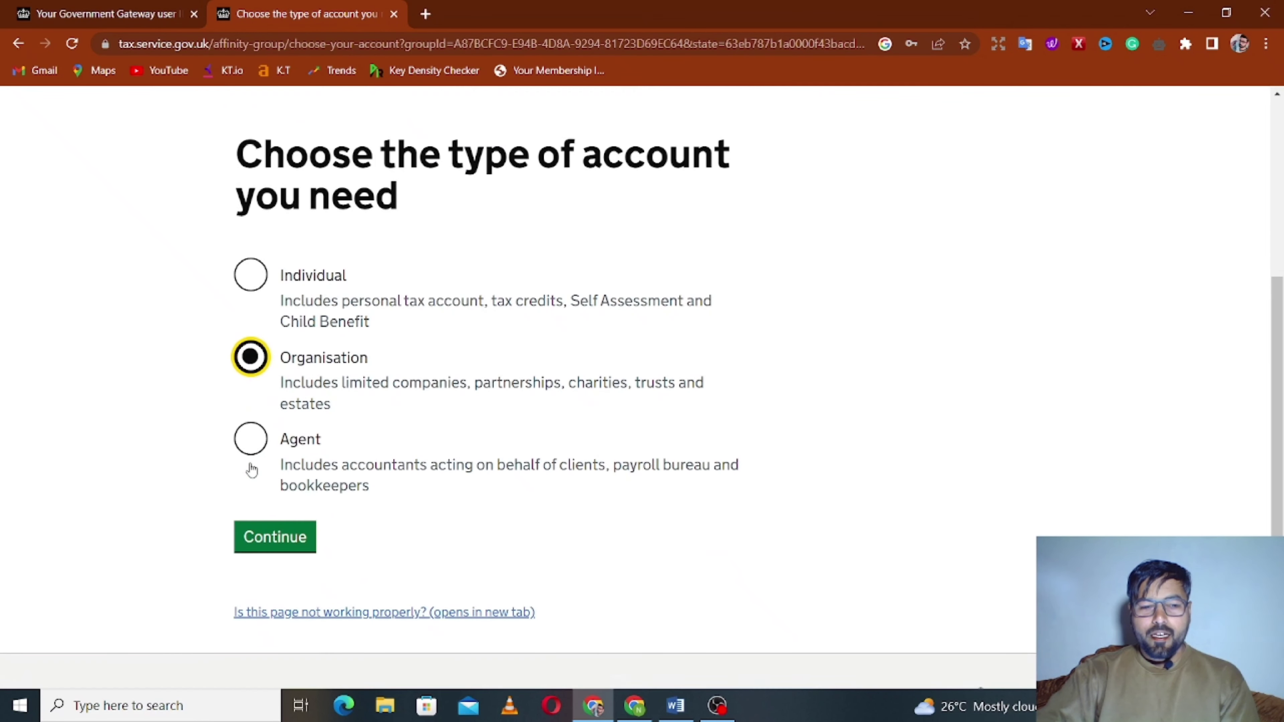
left_click(281, 549)
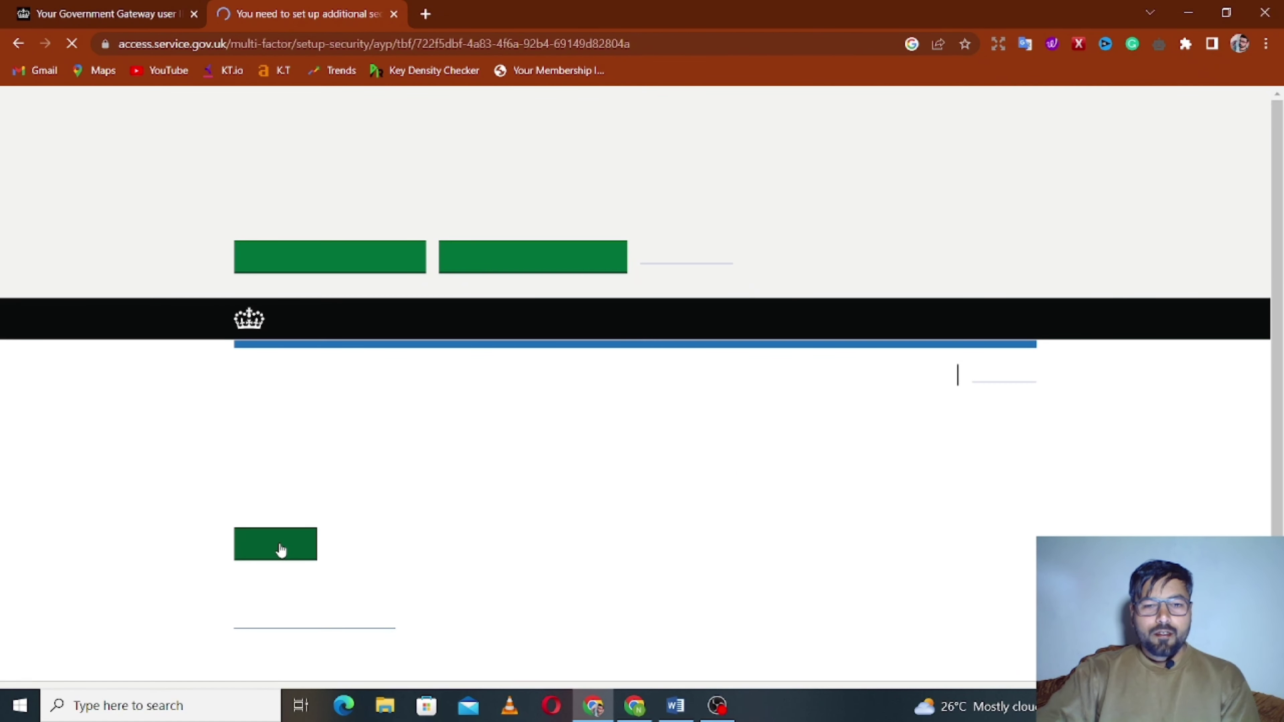
Step: Start additional security setup and choose 'Authenticator app for smartphone or tablet' for access codes
scroll(280, 547, "down", 2)
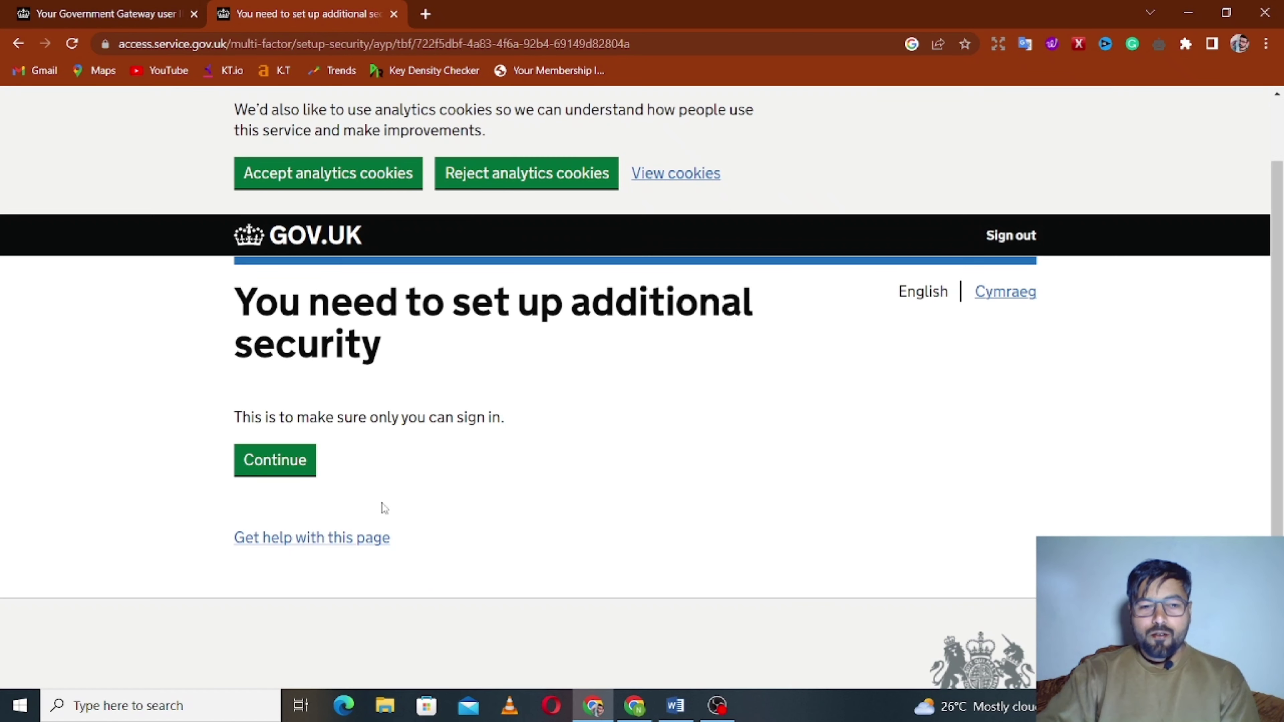
left_click(296, 465)
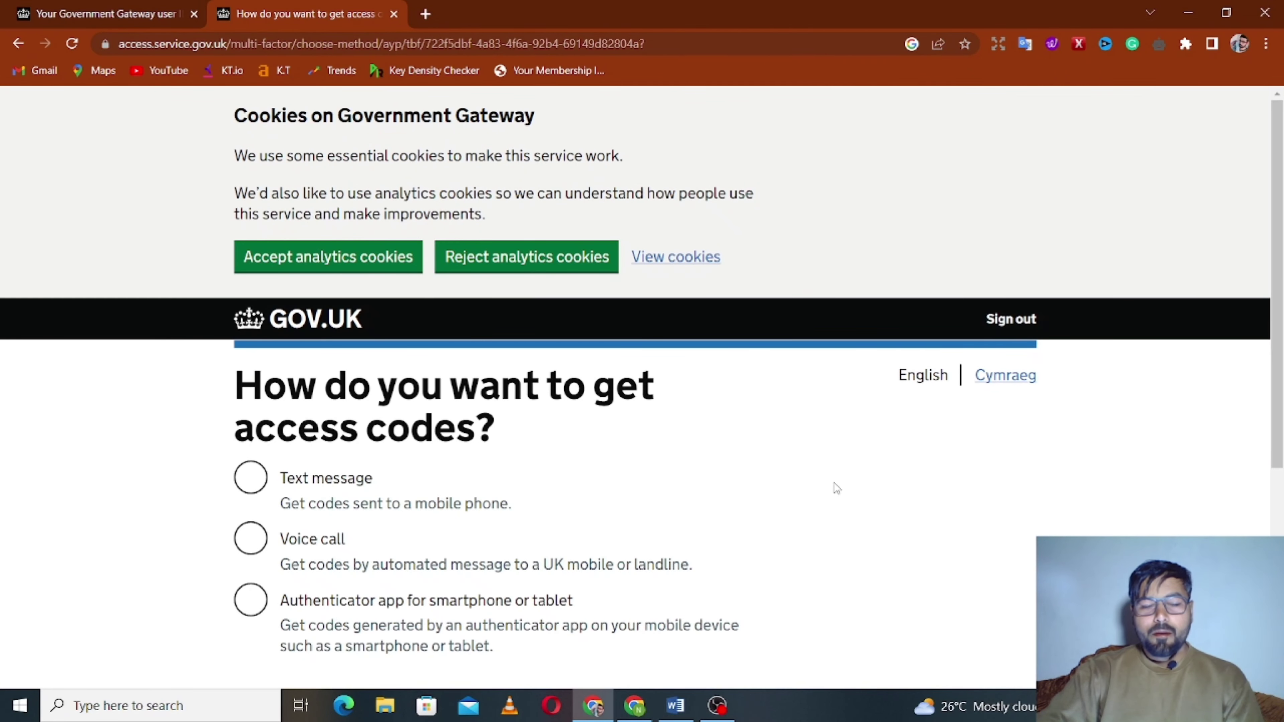
scroll(836, 488, "down", 2)
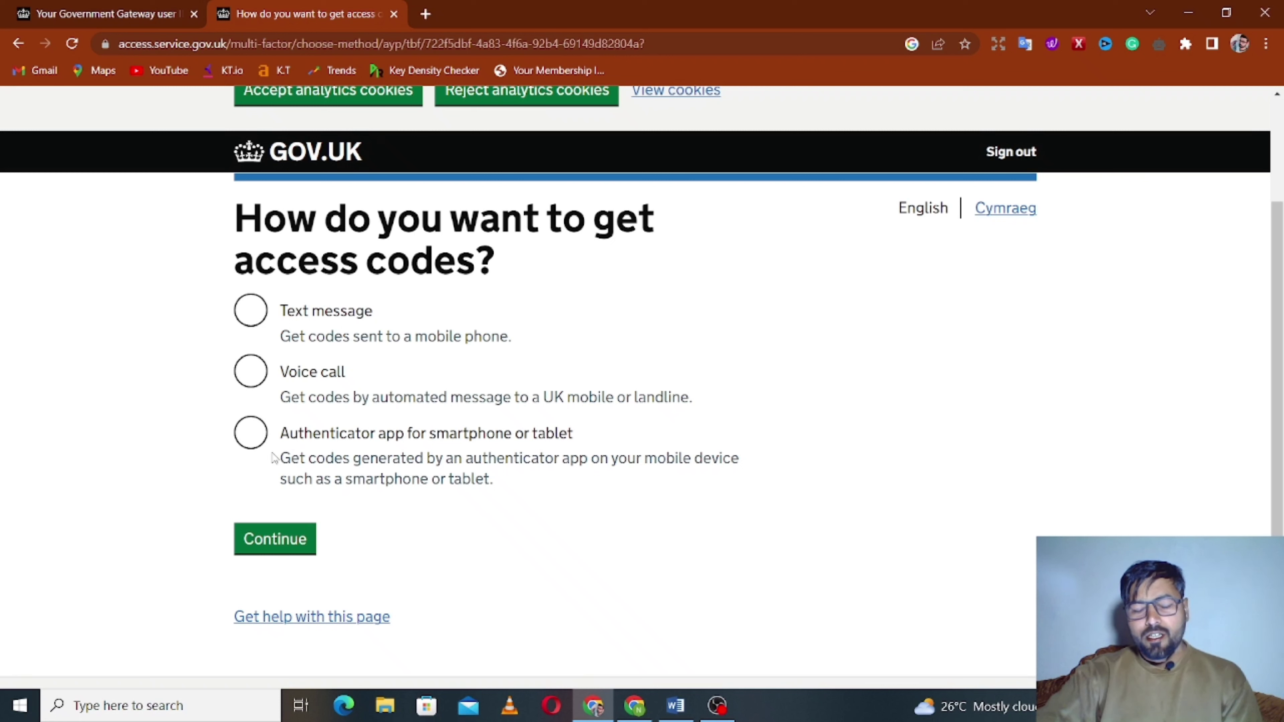
left_click(257, 434)
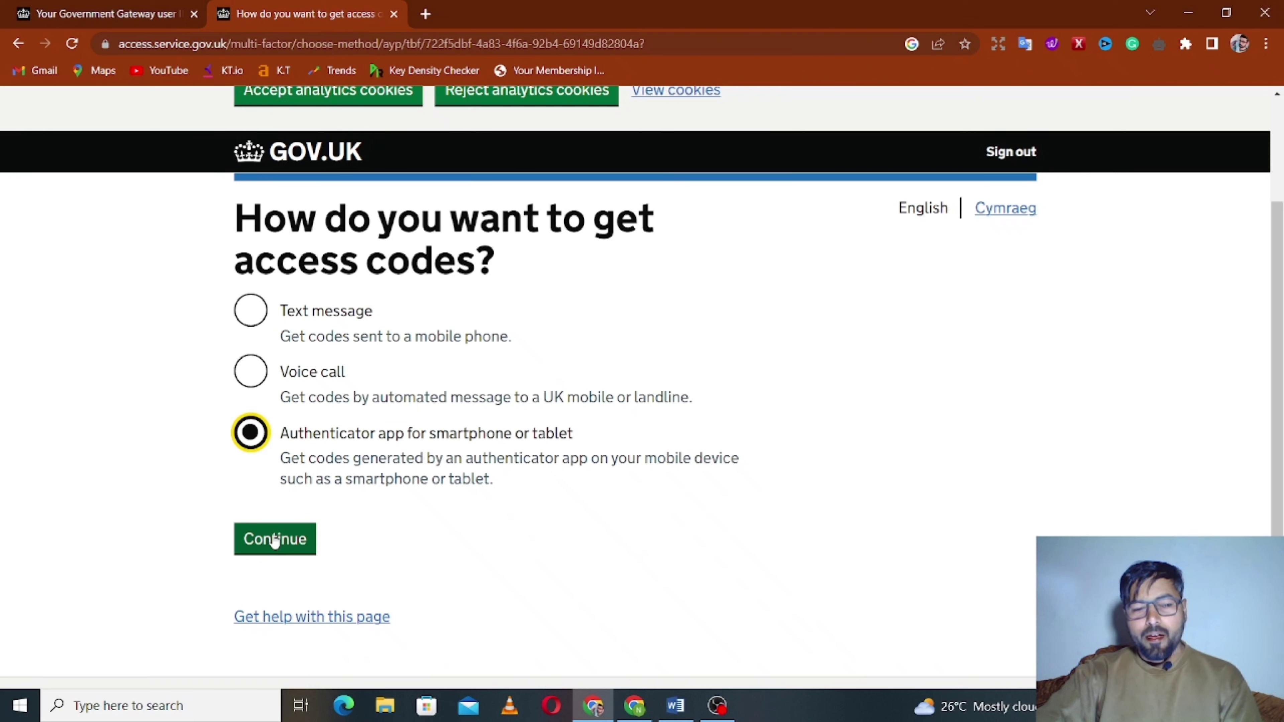
left_click(273, 539)
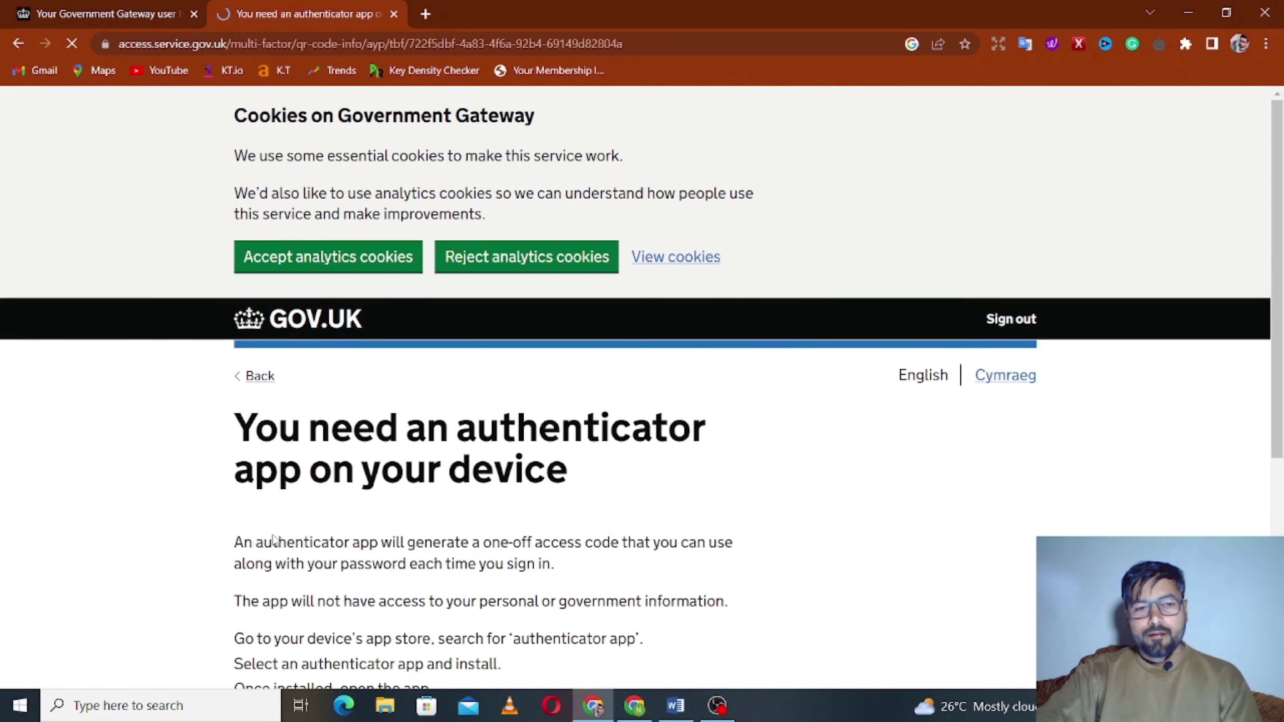
Step: Continue past the authenticator QR code and secret key to the access code page
scroll(274, 539, "down", 3)
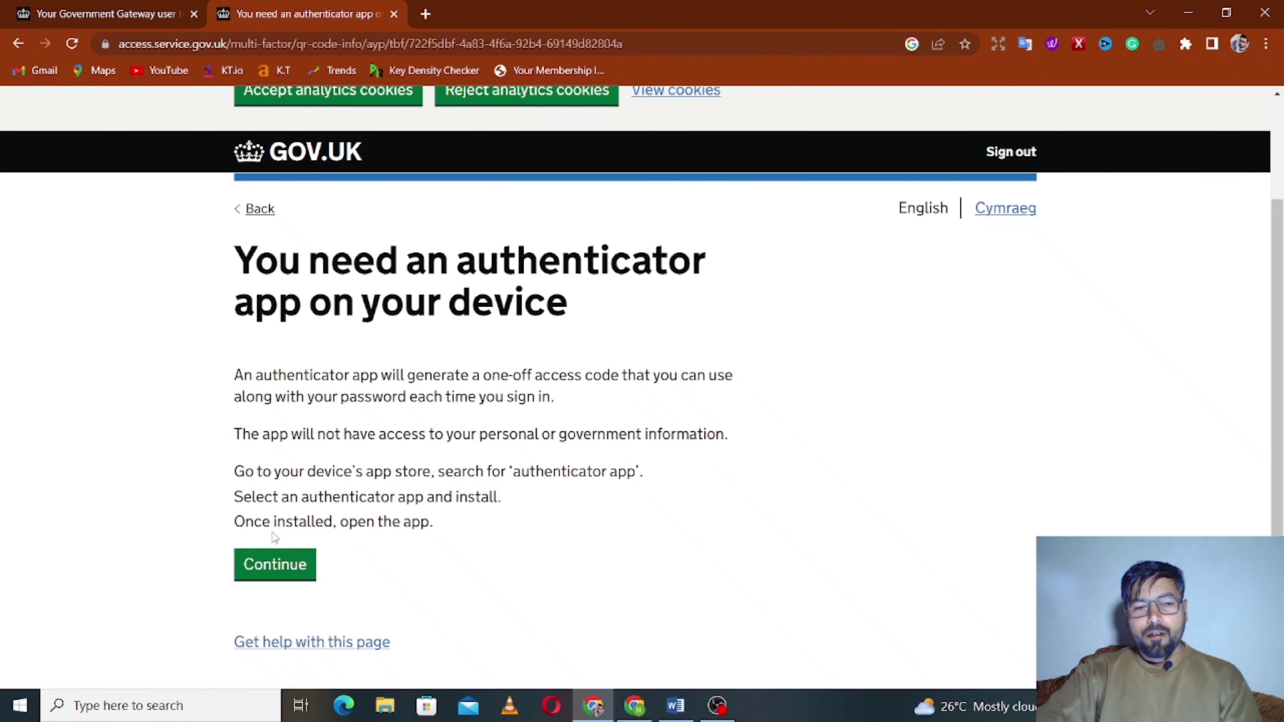
left_click(283, 565)
scroll(312, 348, "down", 3)
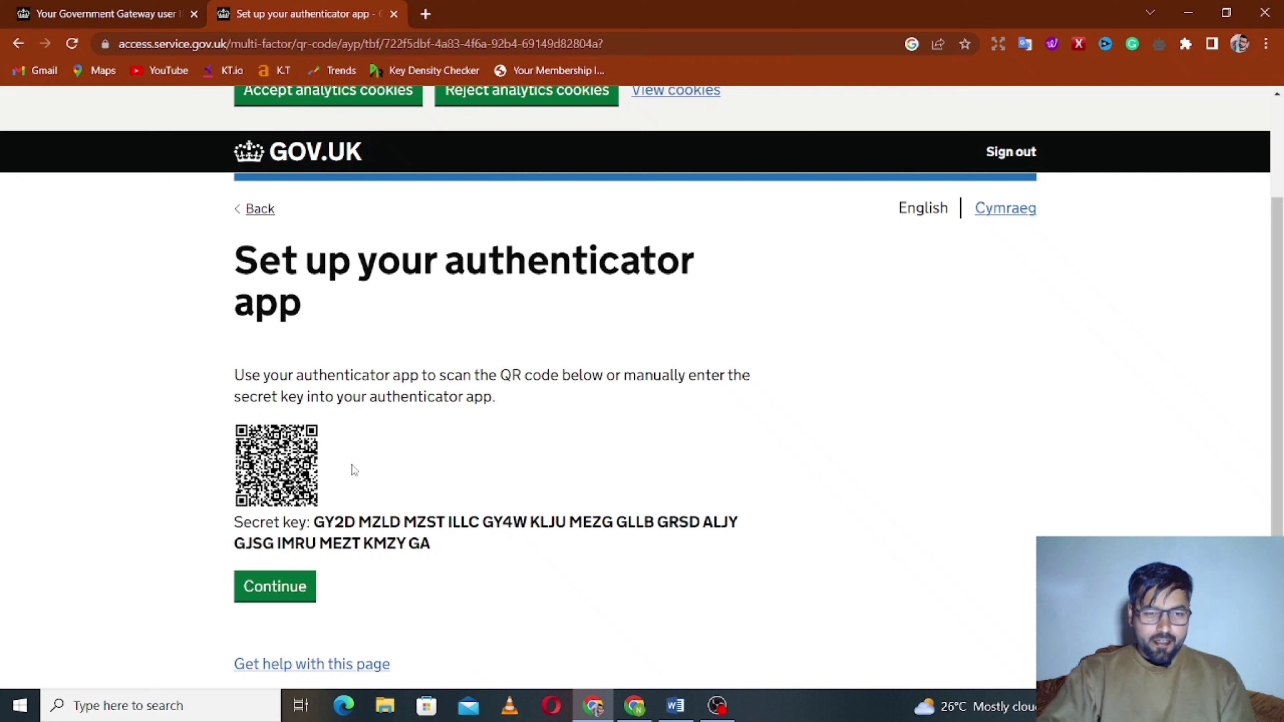
left_click(302, 585)
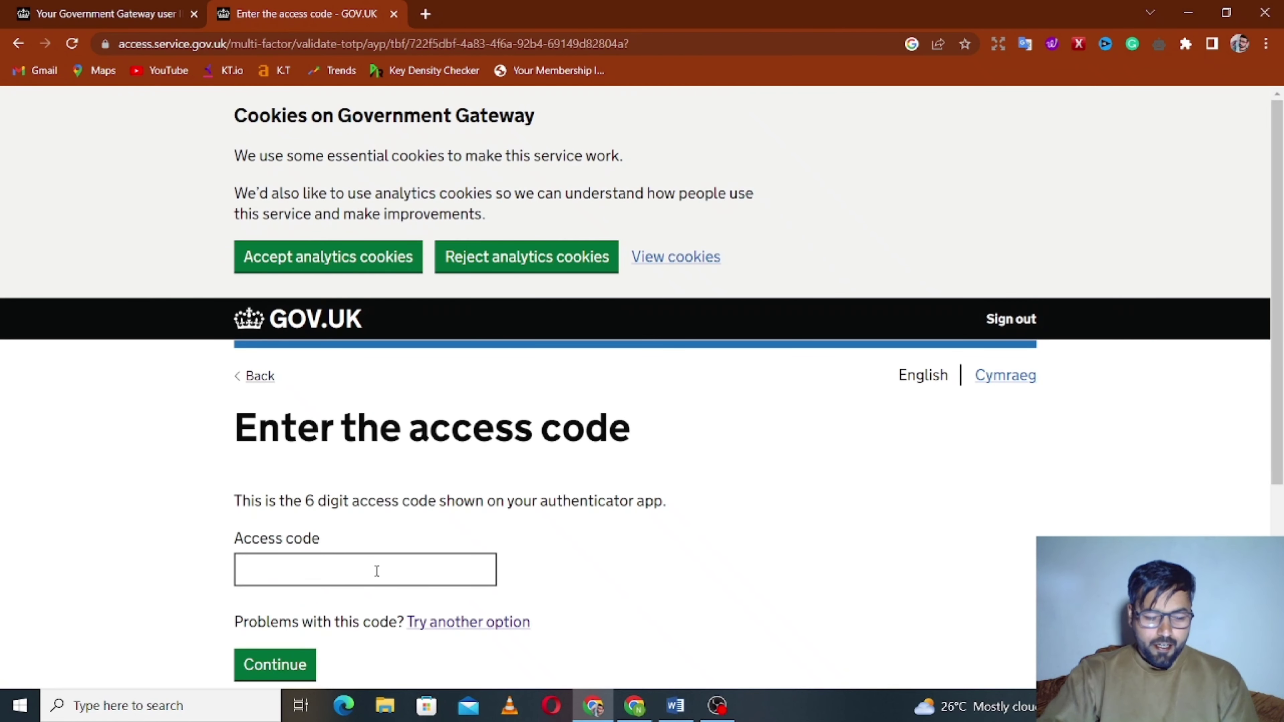
Step: Enter the access code from the authenticator app and submit it
left_click(377, 578)
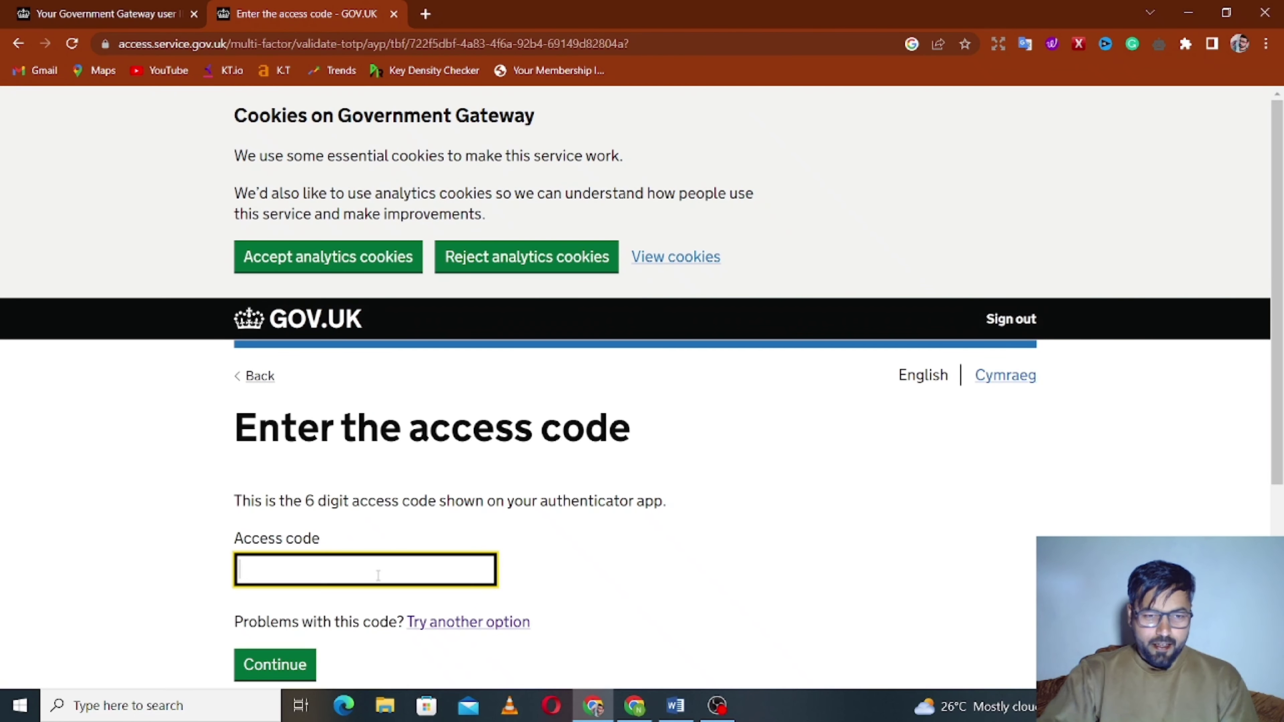
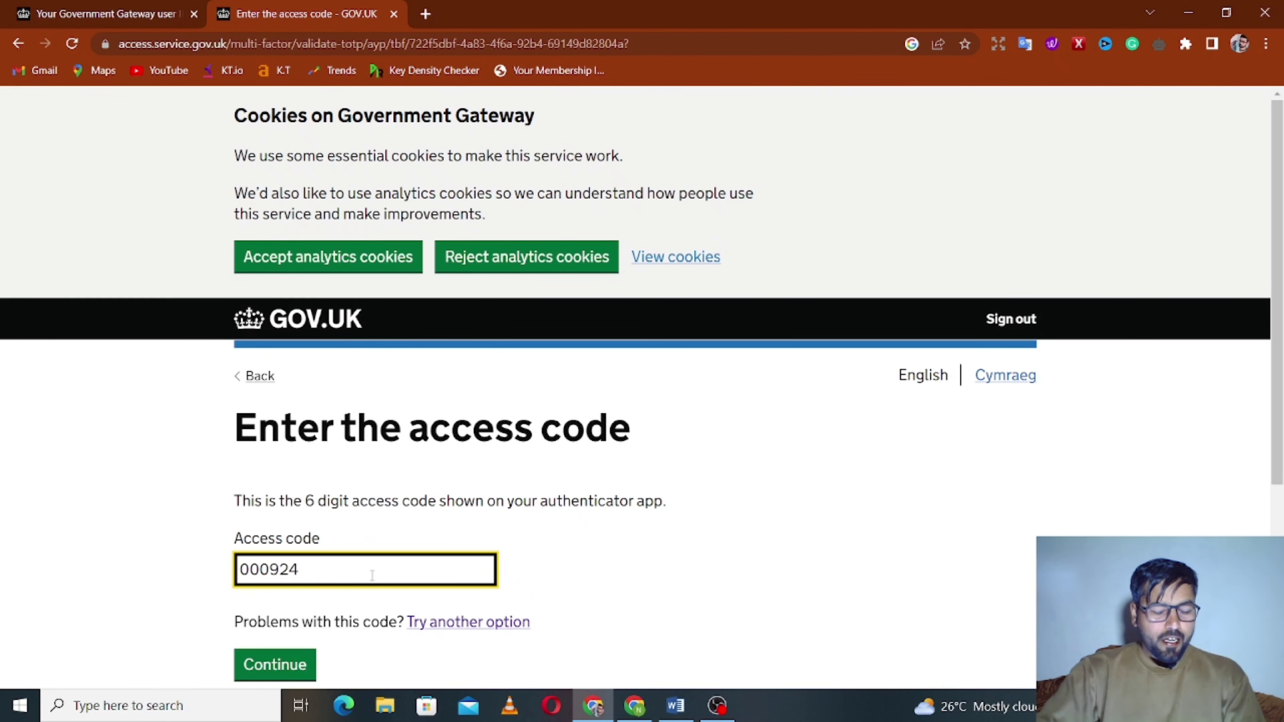
scroll(325, 650, "down", 2)
left_click(284, 579)
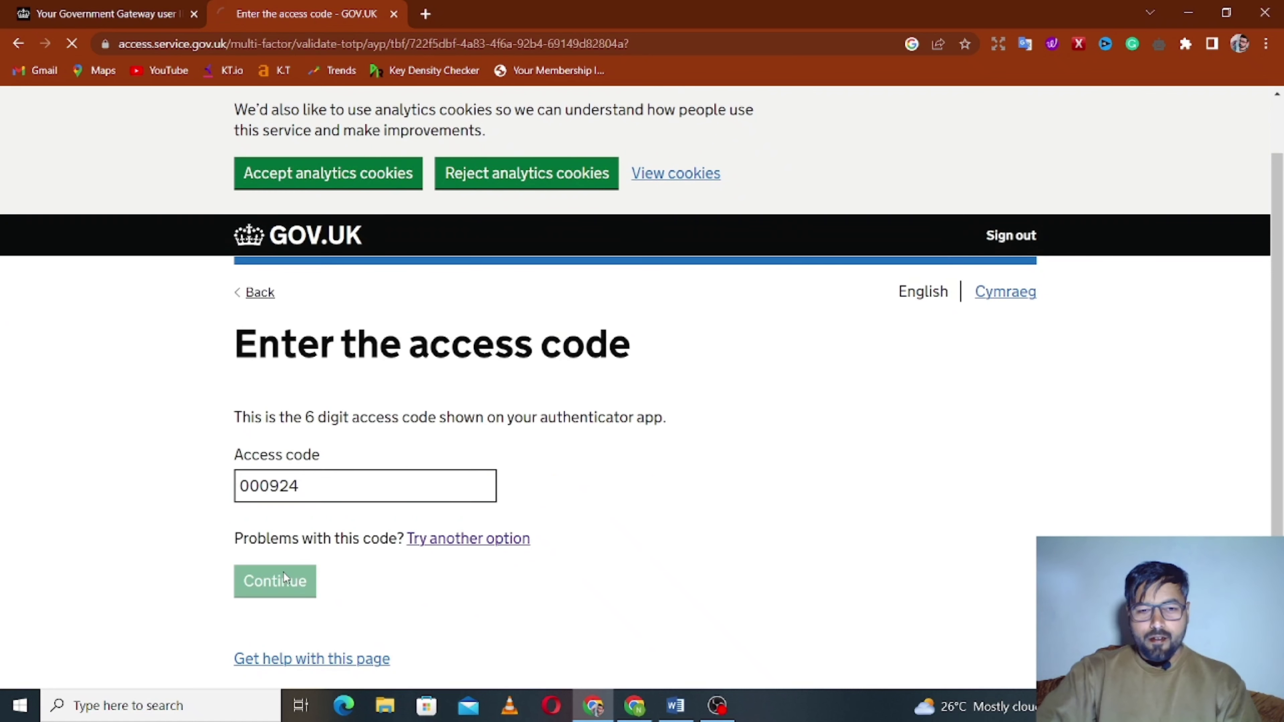
scroll(406, 559, "down", 2)
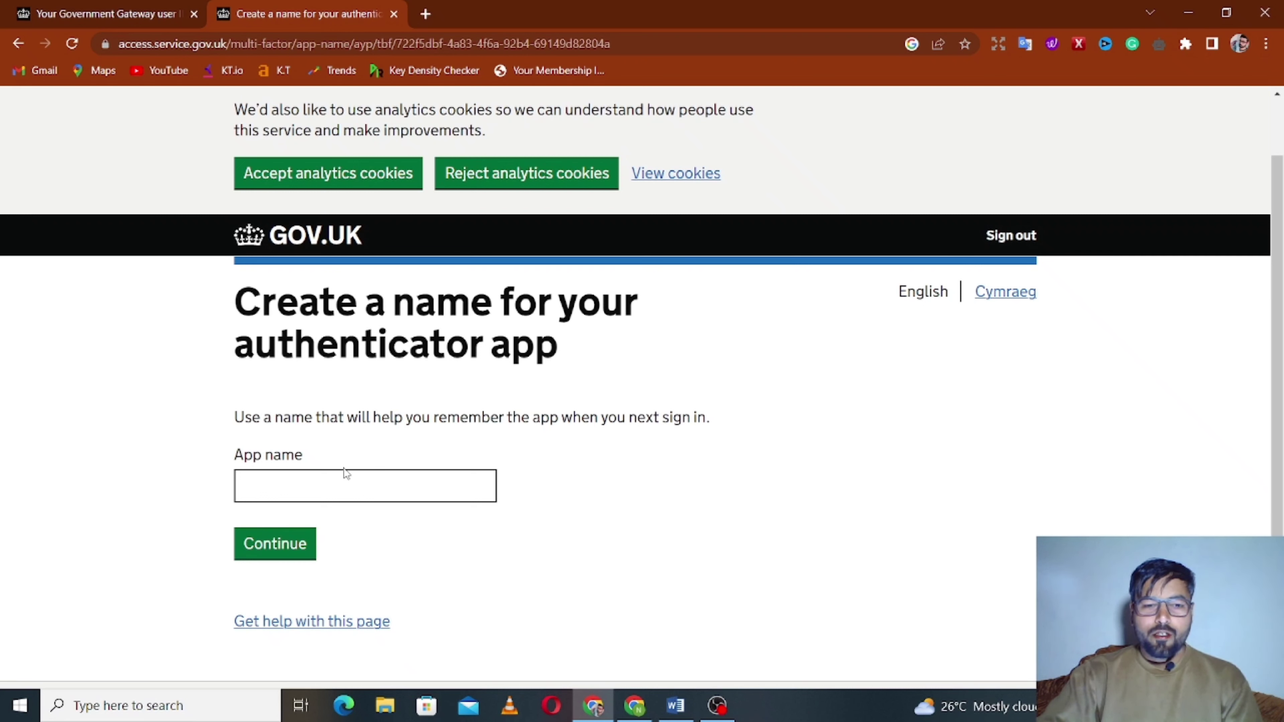
Step: Name the authenticator app 'google authenticator app' and confirm
left_click(345, 488)
type("g")
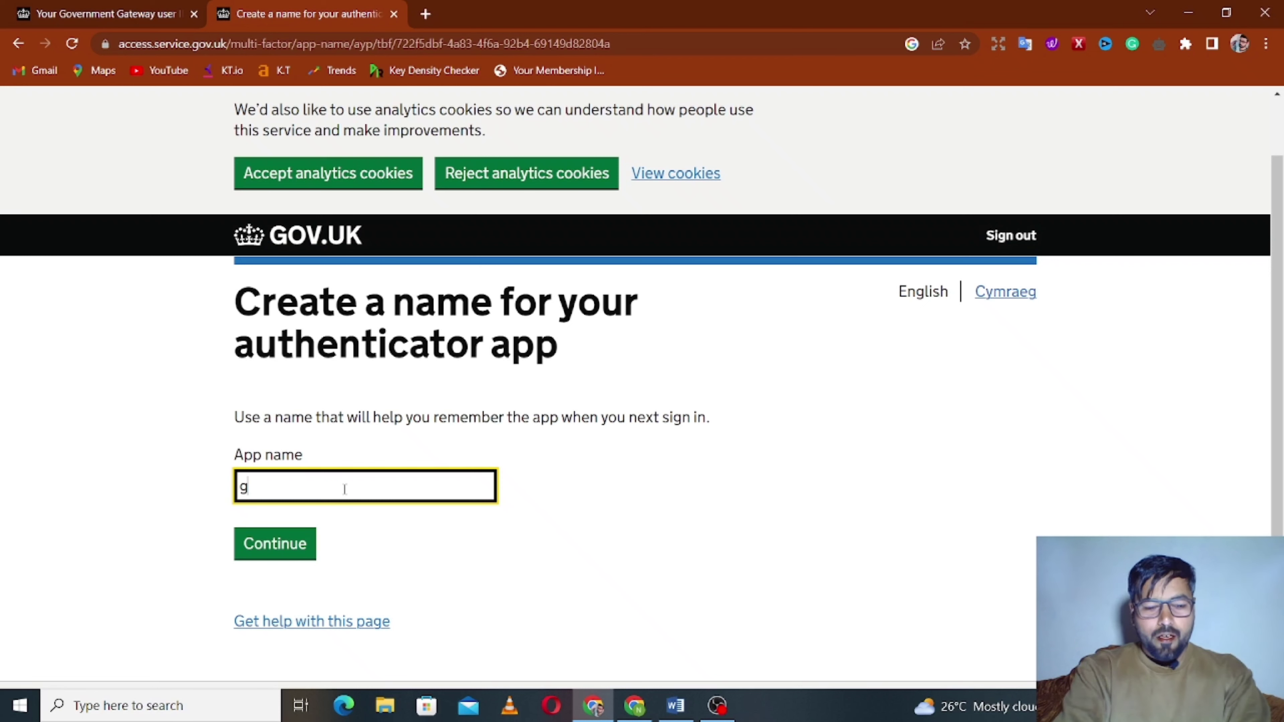
type("oo")
key("BackSpace")
type("ogle")
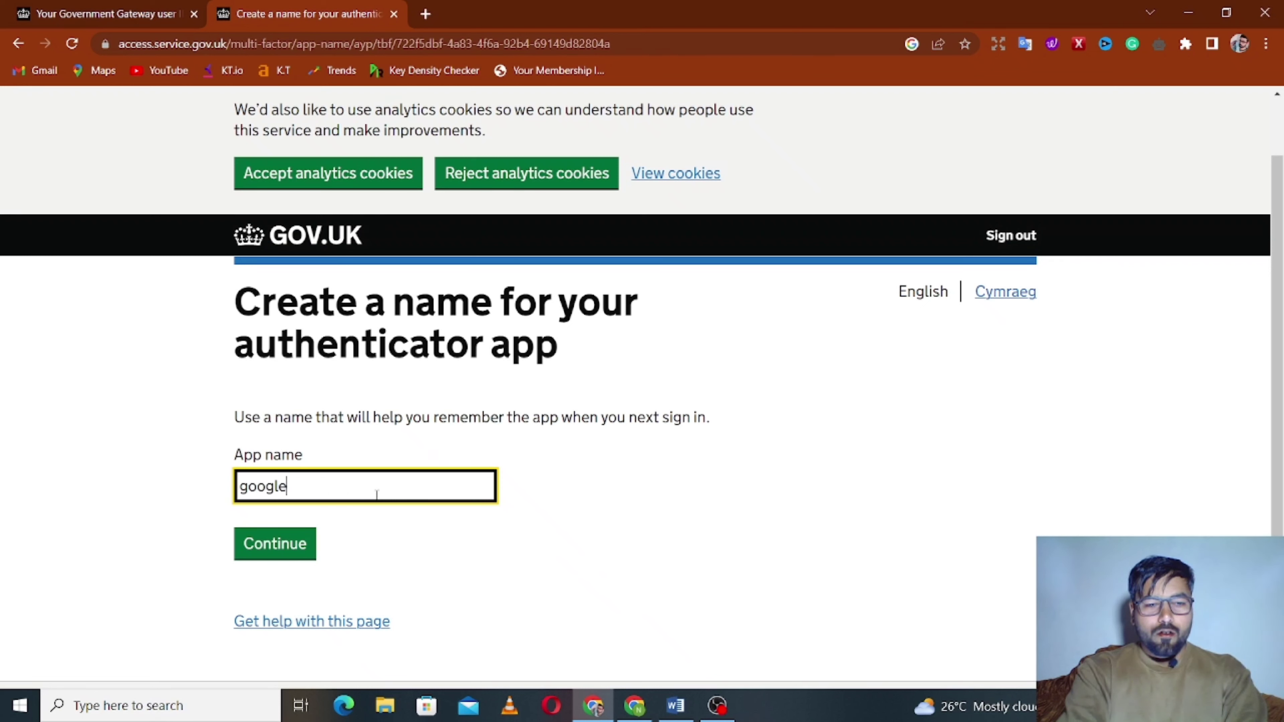
type(" authenti")
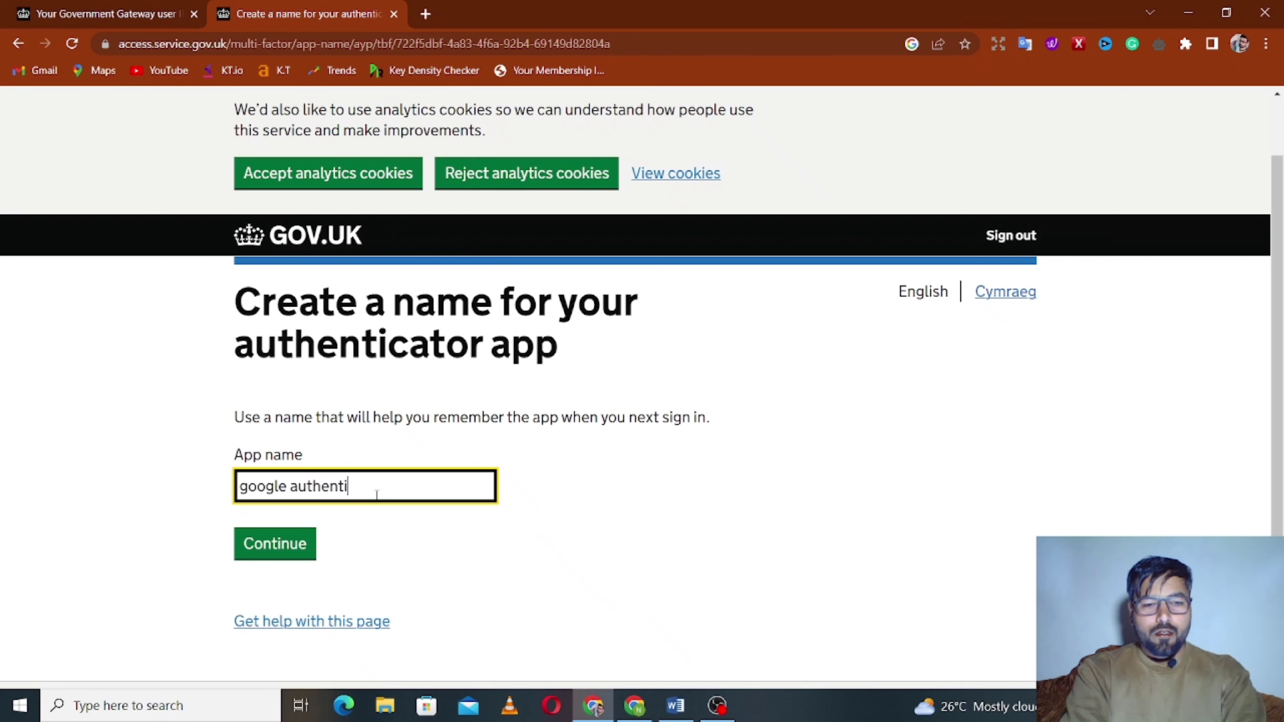
type("cator a")
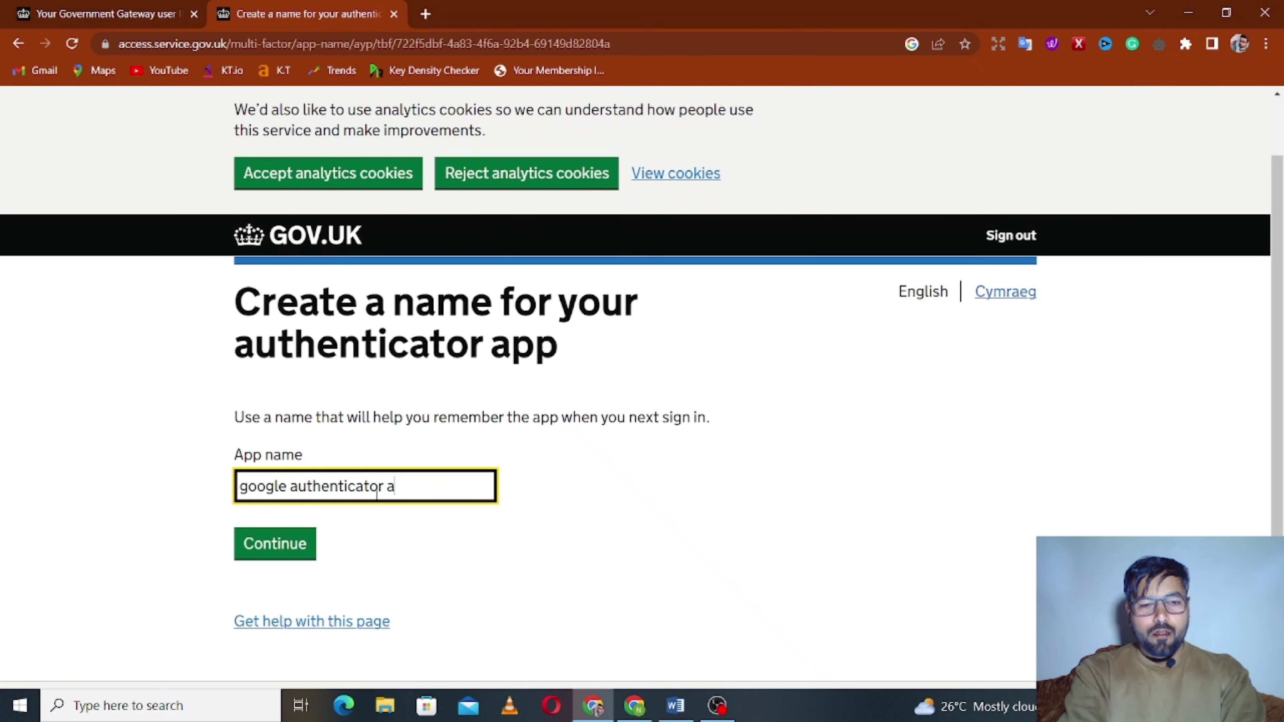
type("pp")
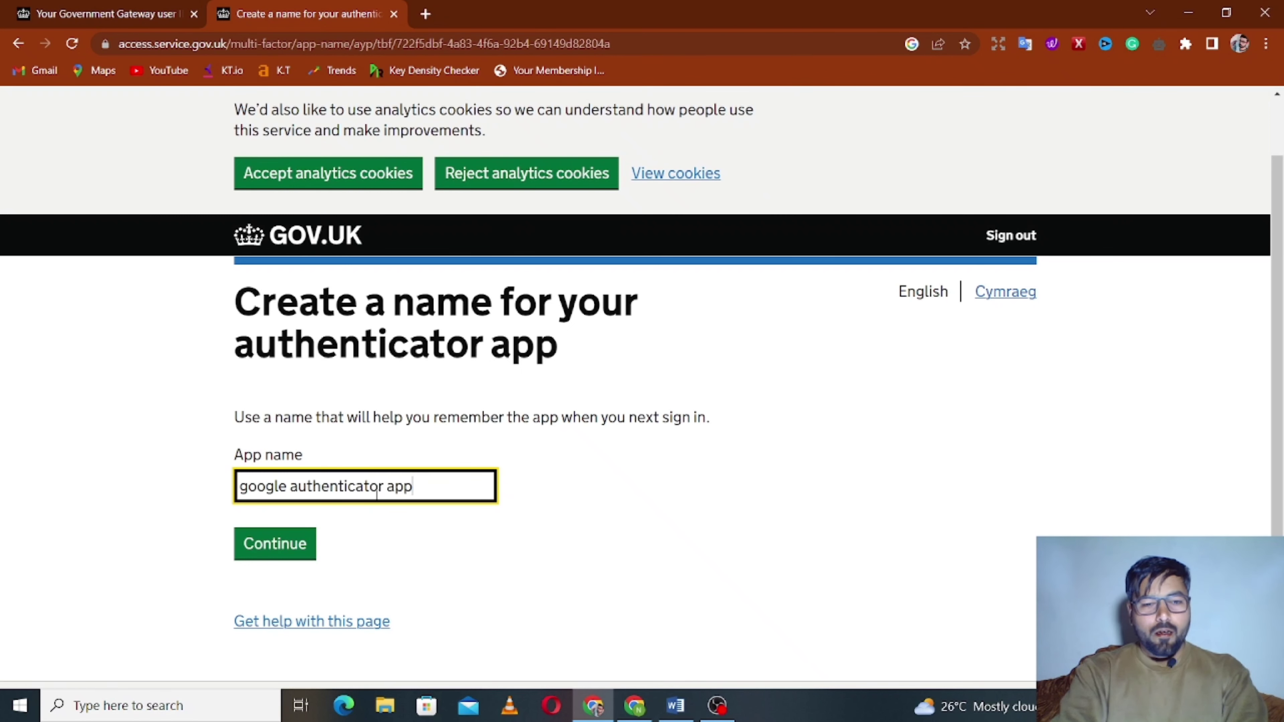
left_click(308, 537)
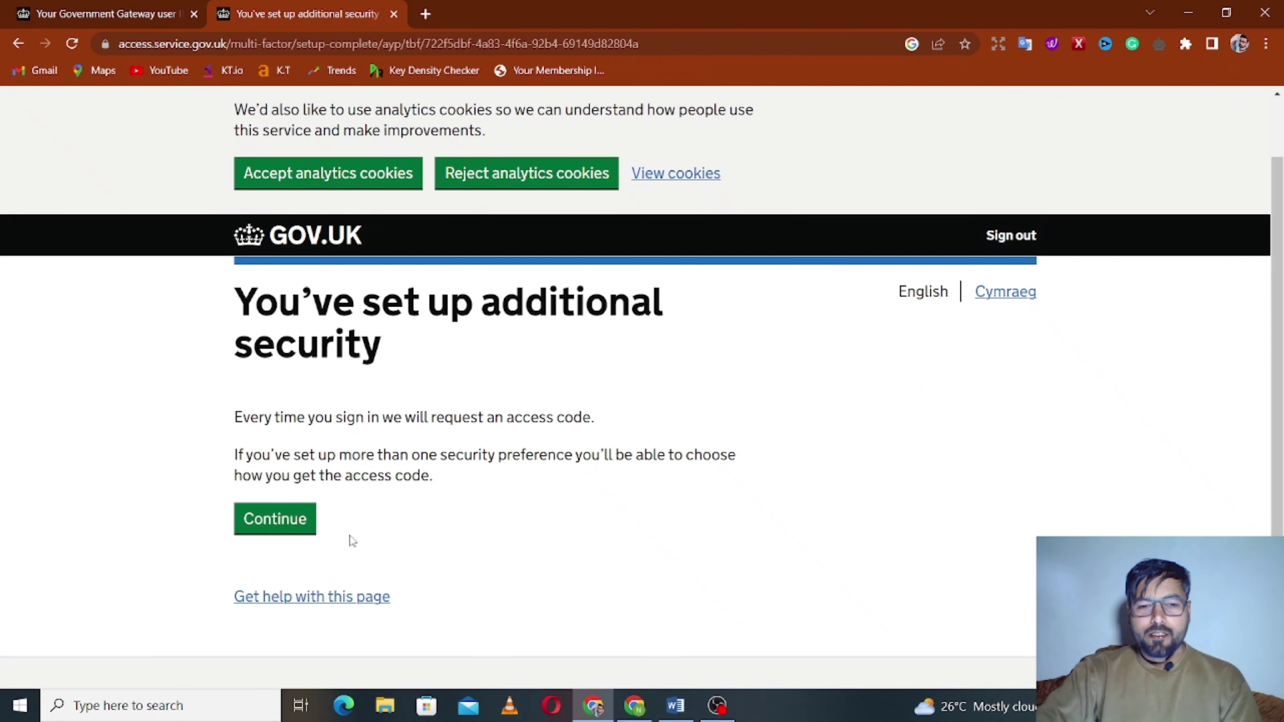
Step: Continue past the security confirmation and type 'vatregistration' as the application reference
left_click(291, 520)
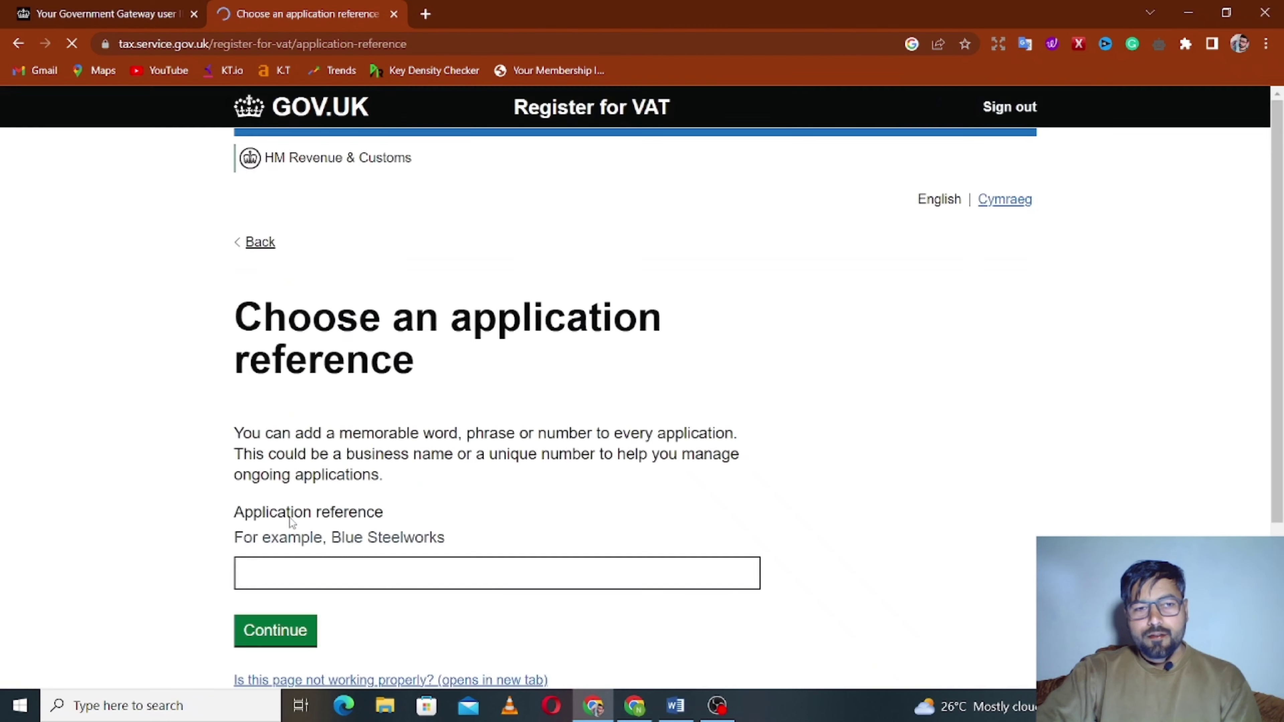
scroll(292, 521, "down", 3)
scroll(290, 521, "up", 3)
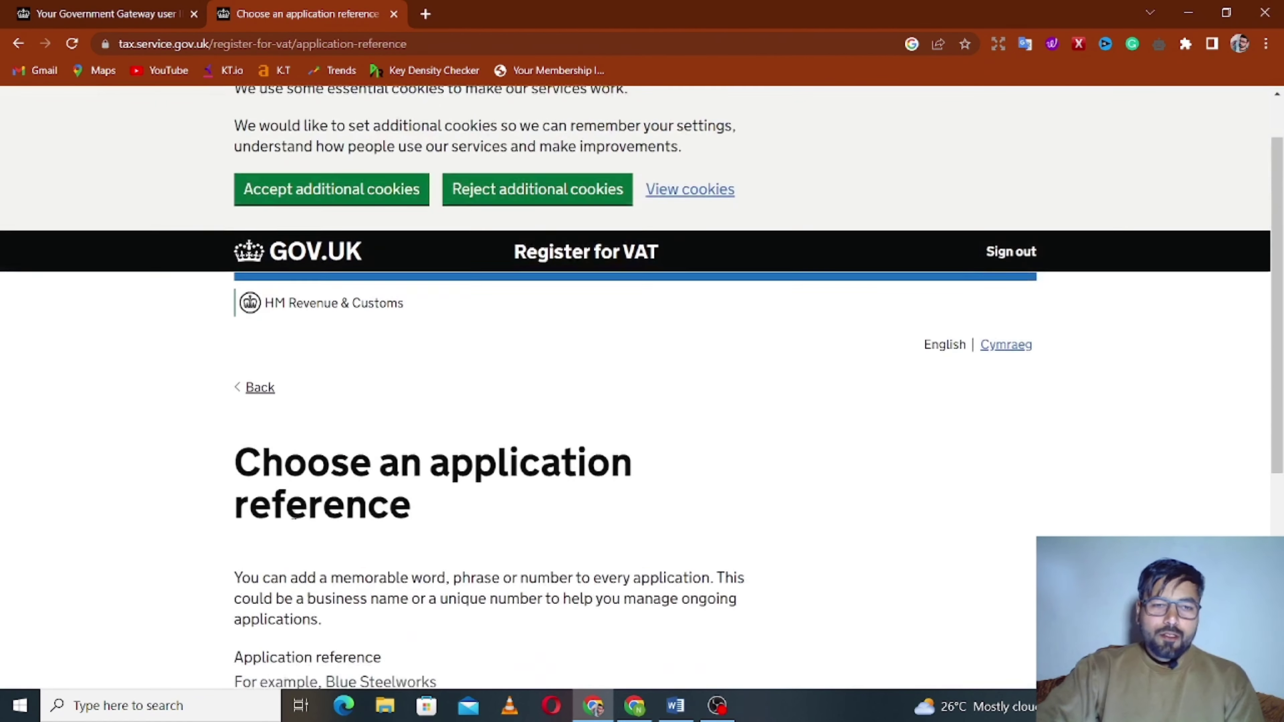
scroll(295, 510, "down", 5)
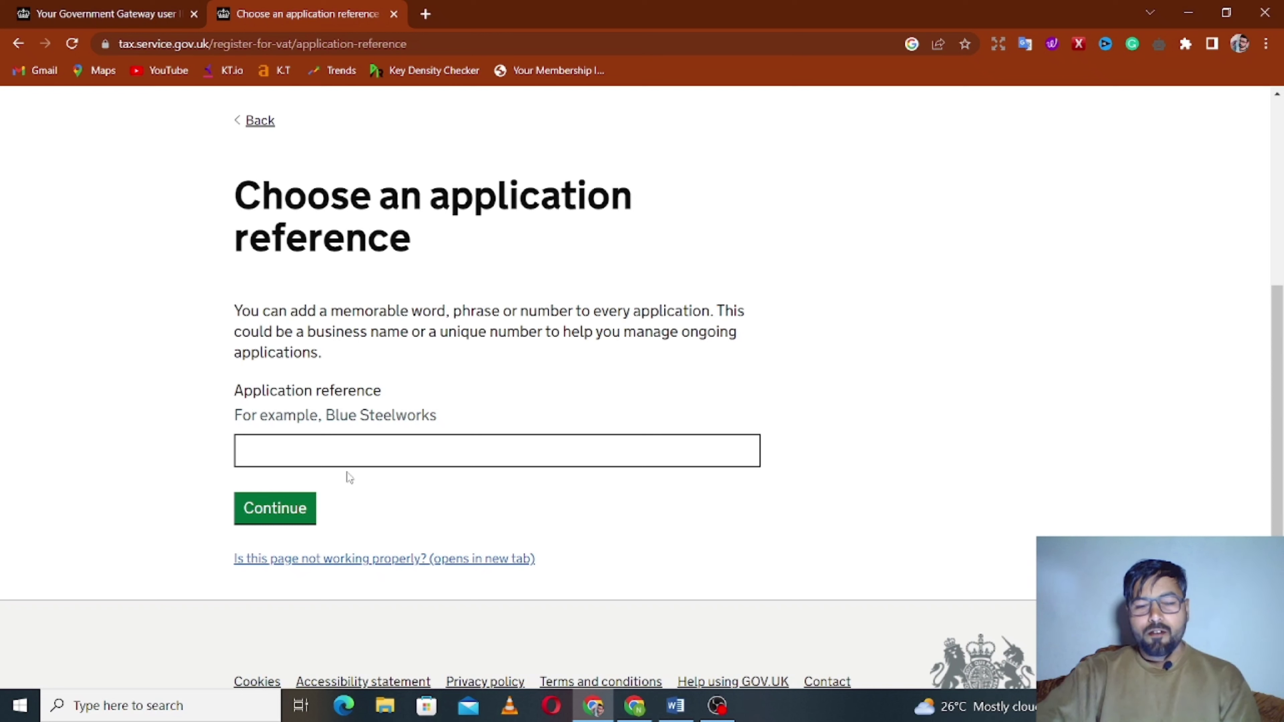
left_click(322, 449)
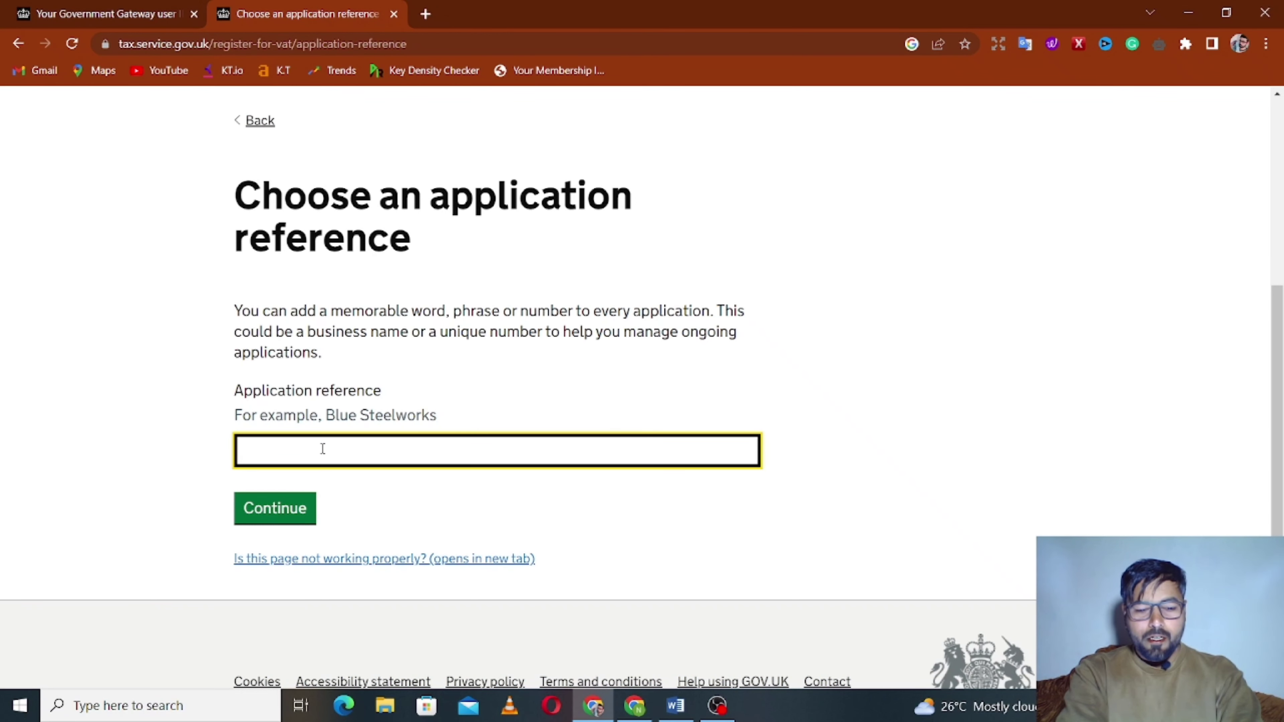
type("vatr")
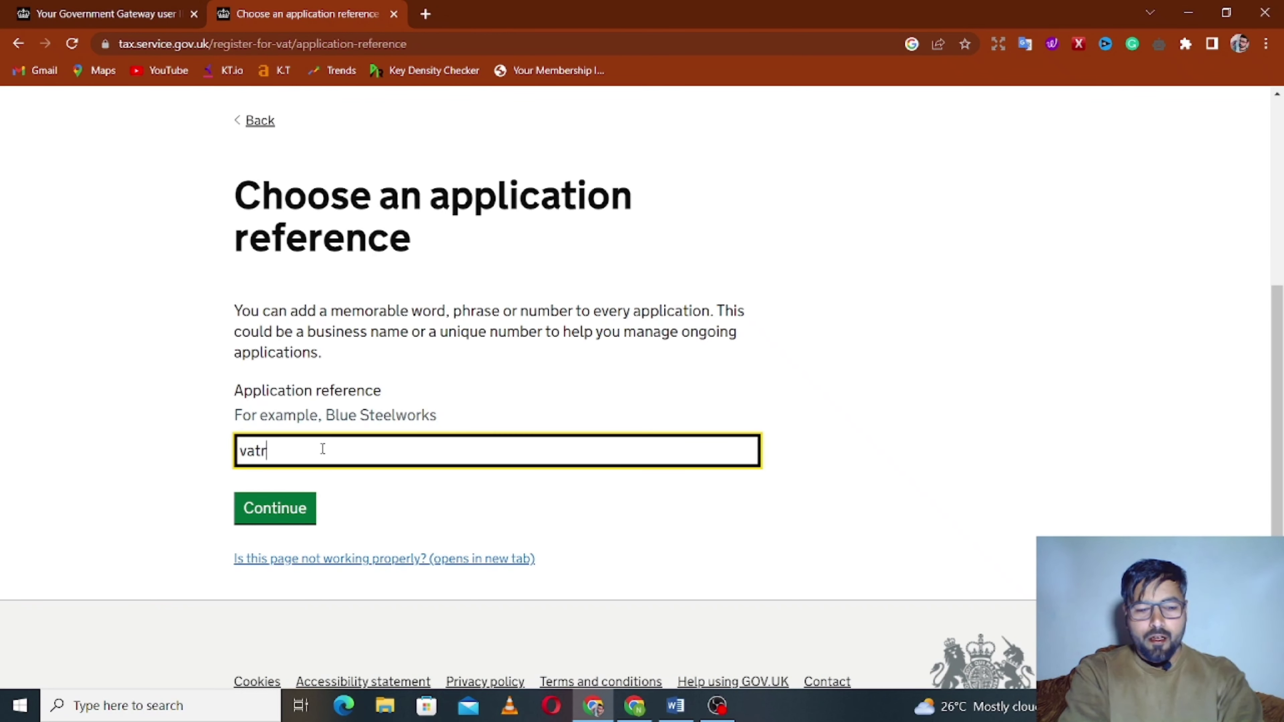
type("egistr")
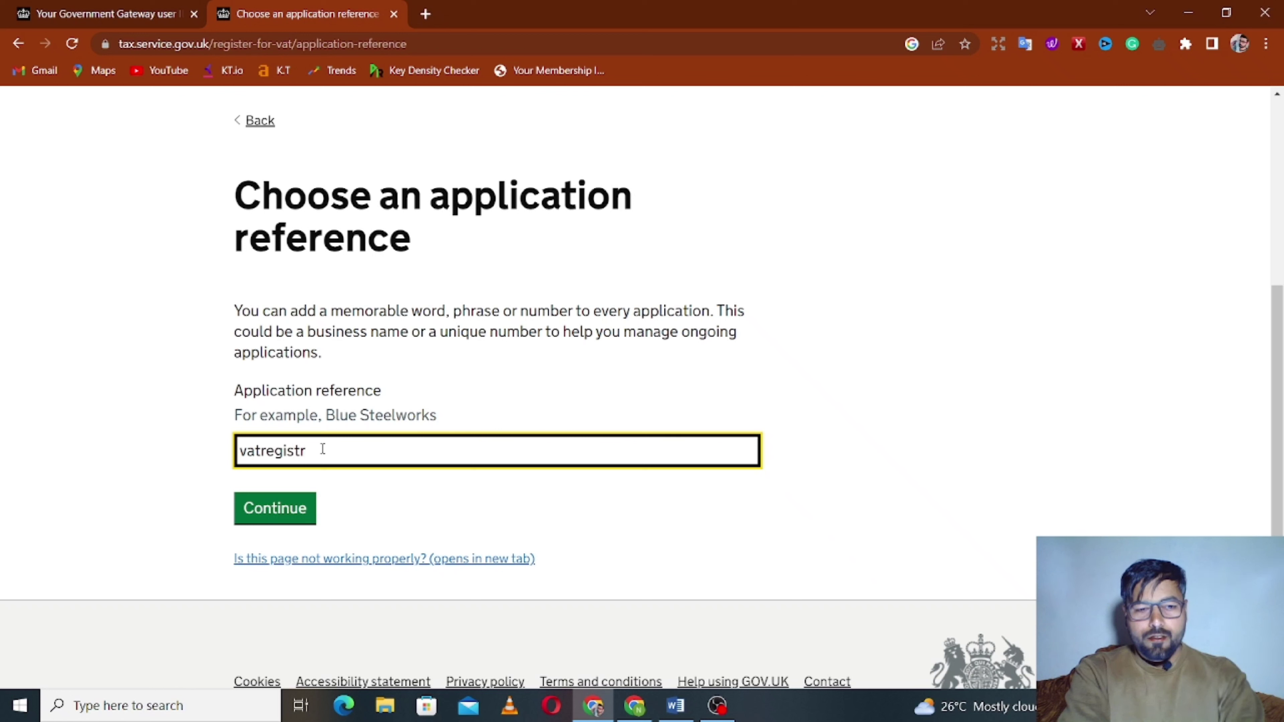
type("ation")
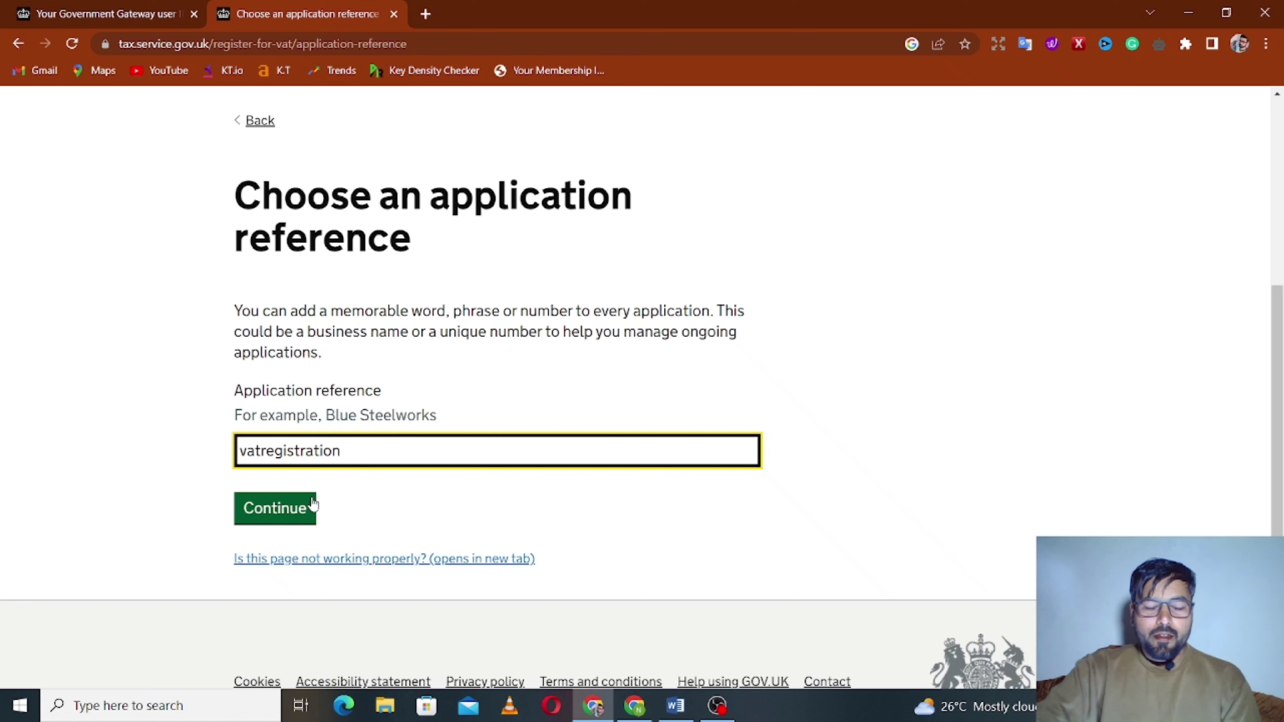
Step: Submit the 'vatregistration' reference and accept the legal declaration
left_click(305, 509)
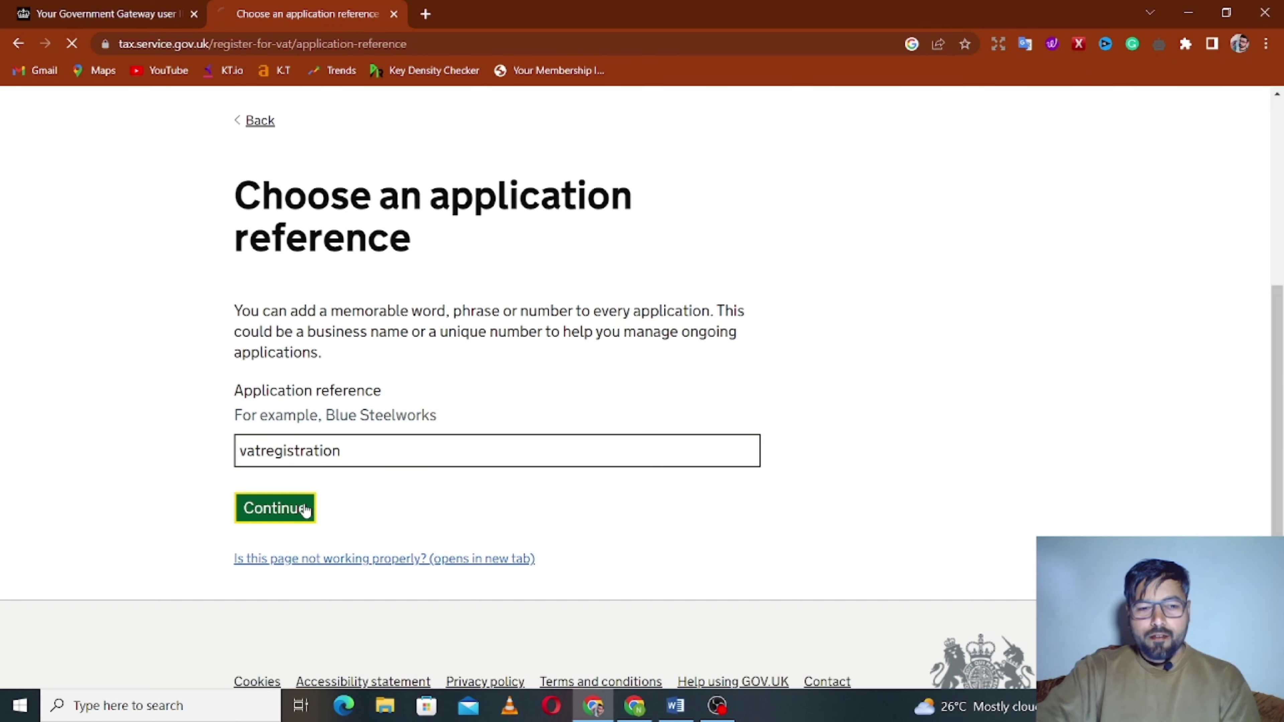
scroll(324, 505, "down", 3)
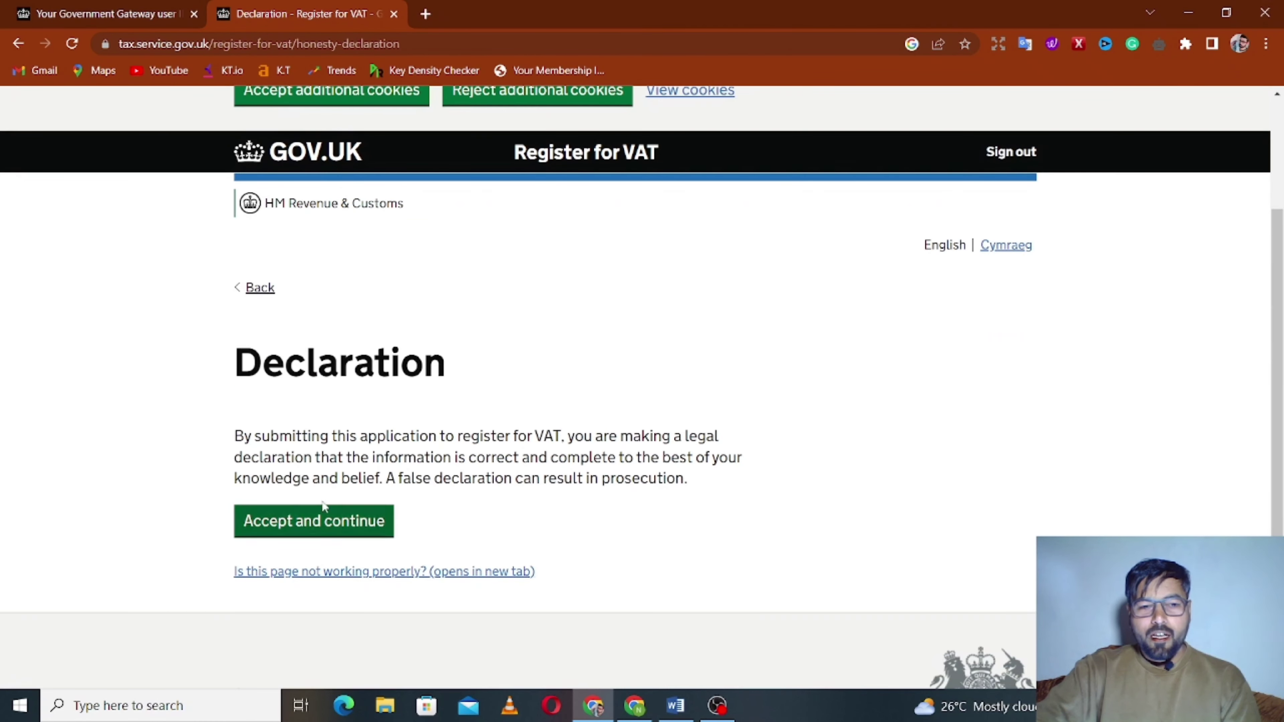
left_click(320, 524)
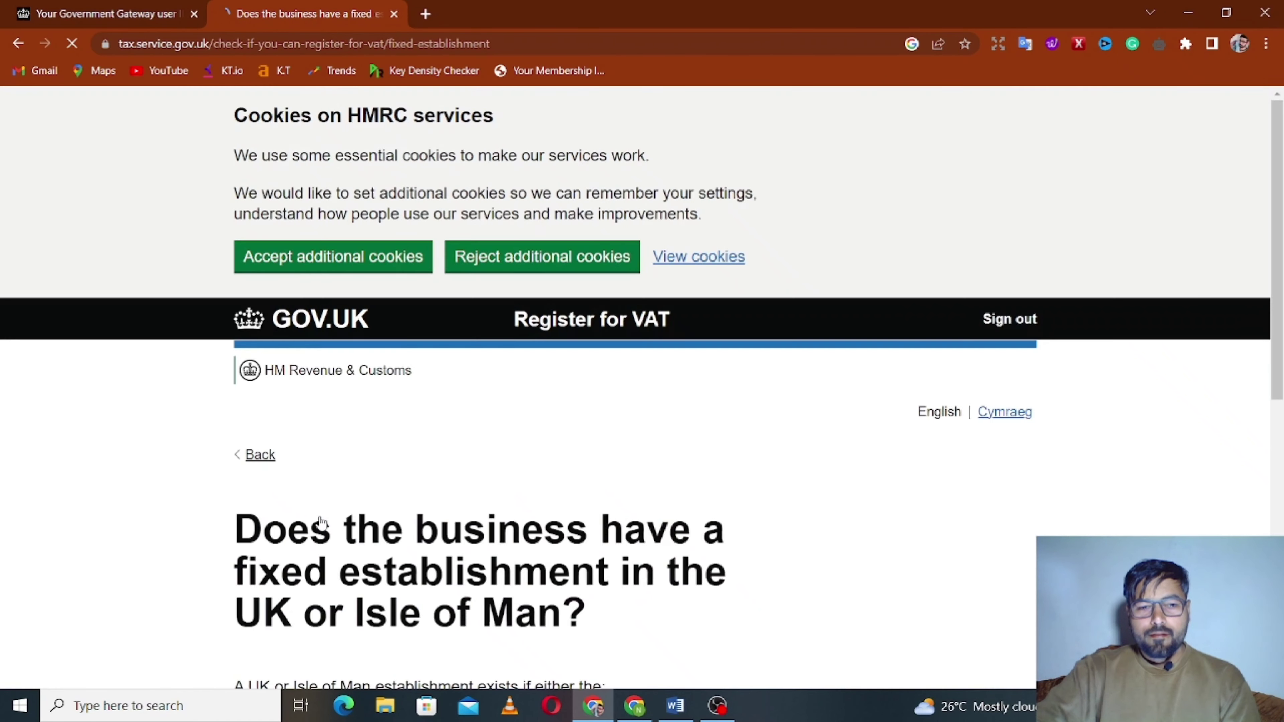
Step: Answer Yes to having a fixed establishment in the UK or Isle of Man
scroll(585, 611, "down", 5)
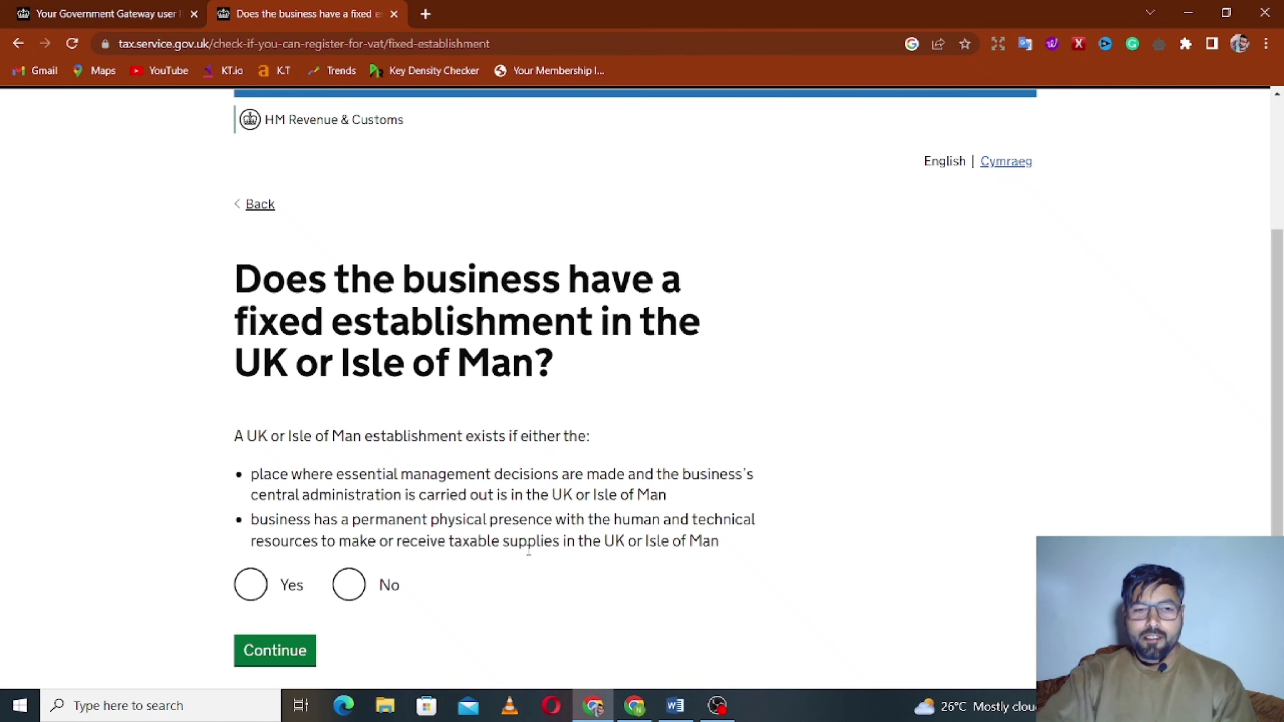
scroll(525, 546, "down", 2)
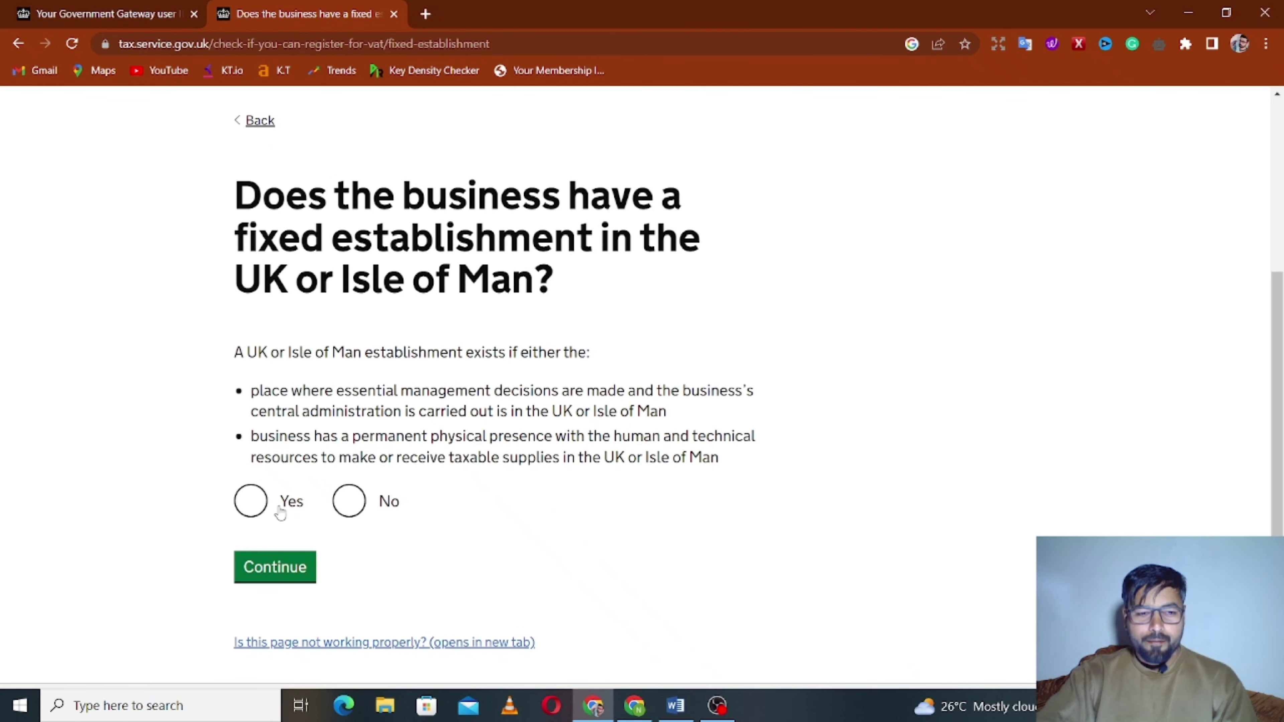
left_click(257, 503)
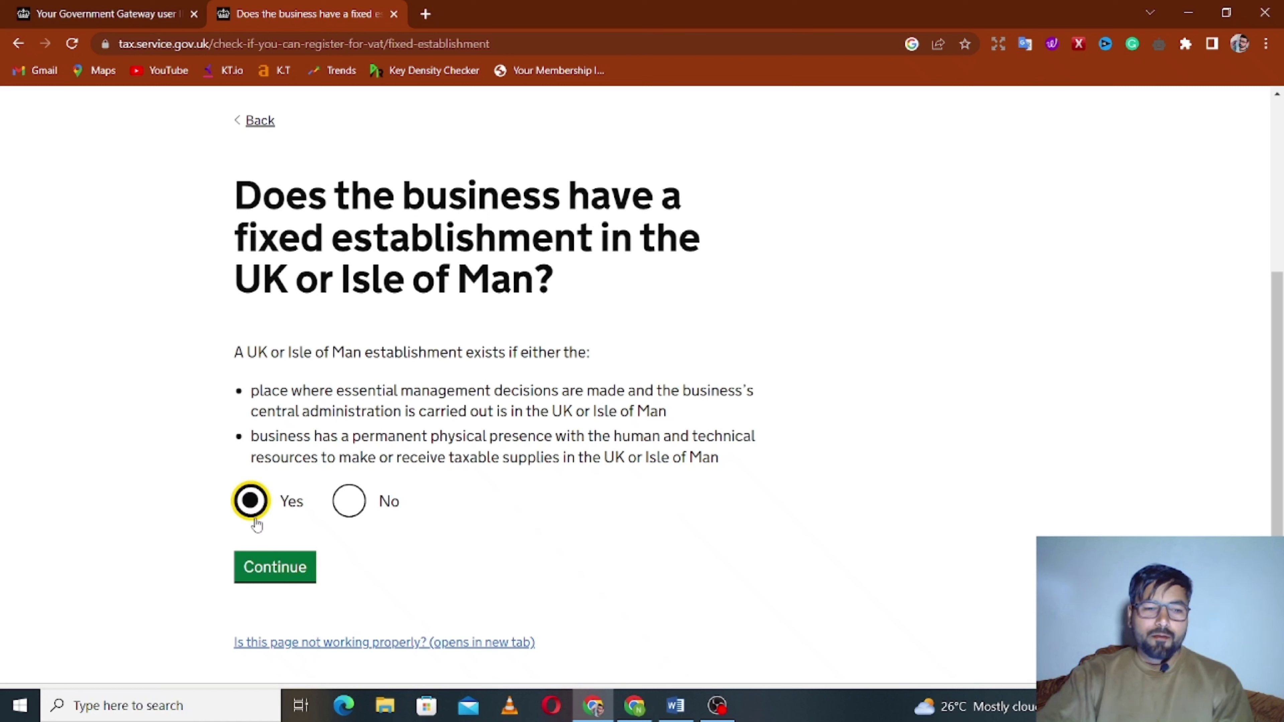
left_click(278, 567)
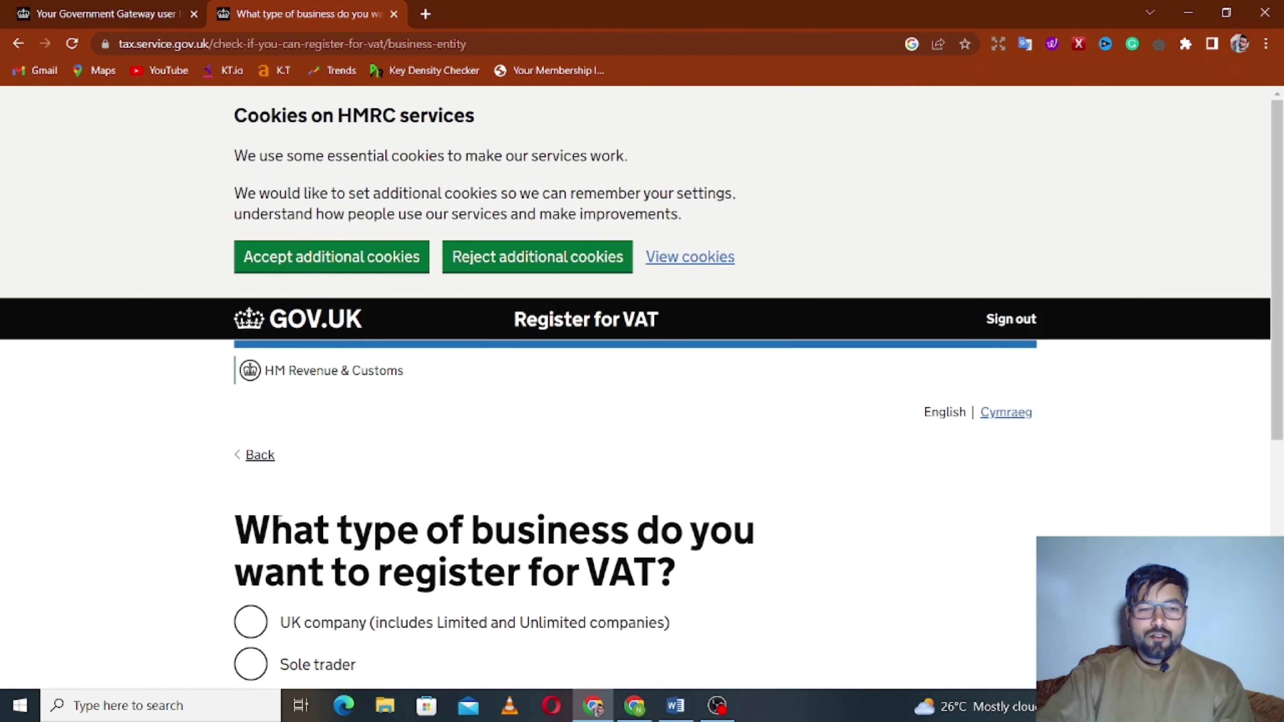
Step: Select UK company as the business type, continue, and choose No for the Agricultural Flat Rate Scheme
scroll(283, 524, "down", 3)
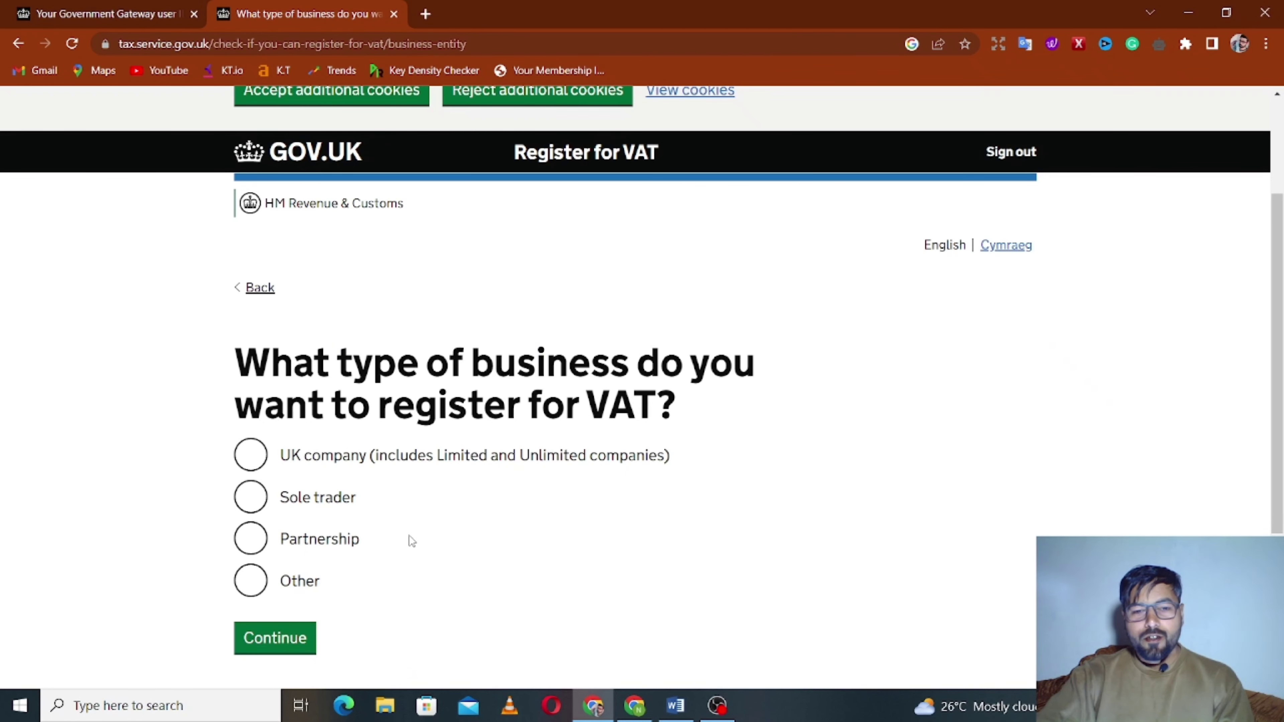
scroll(342, 511, "up", 2)
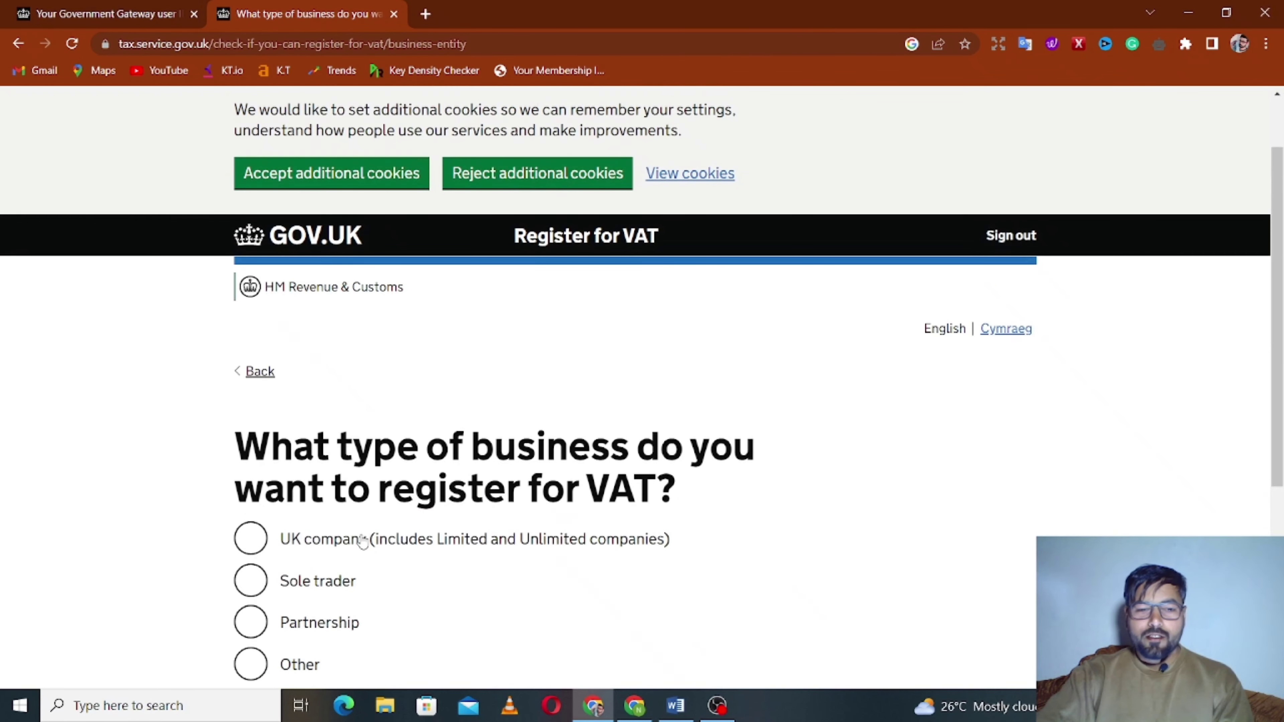
scroll(335, 616, "down", 2)
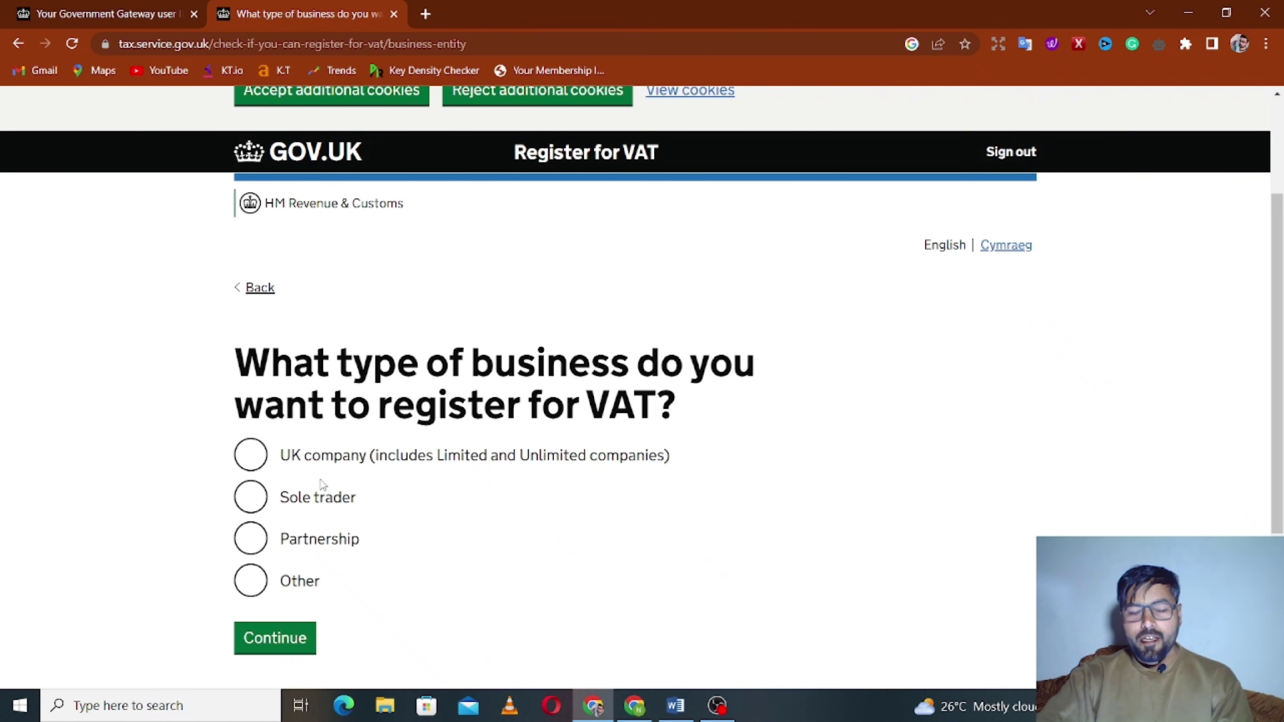
left_click(256, 457)
scroll(256, 458, "down", 2)
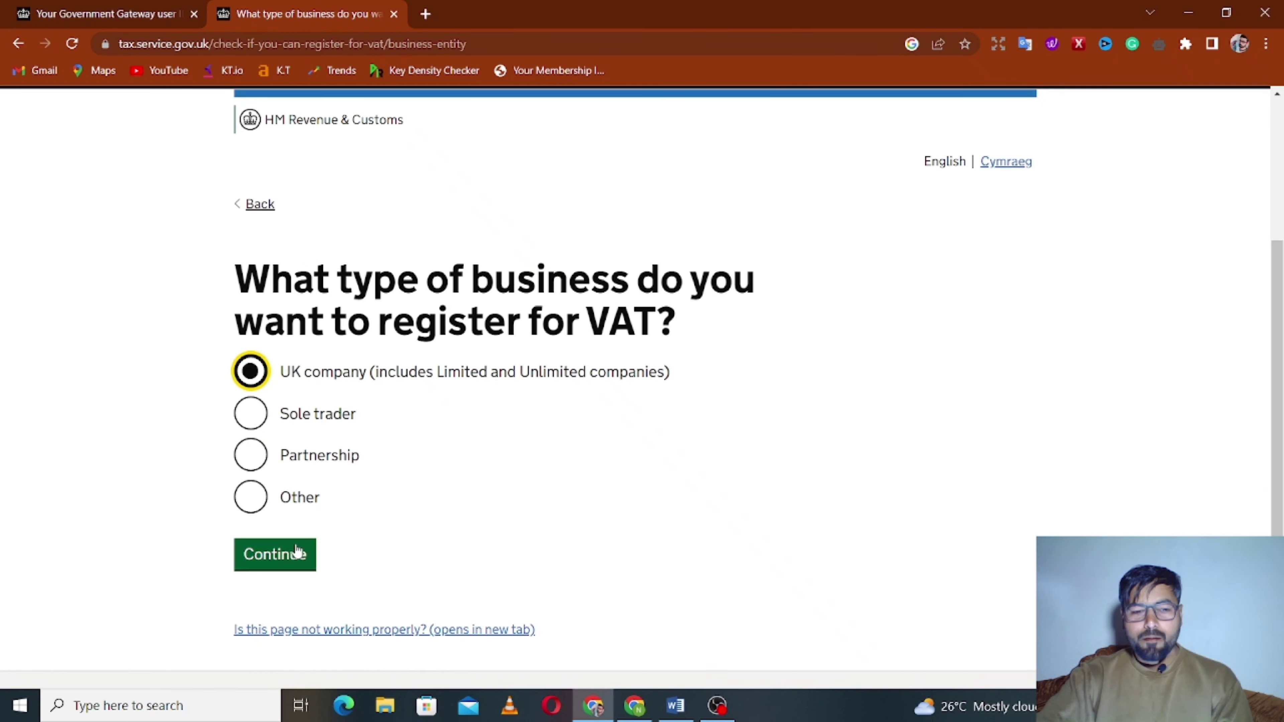
left_click(289, 553)
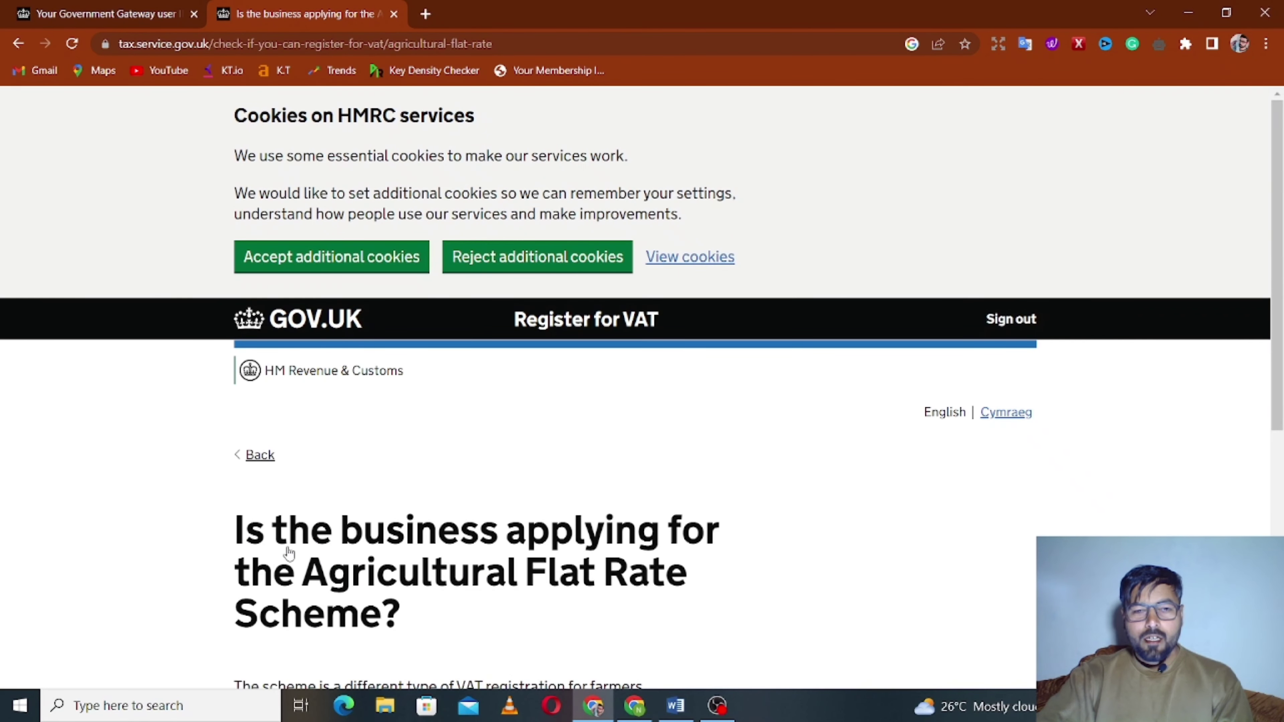
scroll(289, 554, "down", 5)
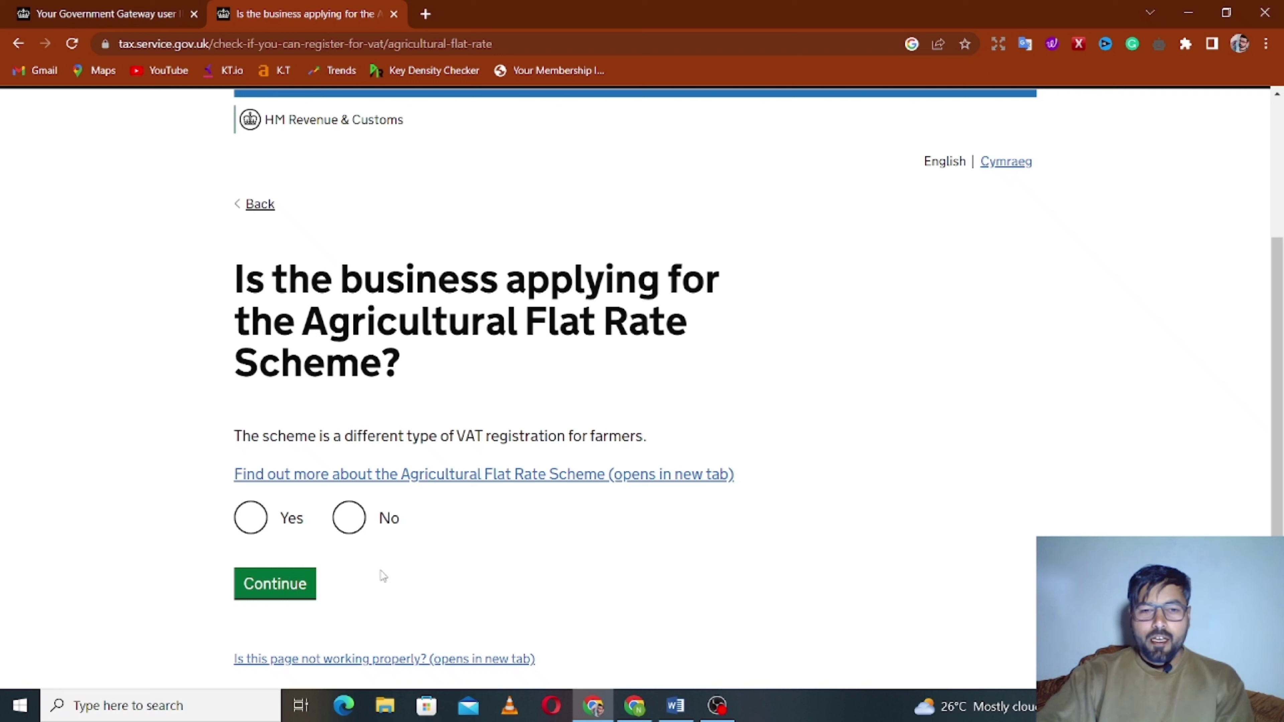
left_click(353, 521)
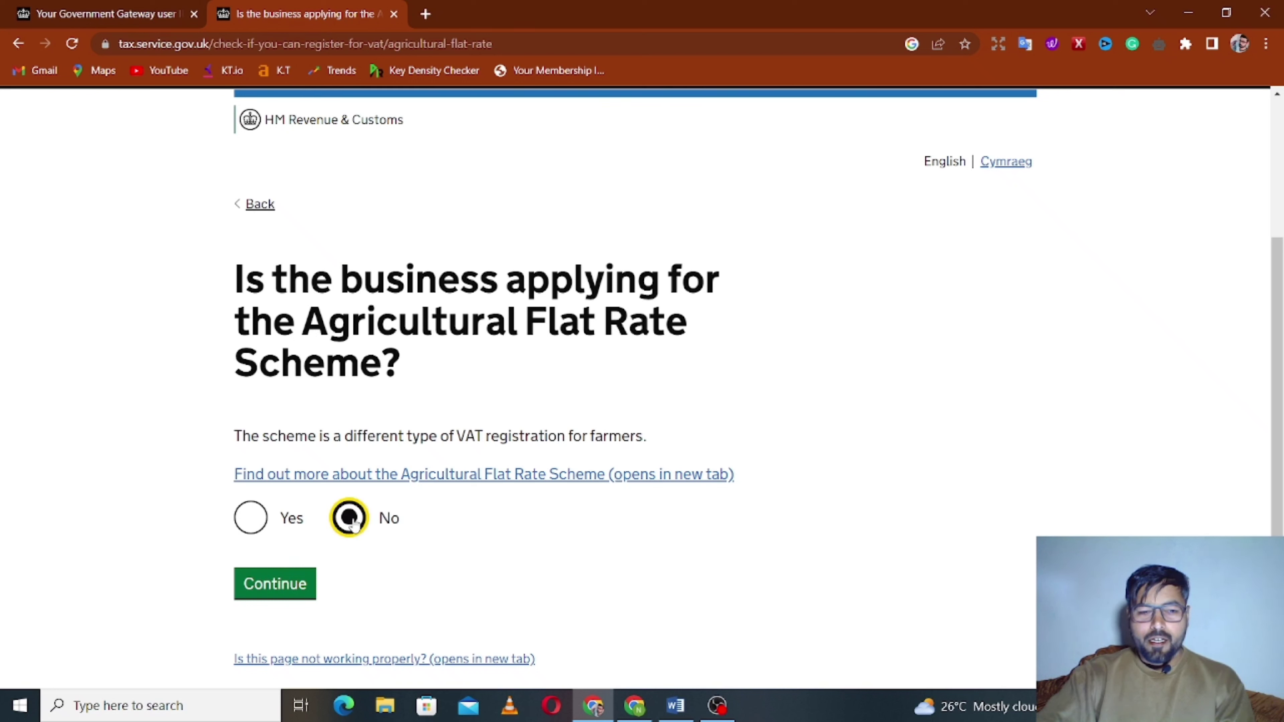
Step: Submit the Flat Rate Scheme answer, then answer No to the next-12-months activities question
left_click(296, 587)
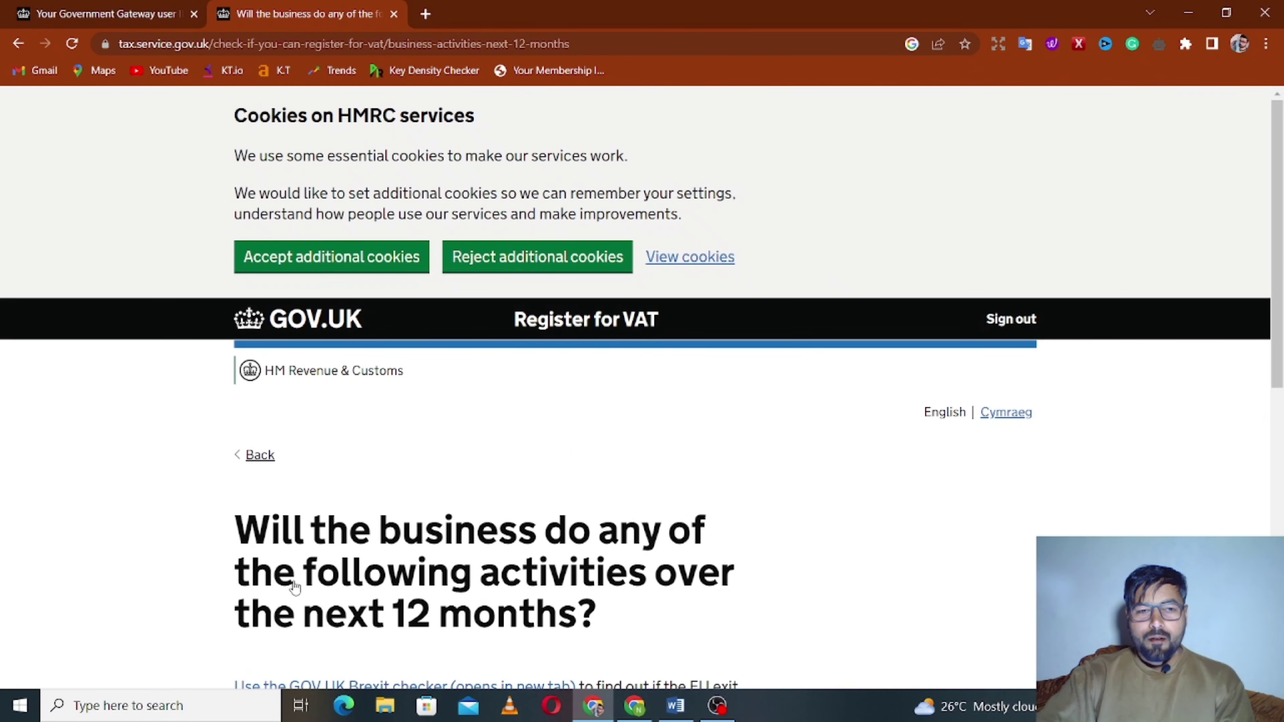
scroll(298, 581, "down", 4)
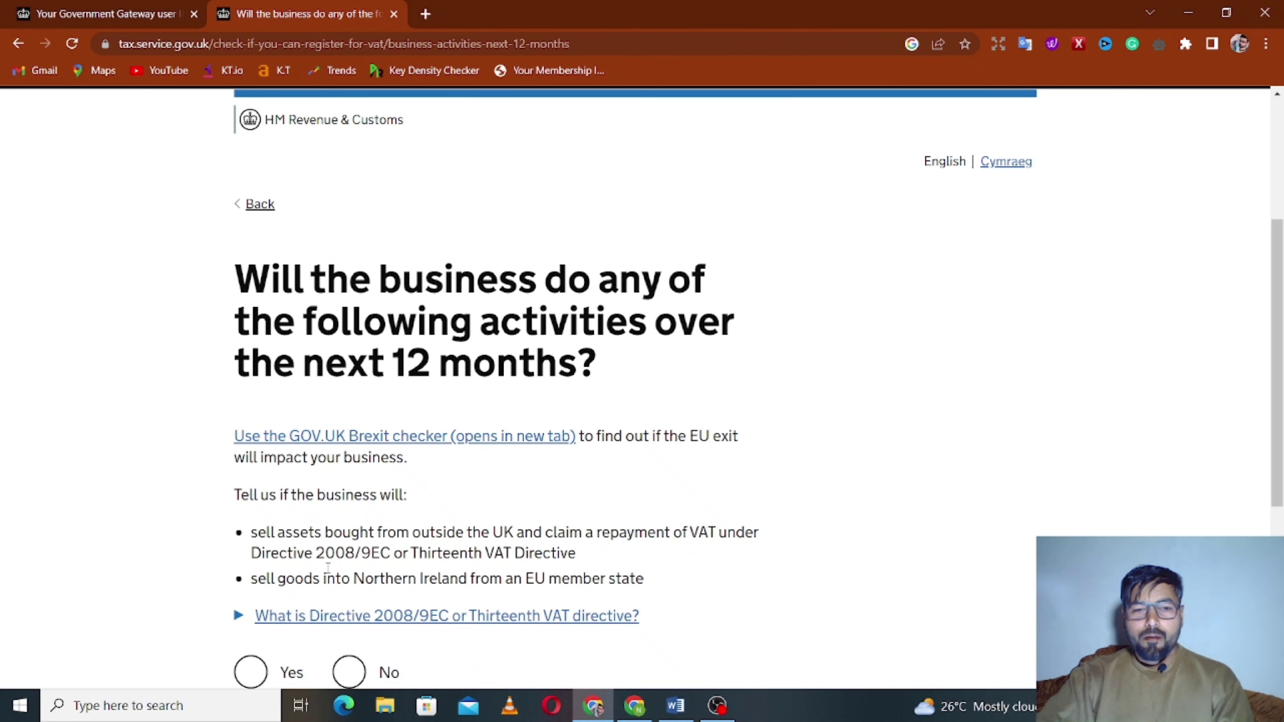
scroll(328, 568, "down", 2)
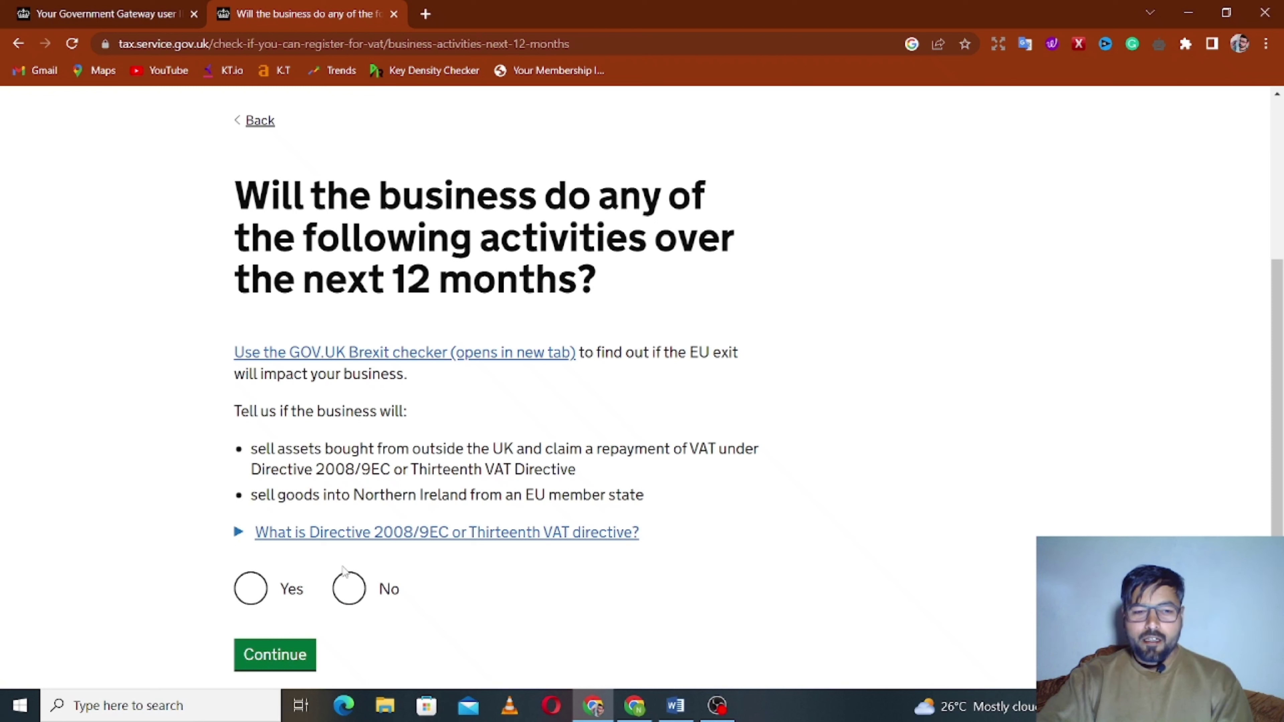
left_click(354, 587)
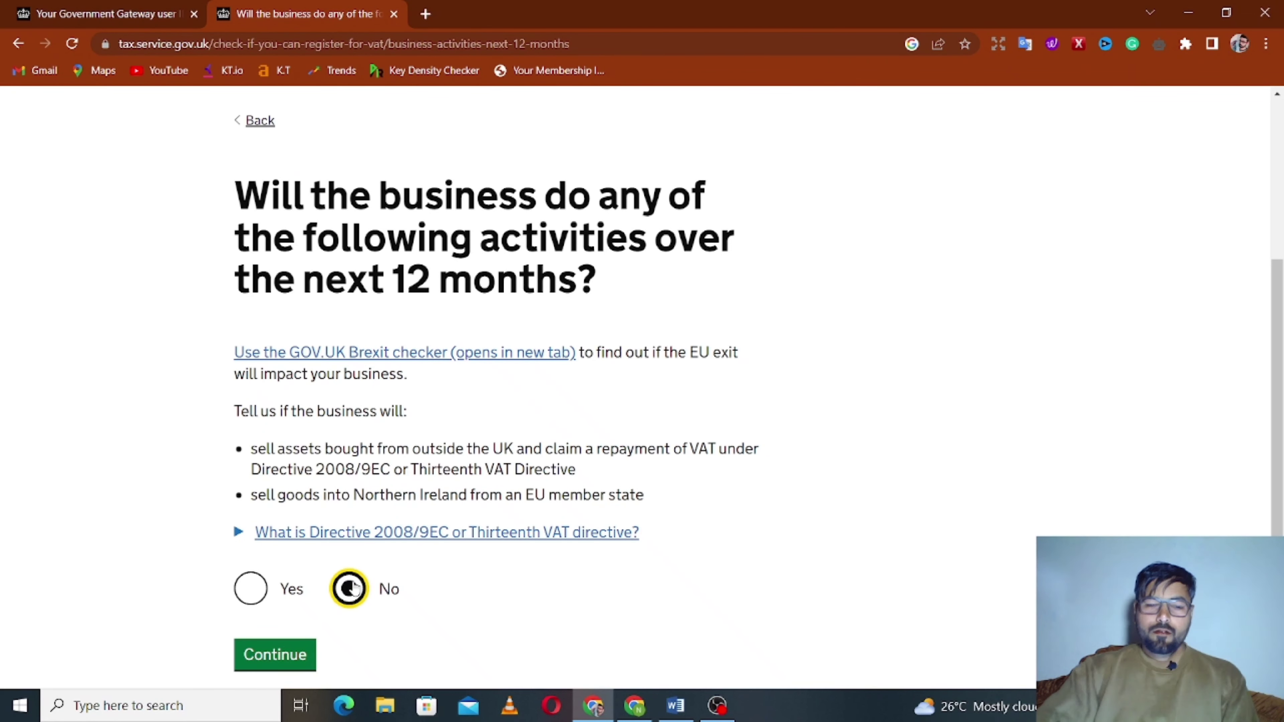
left_click(287, 652)
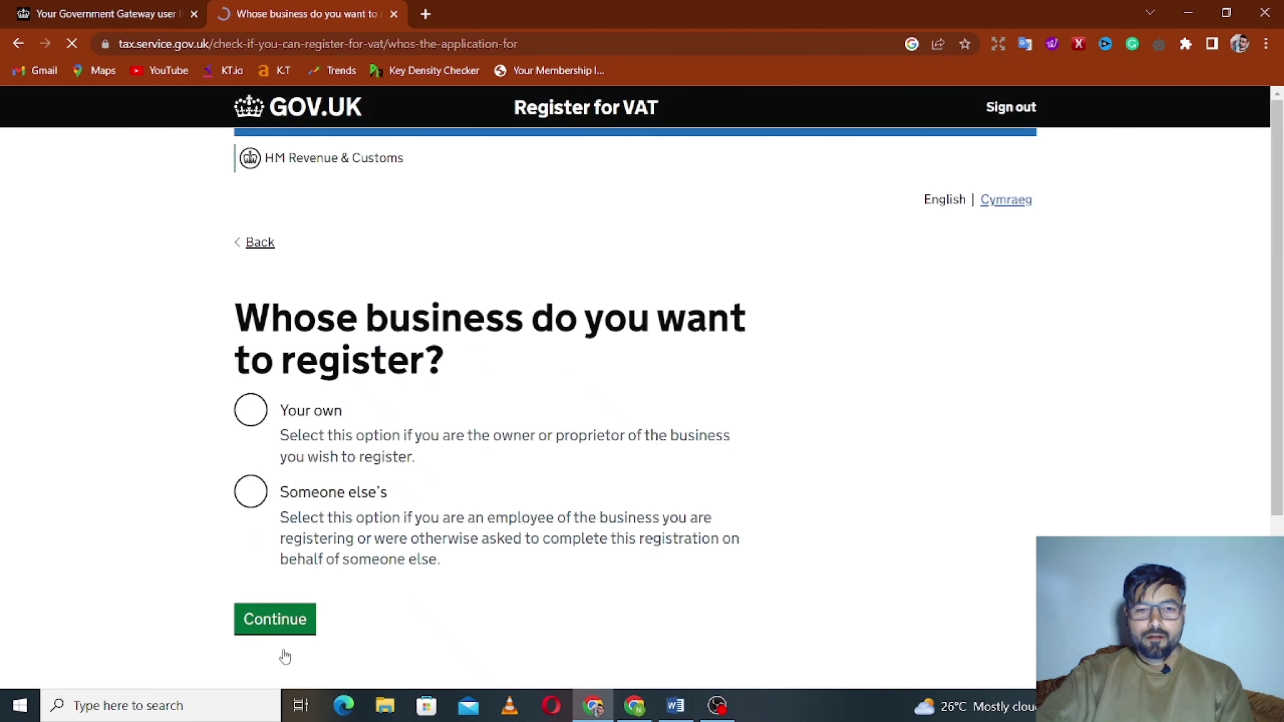
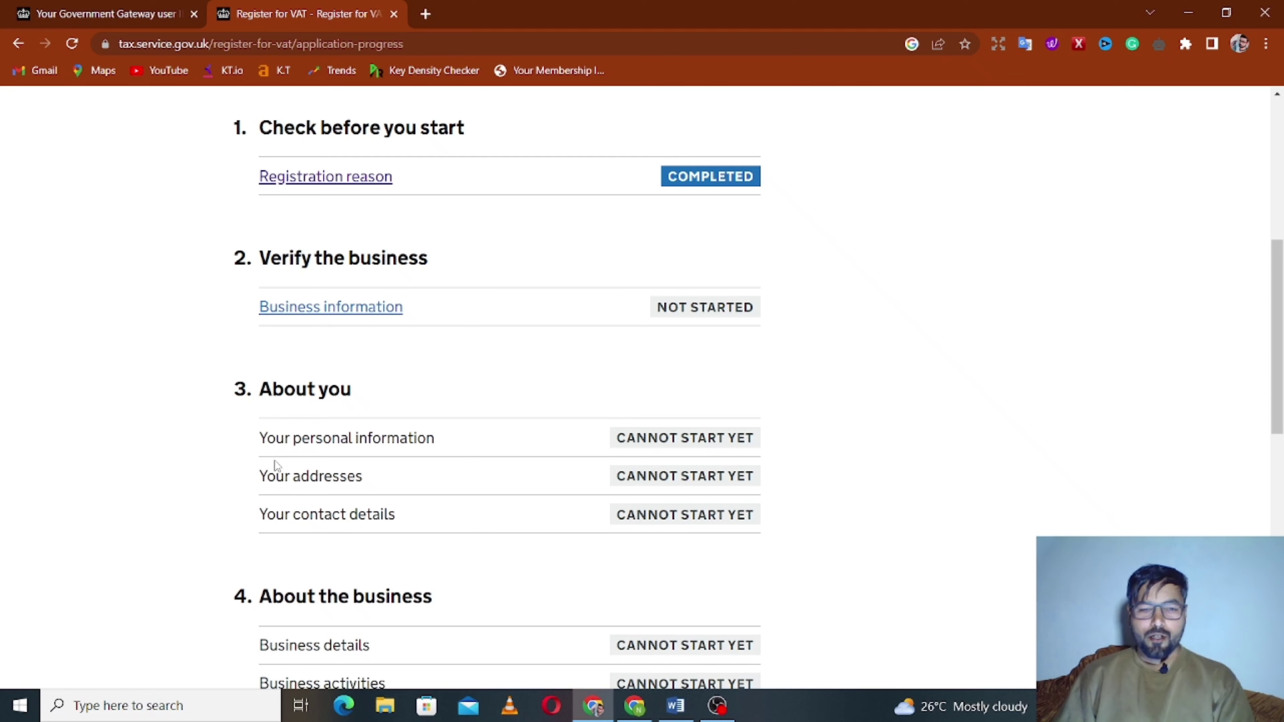
scroll(279, 460, "up", 3)
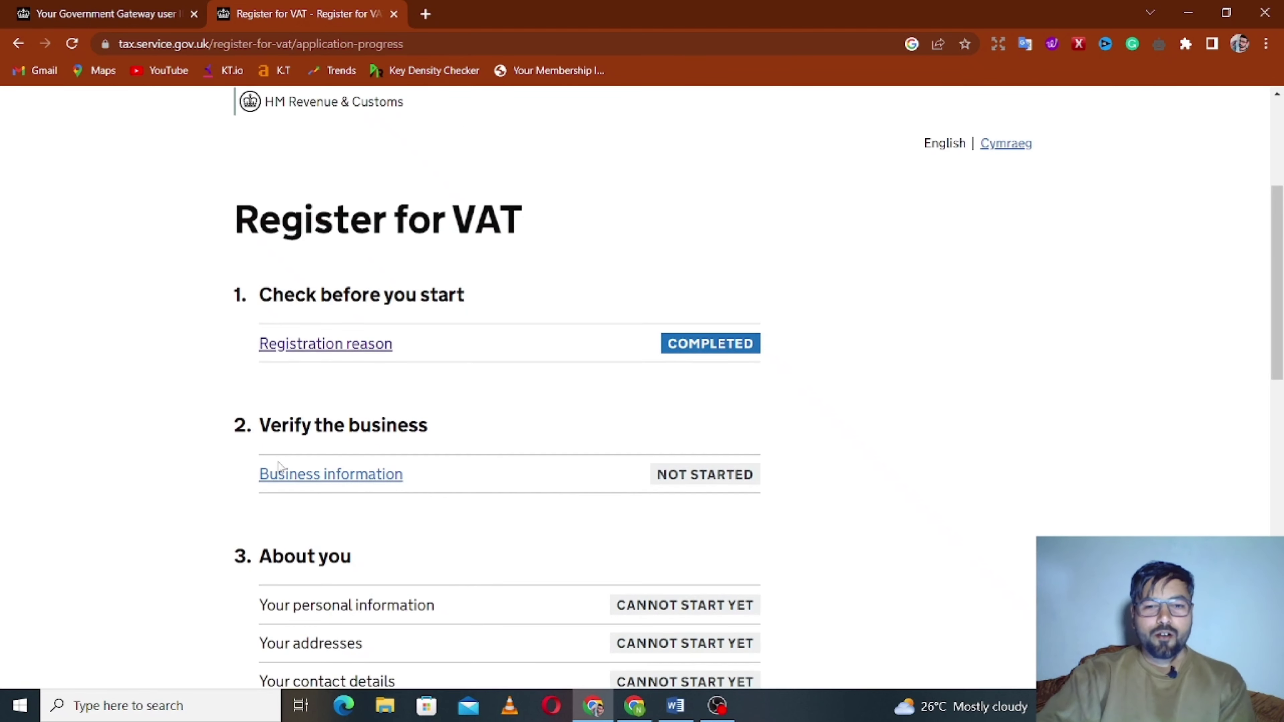
scroll(277, 467, "up", 3)
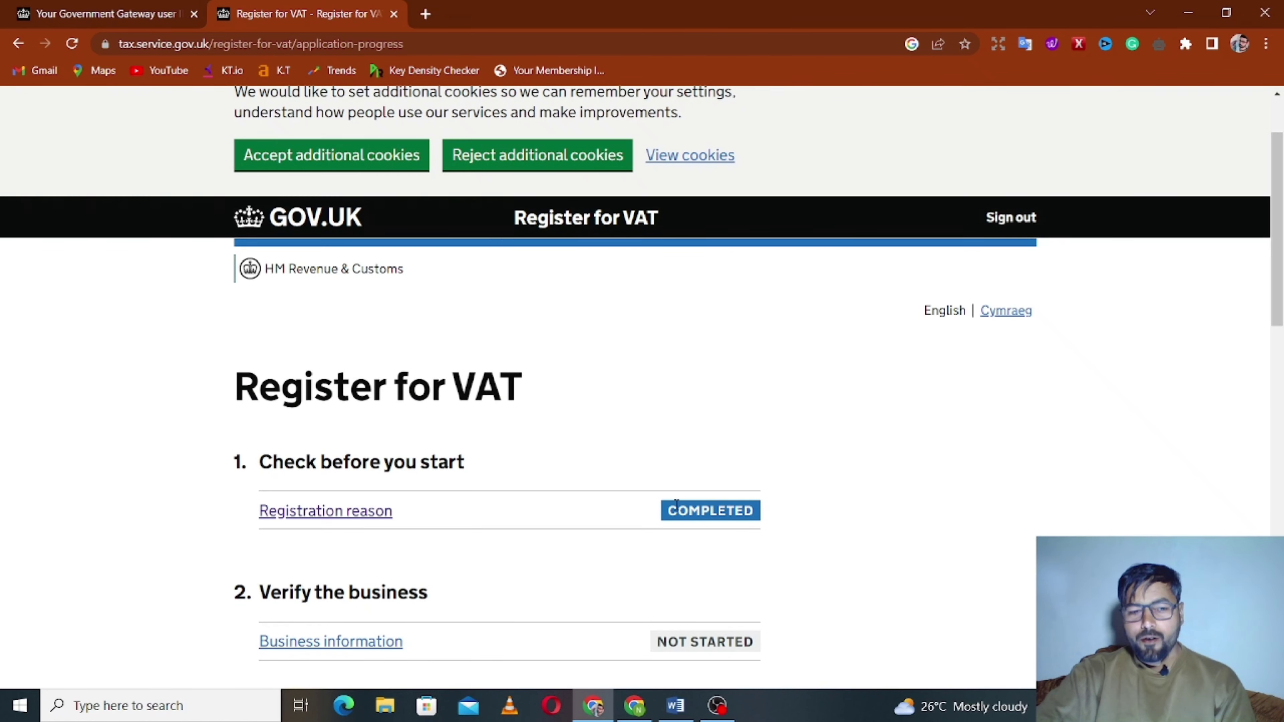
scroll(676, 503, "down", 3)
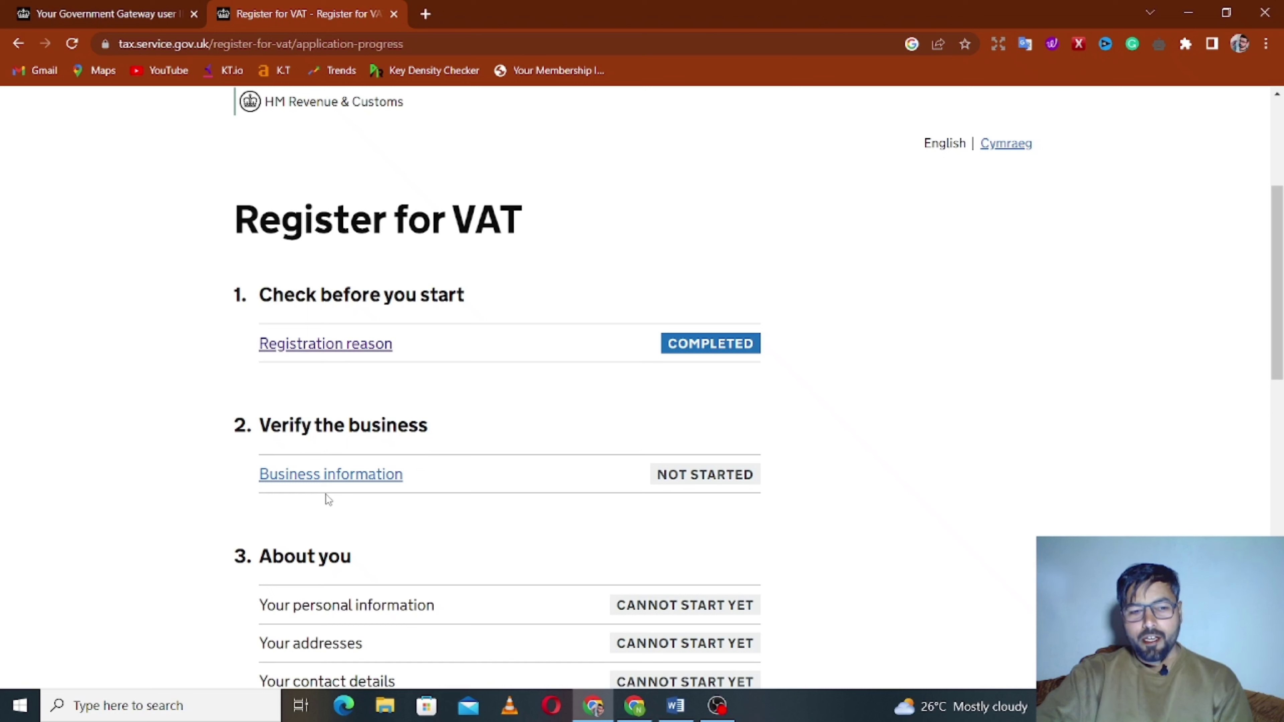
Step: Open Business information, save the company registration number and confirm the company name
left_click(332, 475)
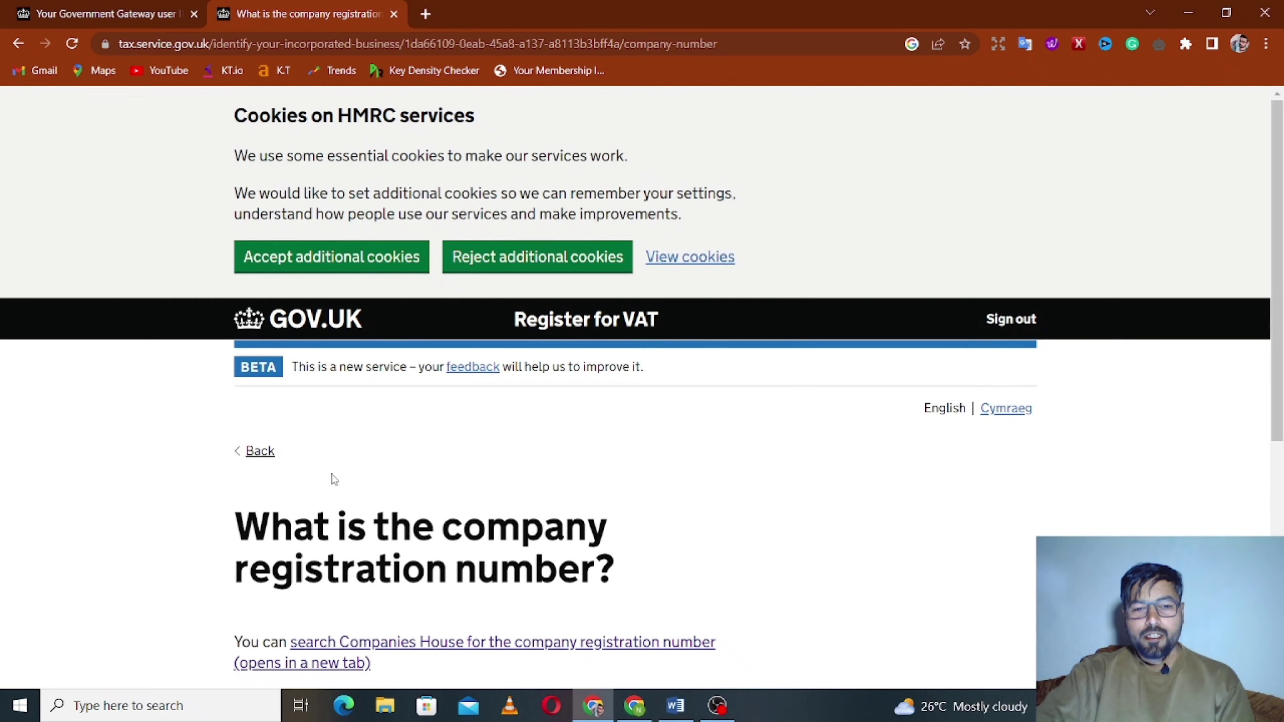
scroll(333, 481, "down", 5)
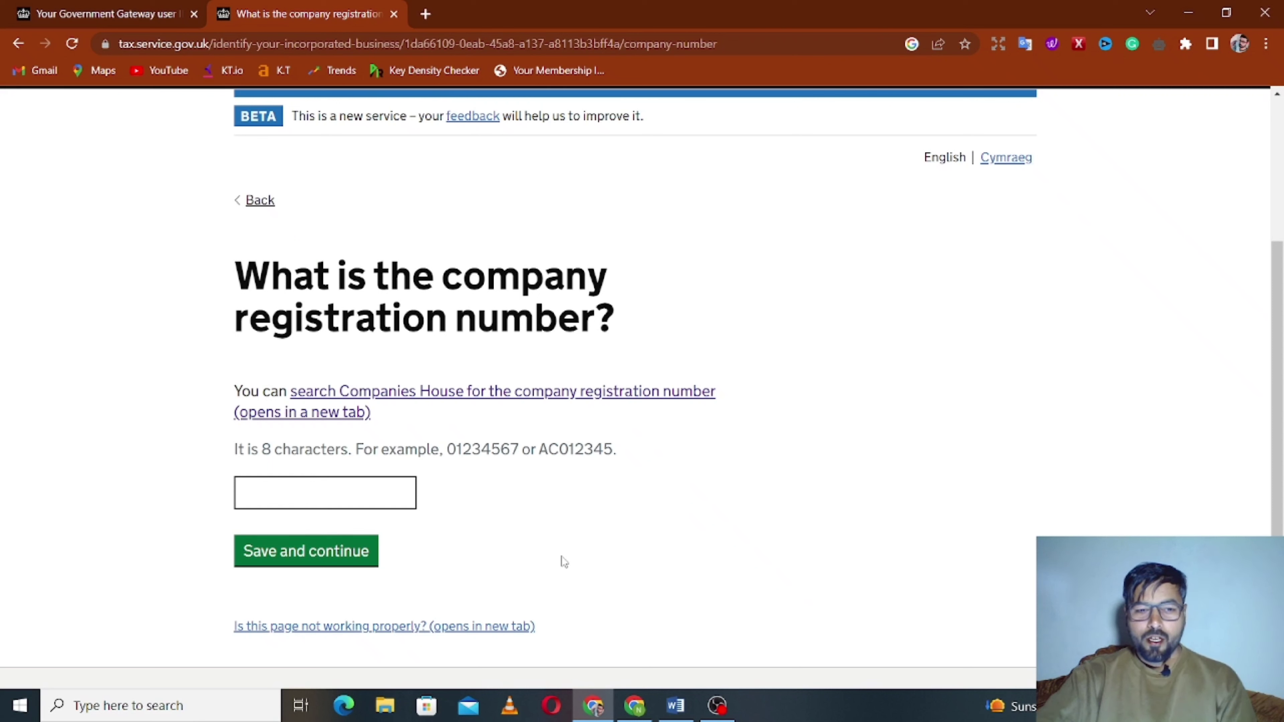
left_click(356, 492)
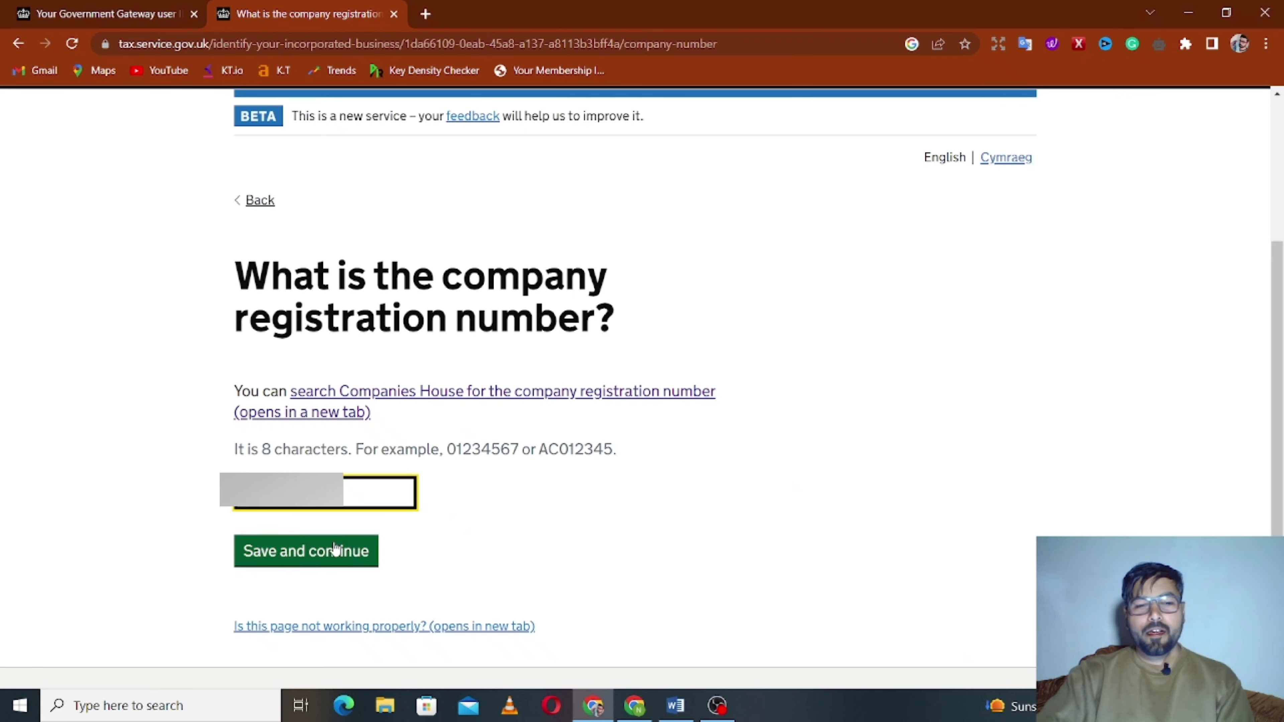
left_click(334, 548)
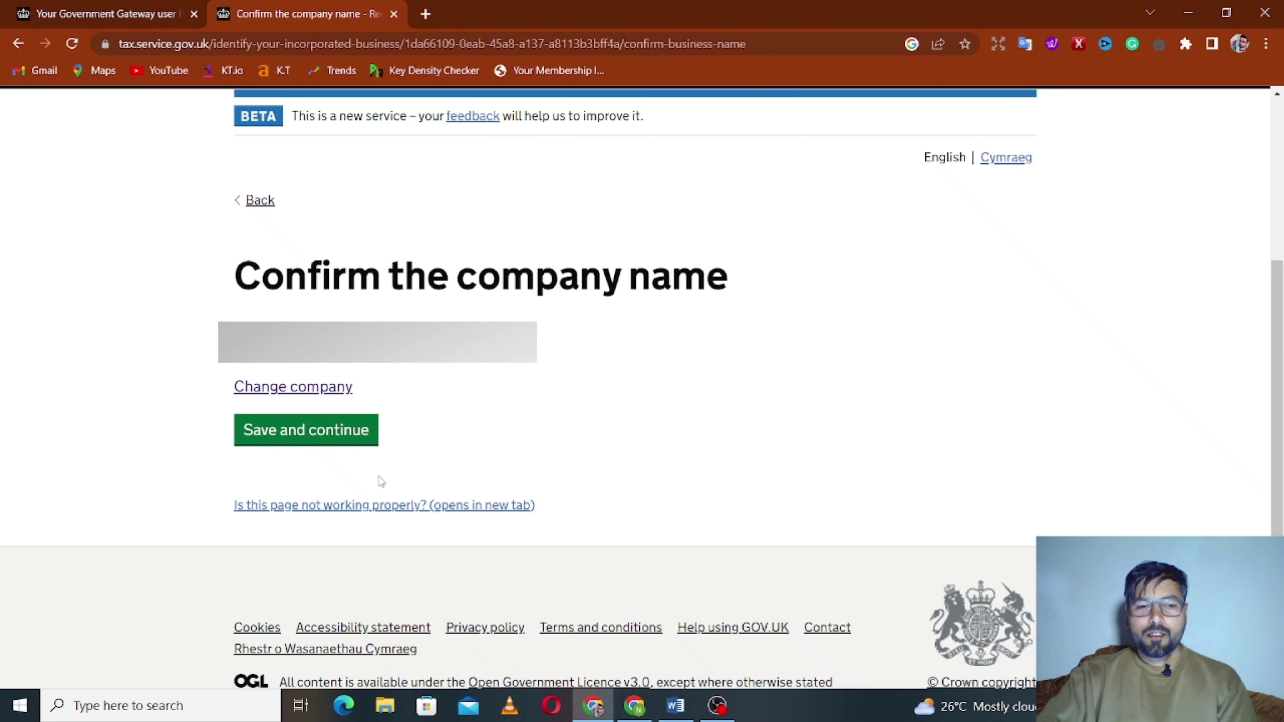
left_click(309, 439)
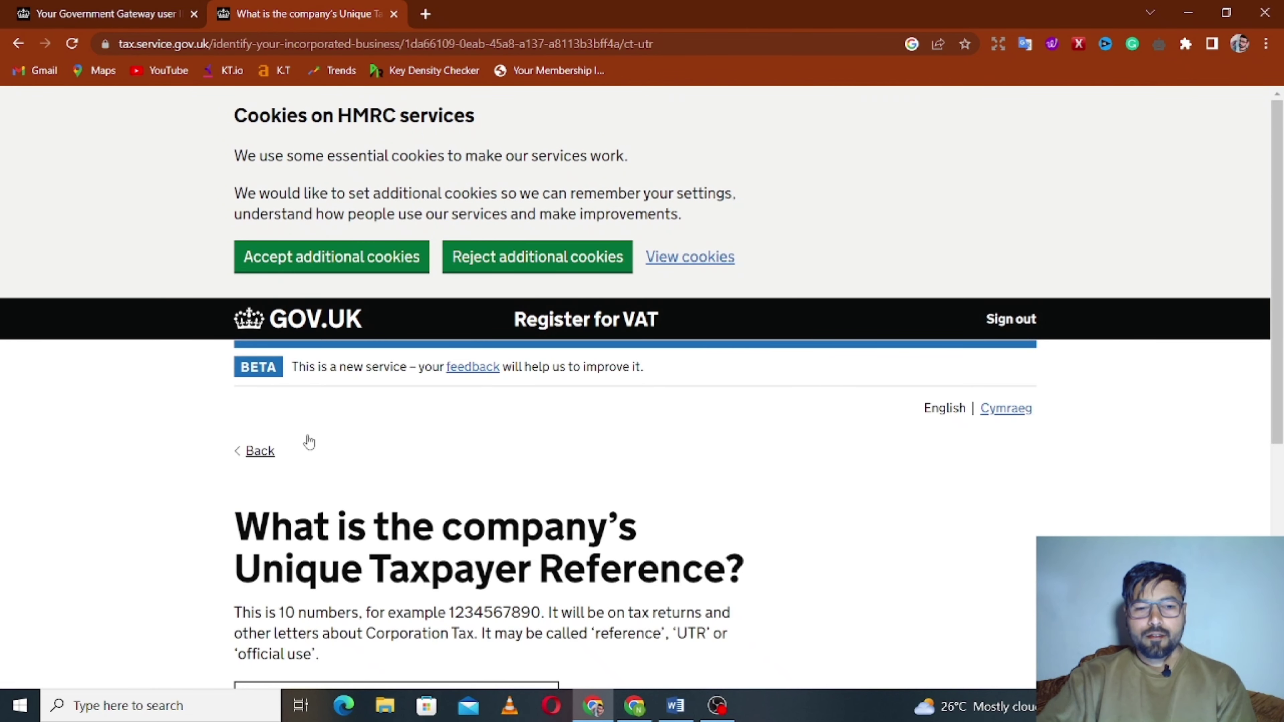
Step: Save the company's Unique Taxpayer Reference and confirm the company number and UTR answers
scroll(309, 442, "down", 5)
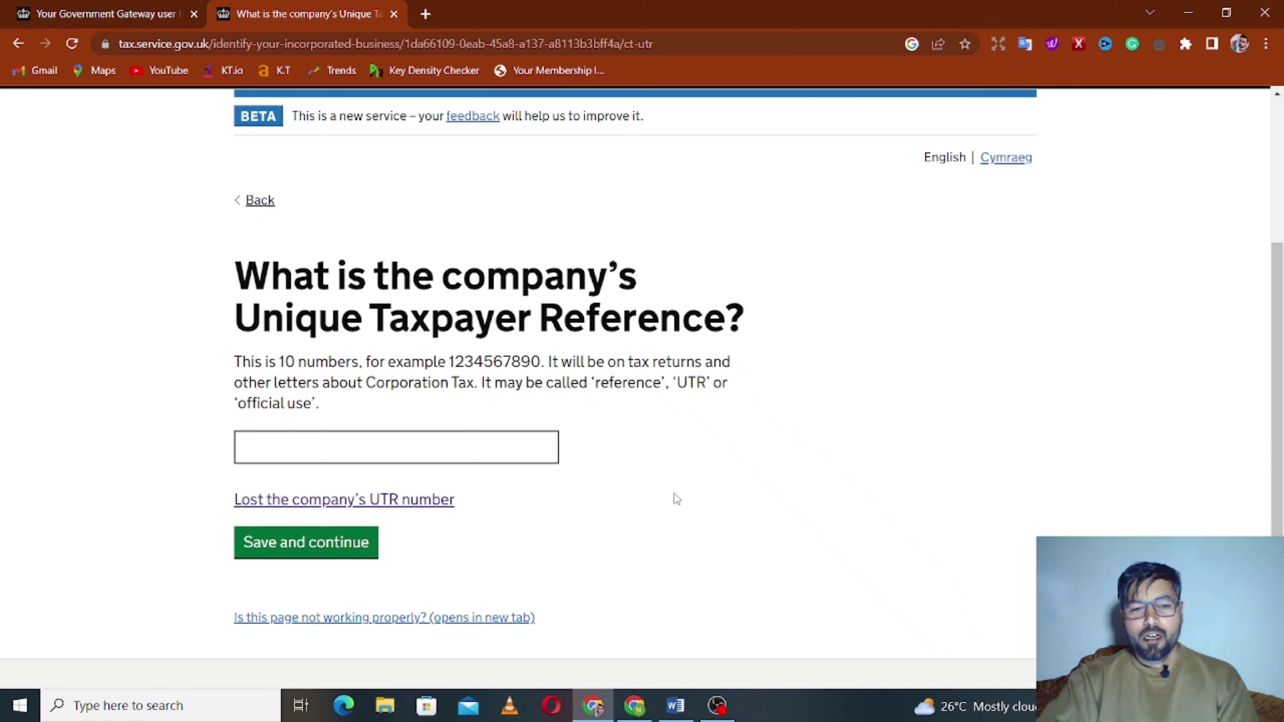
left_click(533, 449)
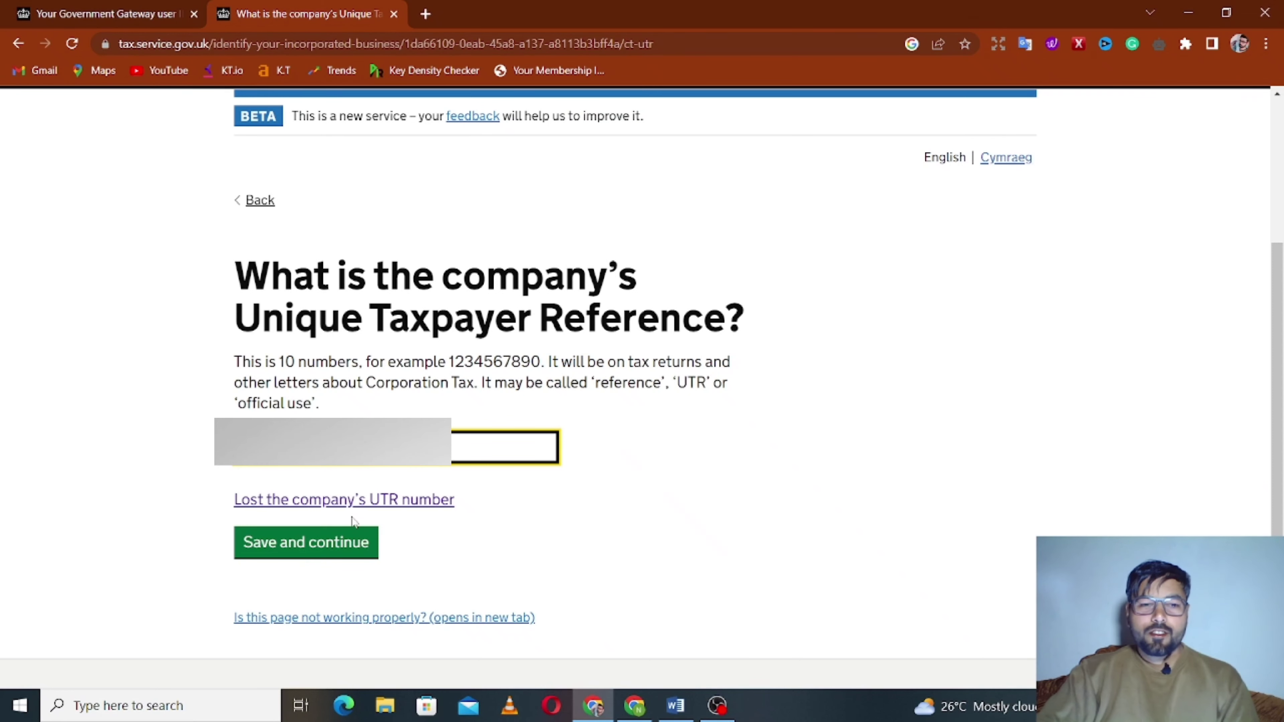
left_click(326, 548)
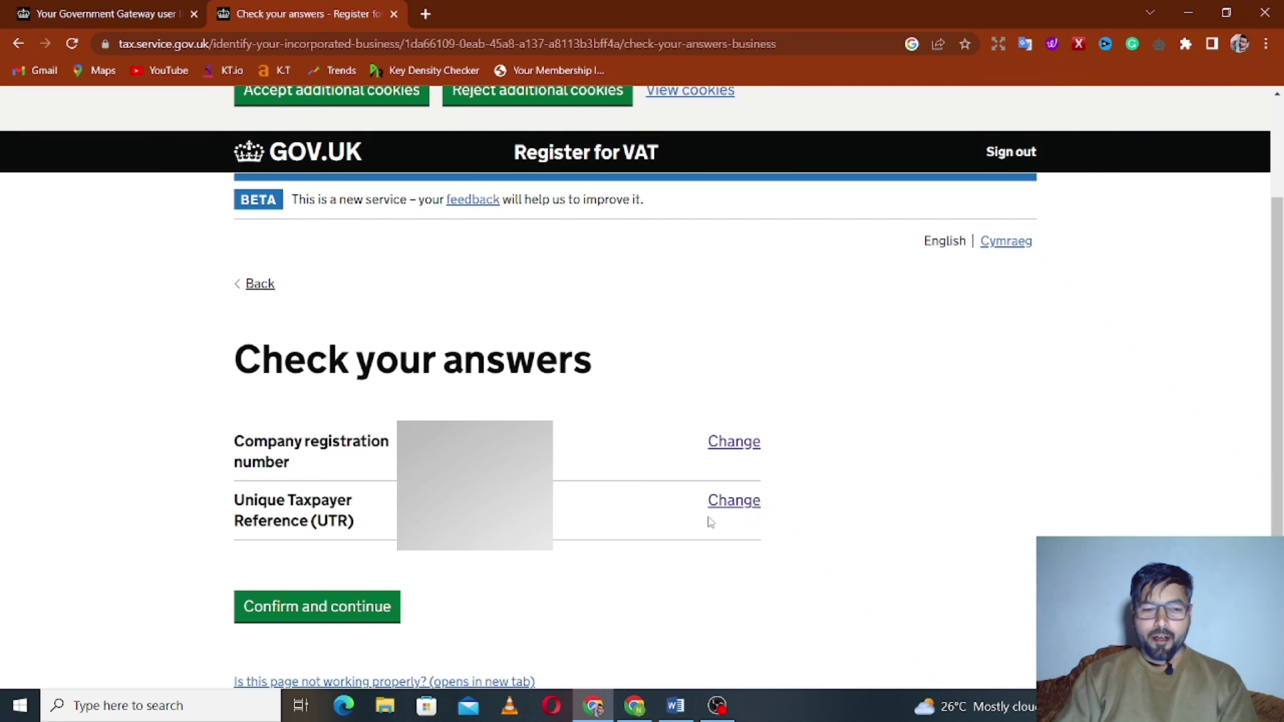
left_click(340, 603)
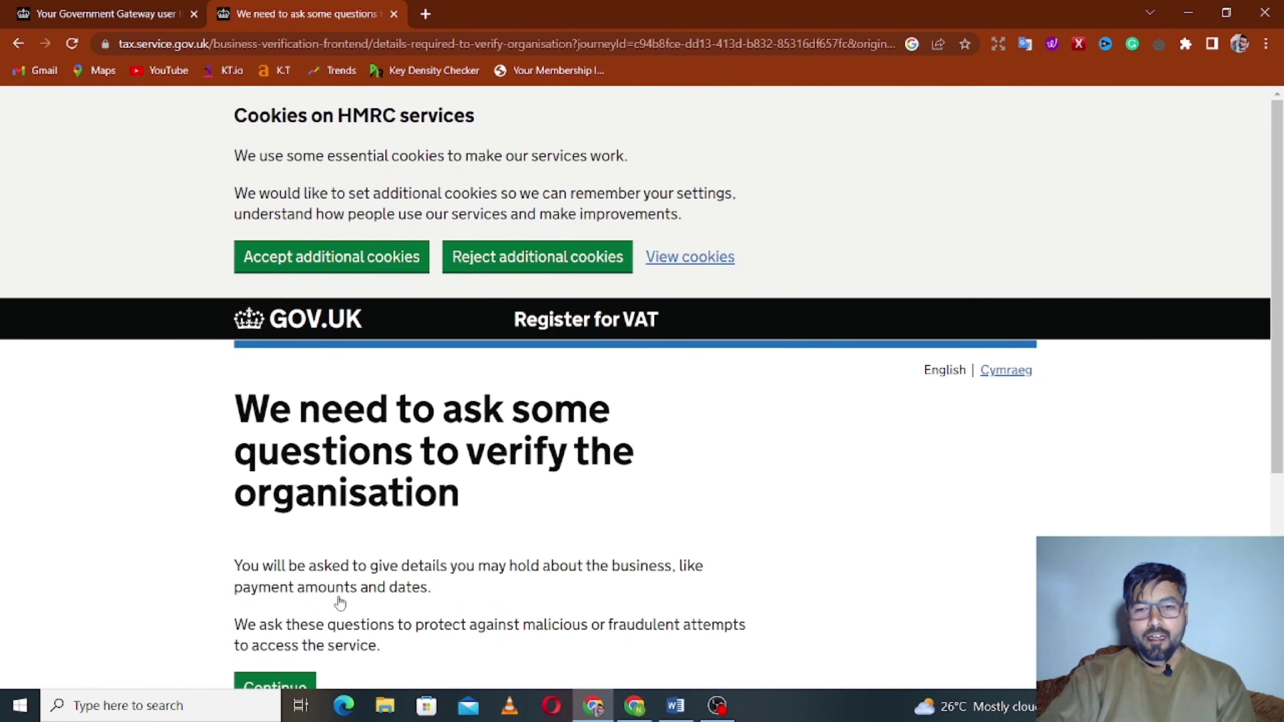
Step: Answer 'No, the organisation has never made payments' of Corporation Tax or PAYE
scroll(339, 603, "down", 3)
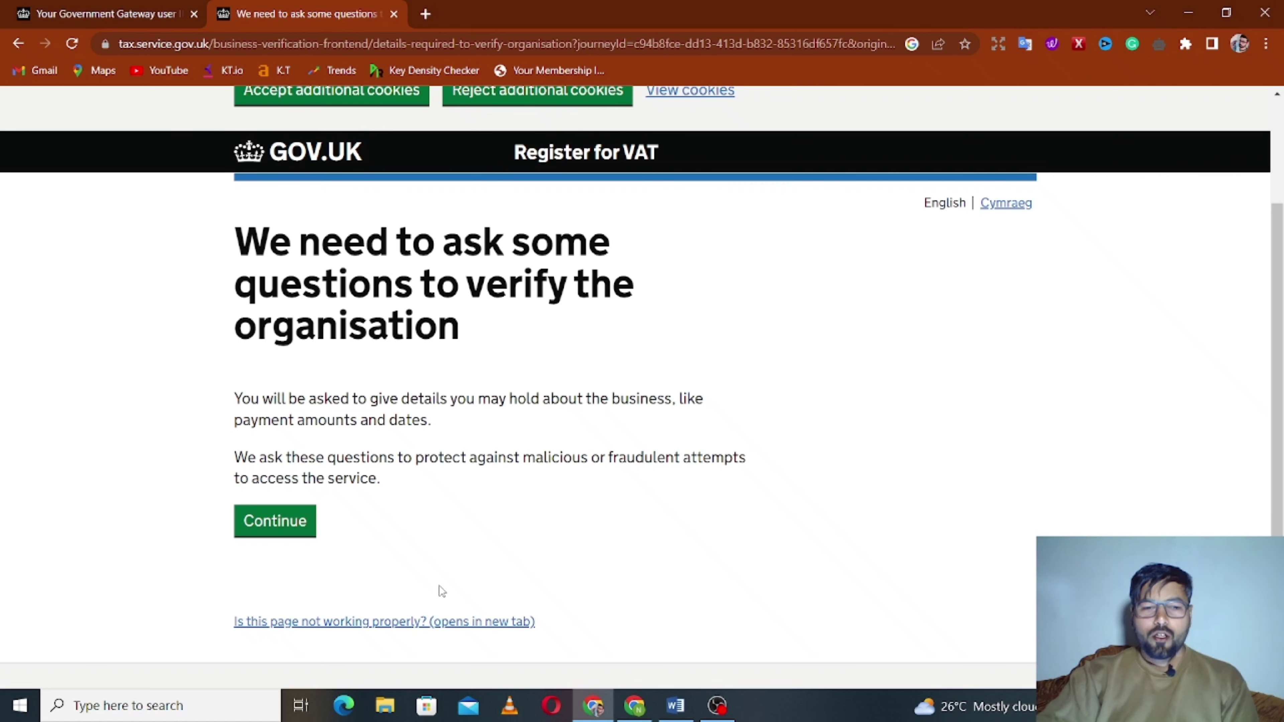
left_click(279, 523)
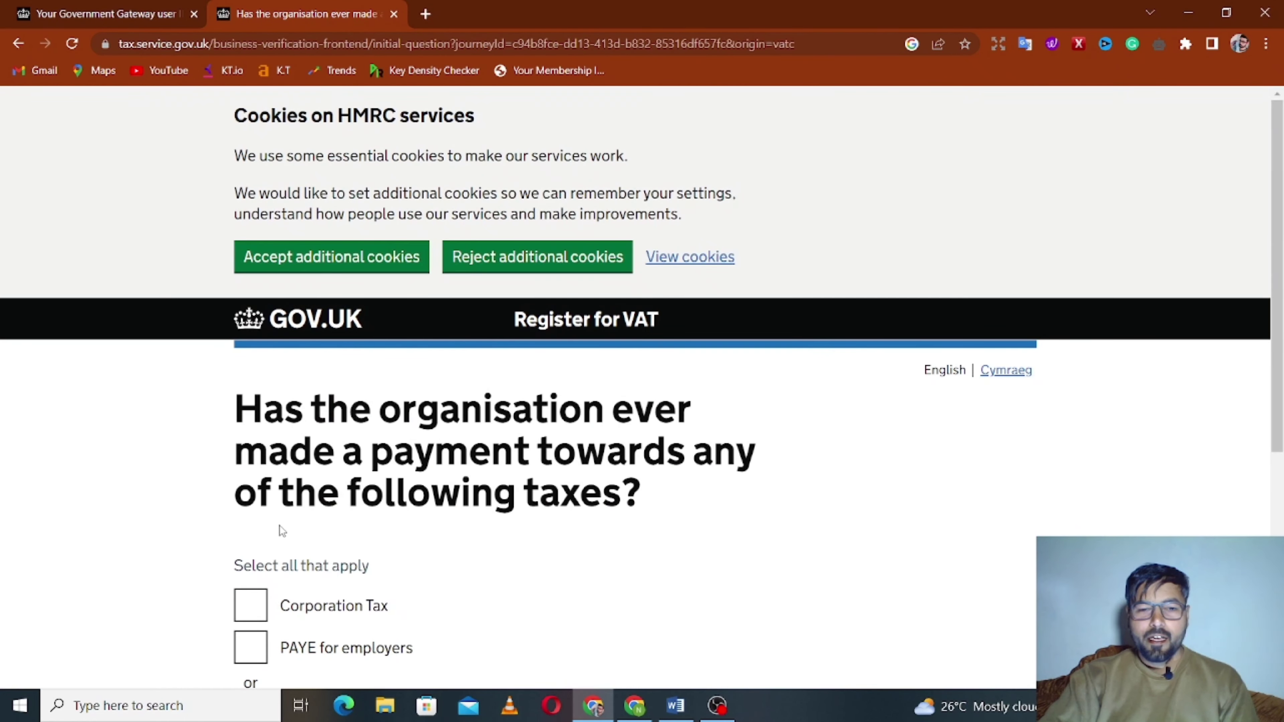
scroll(281, 535, "down", 2)
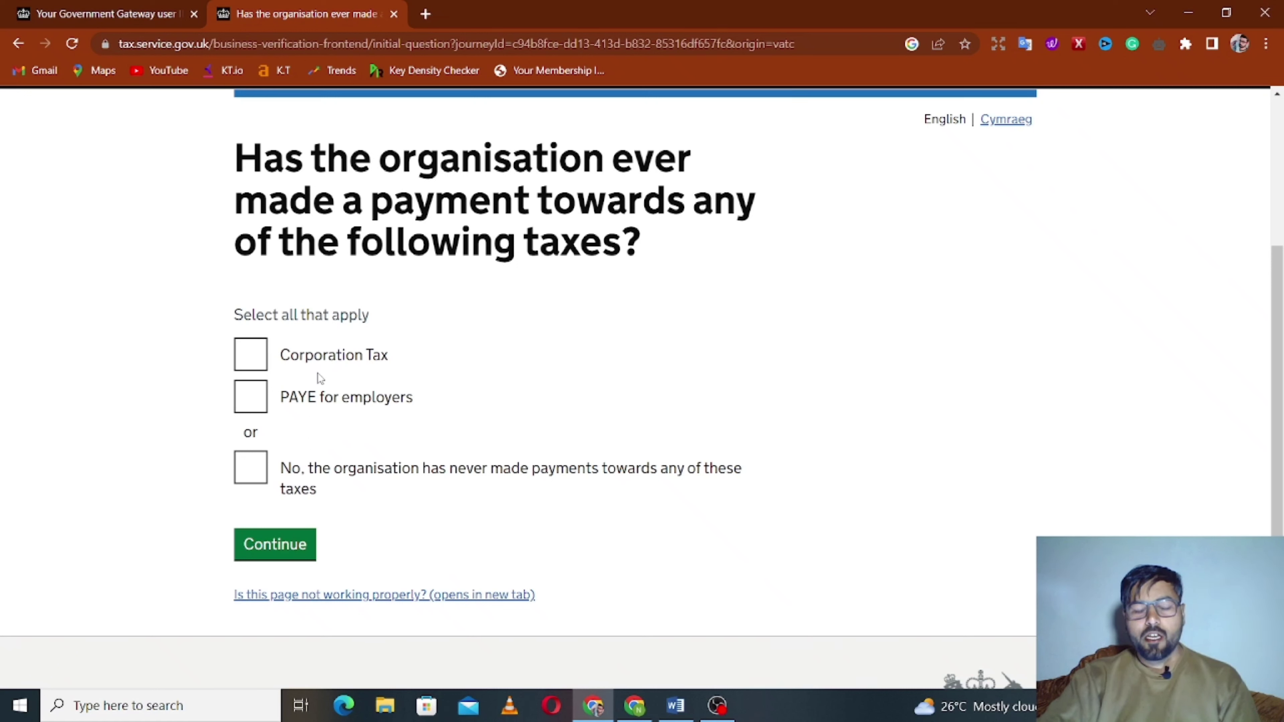
left_click(242, 478)
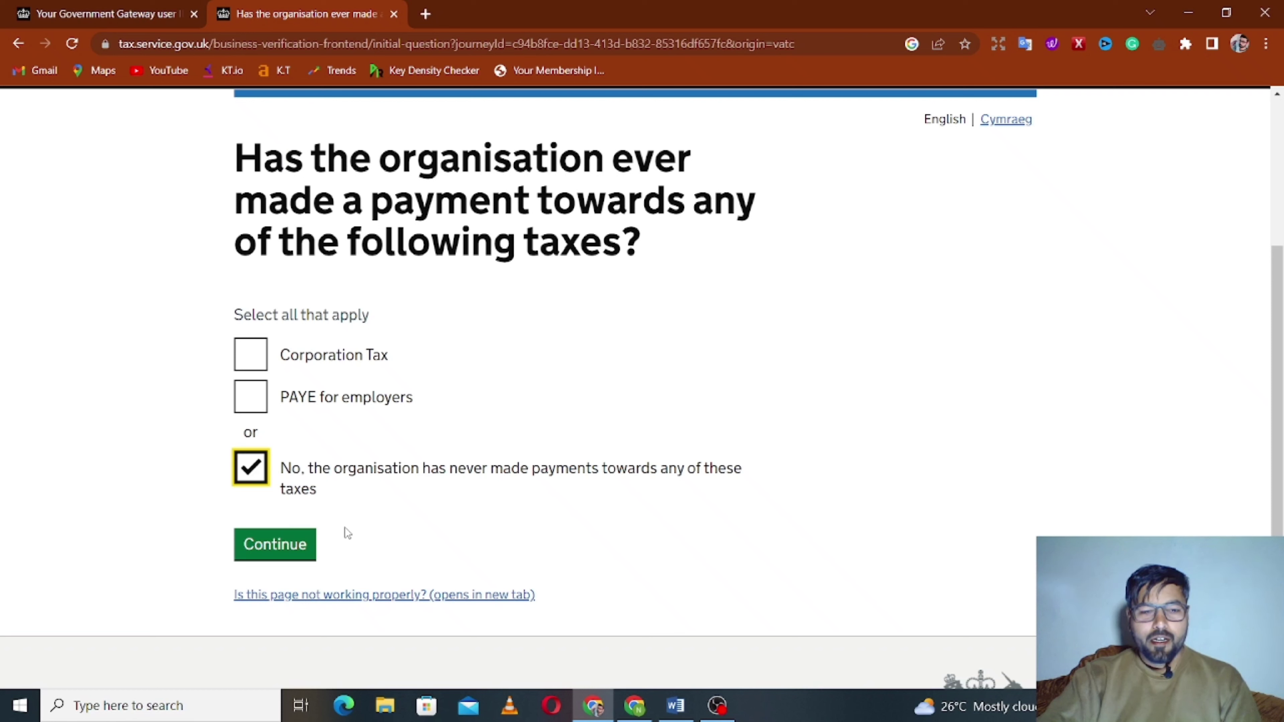
left_click(289, 548)
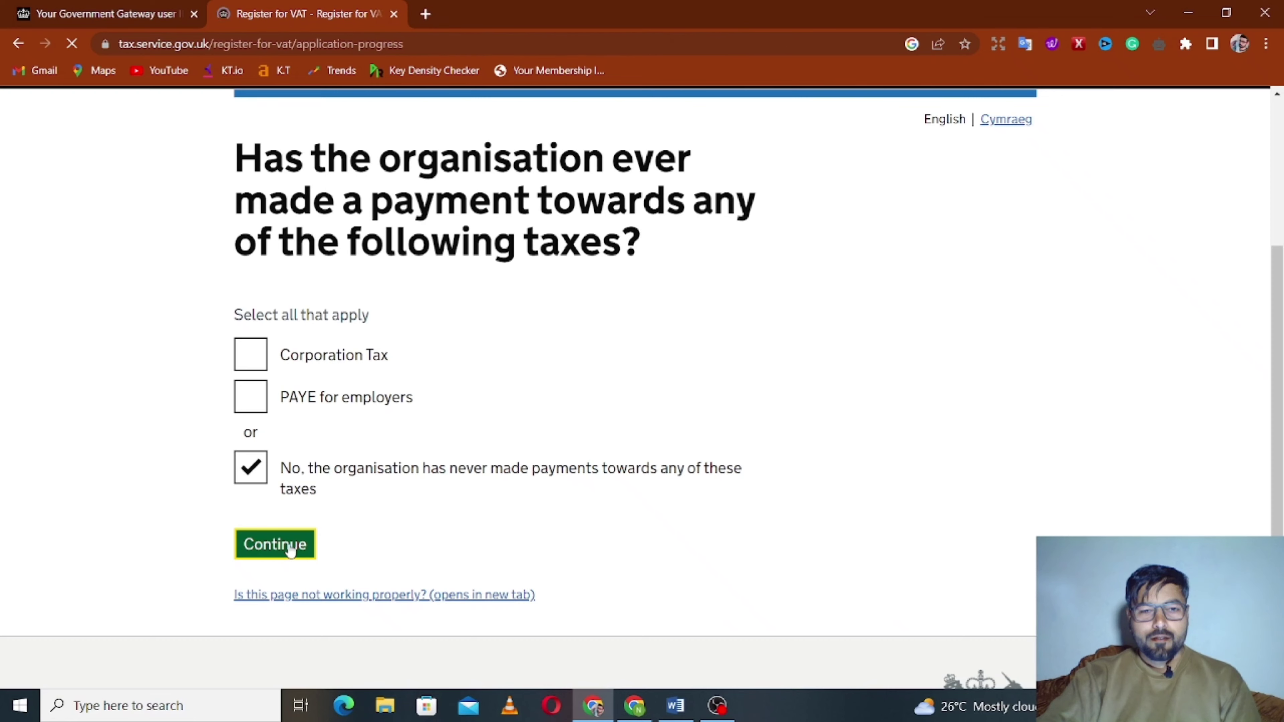
scroll(289, 550, "down", 5)
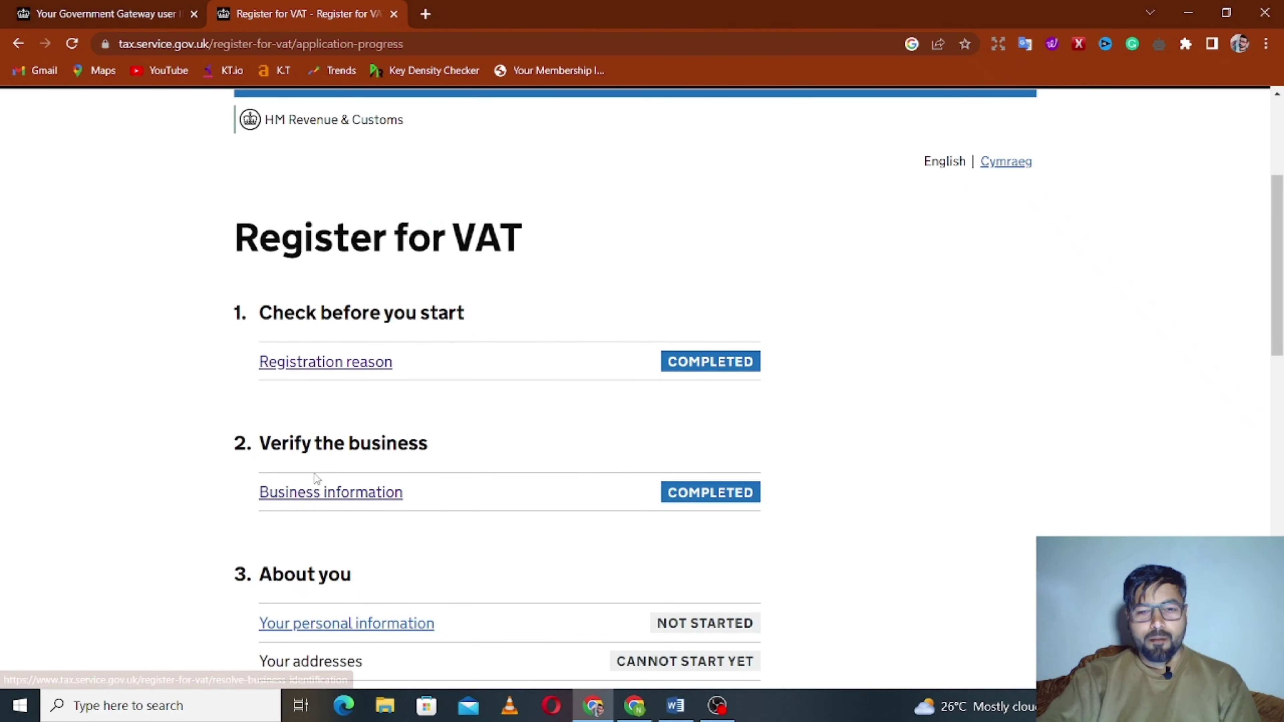
Step: Open Your personal information and save your first and last name
scroll(363, 498, "down", 2)
scroll(362, 498, "down", 2)
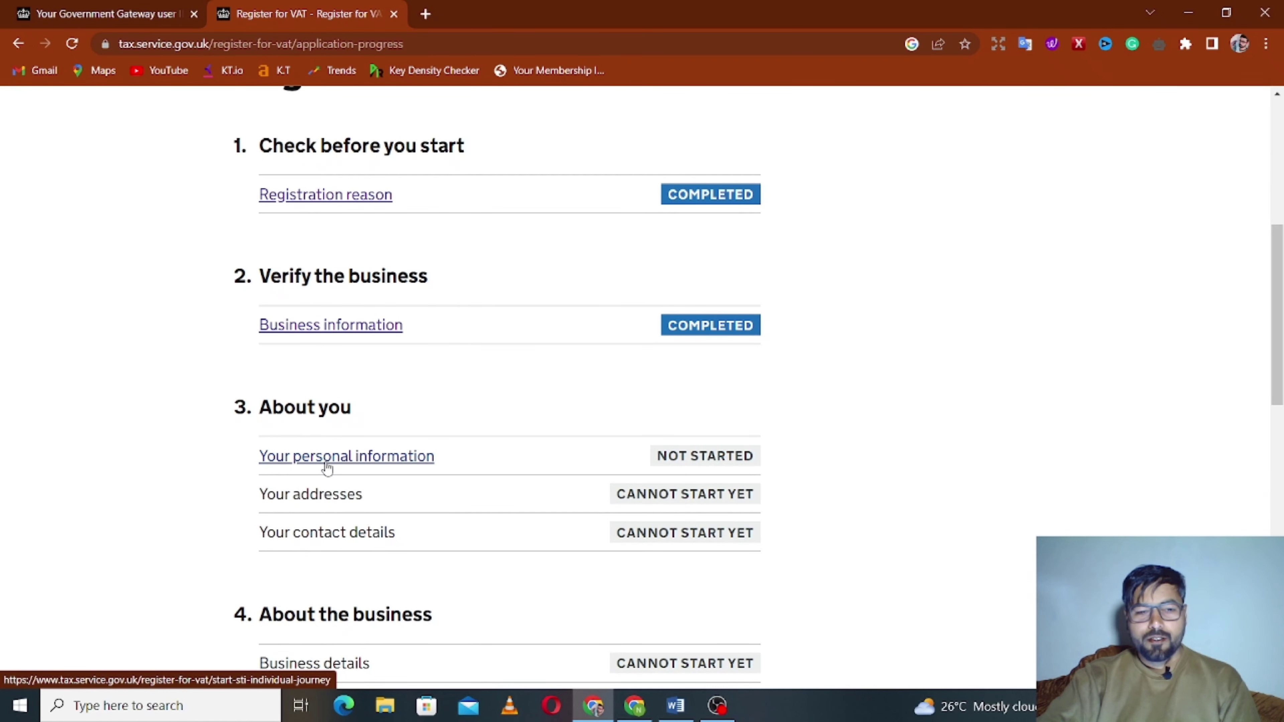
left_click(350, 458)
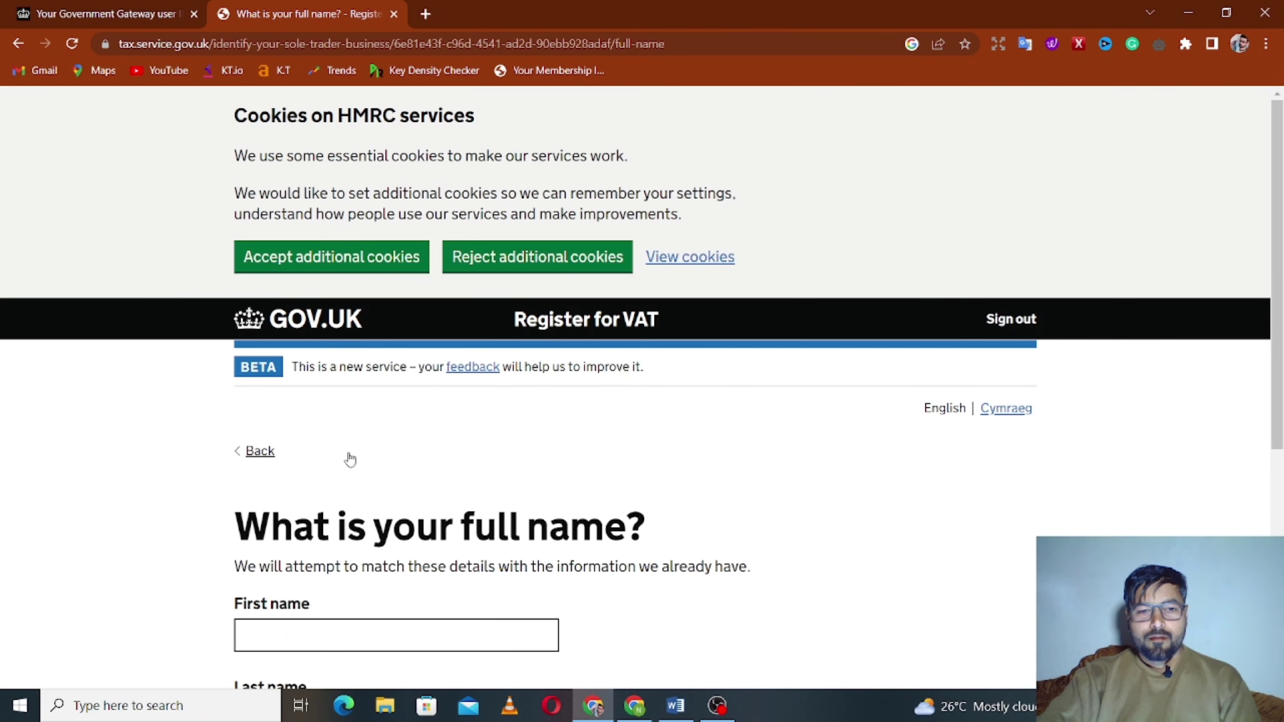
scroll(350, 458, "down", 3)
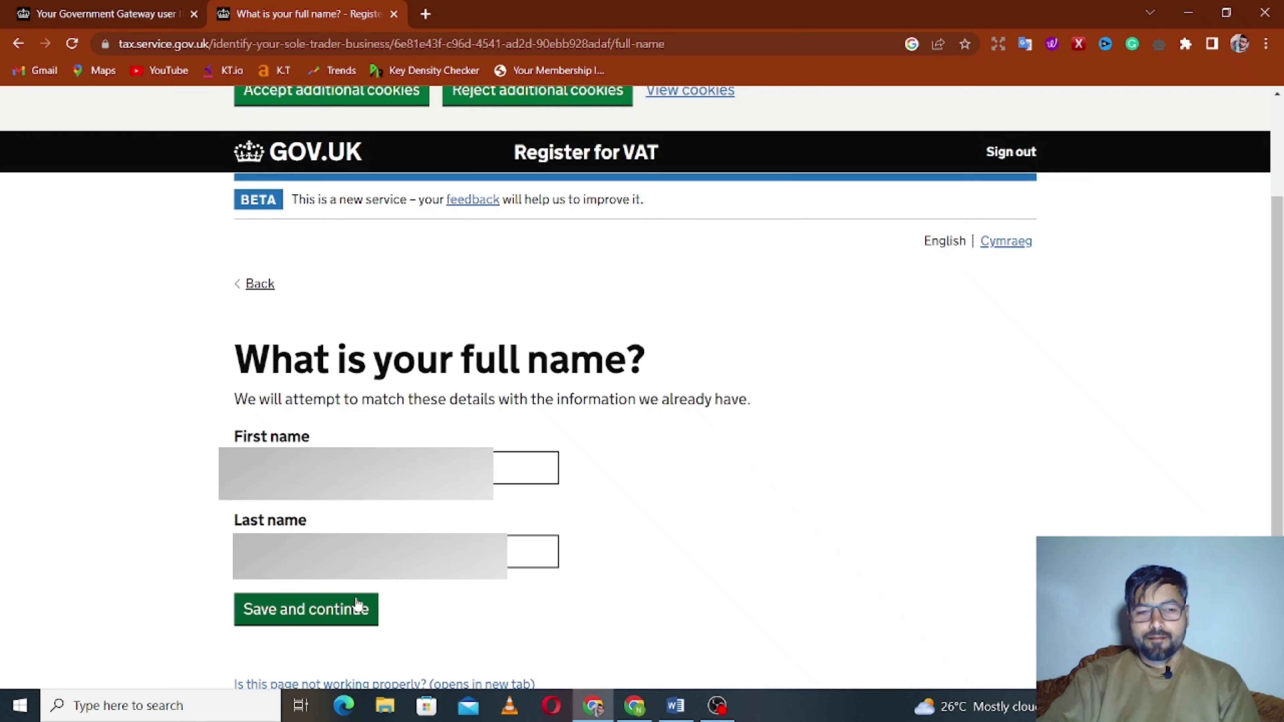
left_click(349, 552)
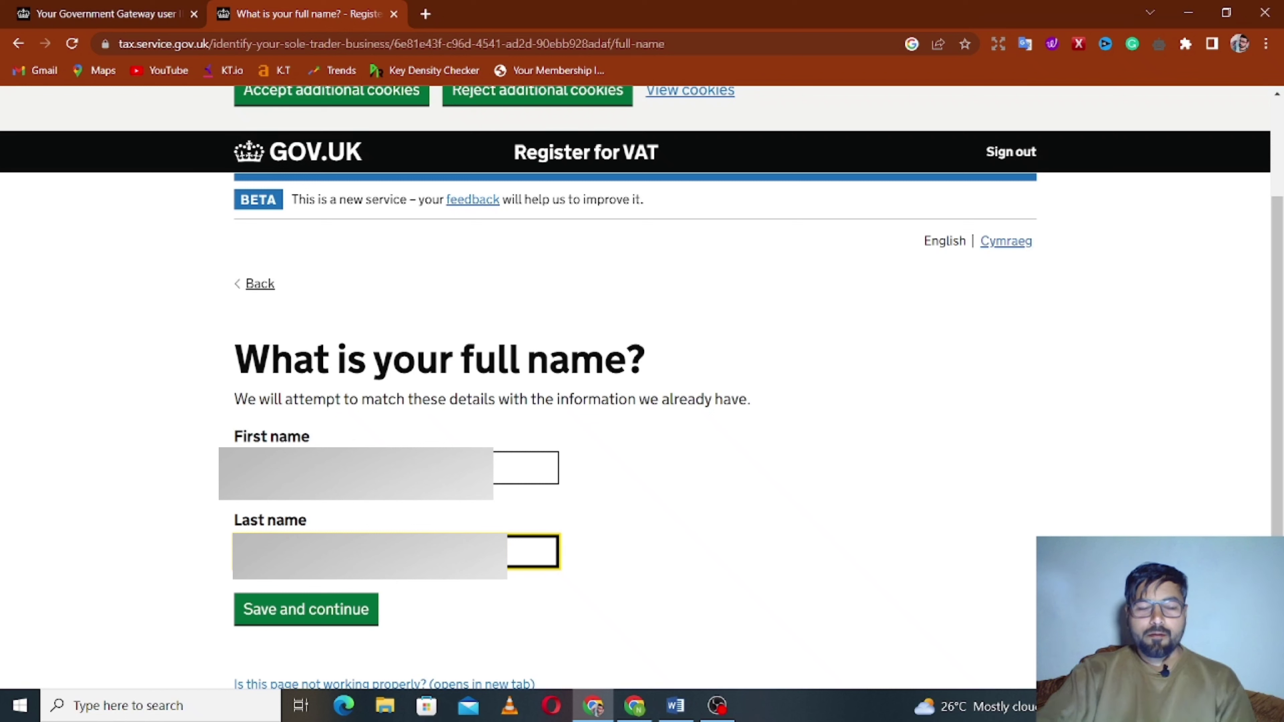
left_click(358, 619)
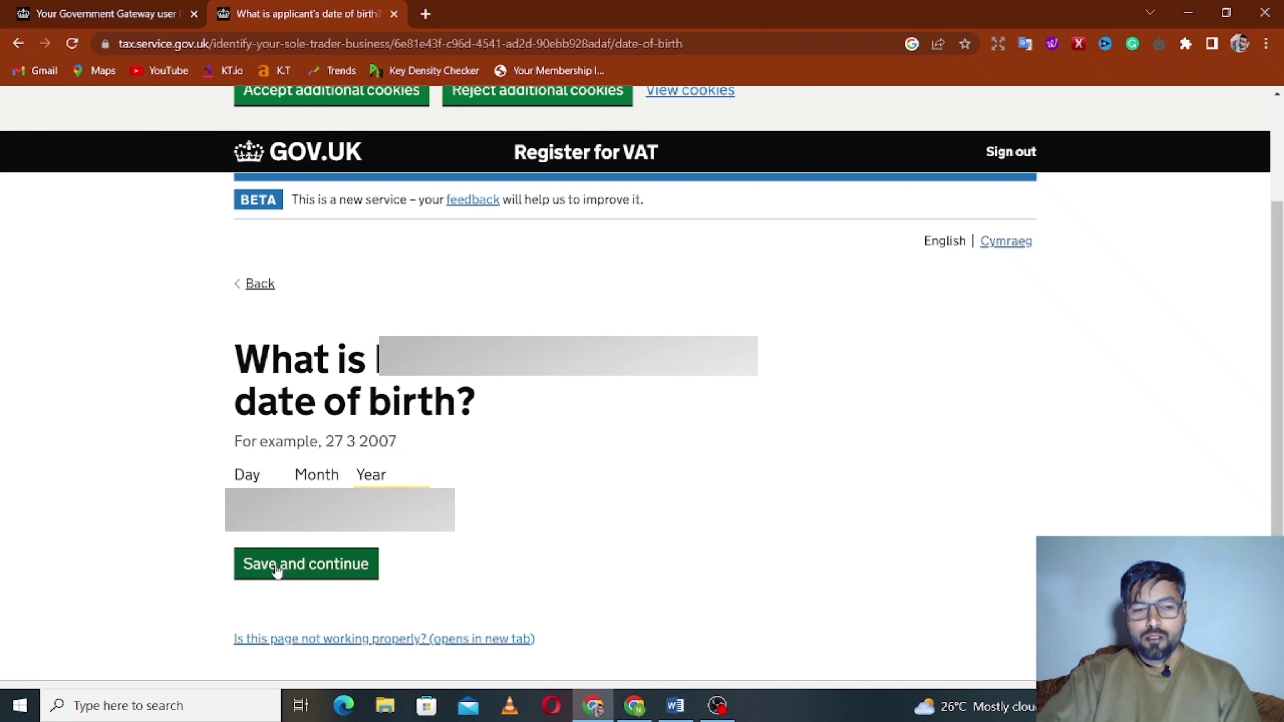
Step: Save the date of birth, state no National Insurance number is held, and confirm the details
left_click(321, 575)
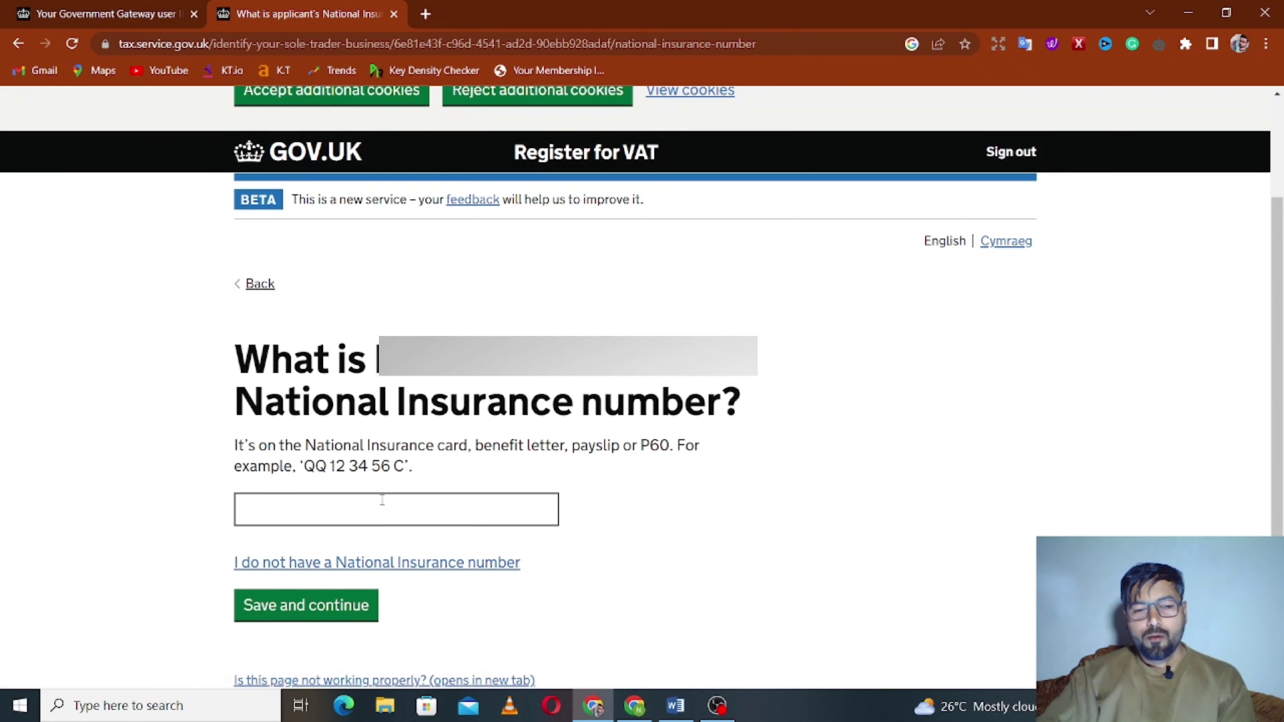
left_click(383, 563)
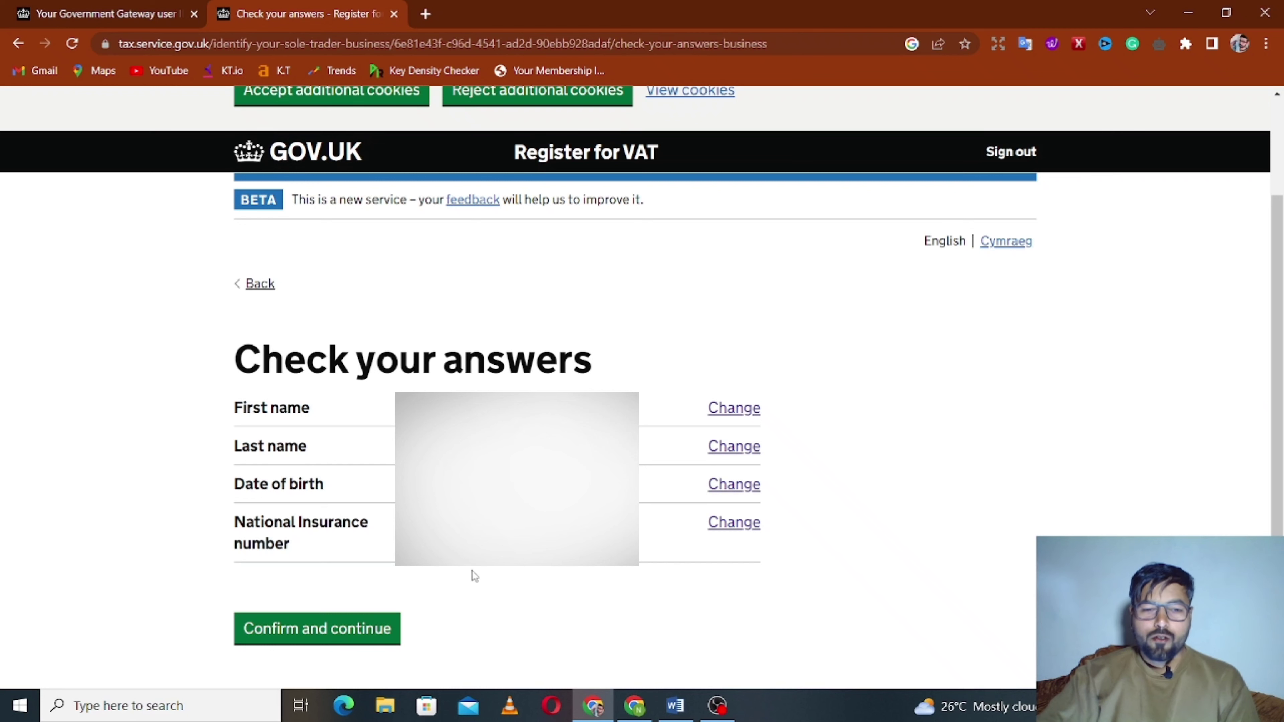
left_click(311, 623)
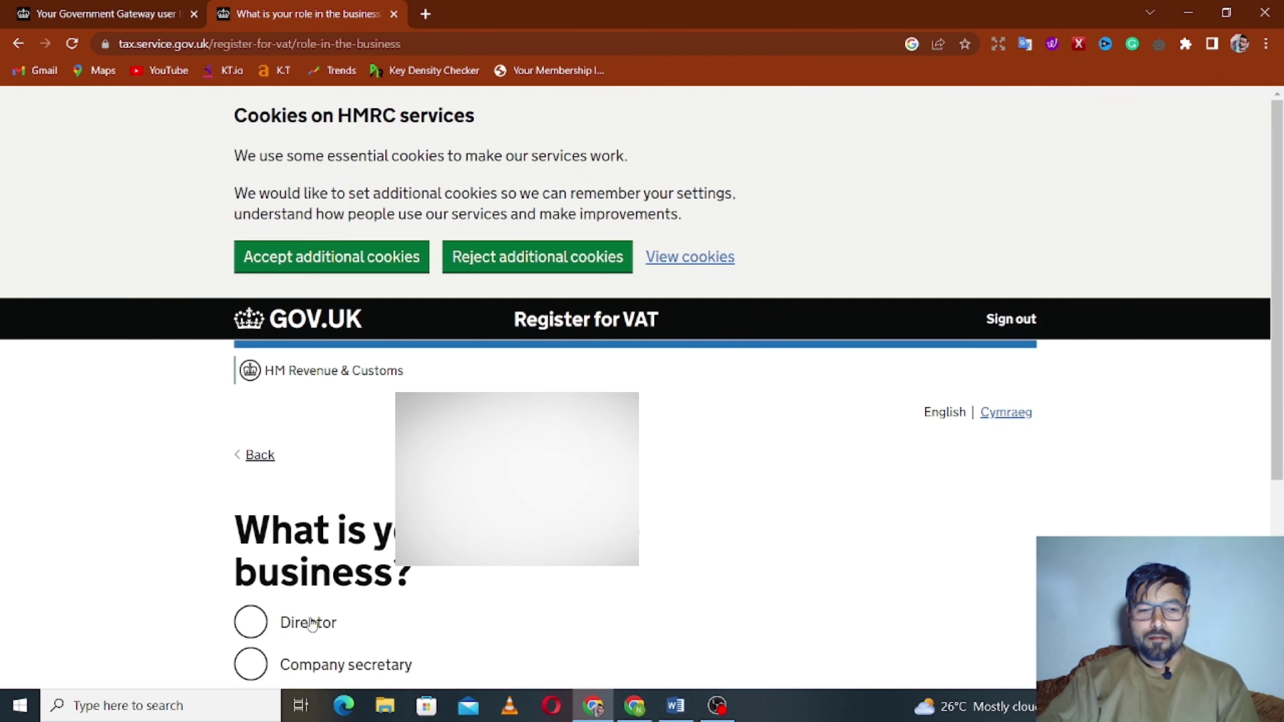
Step: Choose Director as your role in the business
scroll(311, 623, "down", 3)
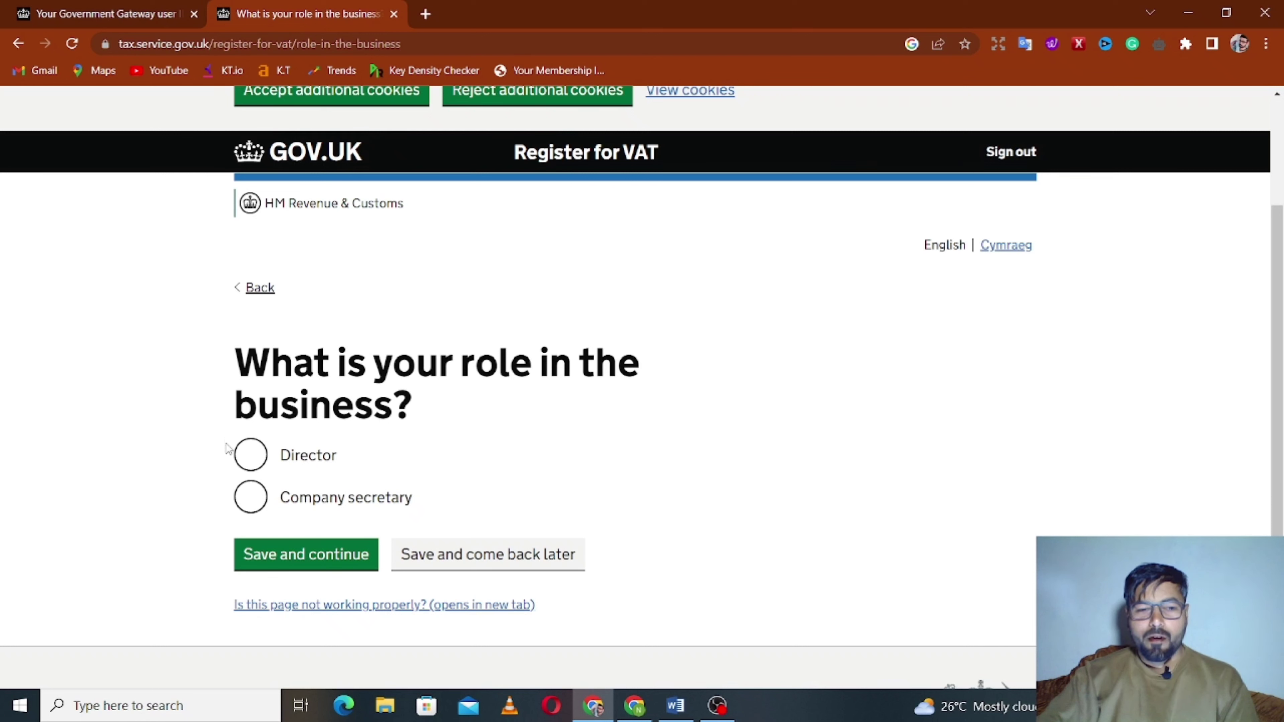
left_click(251, 458)
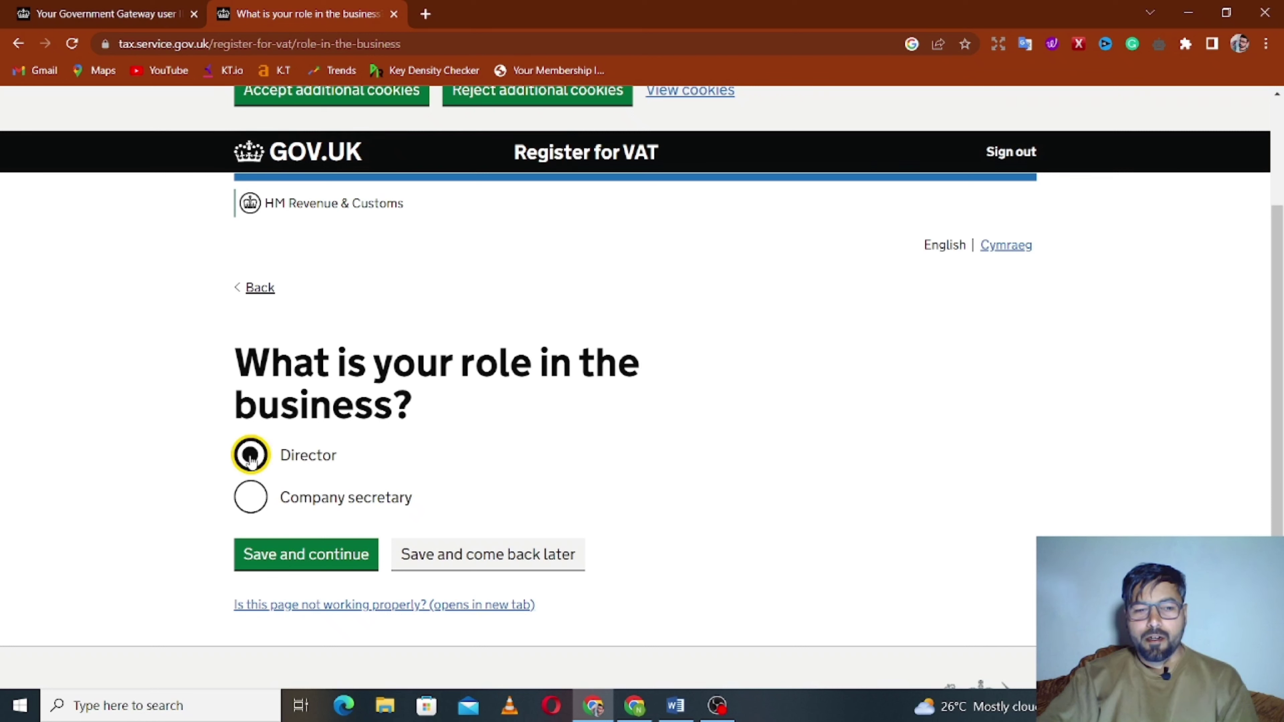
left_click(313, 555)
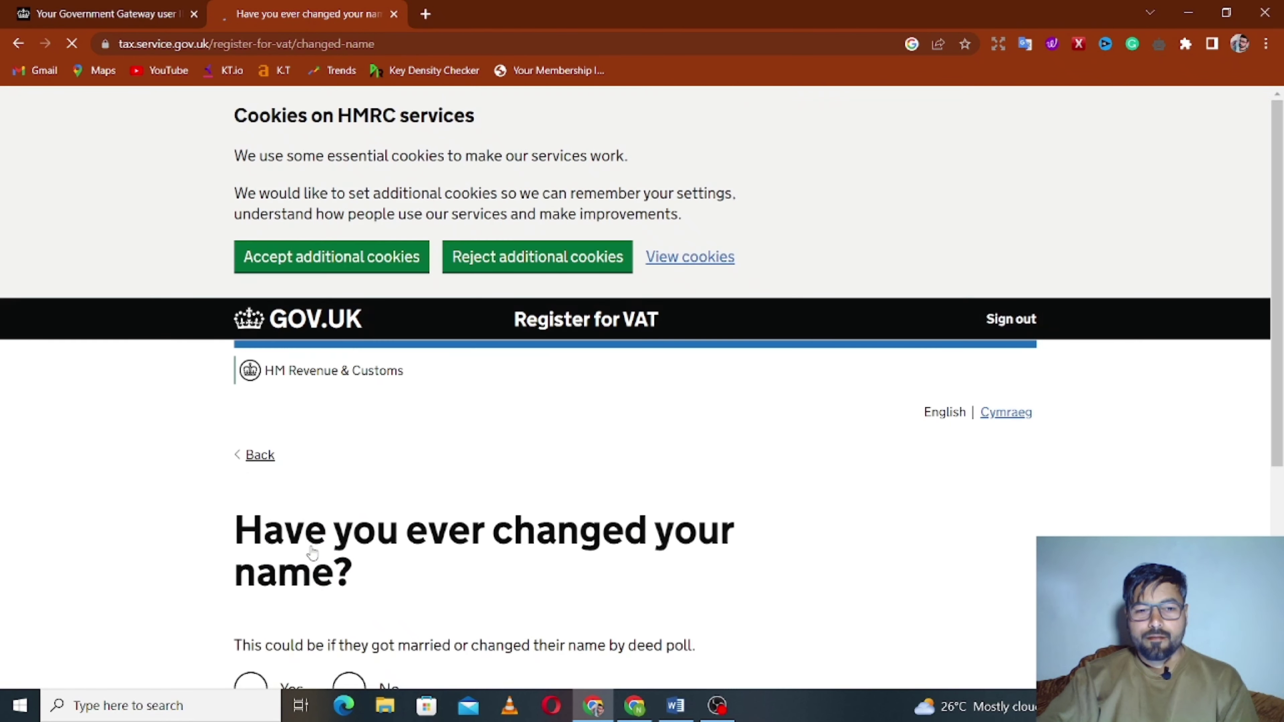
Step: Answer No to ever having changed your name
scroll(427, 500, "down", 2)
scroll(428, 500, "down", 3)
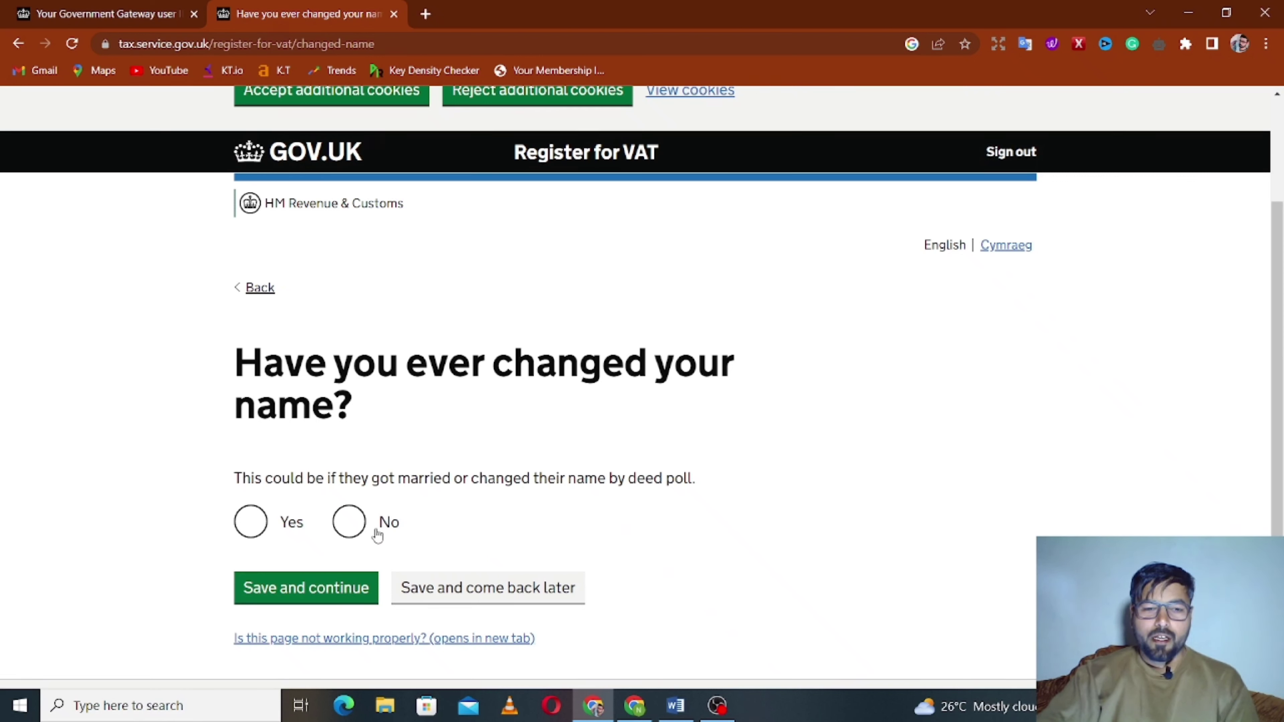
left_click(356, 524)
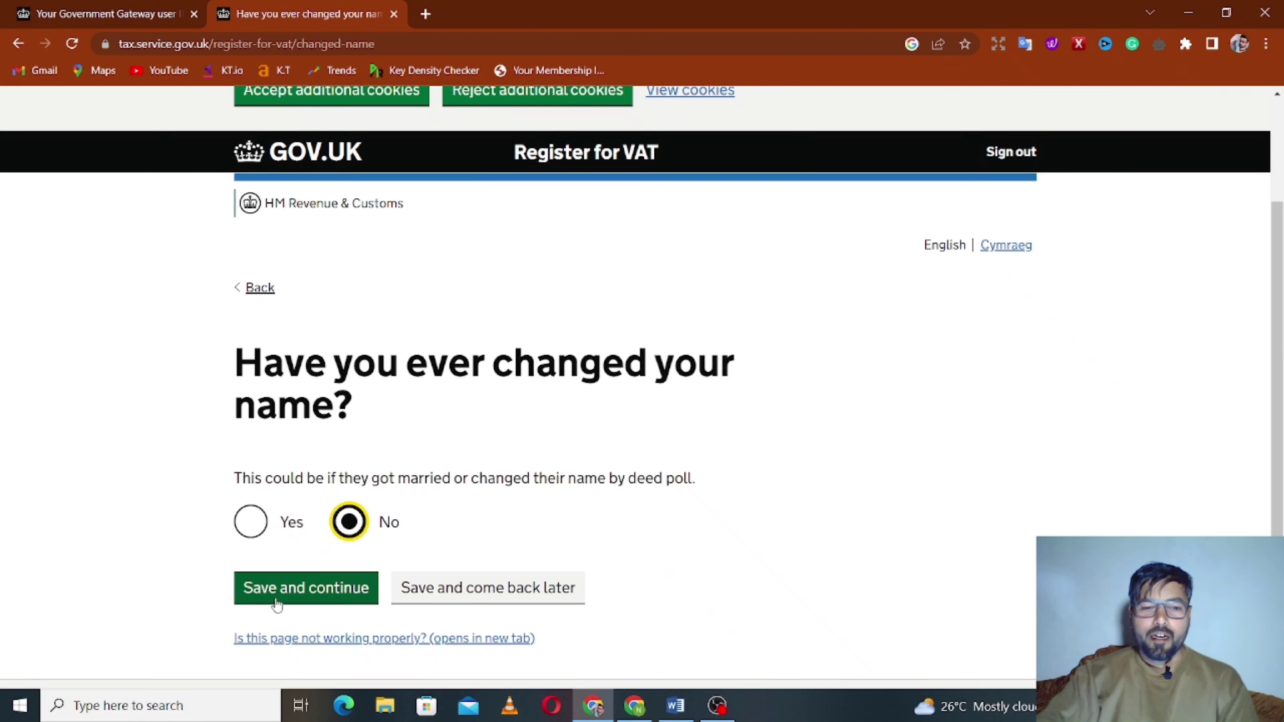
left_click(286, 590)
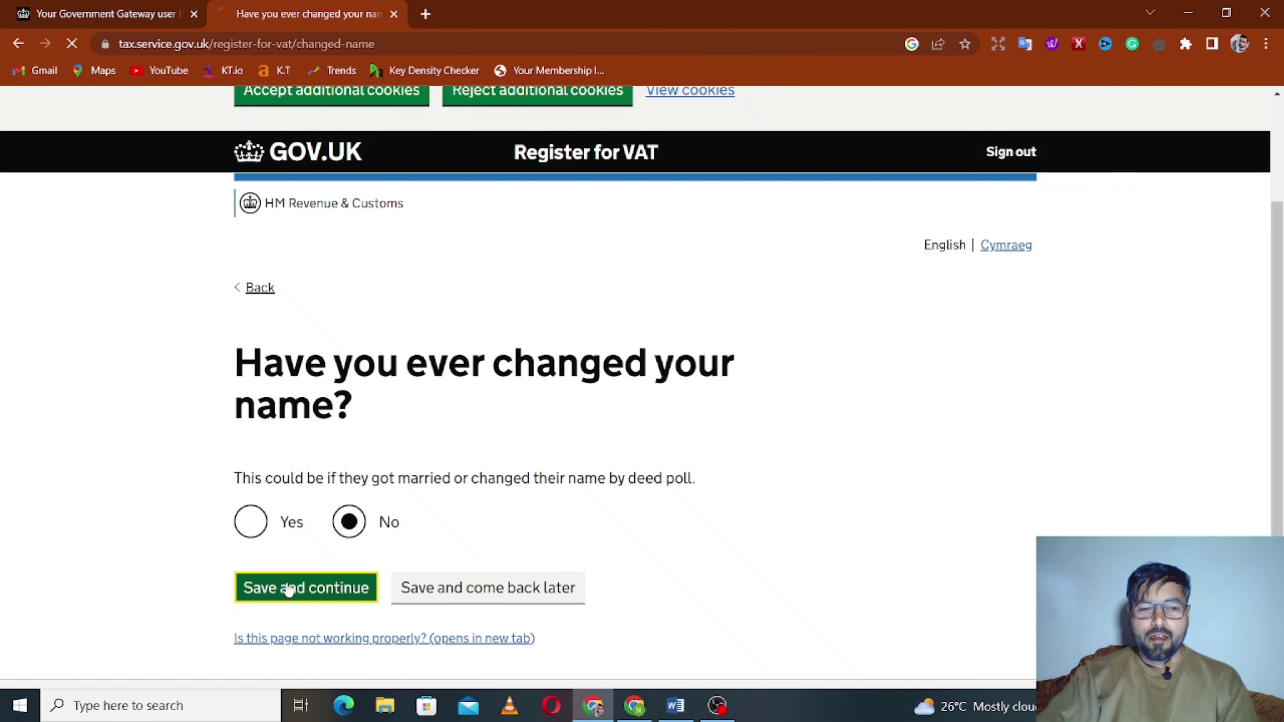
scroll(273, 513, "down", 5)
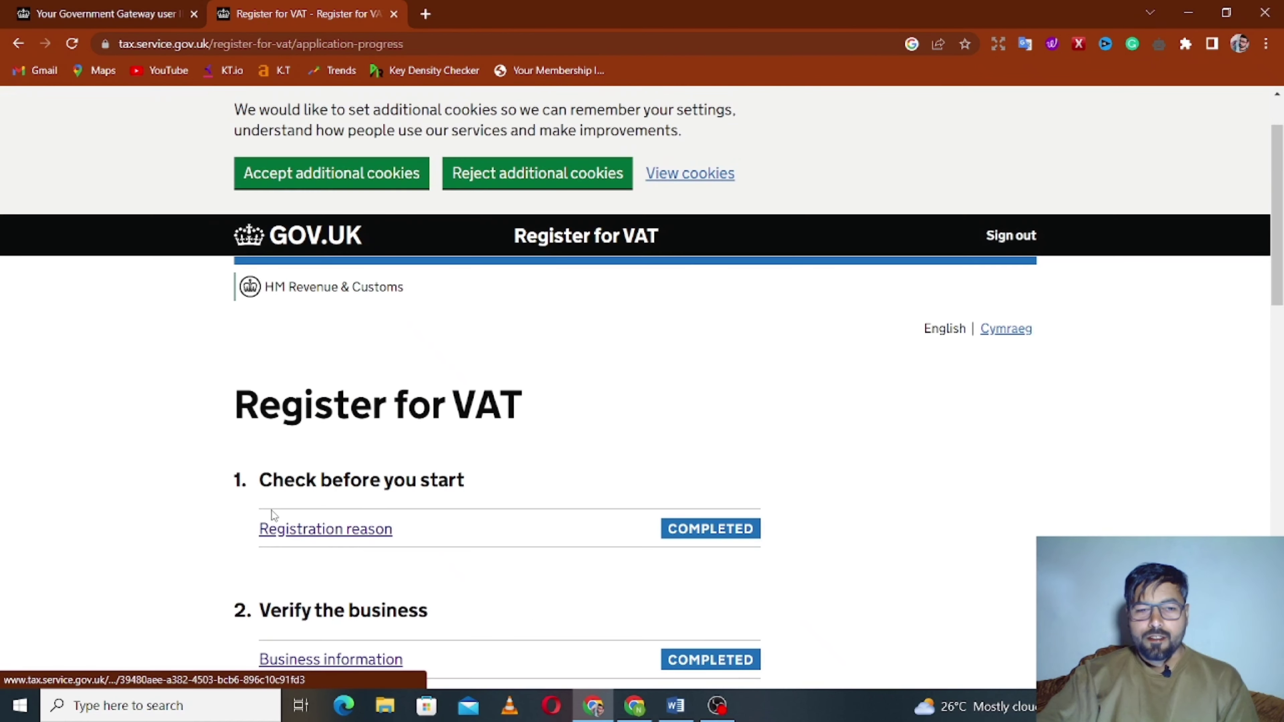
Step: Start Your addresses and select United Kingdom as the home country
scroll(273, 513, "down", 1)
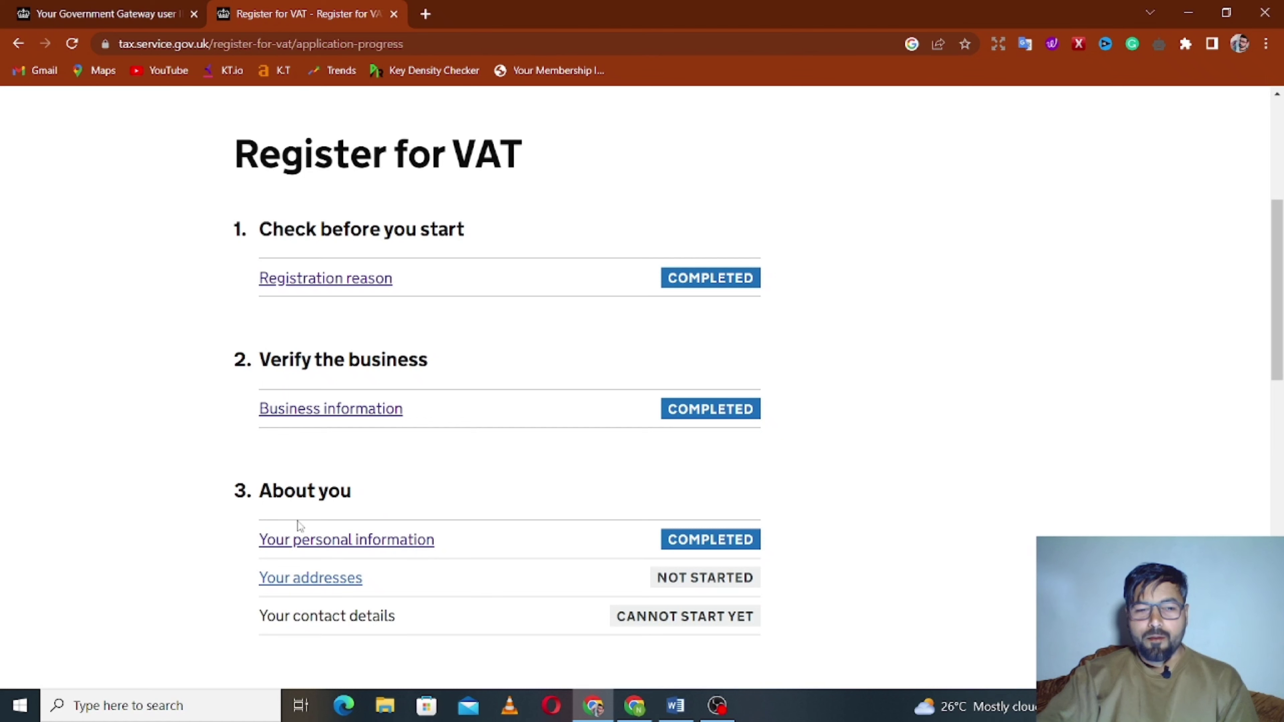
scroll(374, 549, "down", 1)
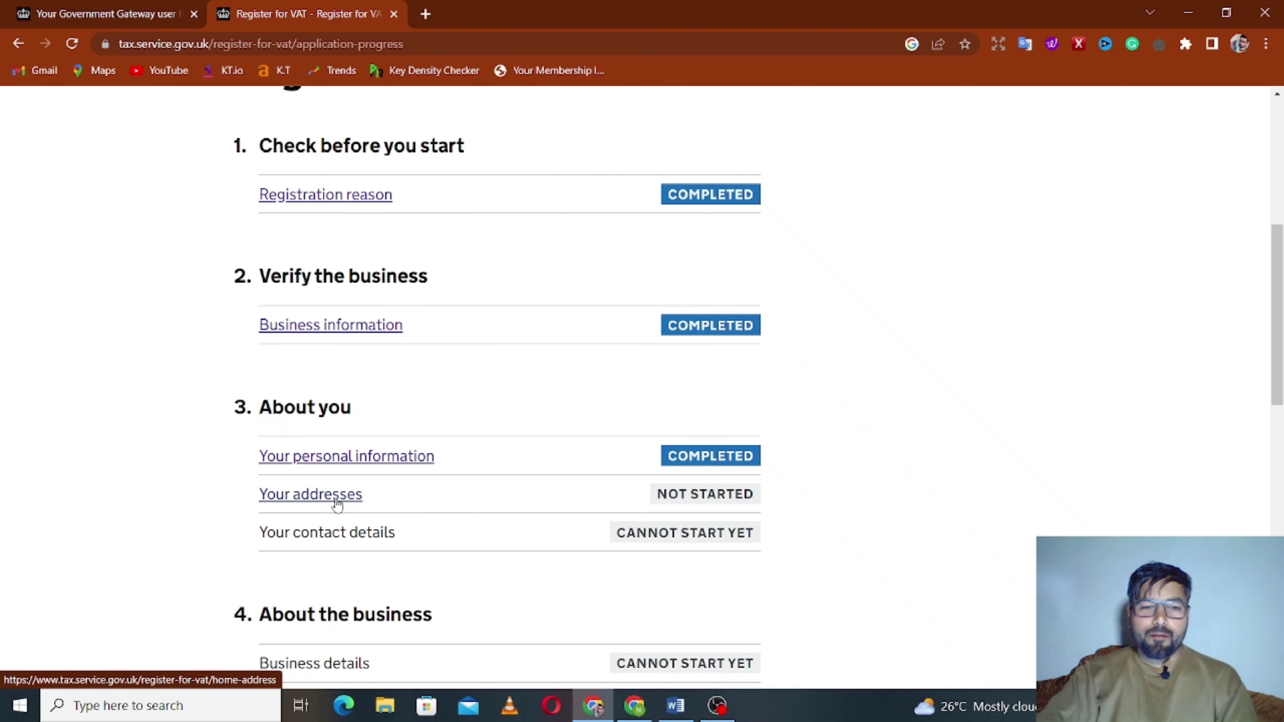
left_click(317, 497)
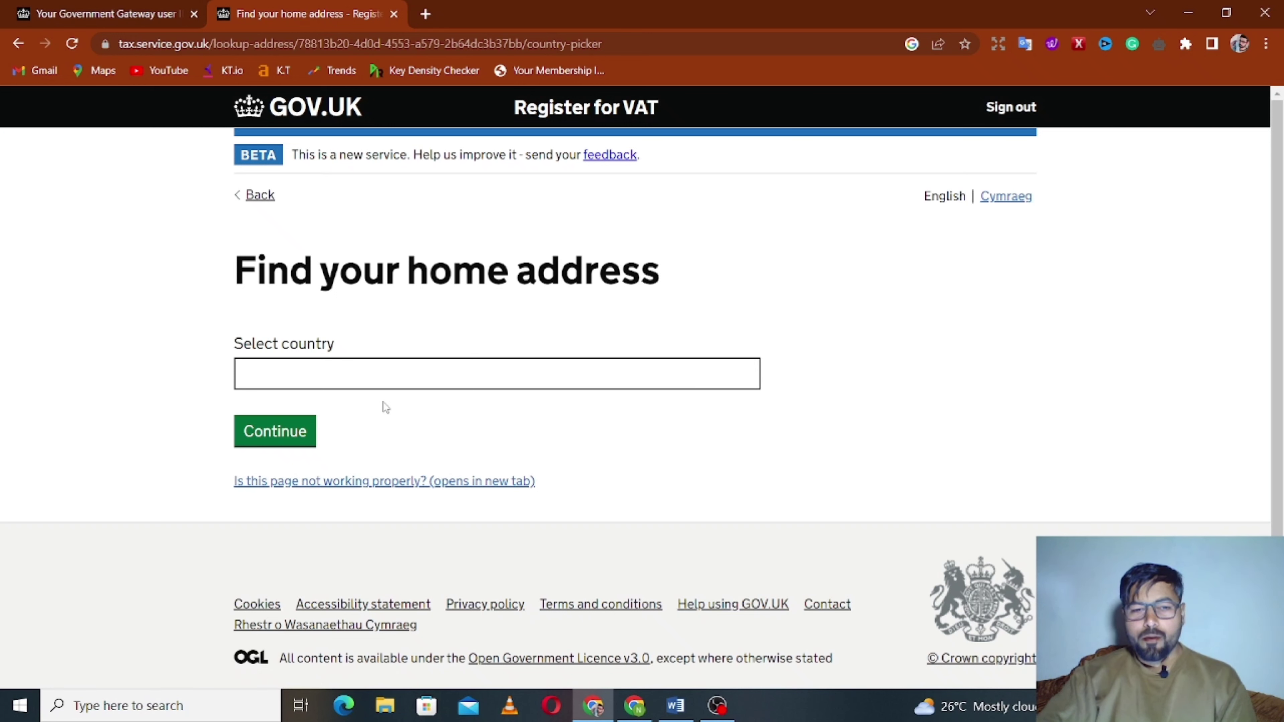
left_click(353, 370)
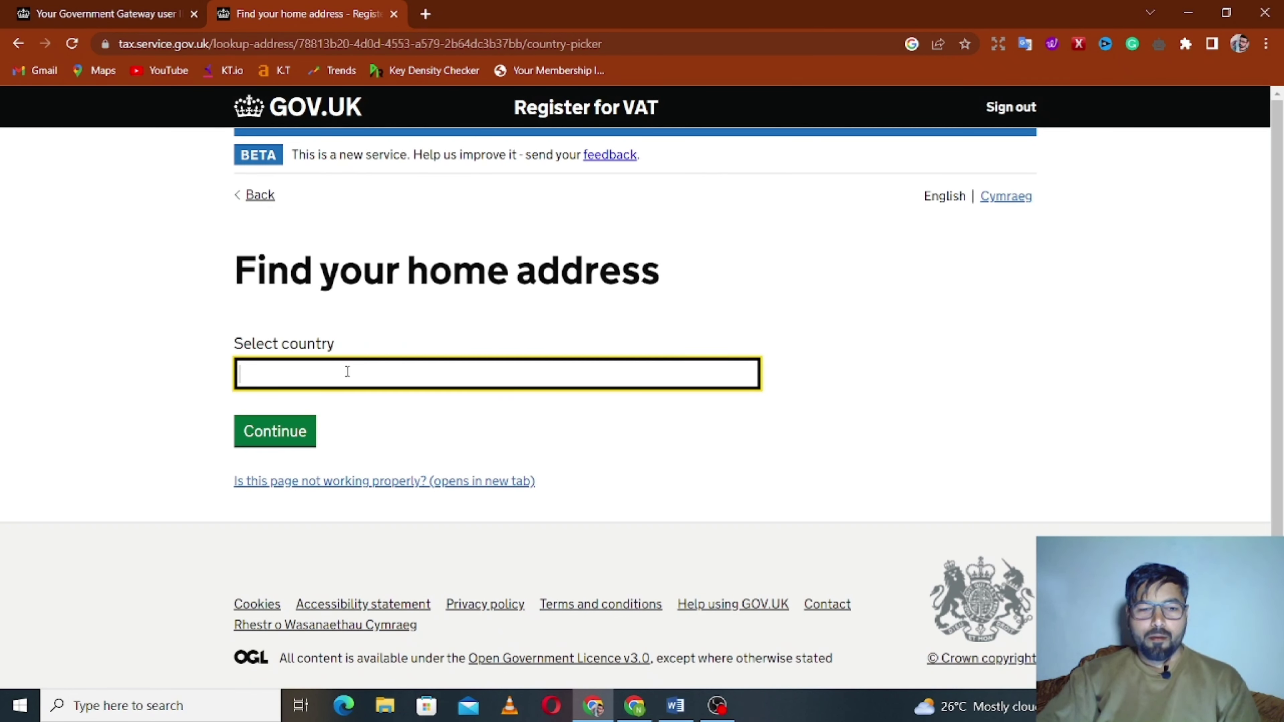
type("uni")
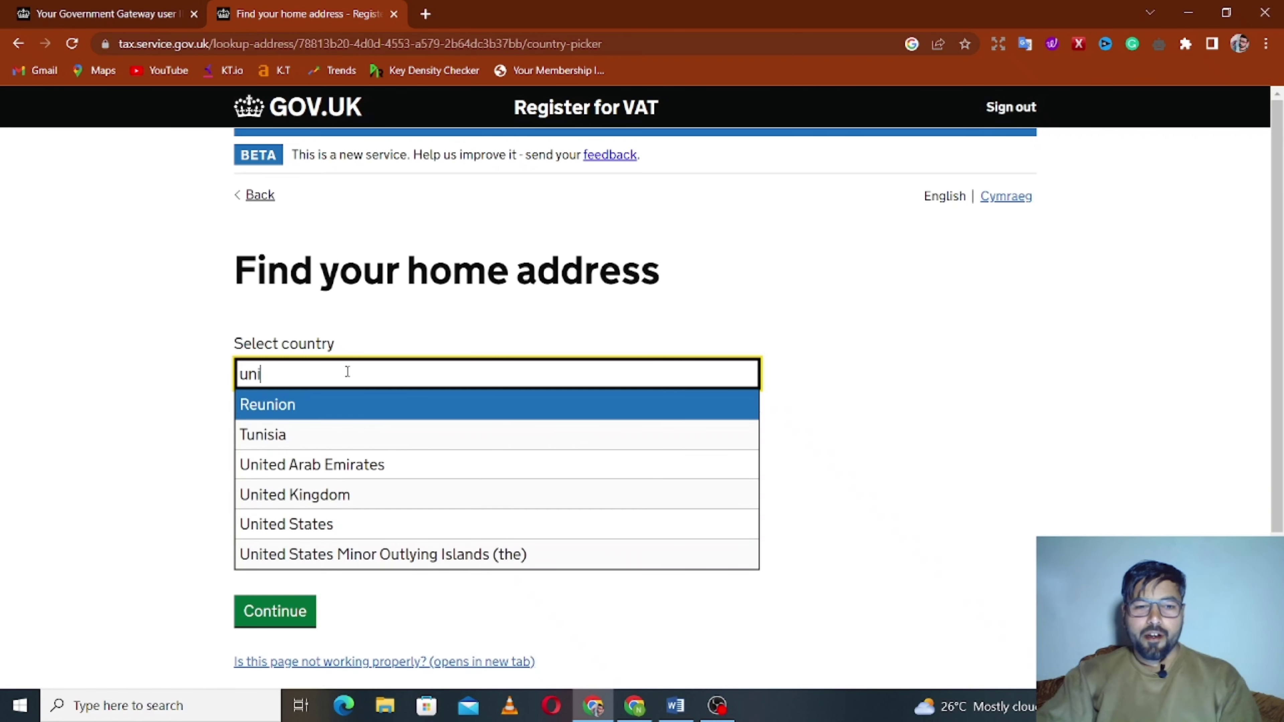
left_click(314, 494)
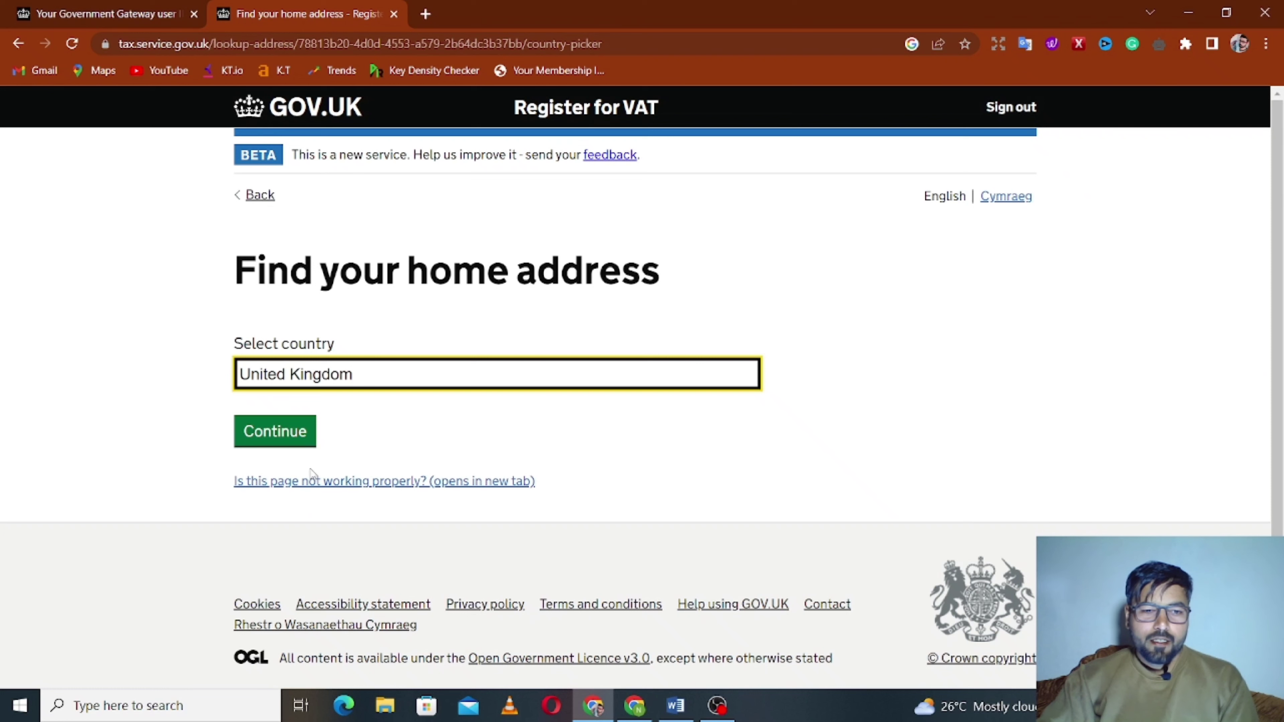
left_click(278, 439)
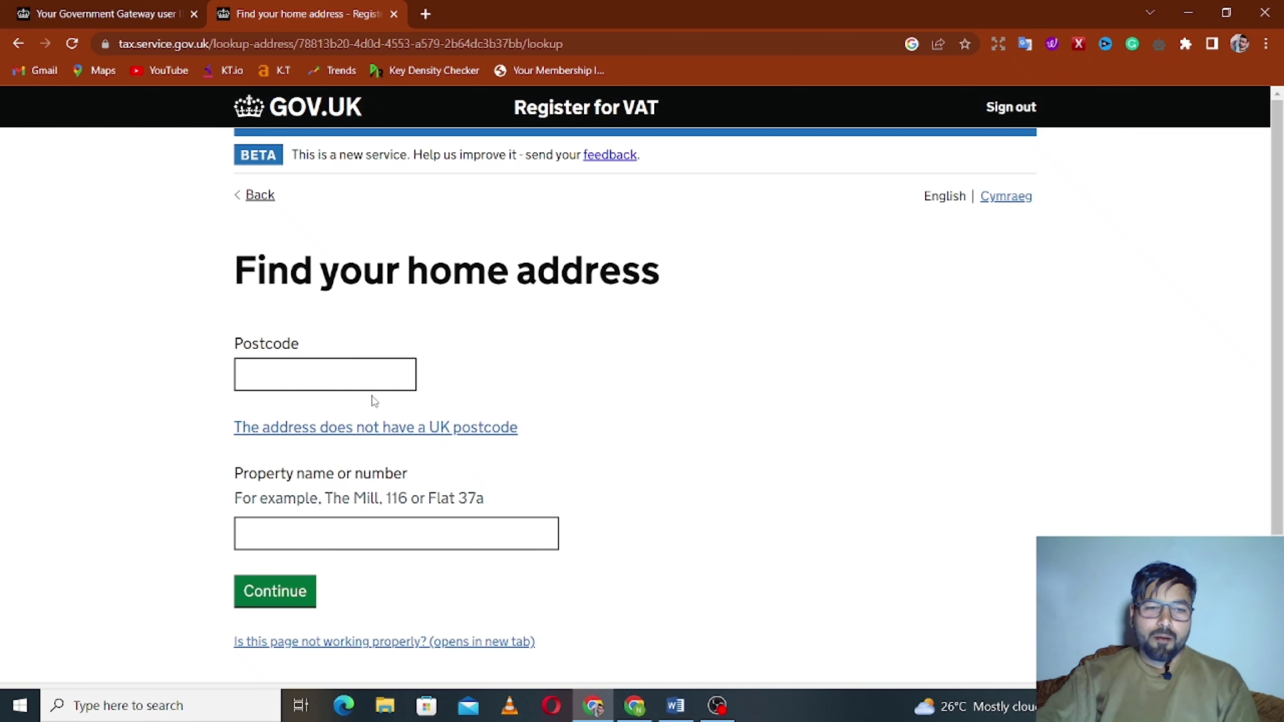
Step: Look up the home postcode and choose the SIMPLY STUDIO address
left_click(302, 373)
scroll(418, 392, "down", 2)
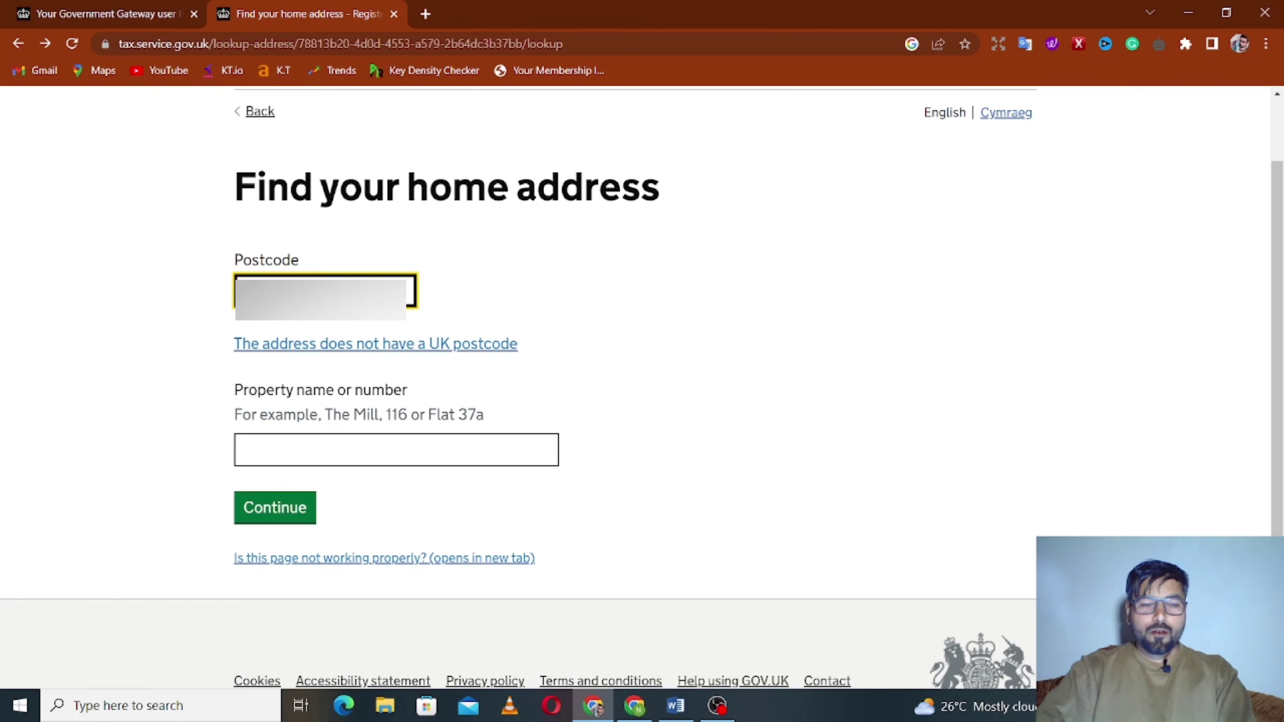
left_click(280, 511)
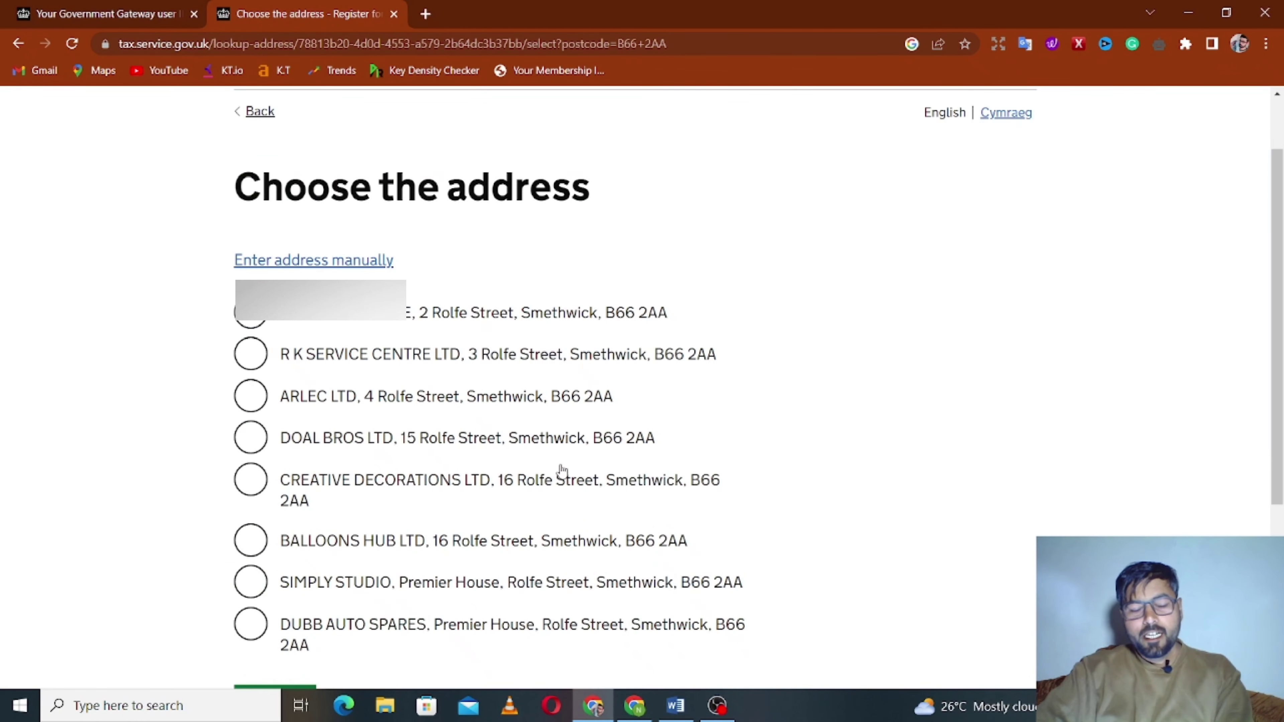
scroll(562, 471, "down", 2)
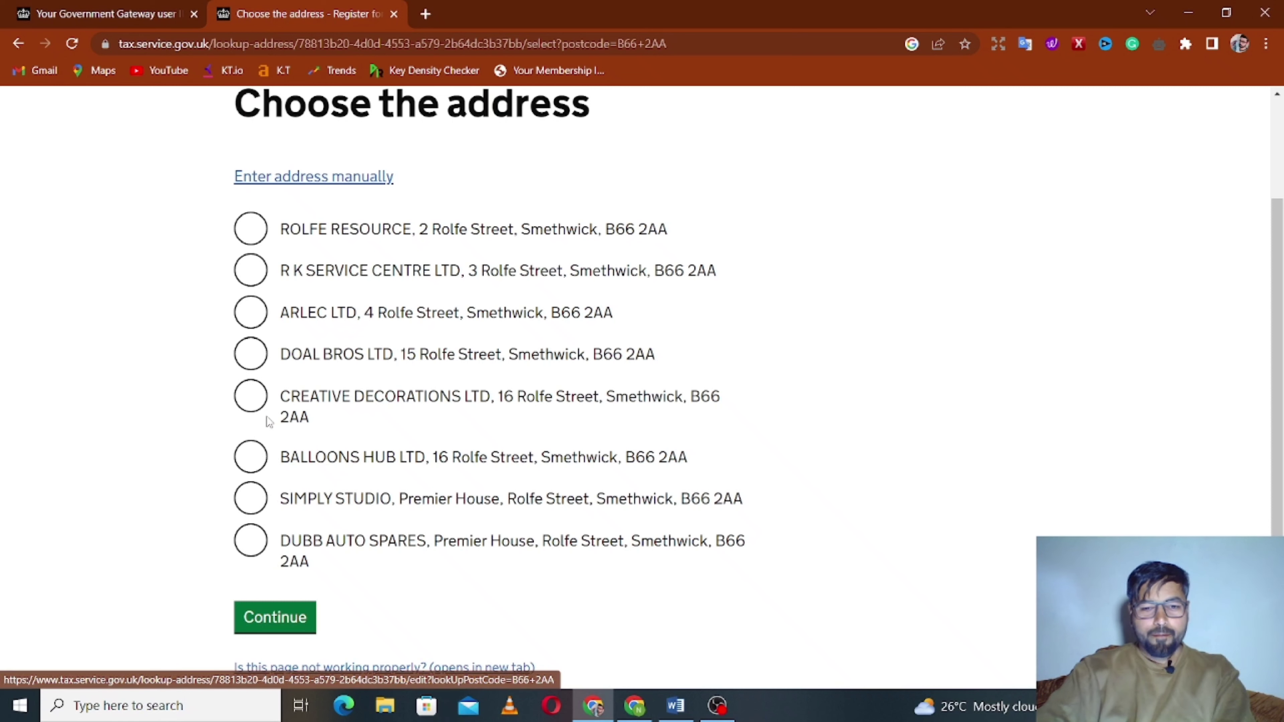
left_click(256, 504)
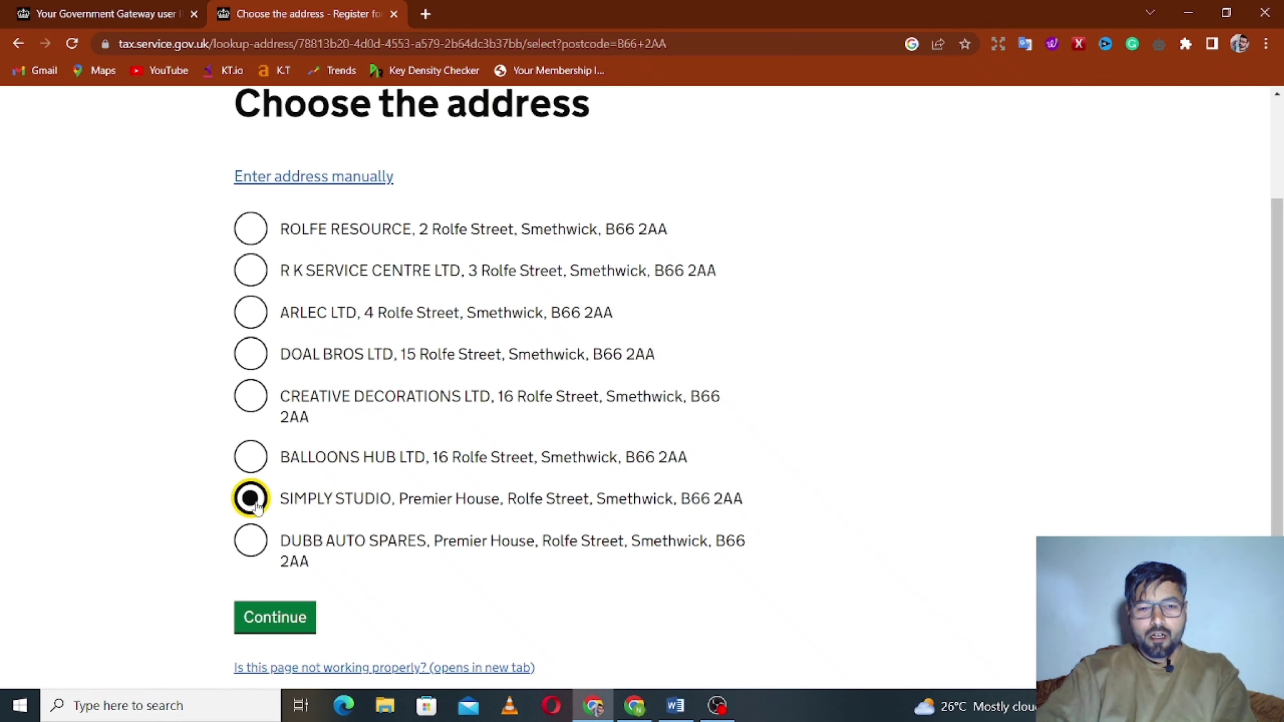
left_click(278, 617)
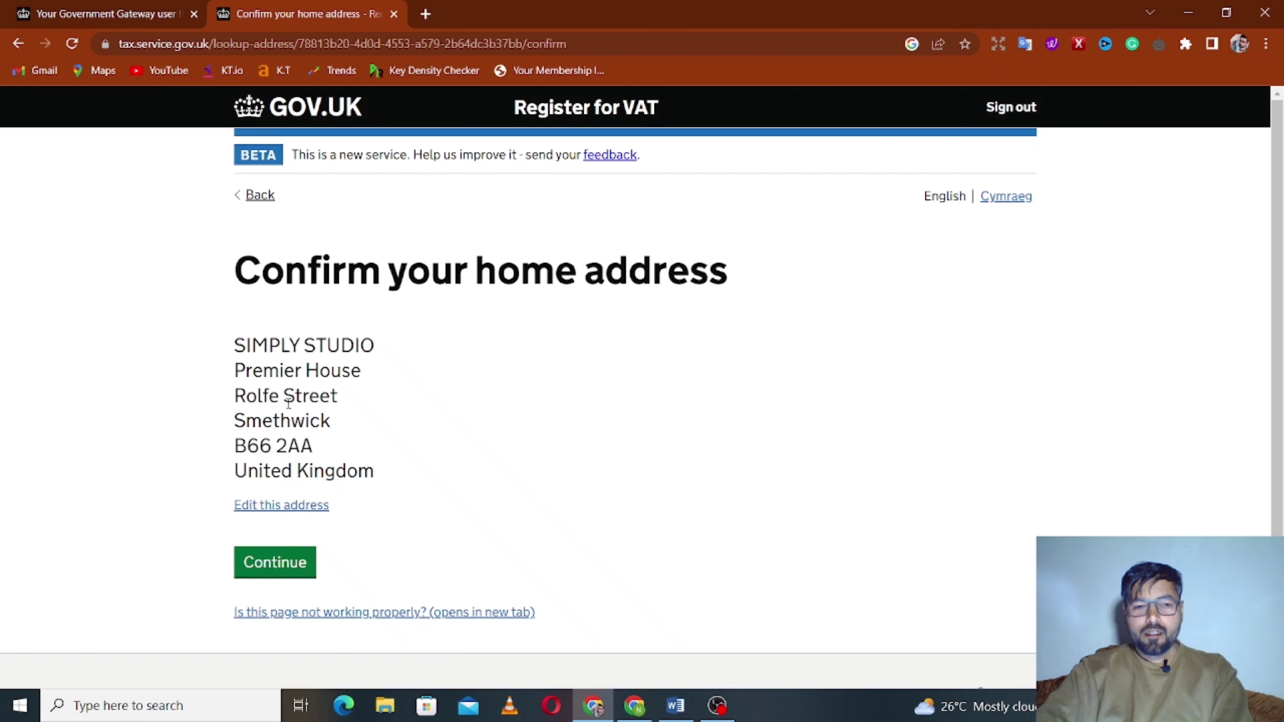
Step: Confirm the home address and answer Yes to living there 3 years or more
left_click(297, 561)
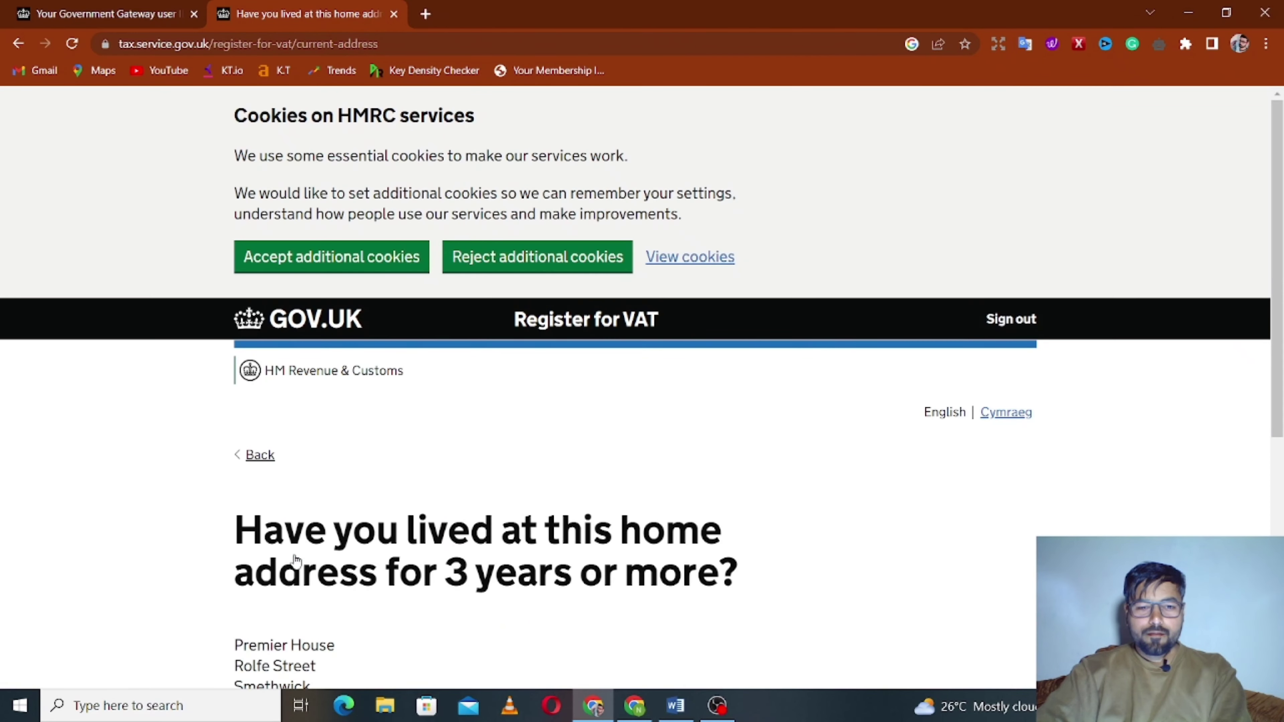
scroll(596, 439, "down", 6)
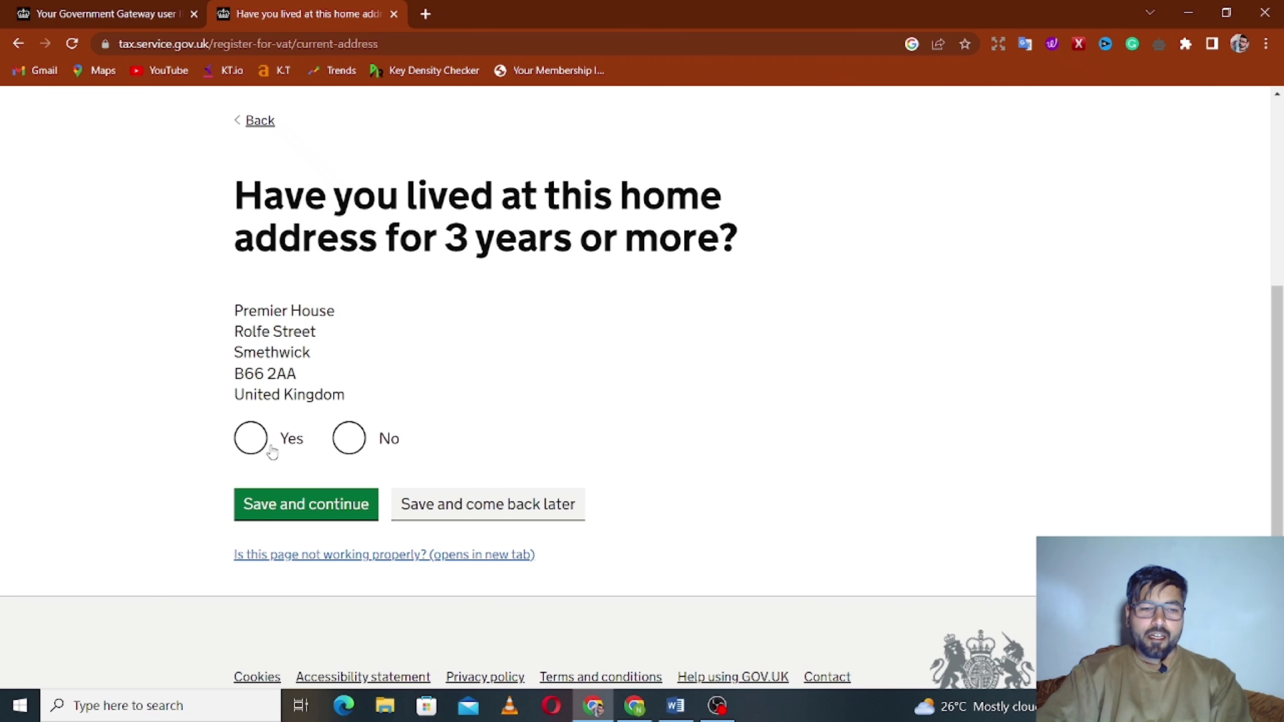
left_click(252, 438)
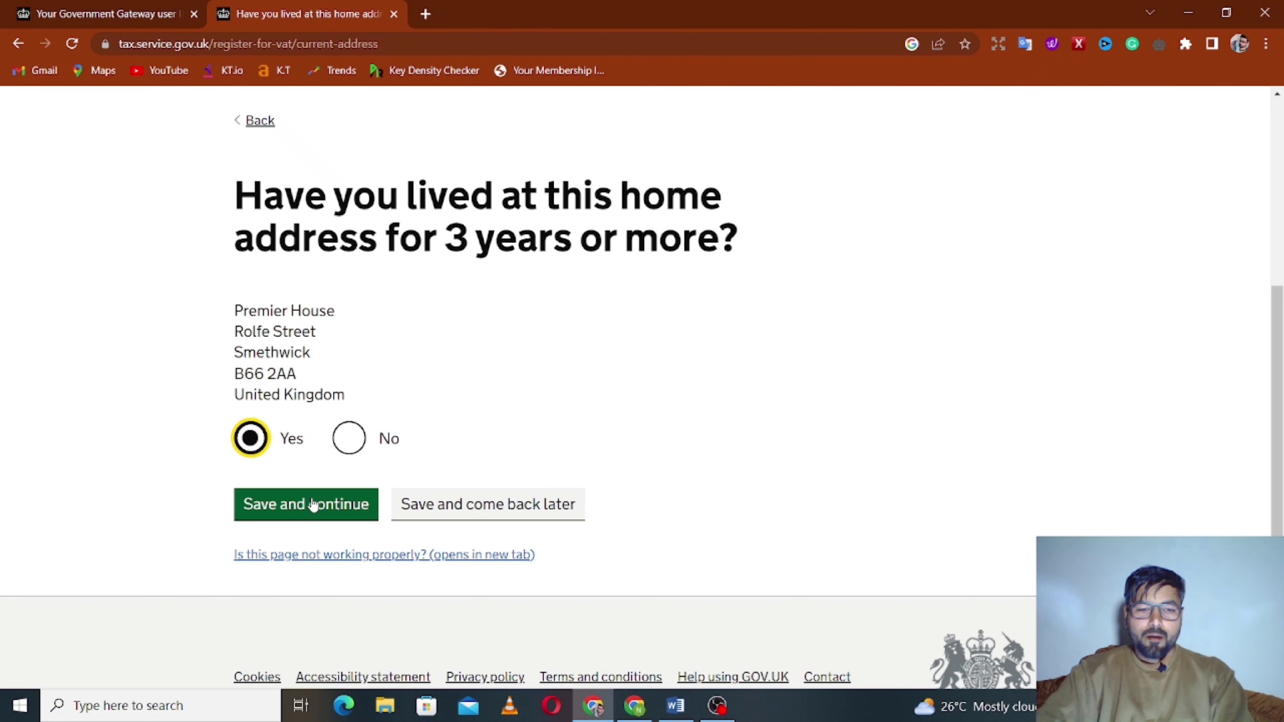
left_click(314, 504)
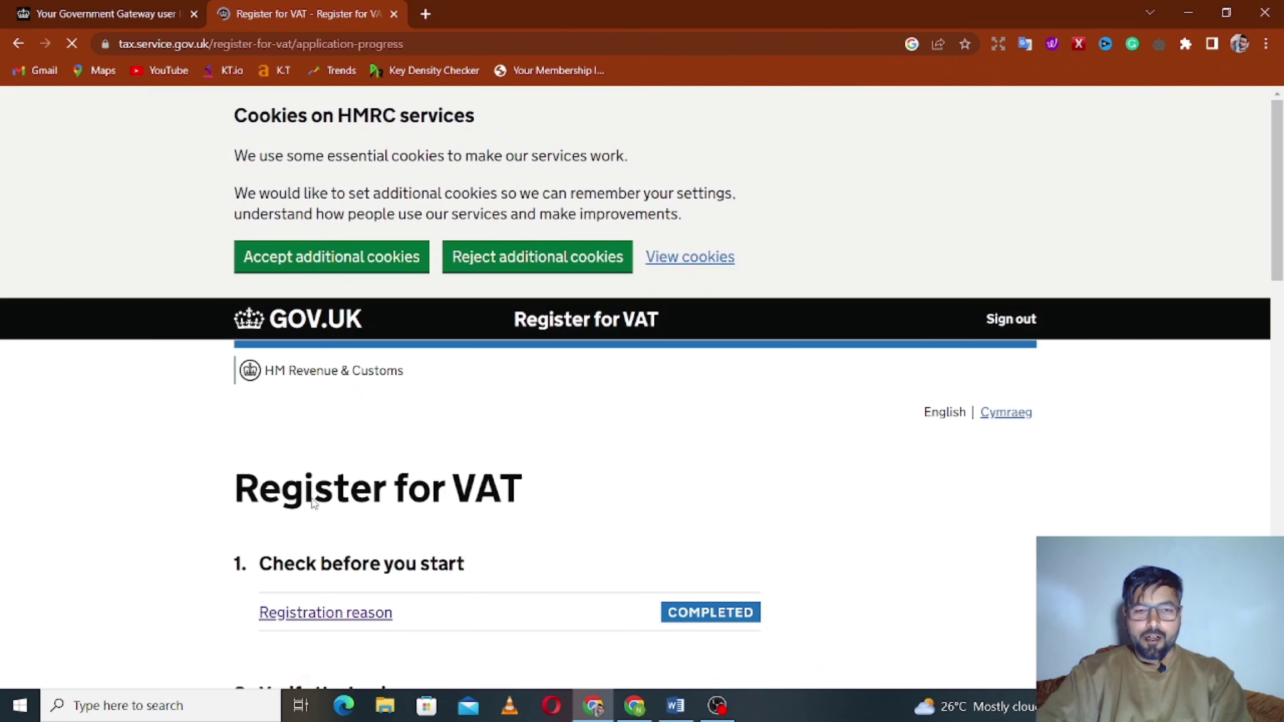
scroll(312, 501, "down", 6)
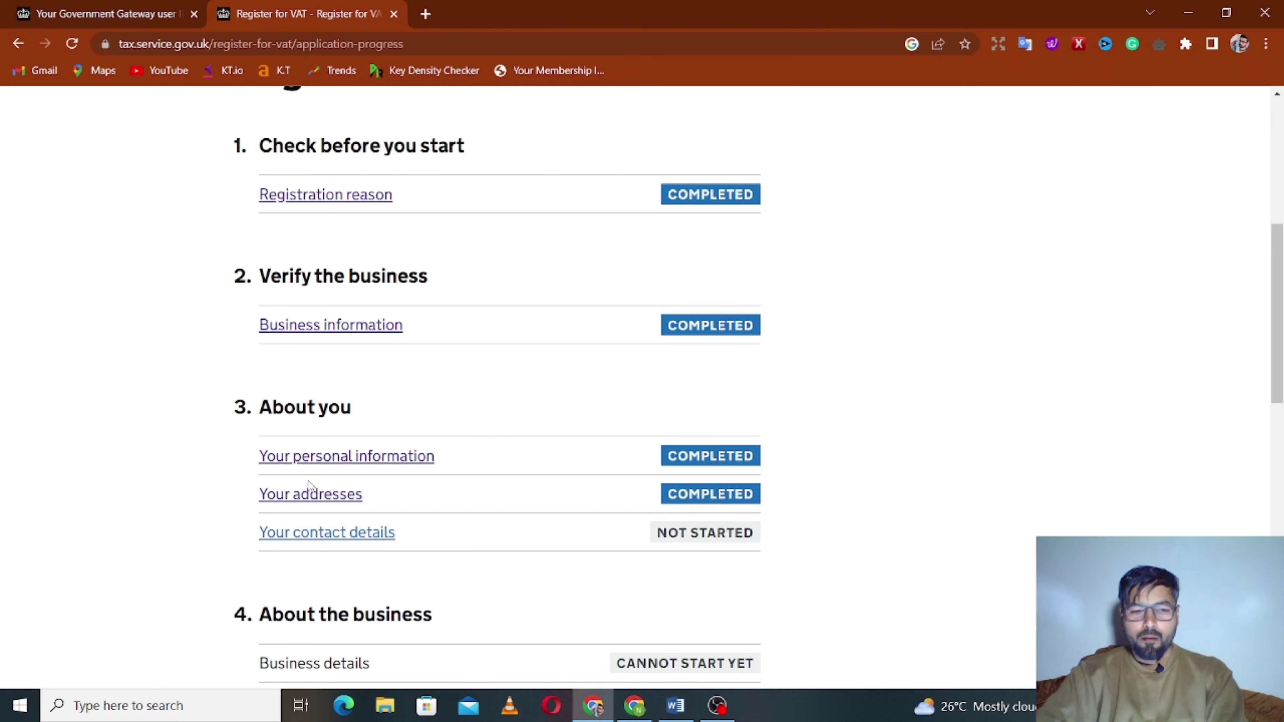
scroll(309, 485, "down", 1)
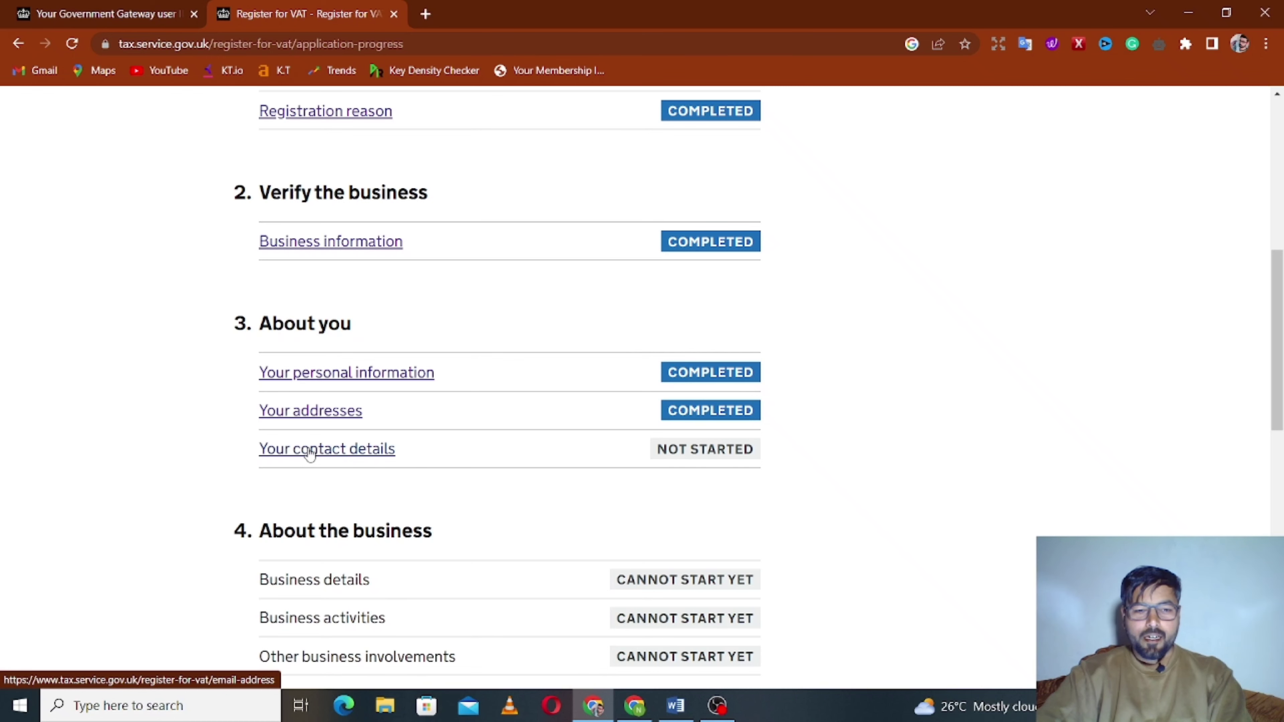
Step: Start Your contact details and submit the email address for verification
left_click(311, 453)
scroll(313, 455, "down", 2)
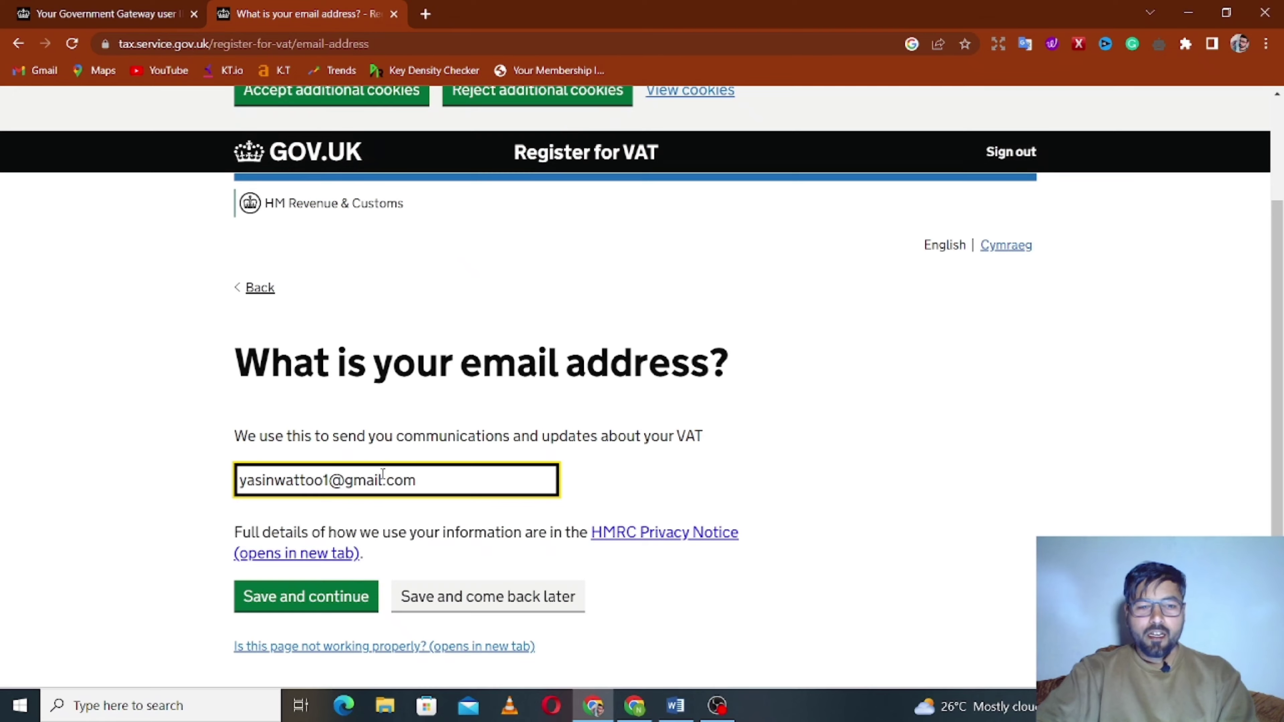
scroll(382, 474, "down", 2)
left_click(337, 513)
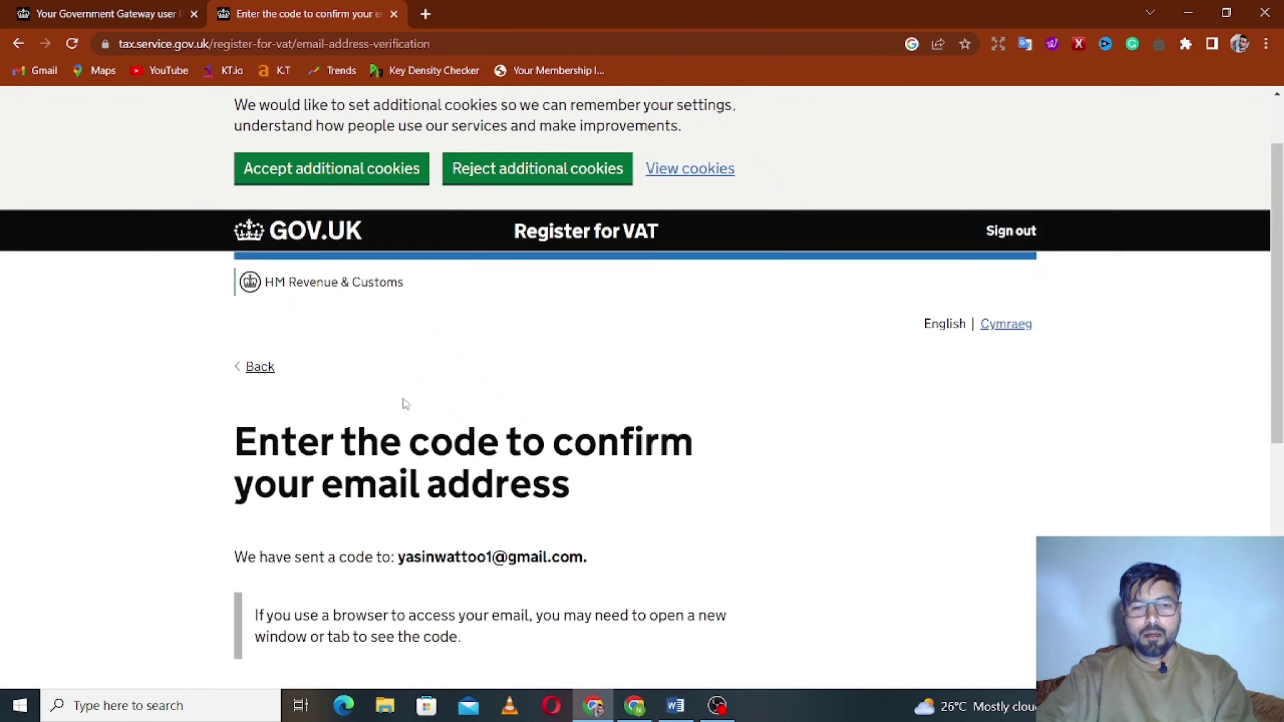
scroll(406, 403, "down", 3)
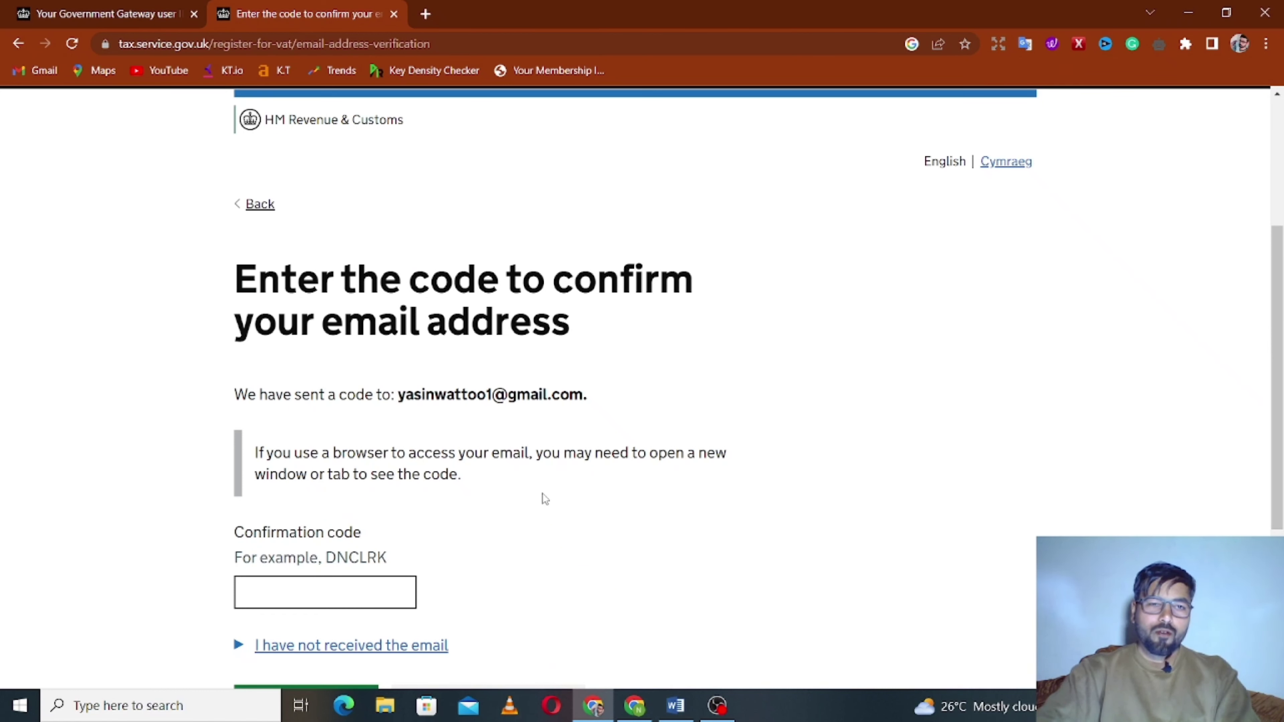
Step: Paste in the emailed confirmation code to verify the email address
left_click(368, 589)
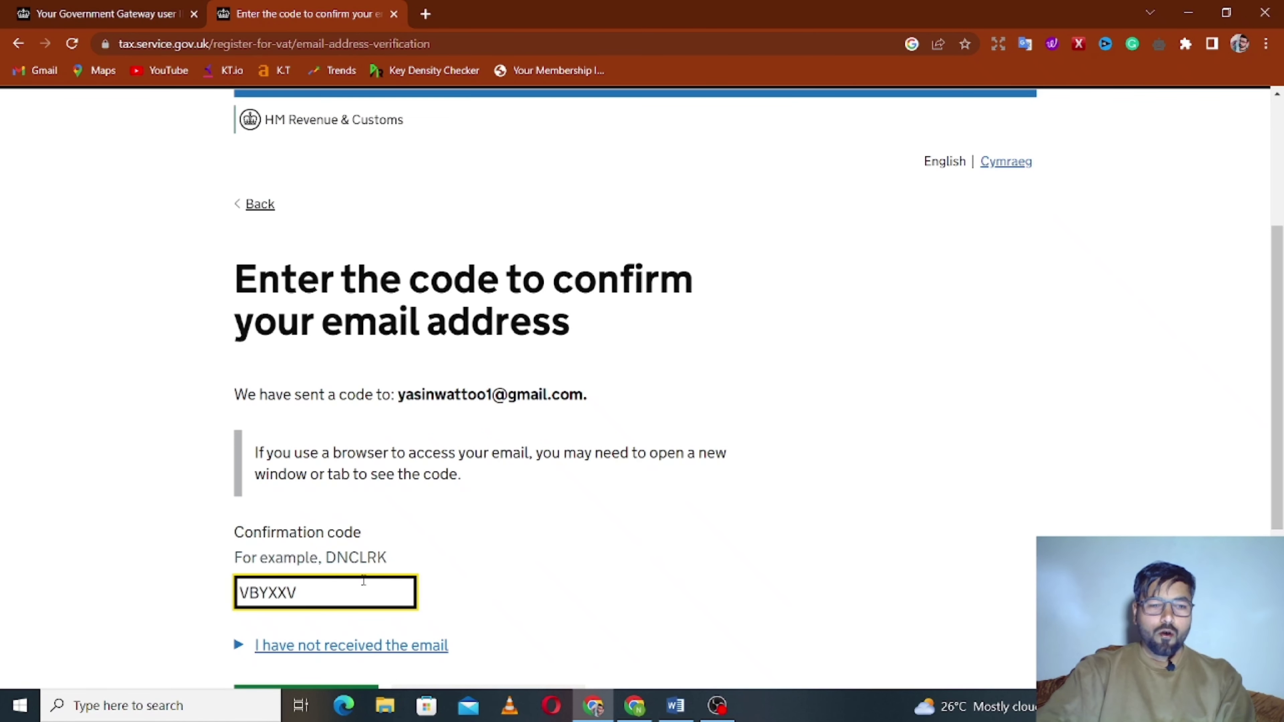
scroll(360, 581, "down", 3)
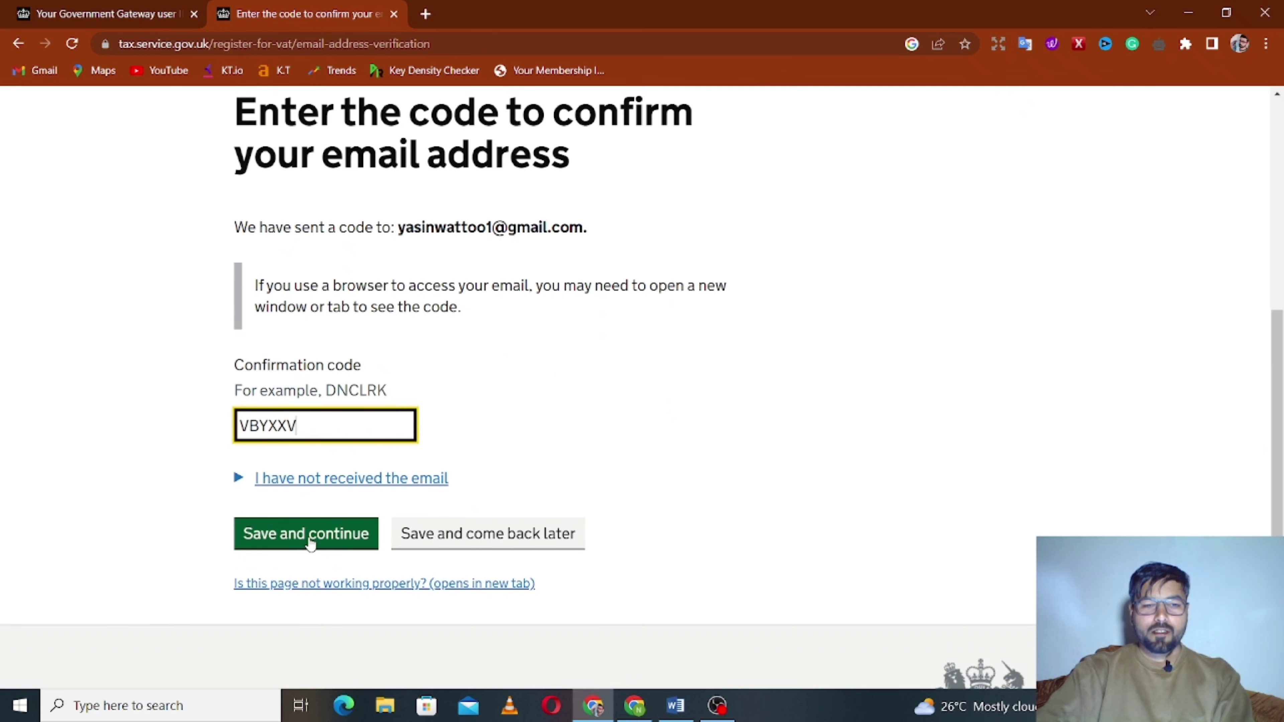
left_click(312, 540)
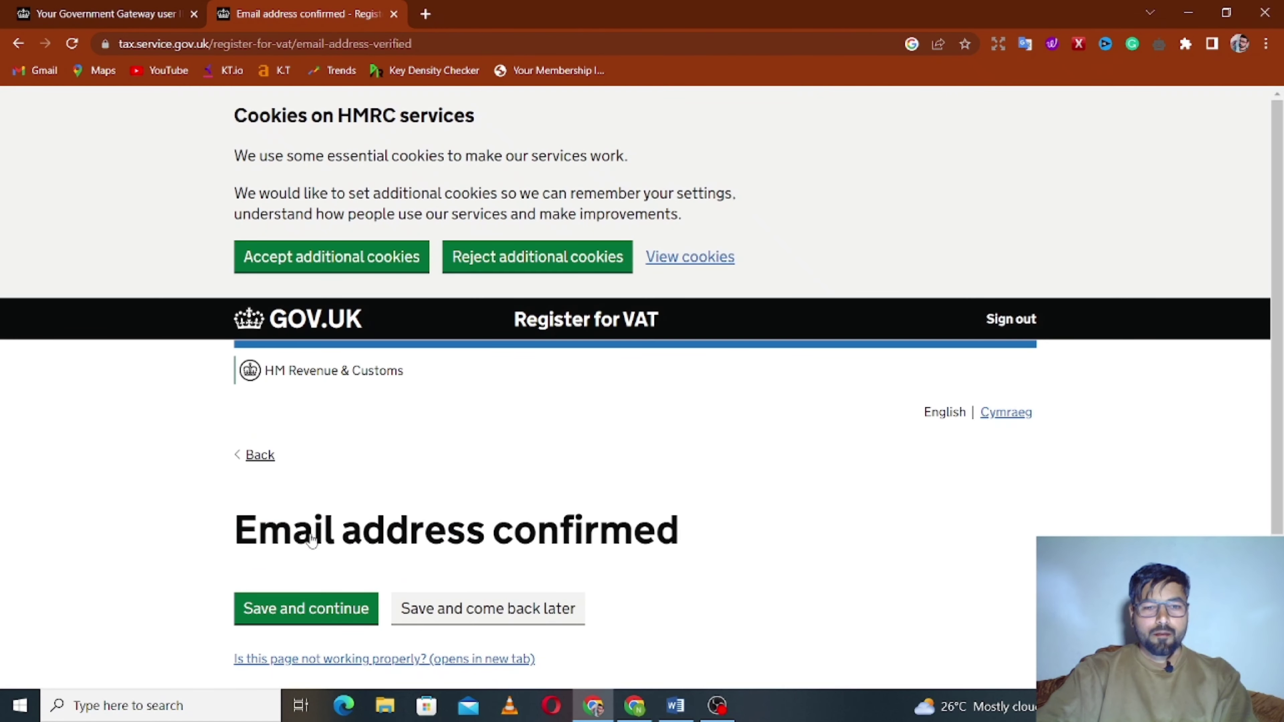
scroll(312, 540, "down", 2)
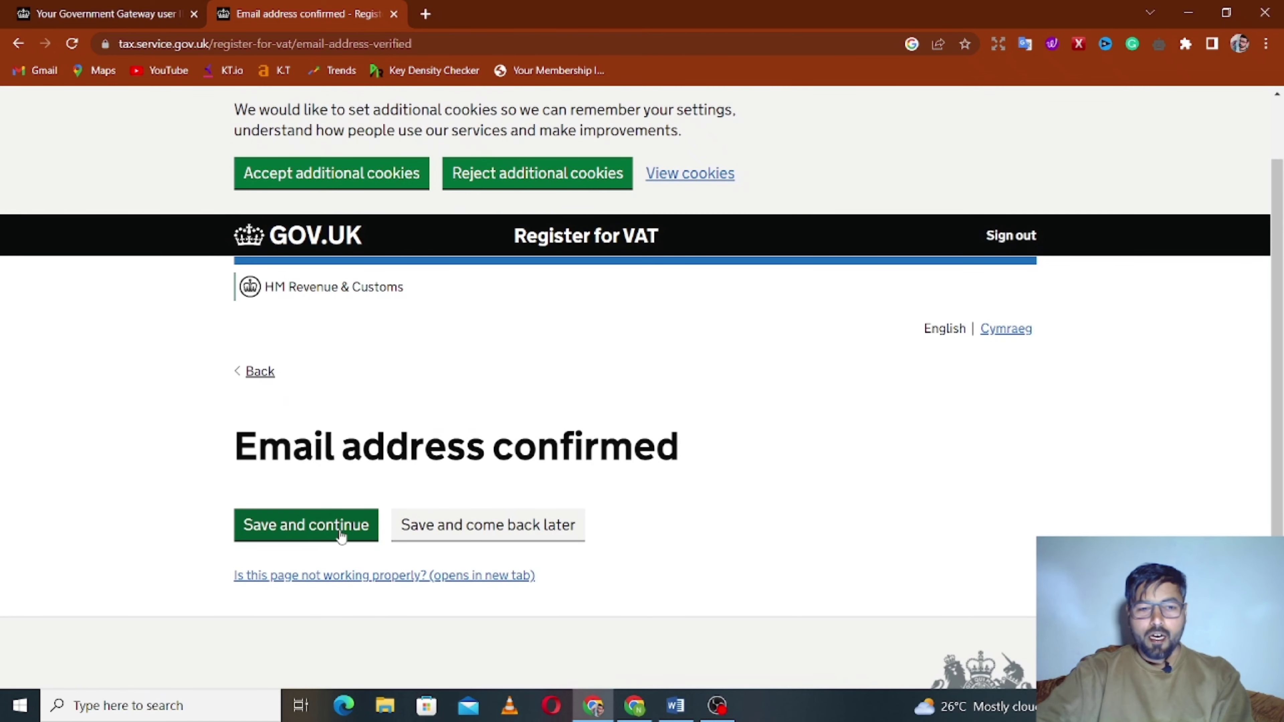
left_click(300, 526)
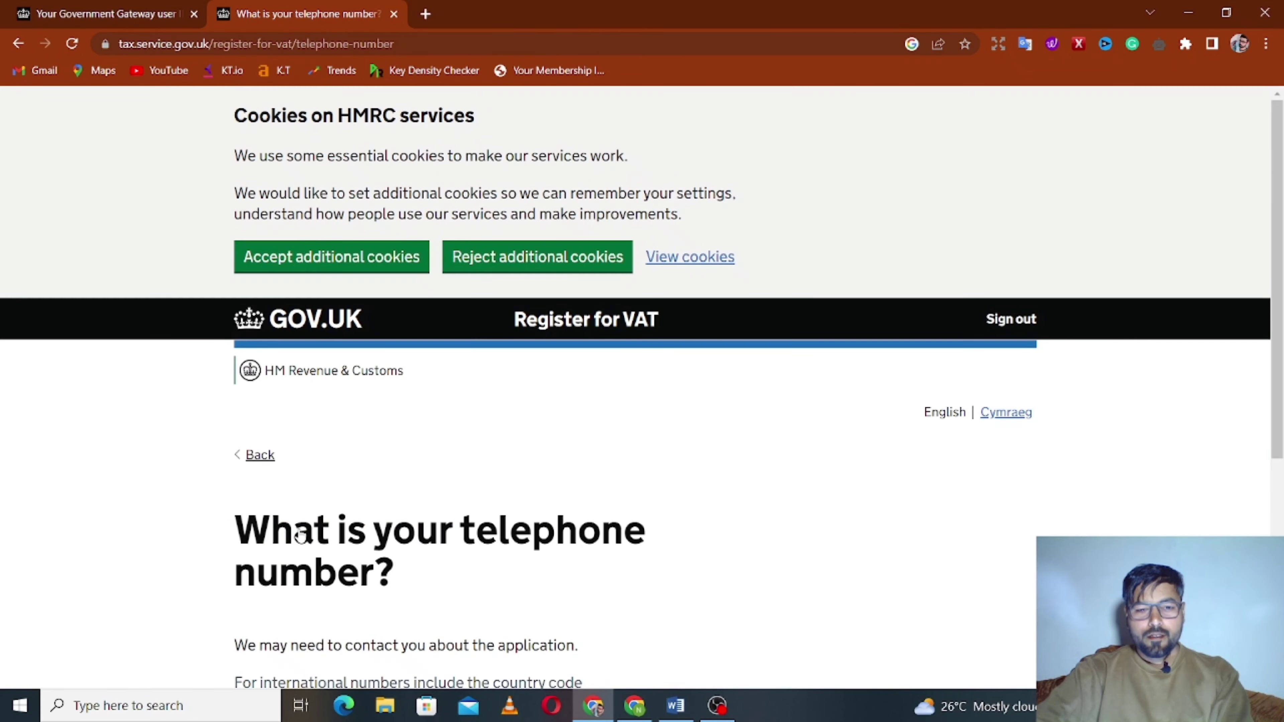
Step: Save the telephone number, completing Your contact details on the task list
scroll(302, 535, "down", 4)
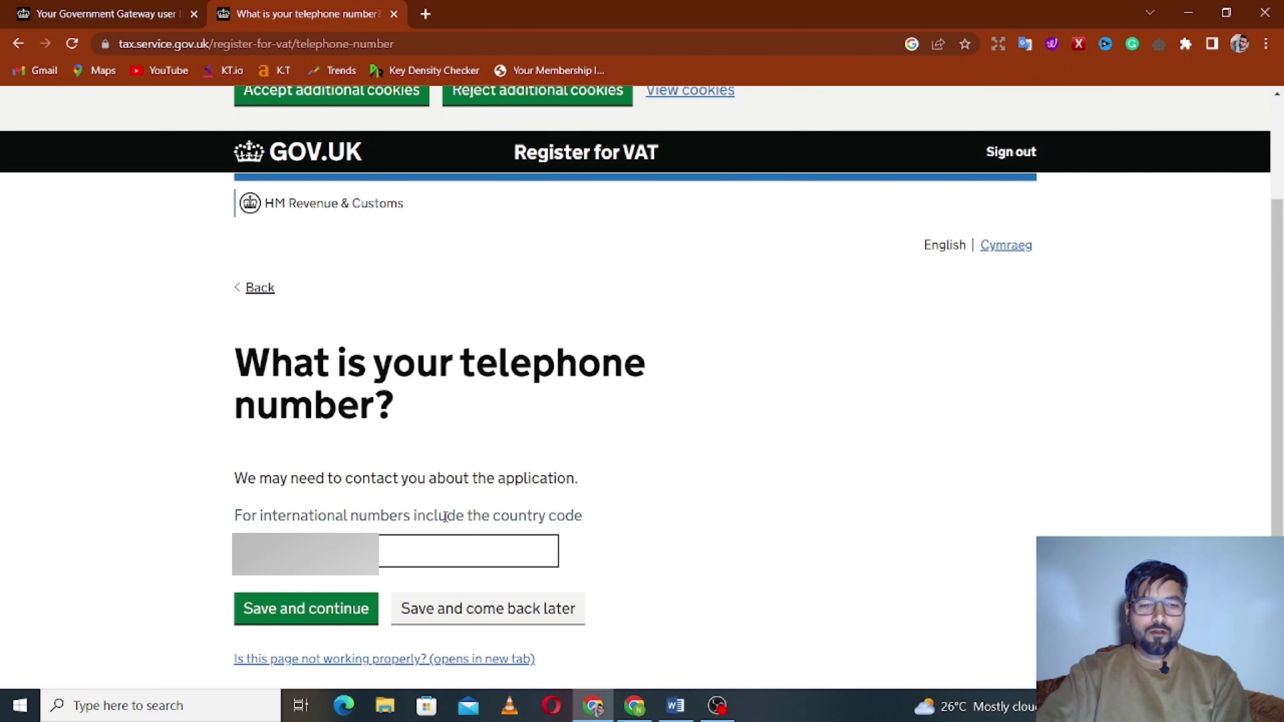
left_click(306, 609)
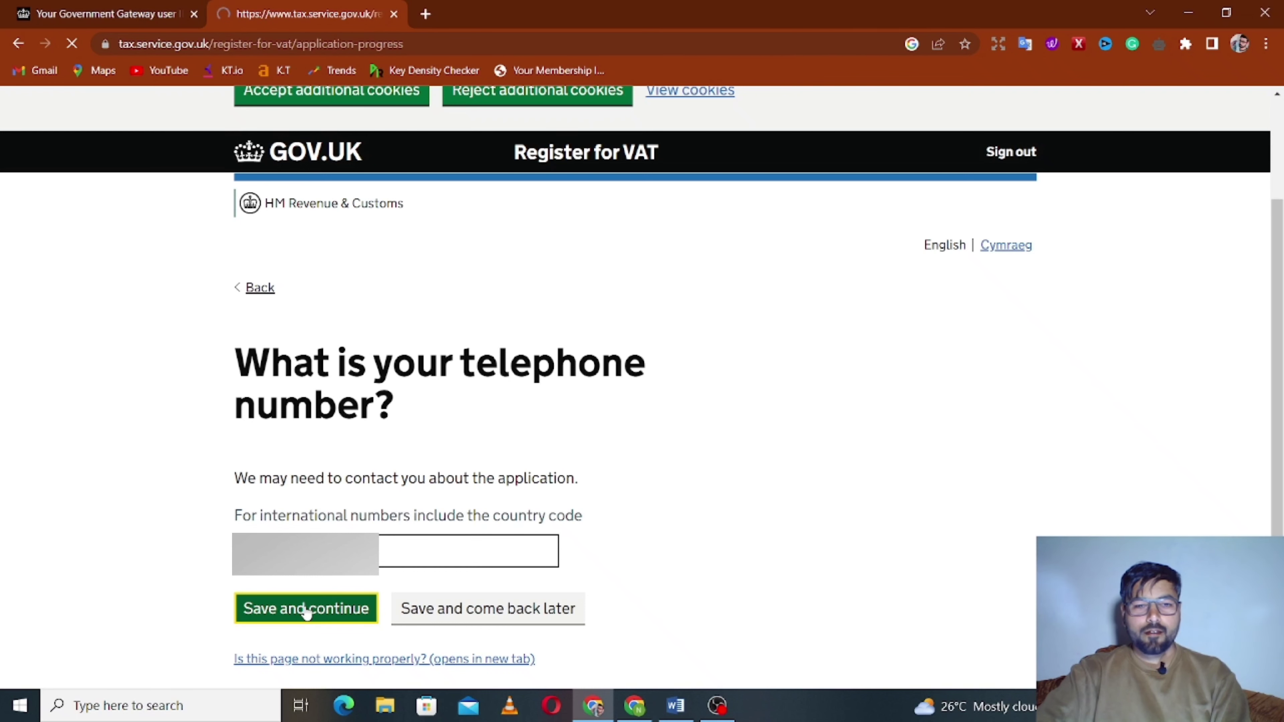
scroll(361, 562, "down", 12)
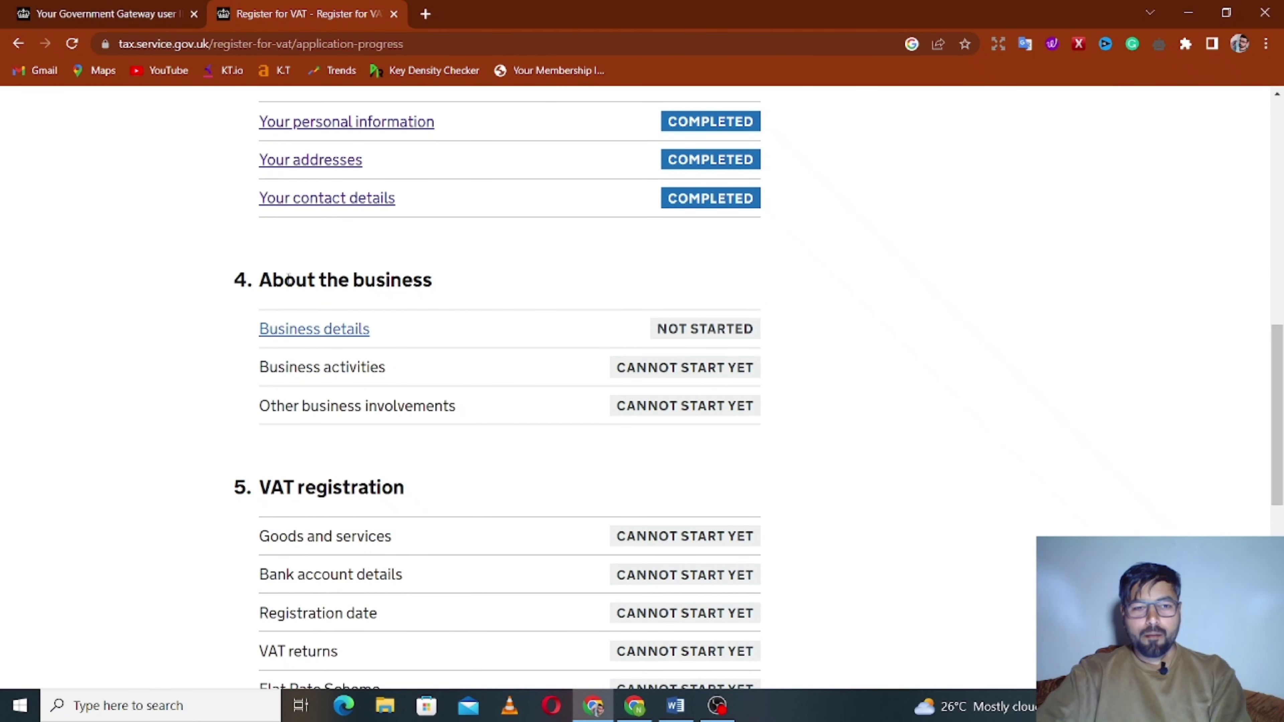
Step: In Business details, confirm the displayed trading name is correct and save
left_click(333, 329)
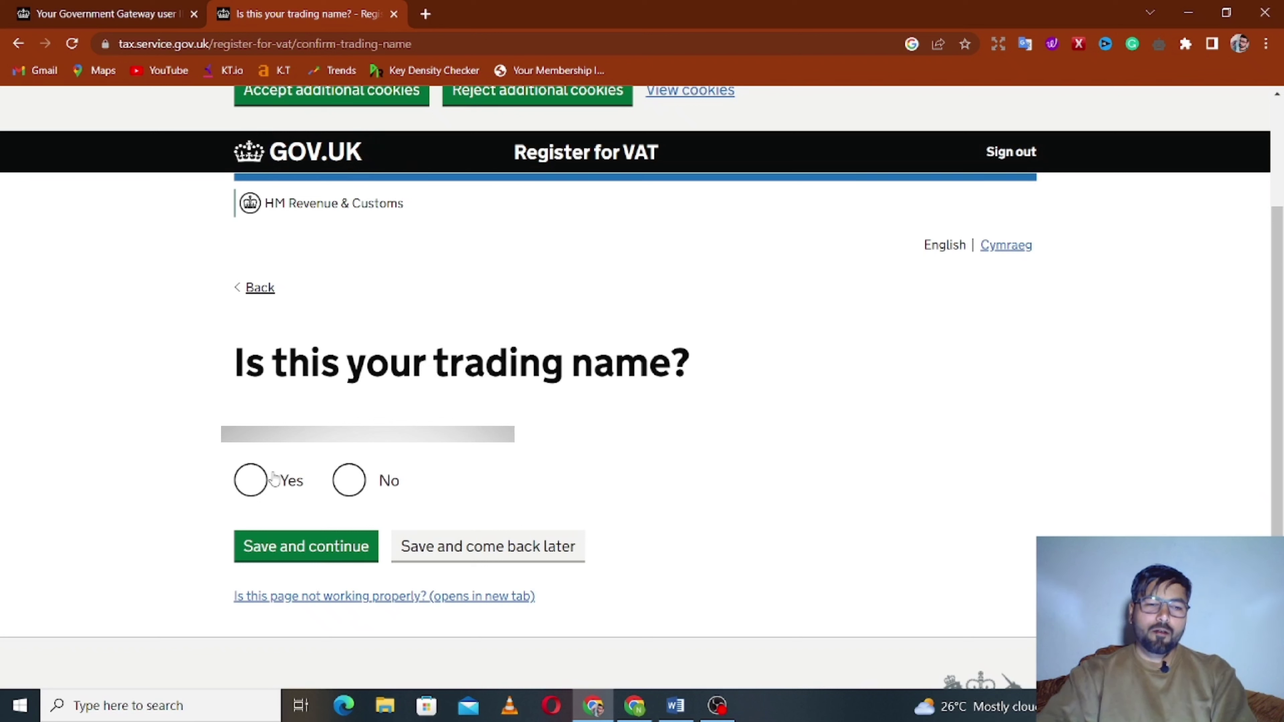
left_click(260, 476)
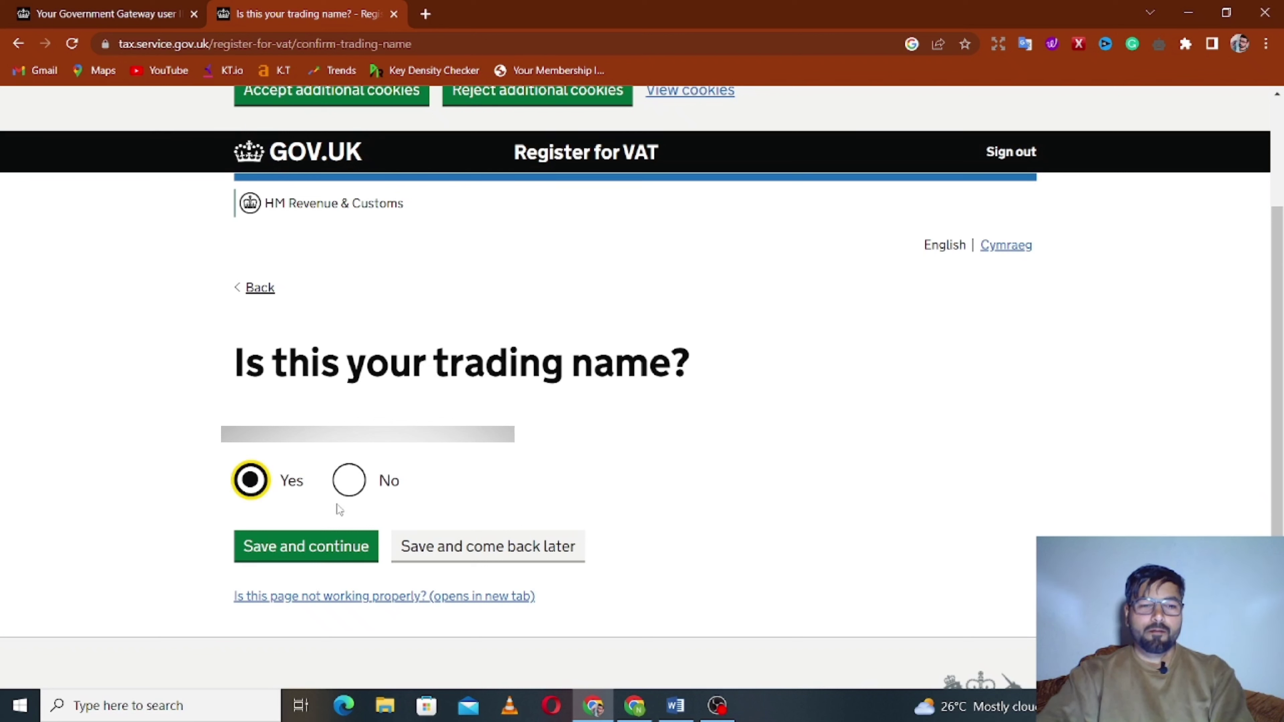
left_click(317, 549)
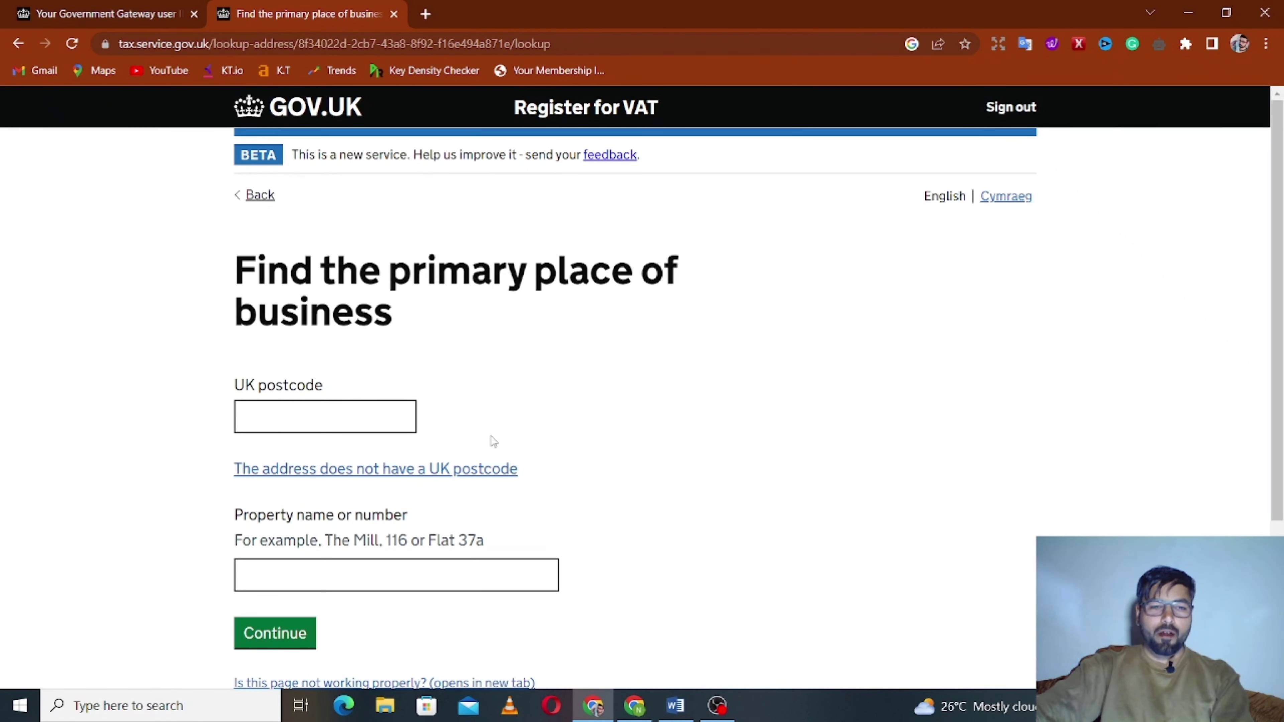
Step: Look up the business postcode and set SIMPLY STUDIO as the confirmed business address
left_click(354, 403)
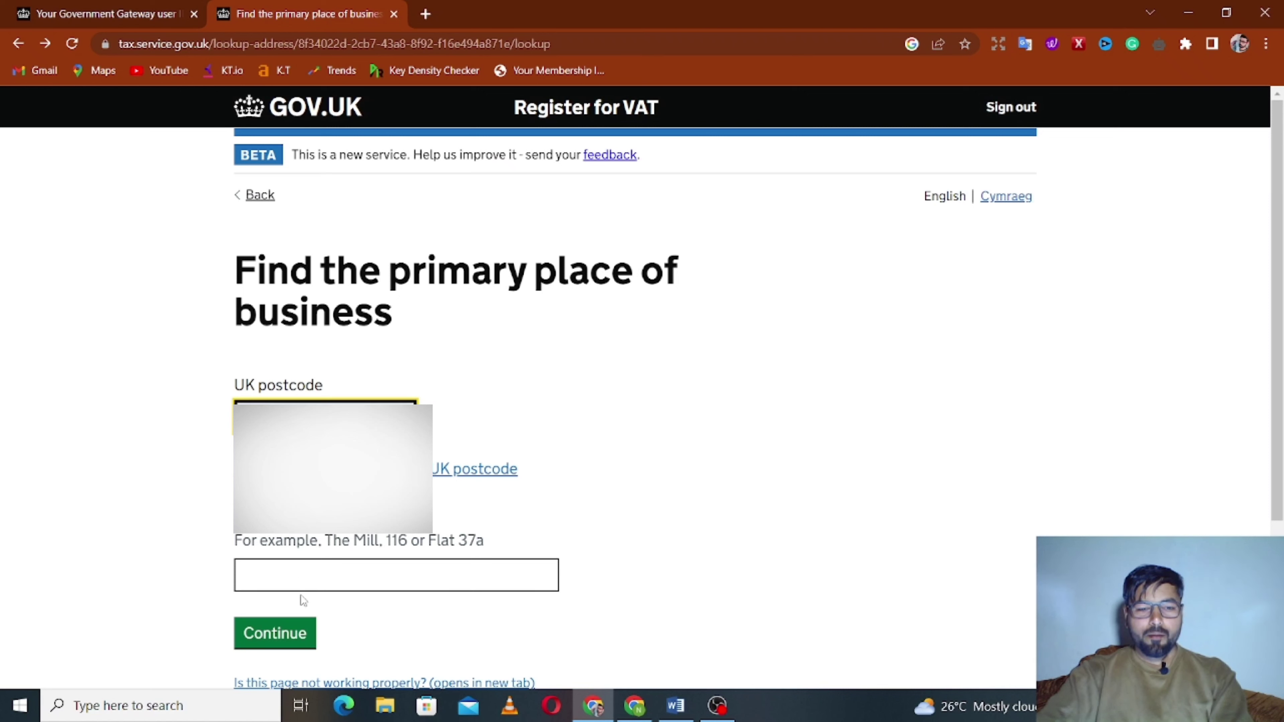
left_click(282, 636)
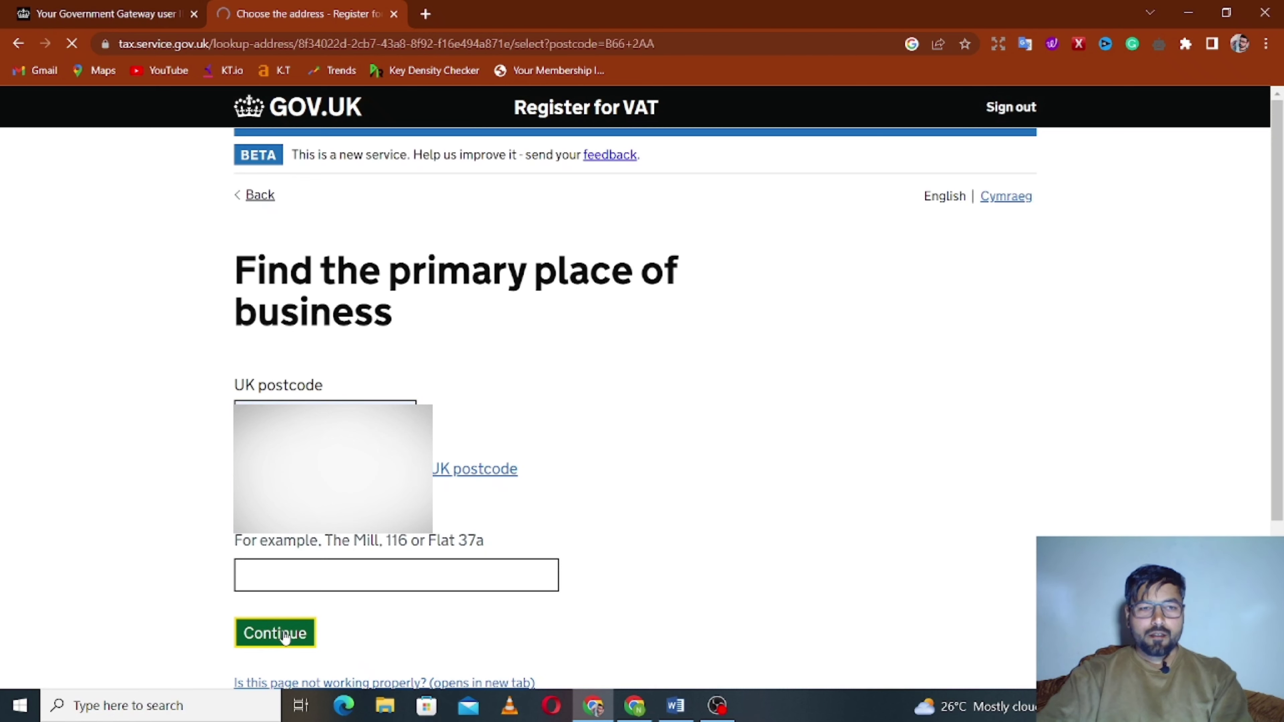
scroll(297, 623, "down", 3)
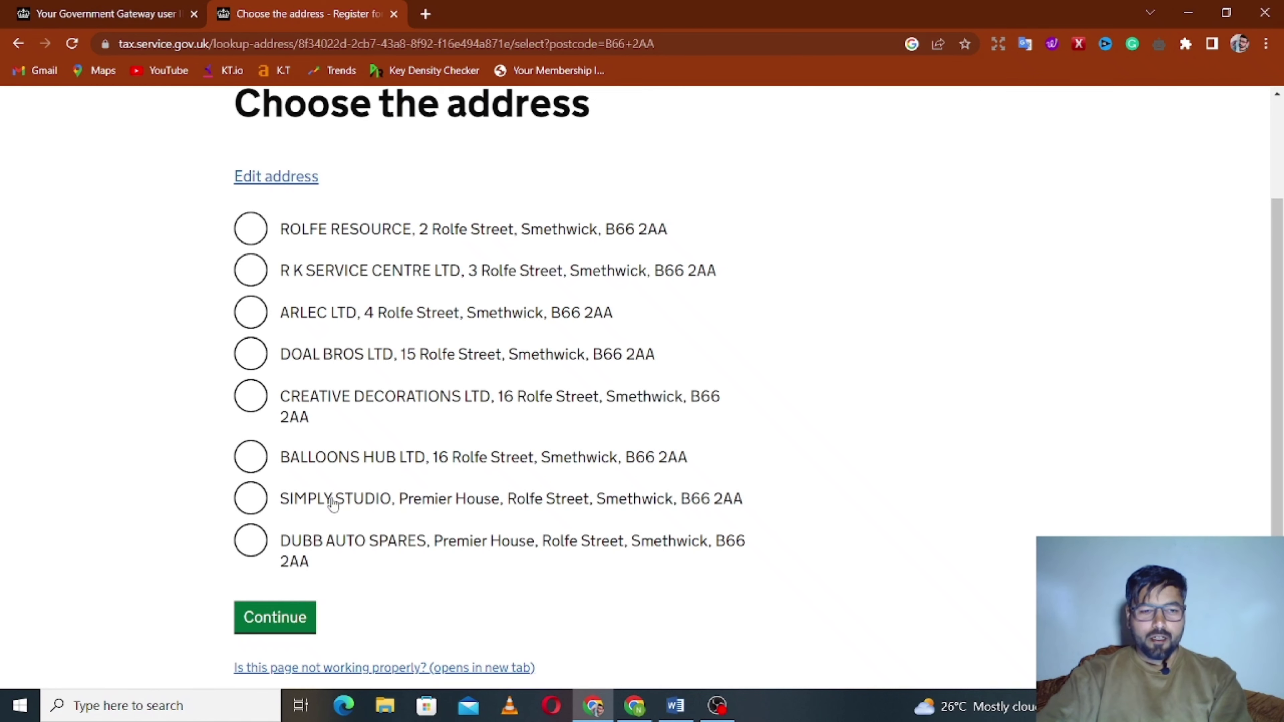
left_click(264, 505)
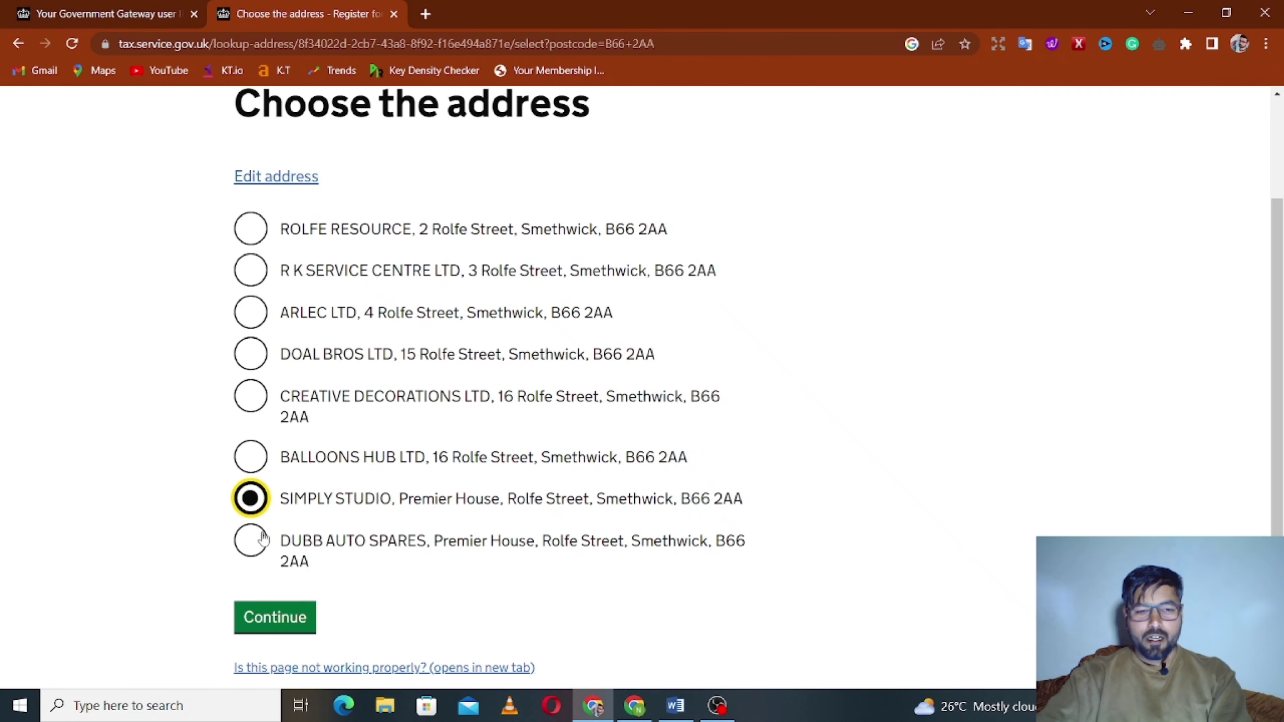
left_click(268, 618)
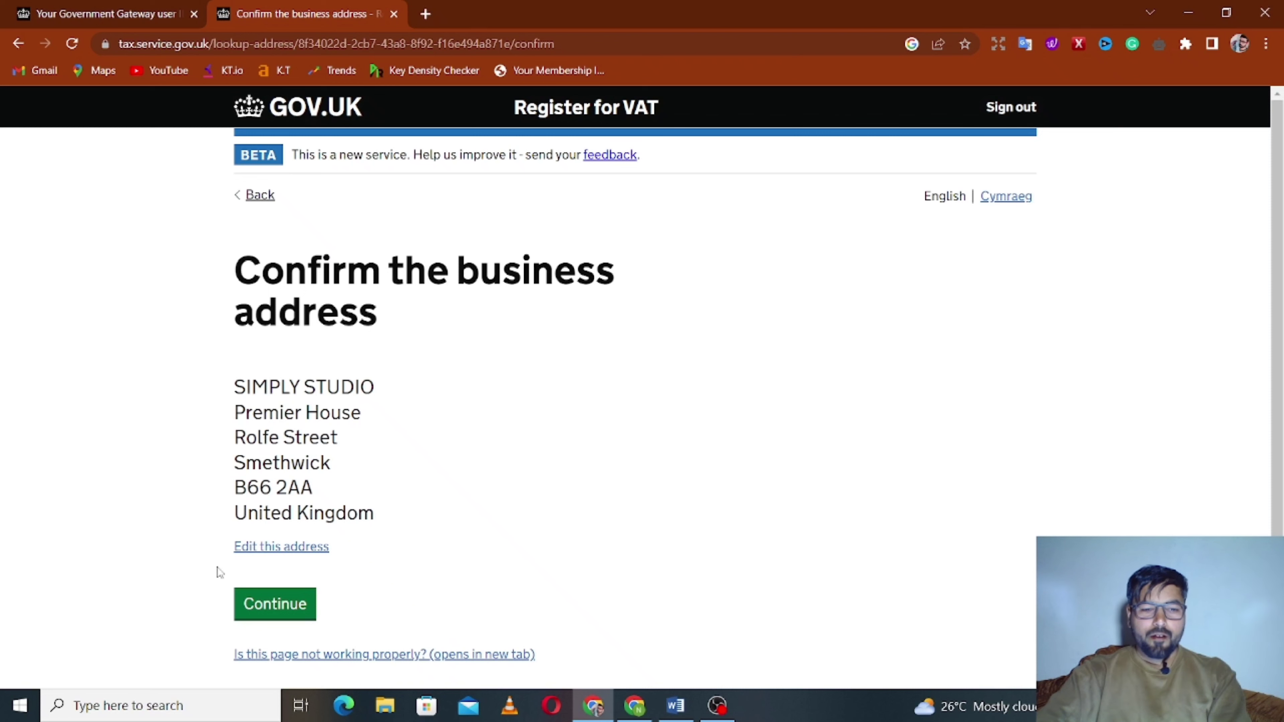
left_click(290, 606)
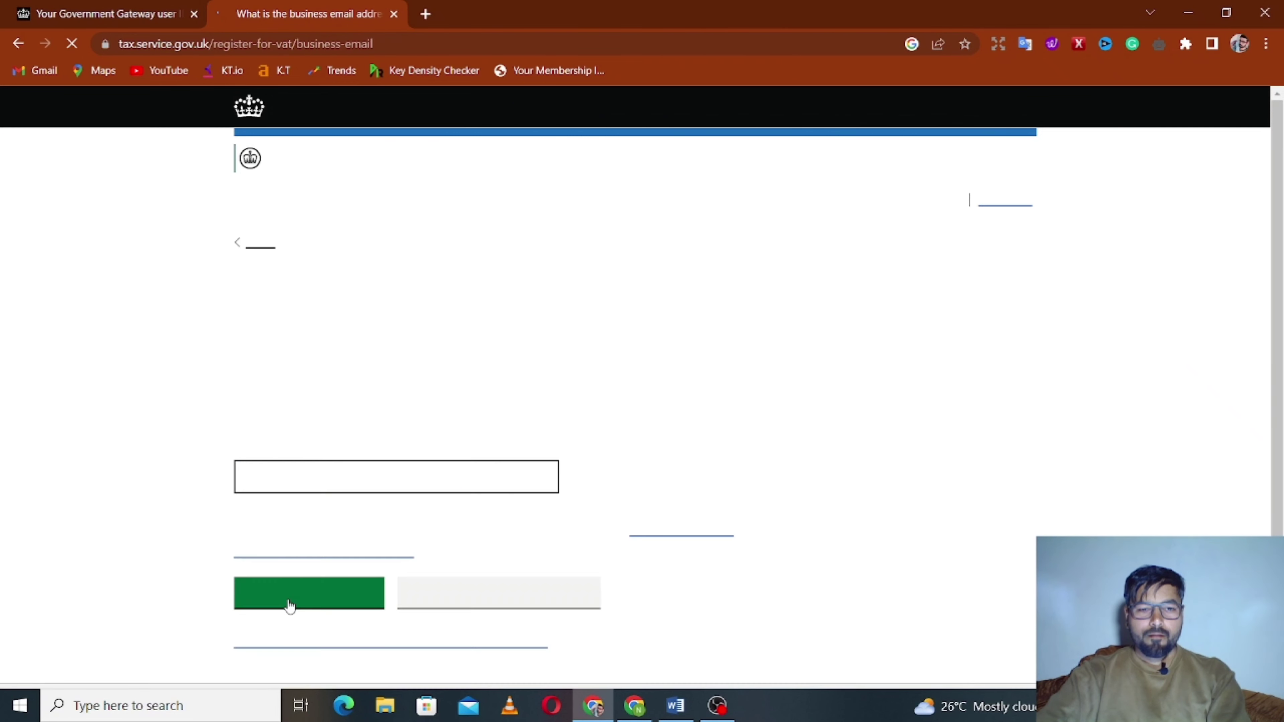
Step: Enter the business email address and save it
scroll(293, 601, "down", 2)
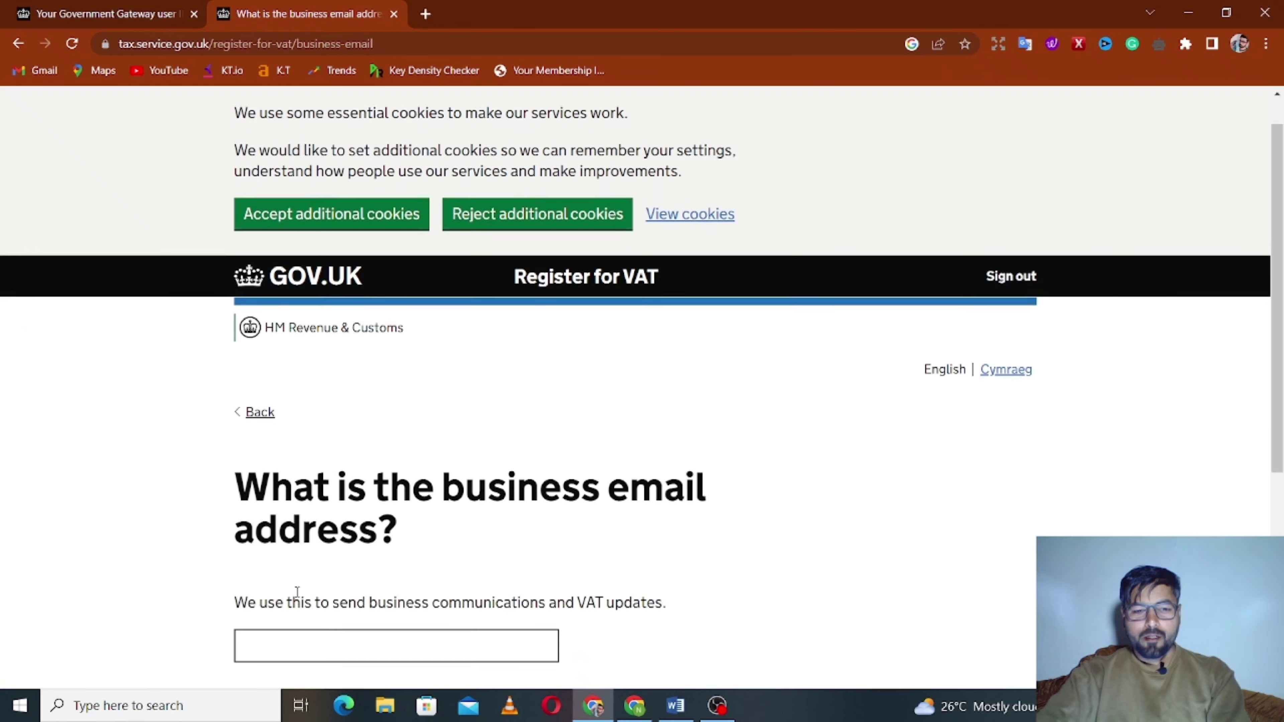
scroll(298, 592, "down", 2)
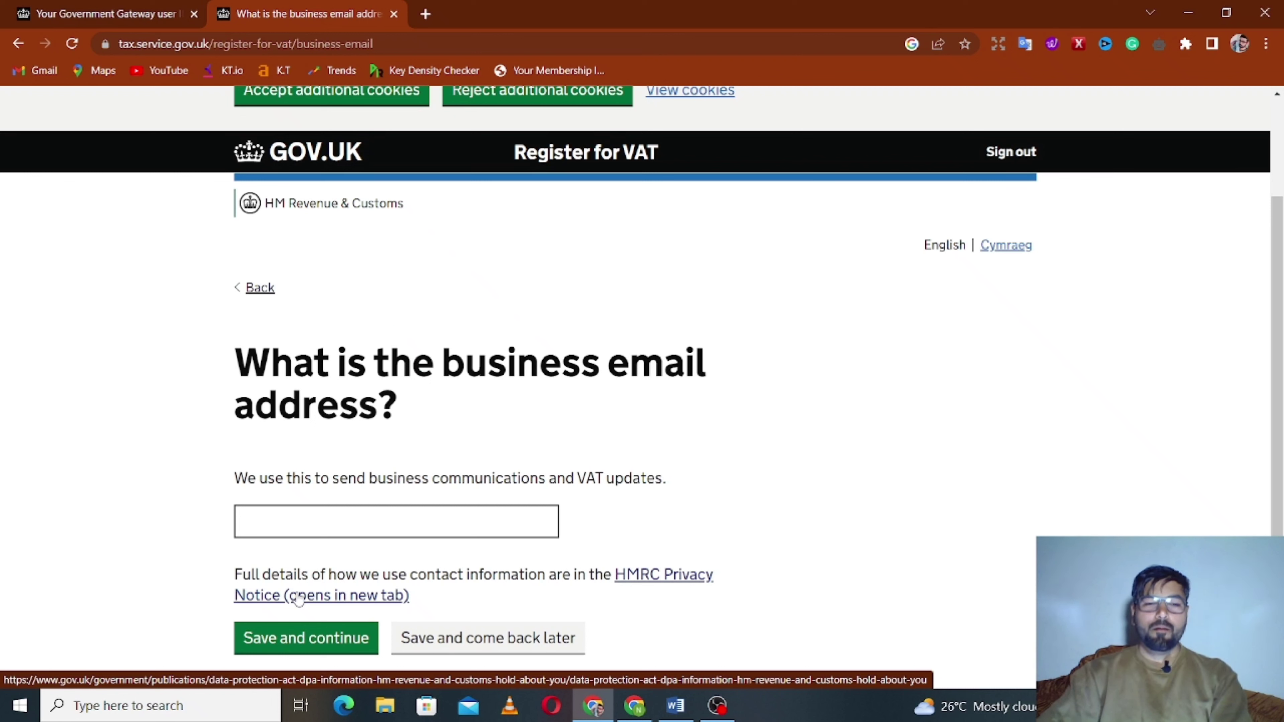
left_click(354, 523)
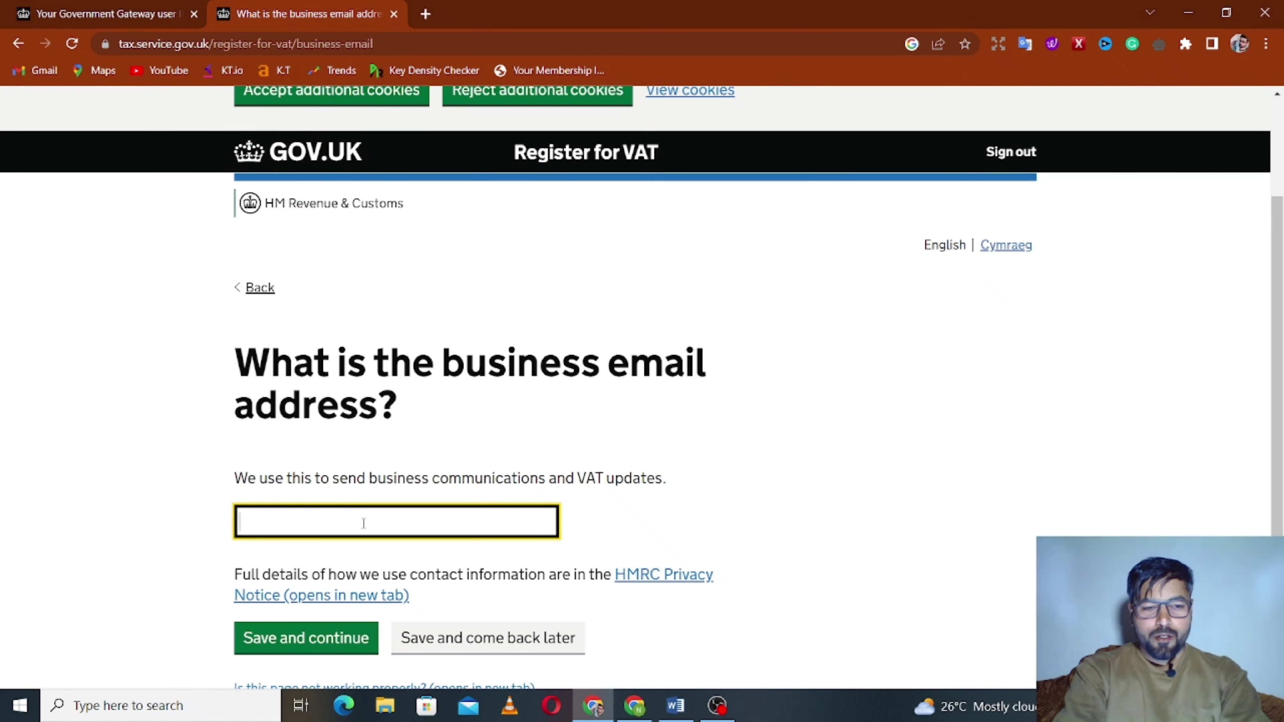
type("Y")
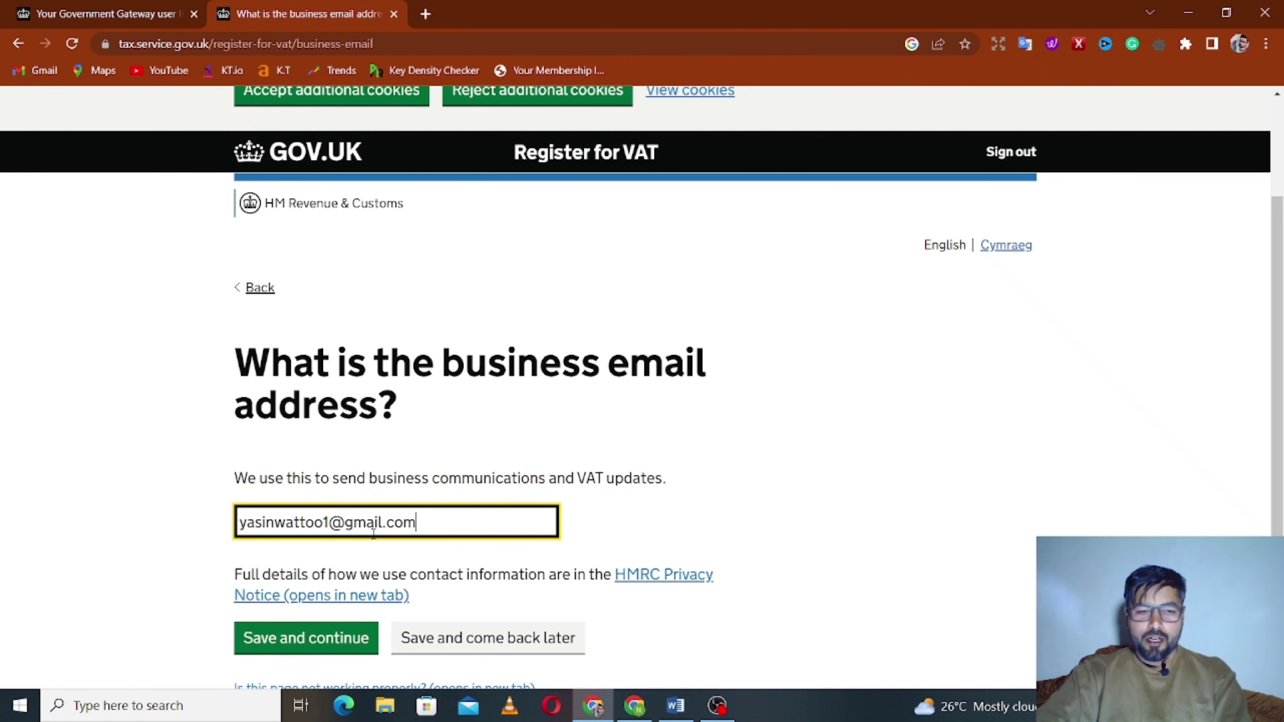
scroll(398, 528, "down", 2)
scroll(426, 445, "up", 2)
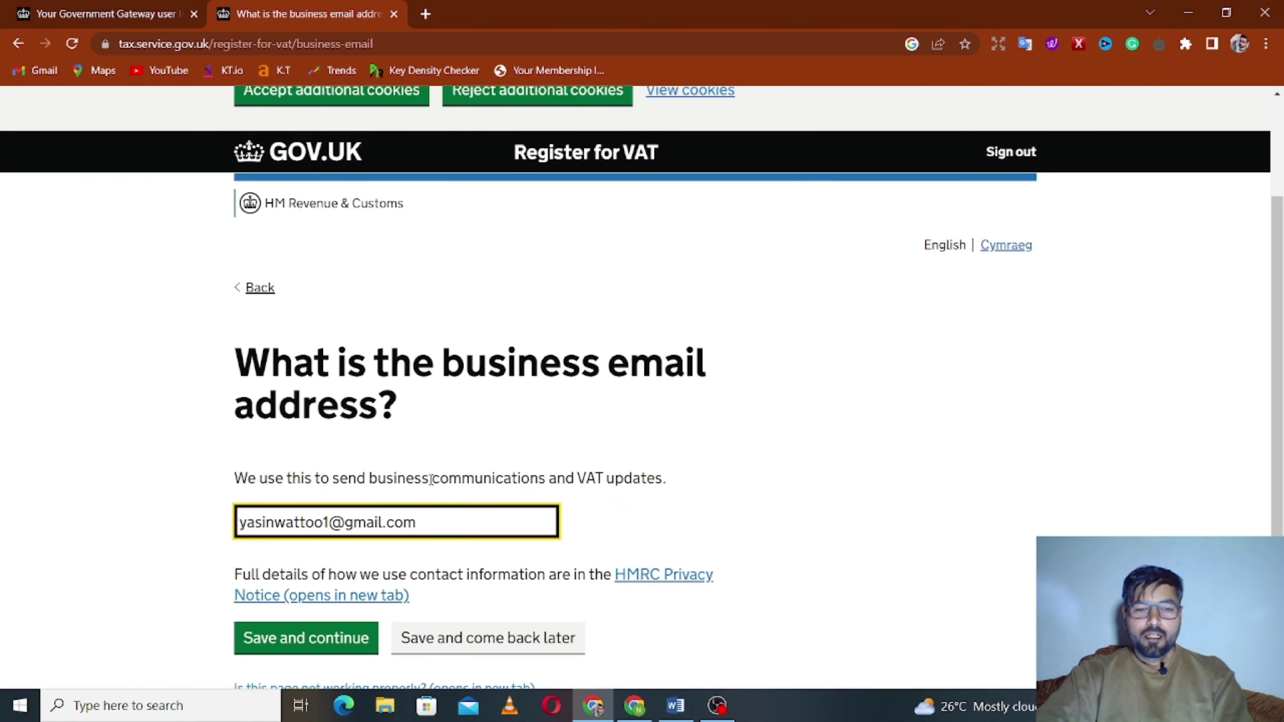
scroll(420, 511, "down", 2)
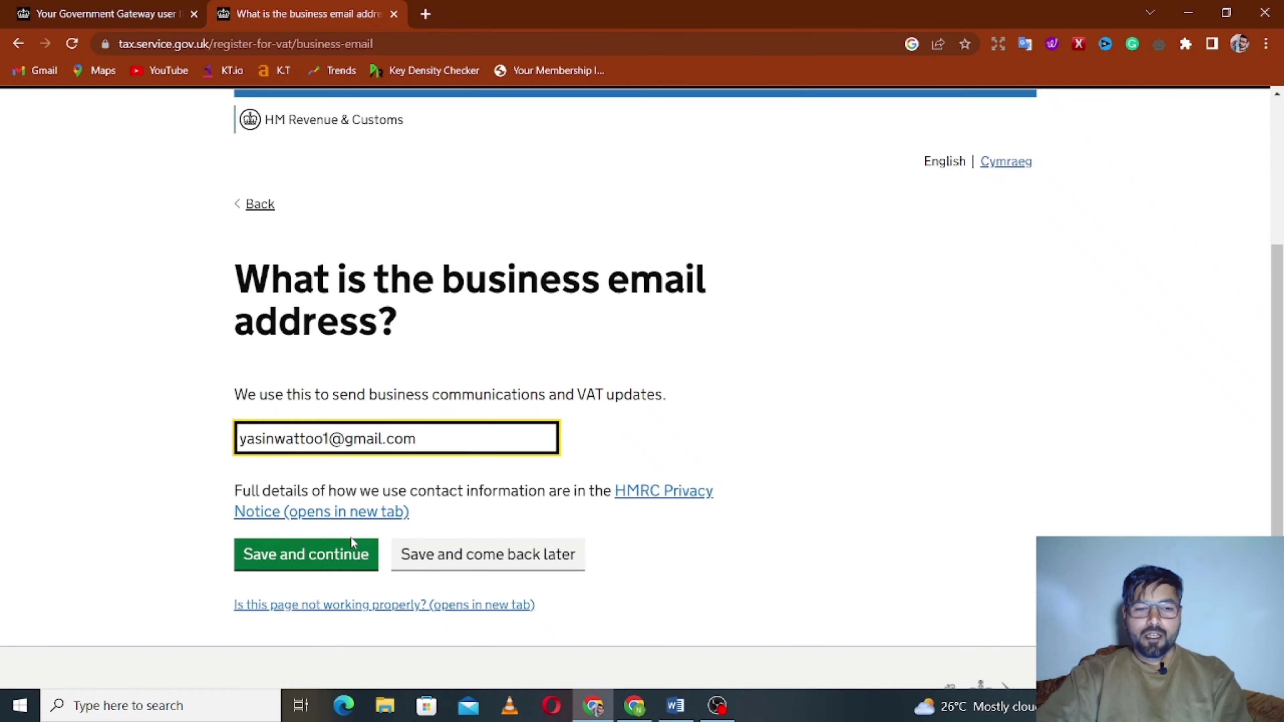
left_click(329, 554)
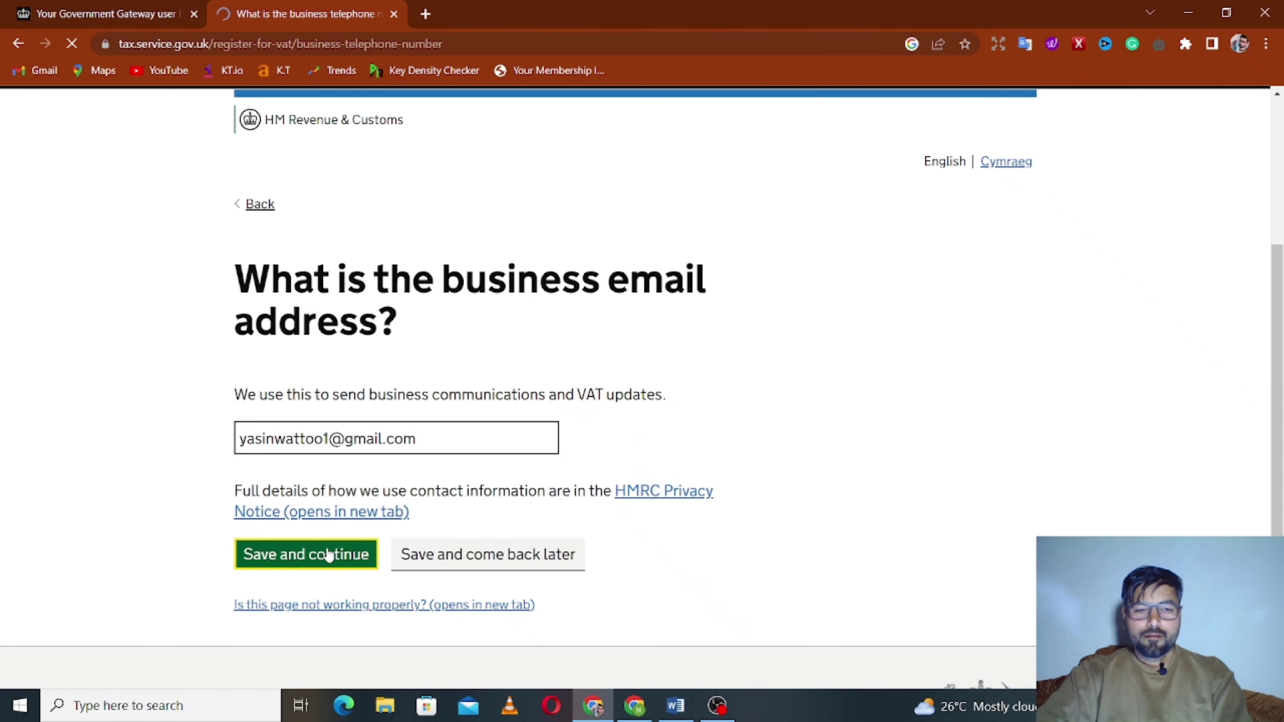
Step: Paste in the business telephone number and save it
scroll(329, 554, "down", 2)
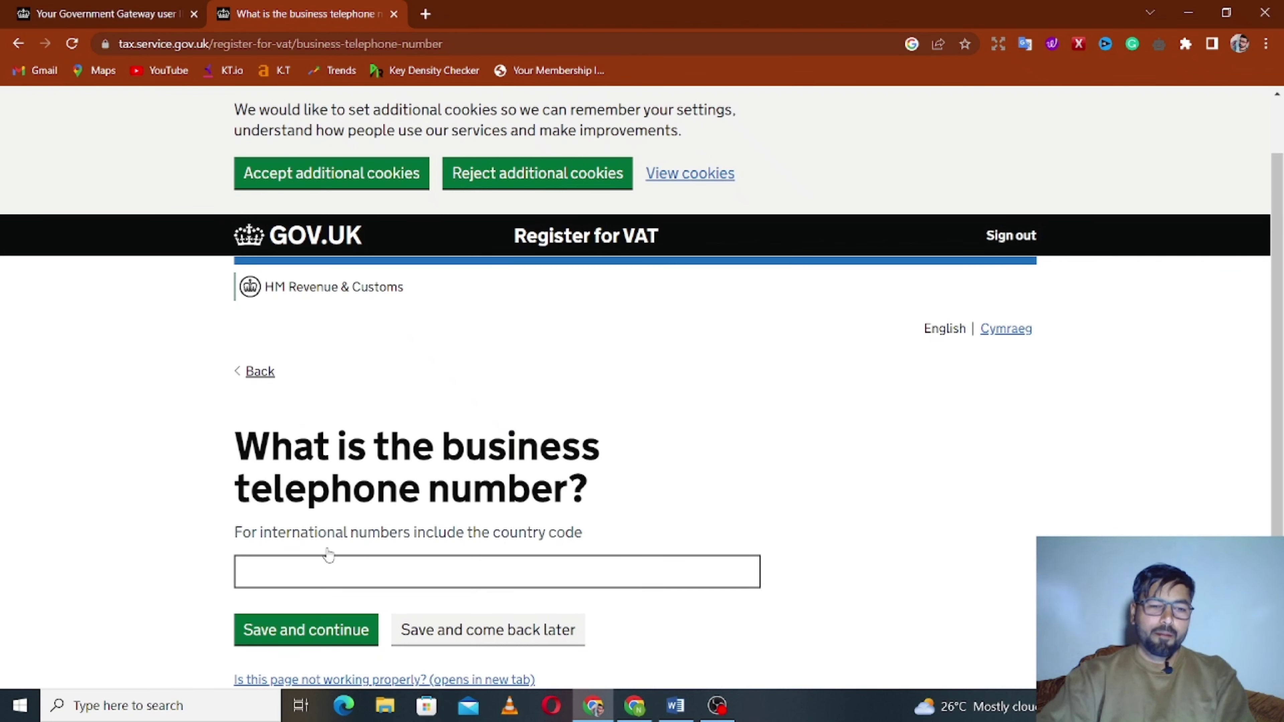
left_click(368, 576)
key("ctrl+v")
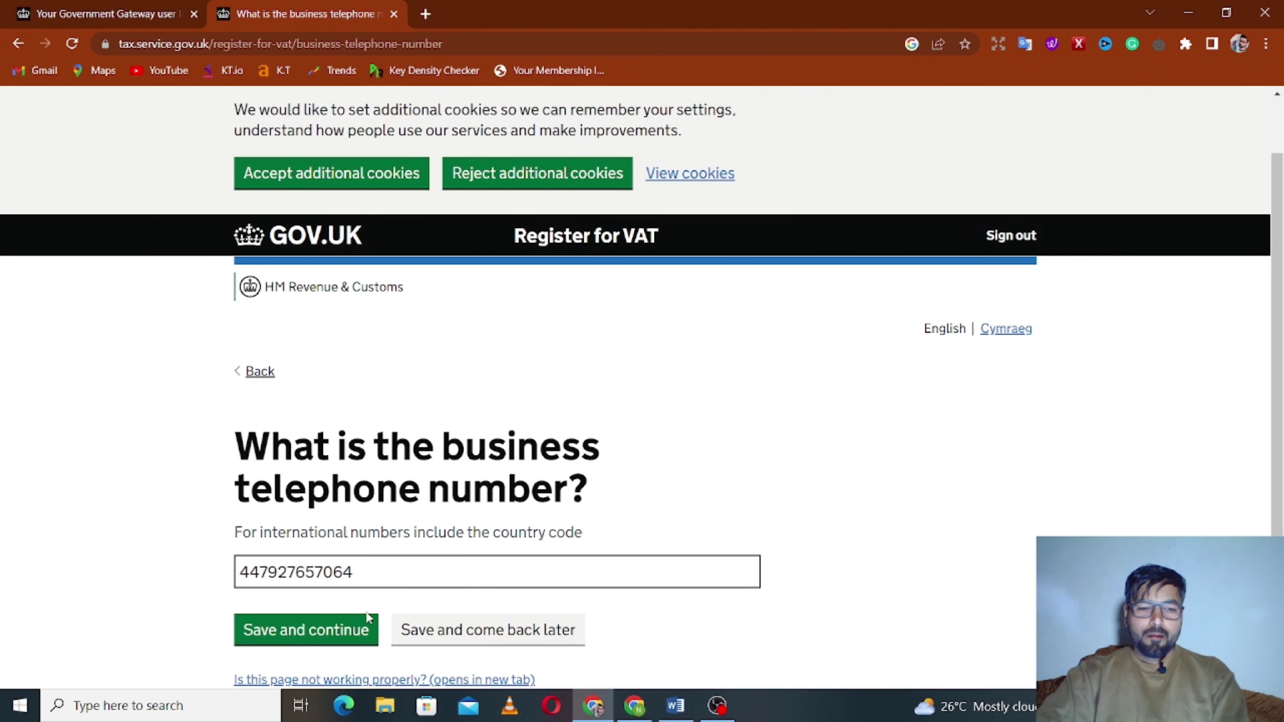
left_click(340, 631)
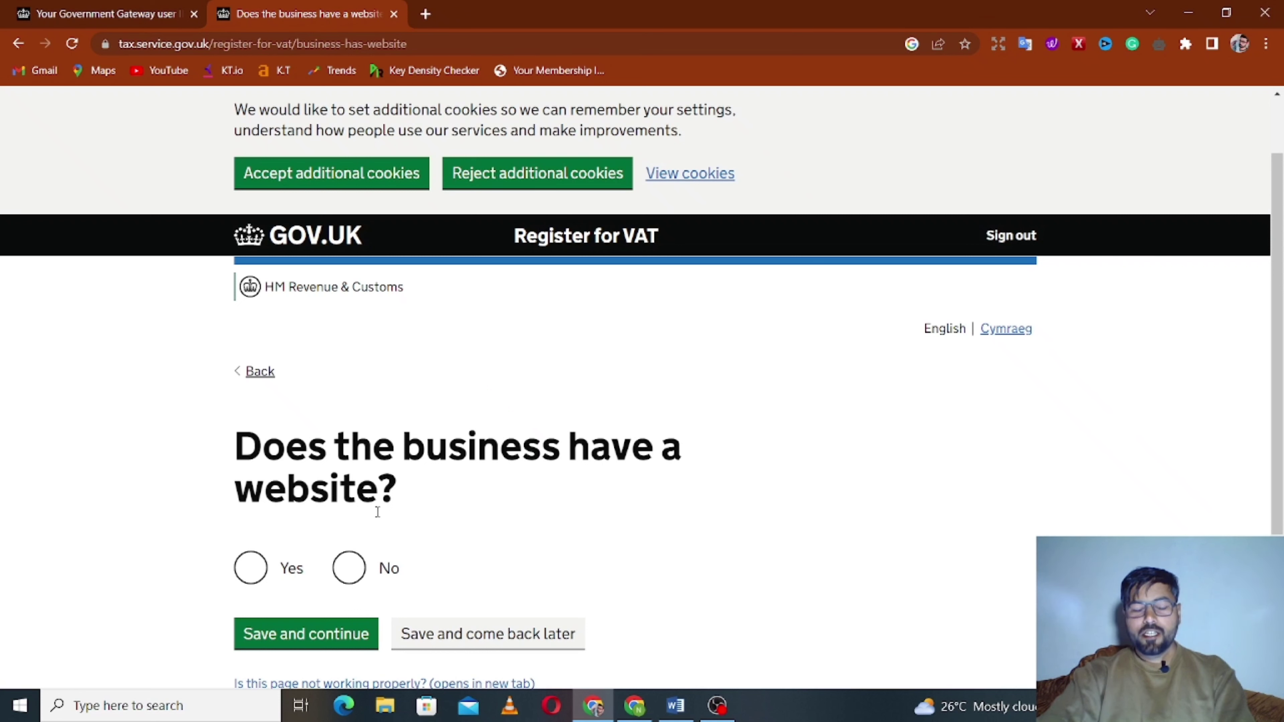
Step: Answer No to having a business website and choose English for VAT correspondence
left_click(352, 568)
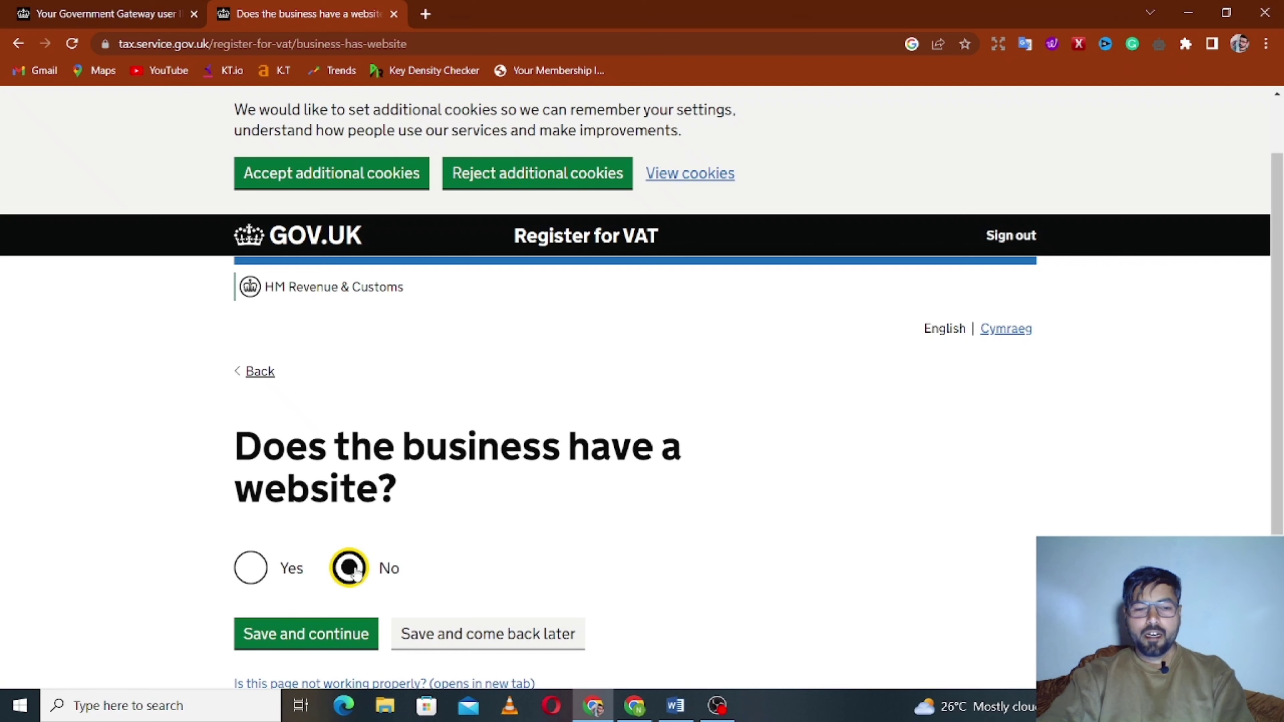
left_click(314, 634)
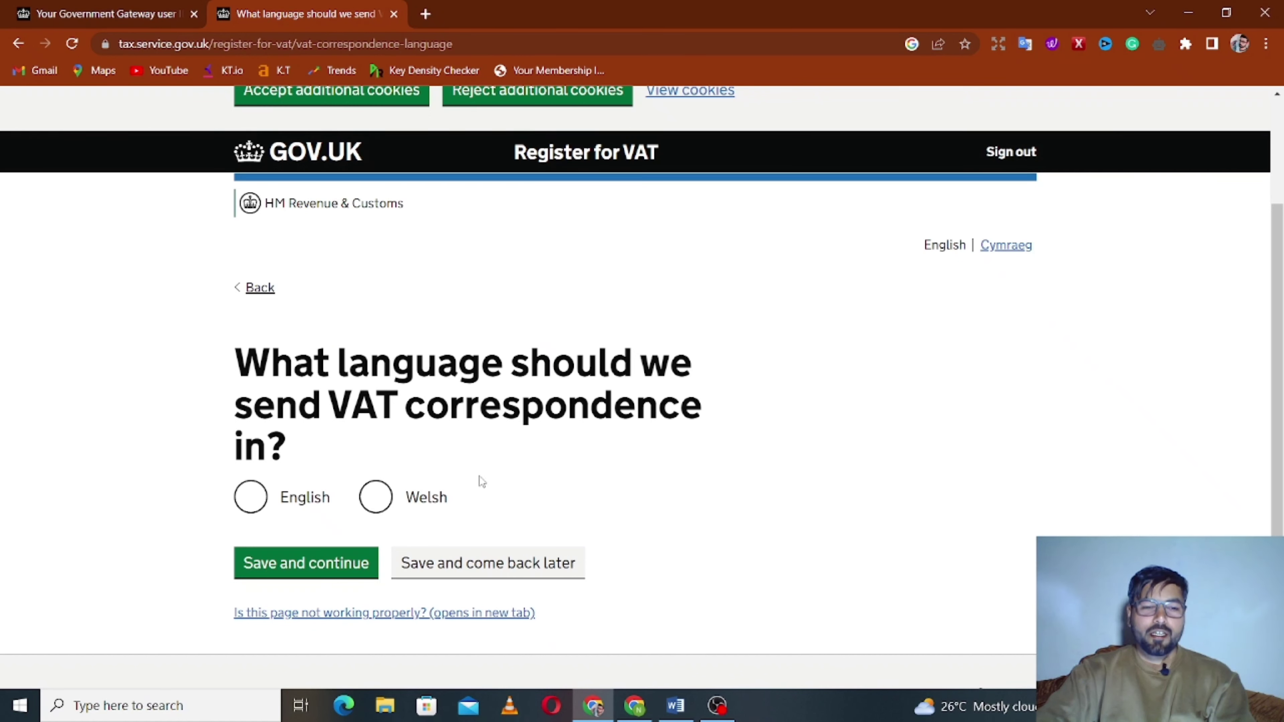
left_click(260, 498)
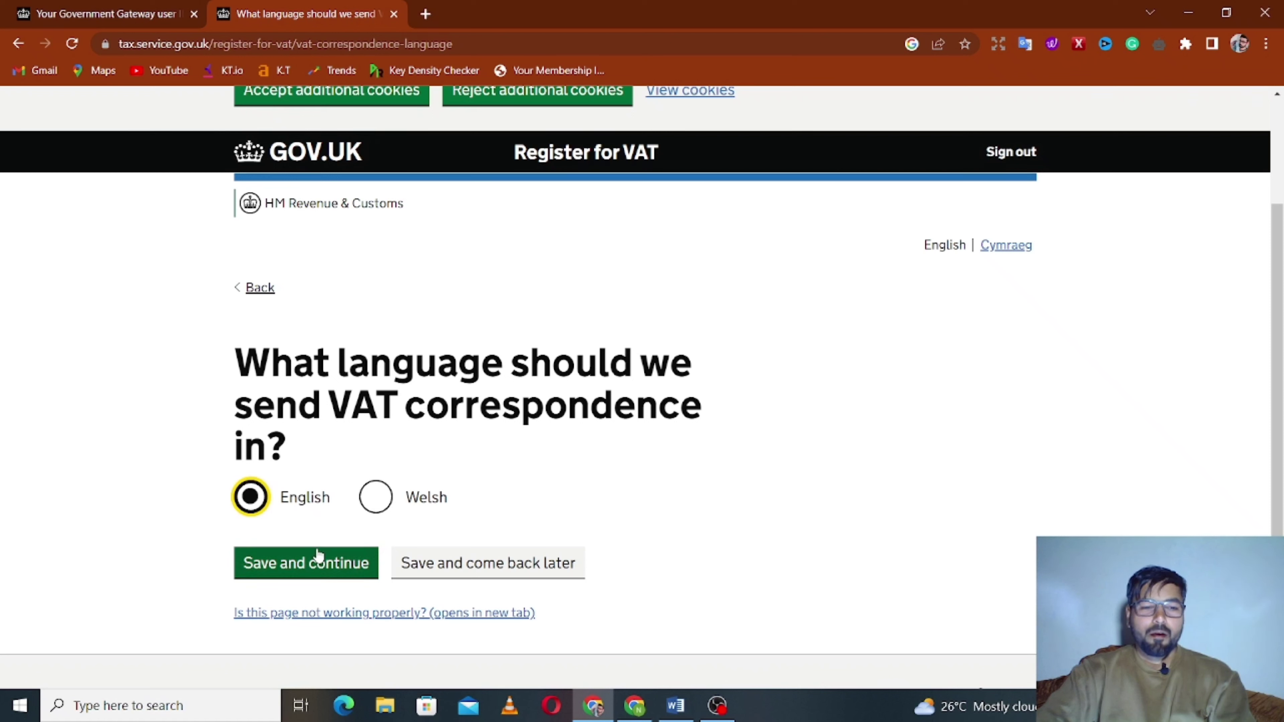
left_click(308, 561)
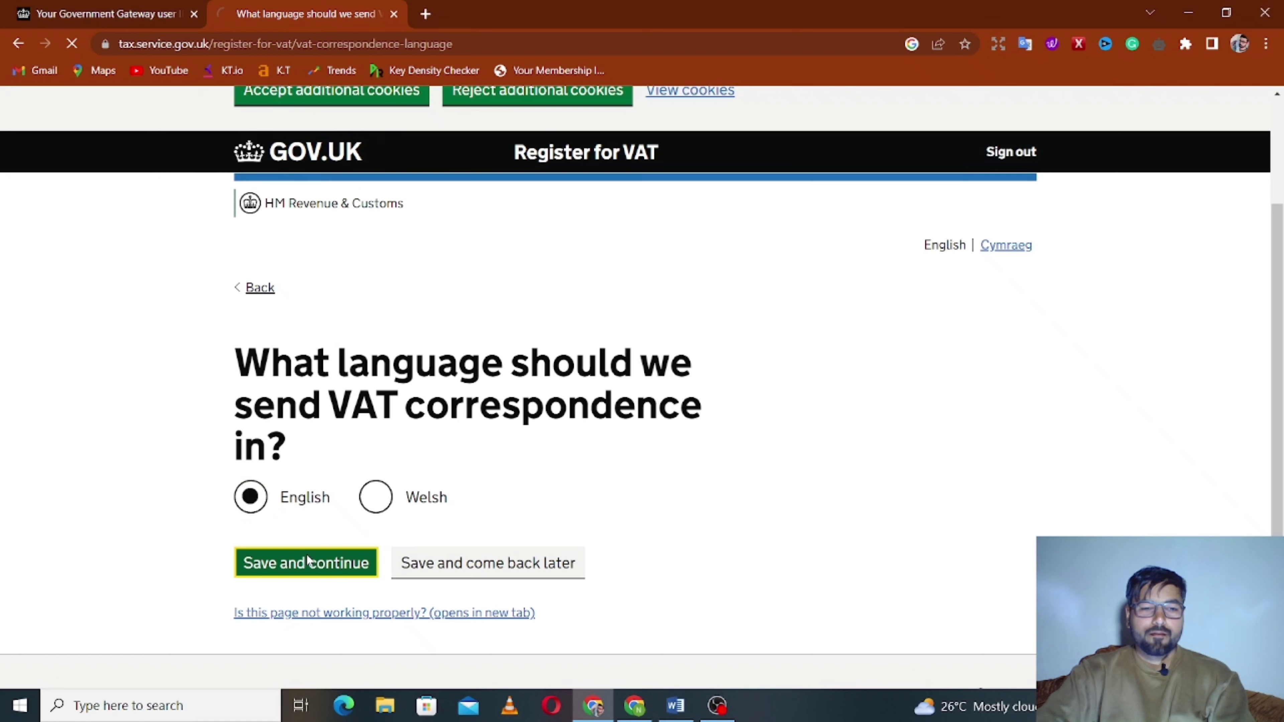
Step: Select Email as the preferred way to contact the business about VAT
scroll(472, 473, "down", 1)
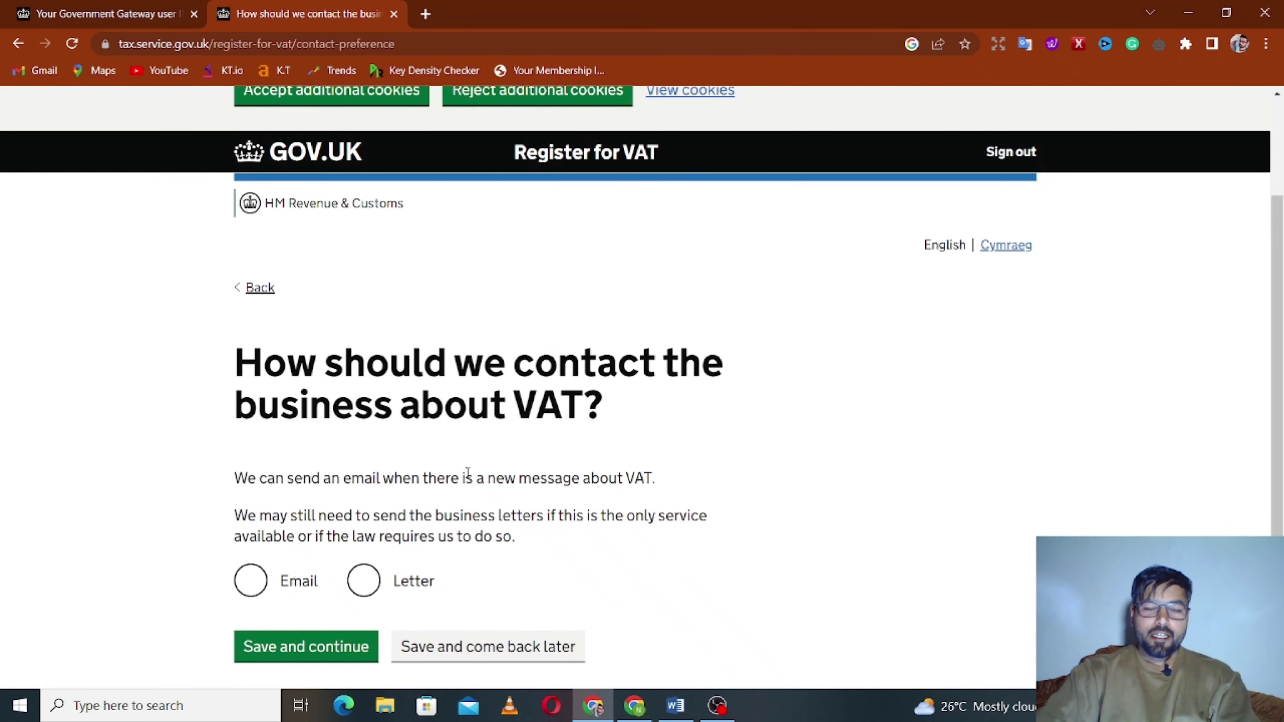
scroll(468, 471, "down", 1)
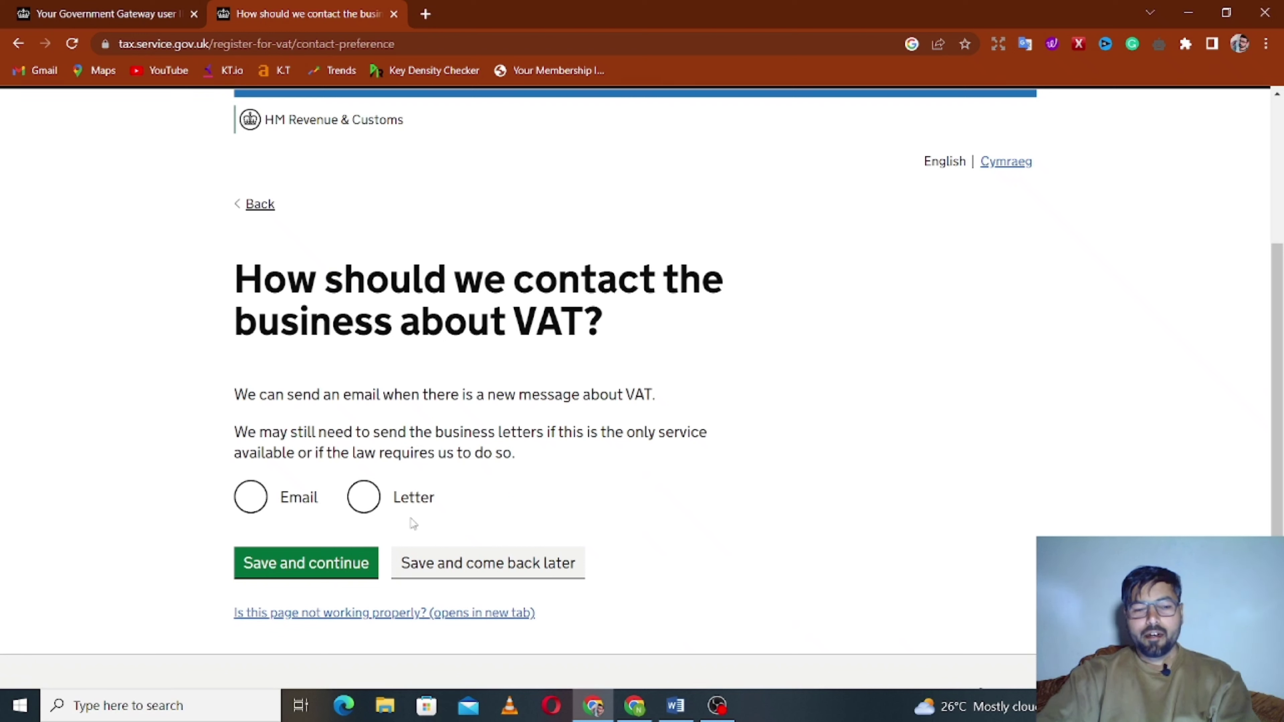
left_click(254, 500)
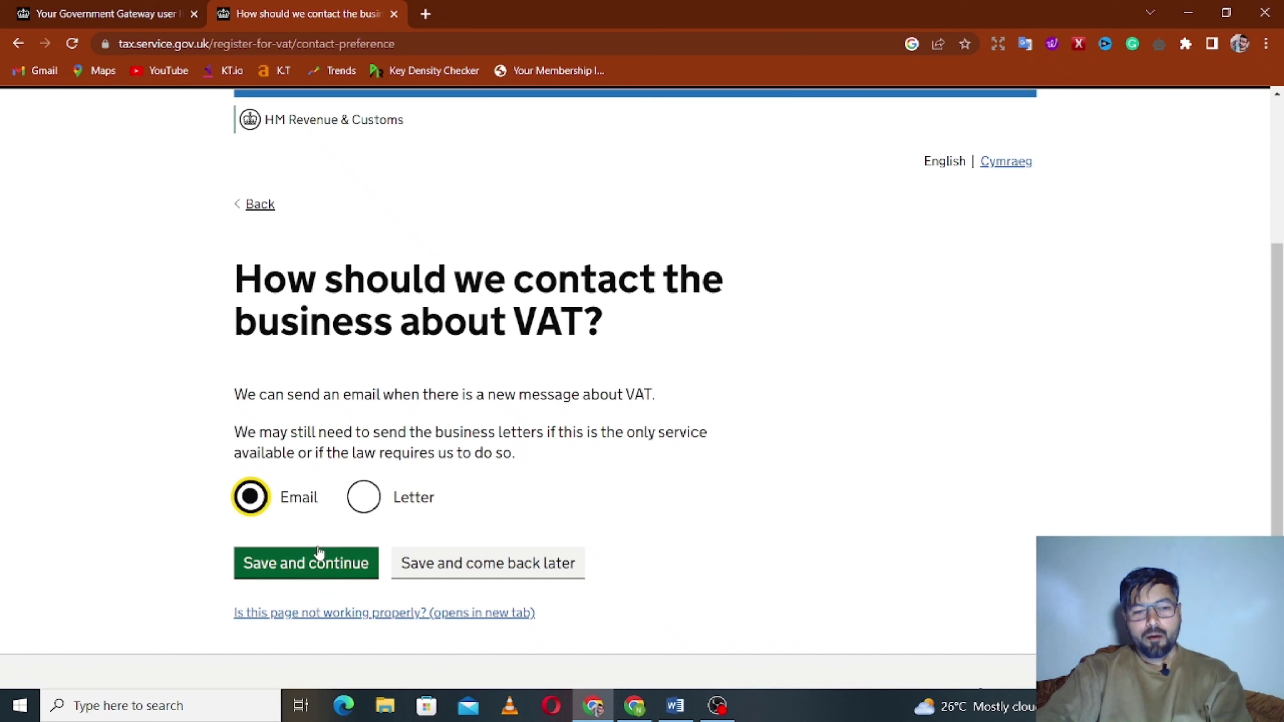
left_click(309, 565)
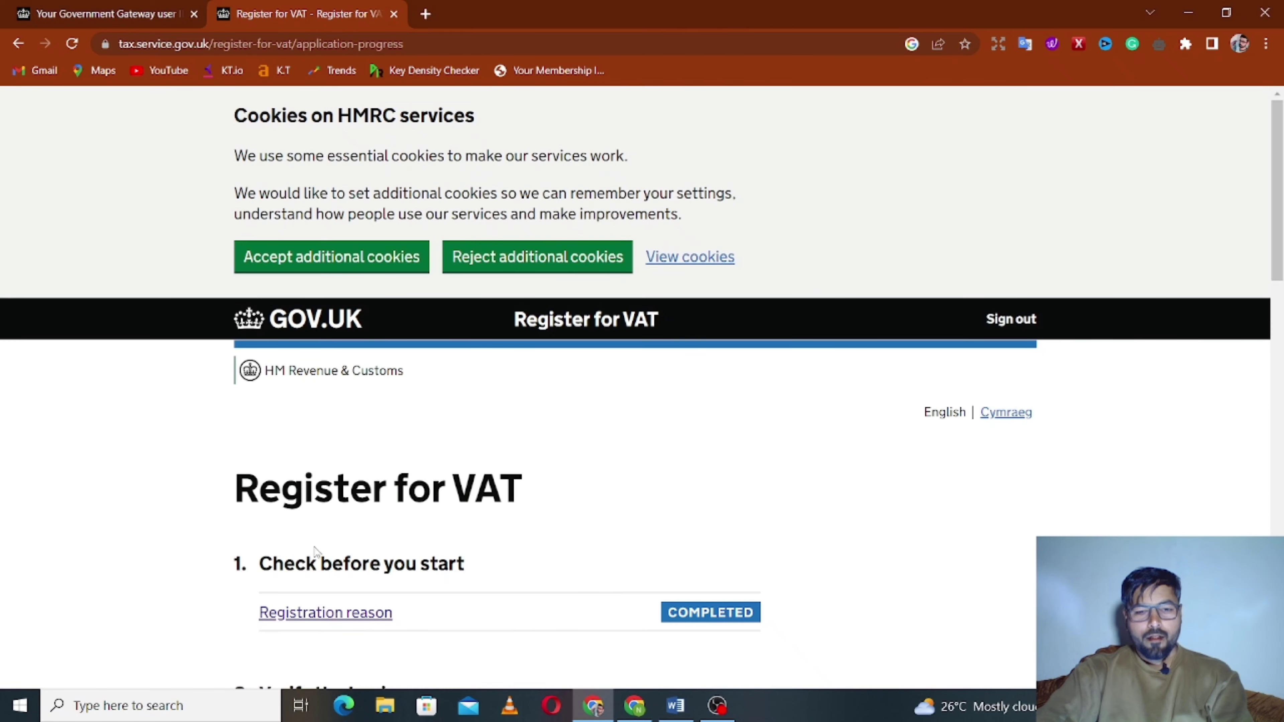
Step: In Business activities, answer No to buying, selling or letting land or property
scroll(316, 552, "down", 10)
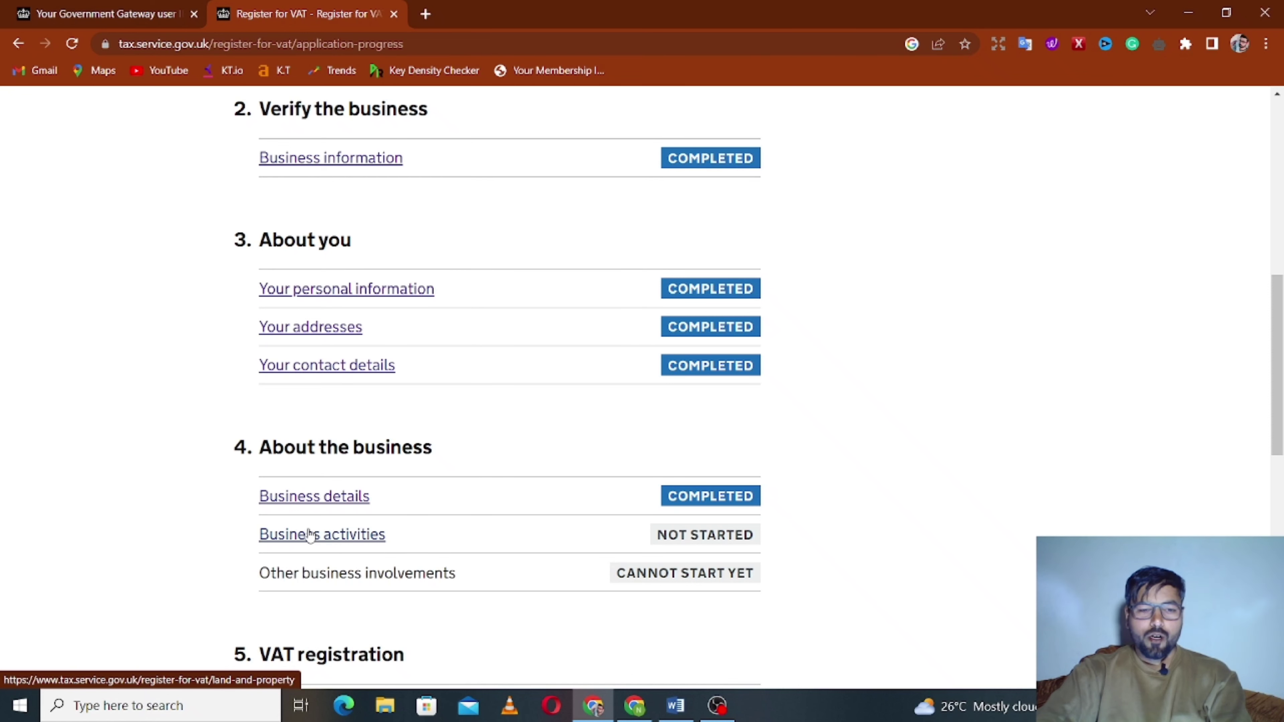
left_click(341, 539)
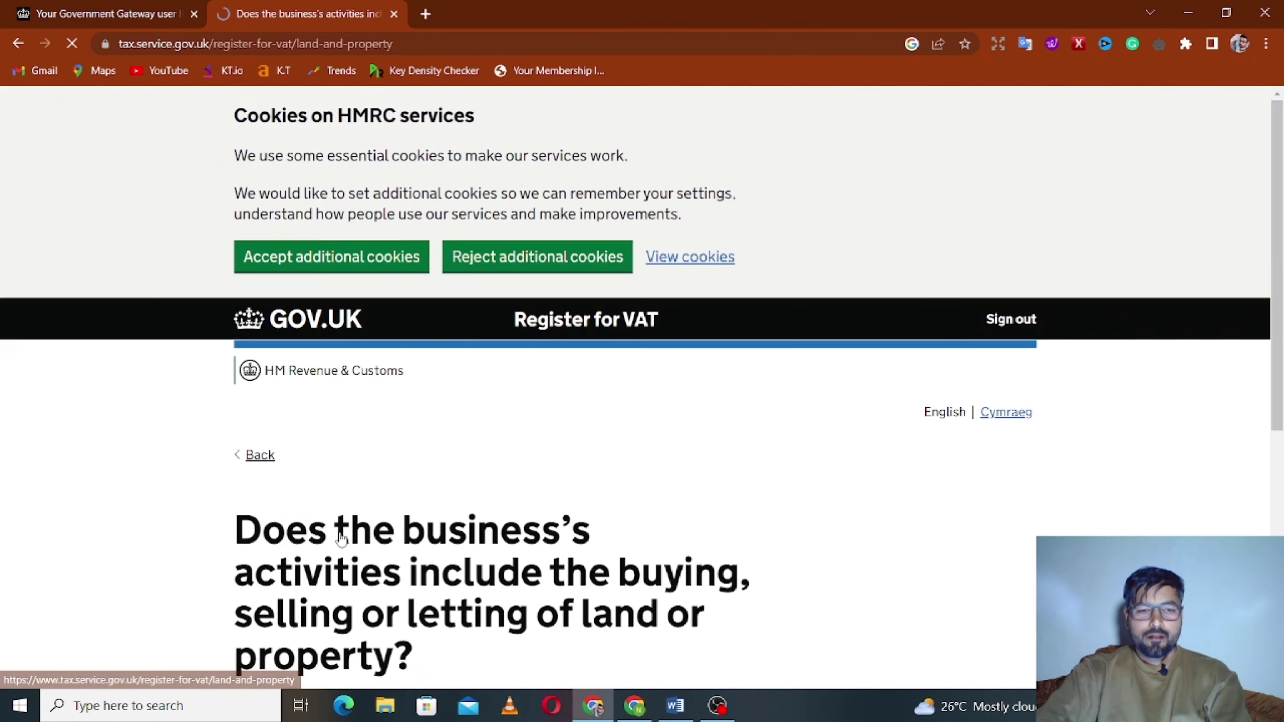
scroll(340, 536, "down", 1)
scroll(338, 539, "down", 3)
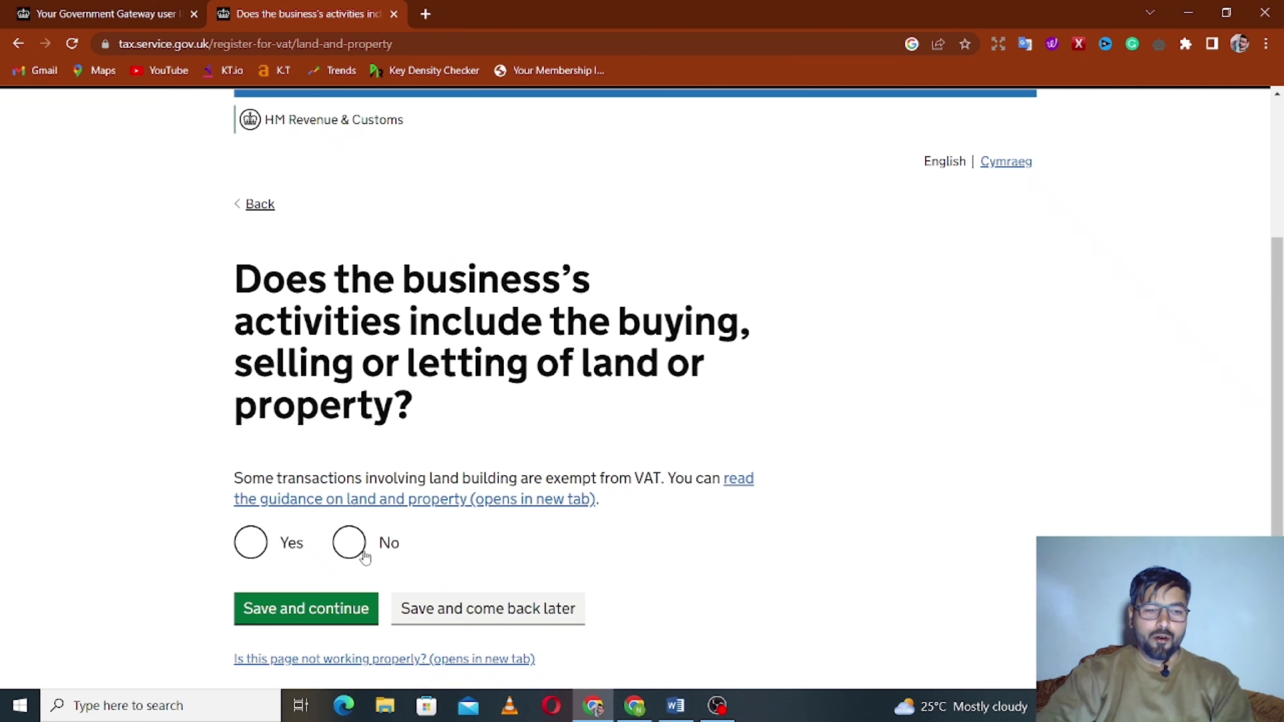
left_click(354, 550)
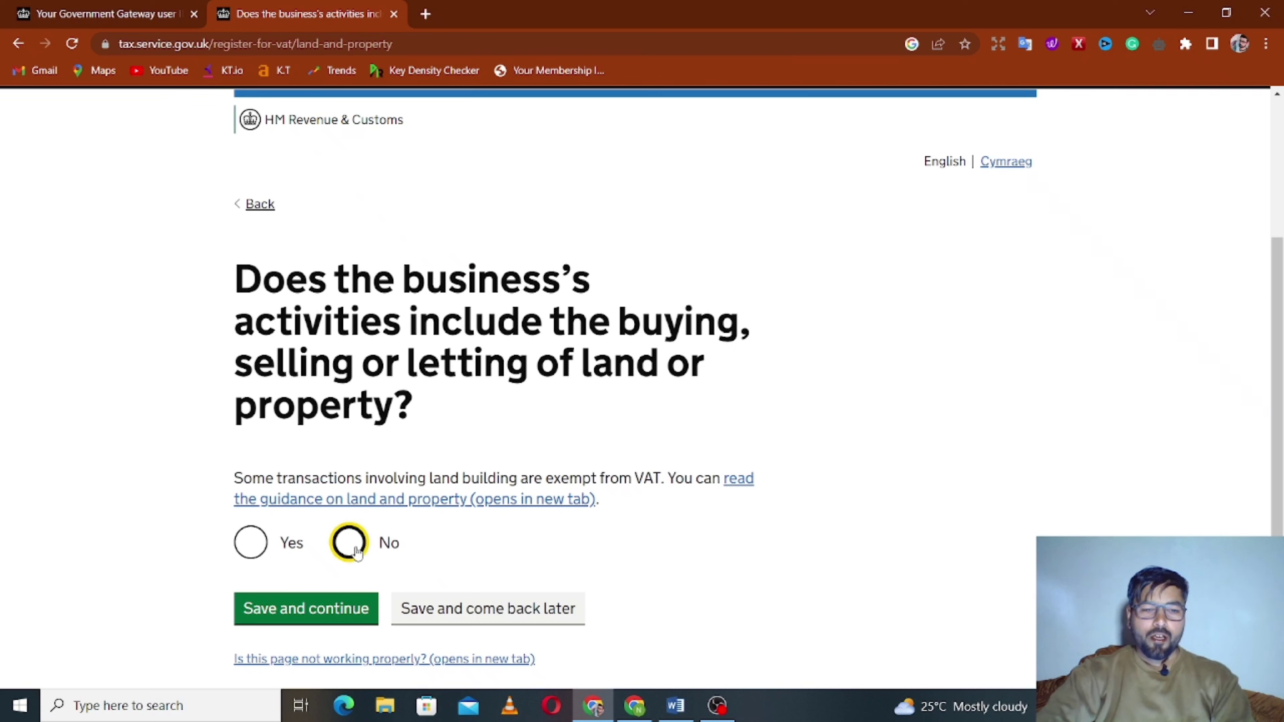
left_click(309, 621)
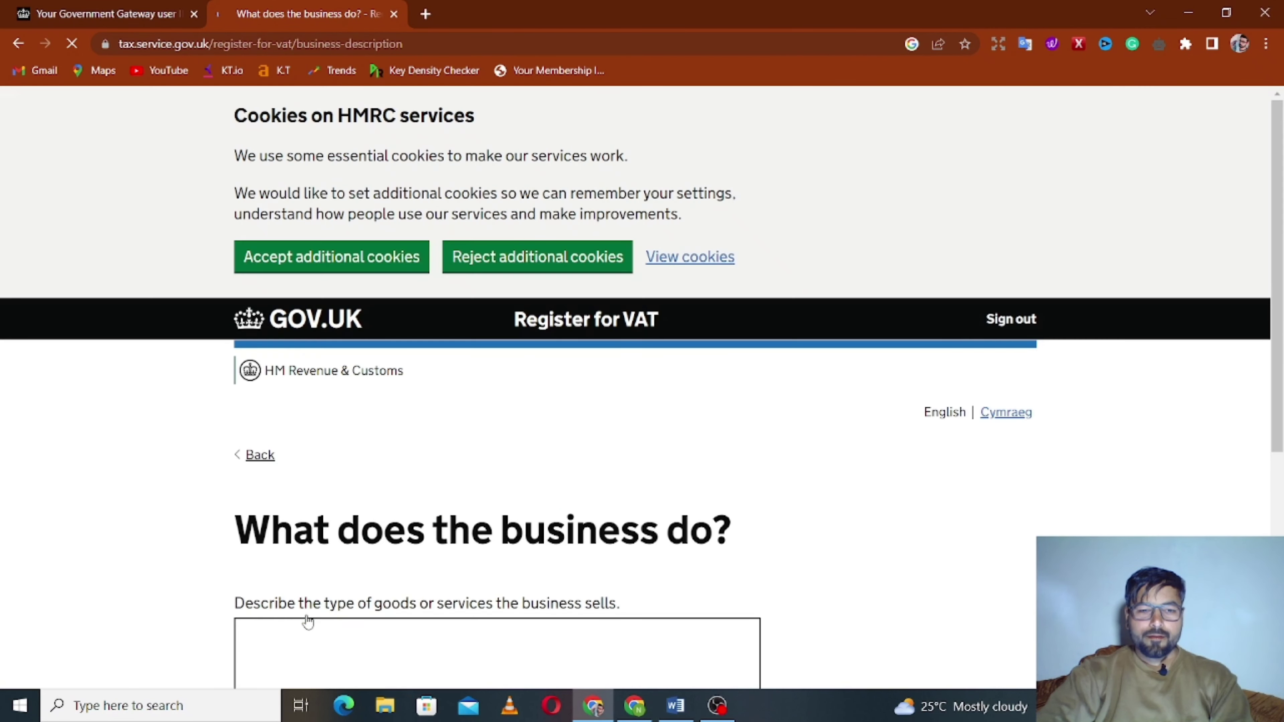
Step: Describe the business activity as 'online retail' and save it
scroll(308, 612, "down", 5)
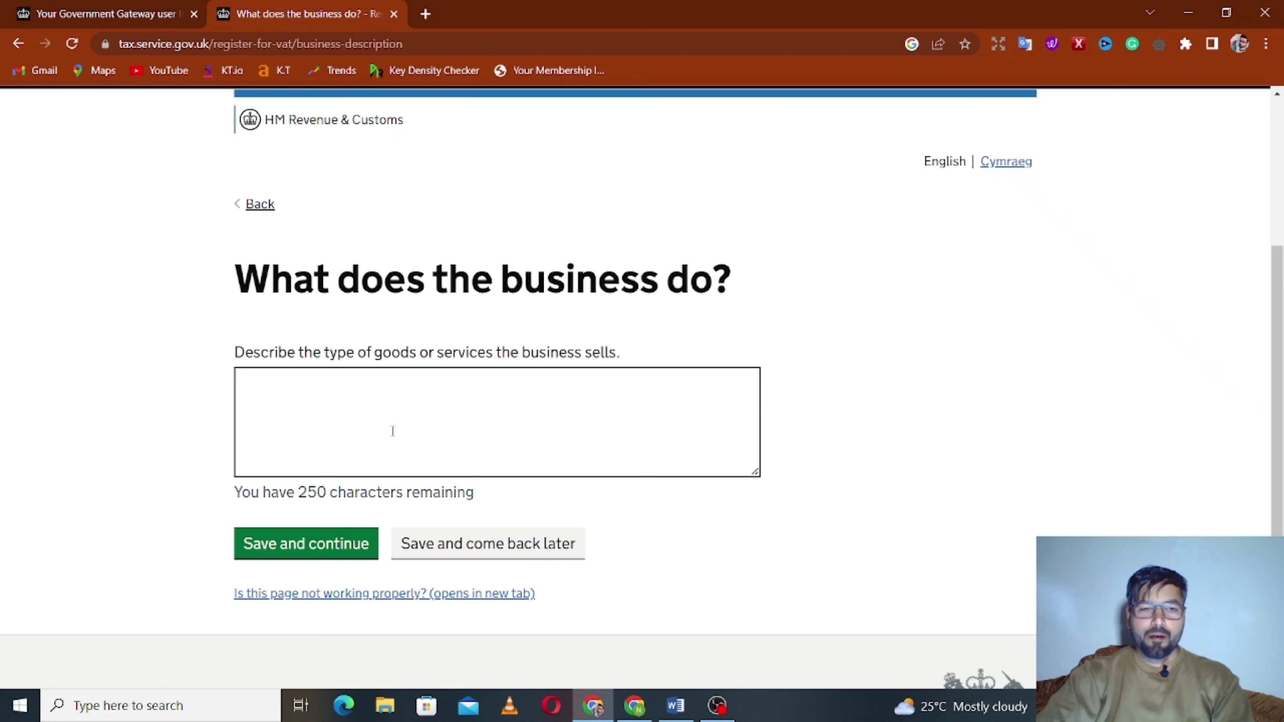
left_click(345, 418)
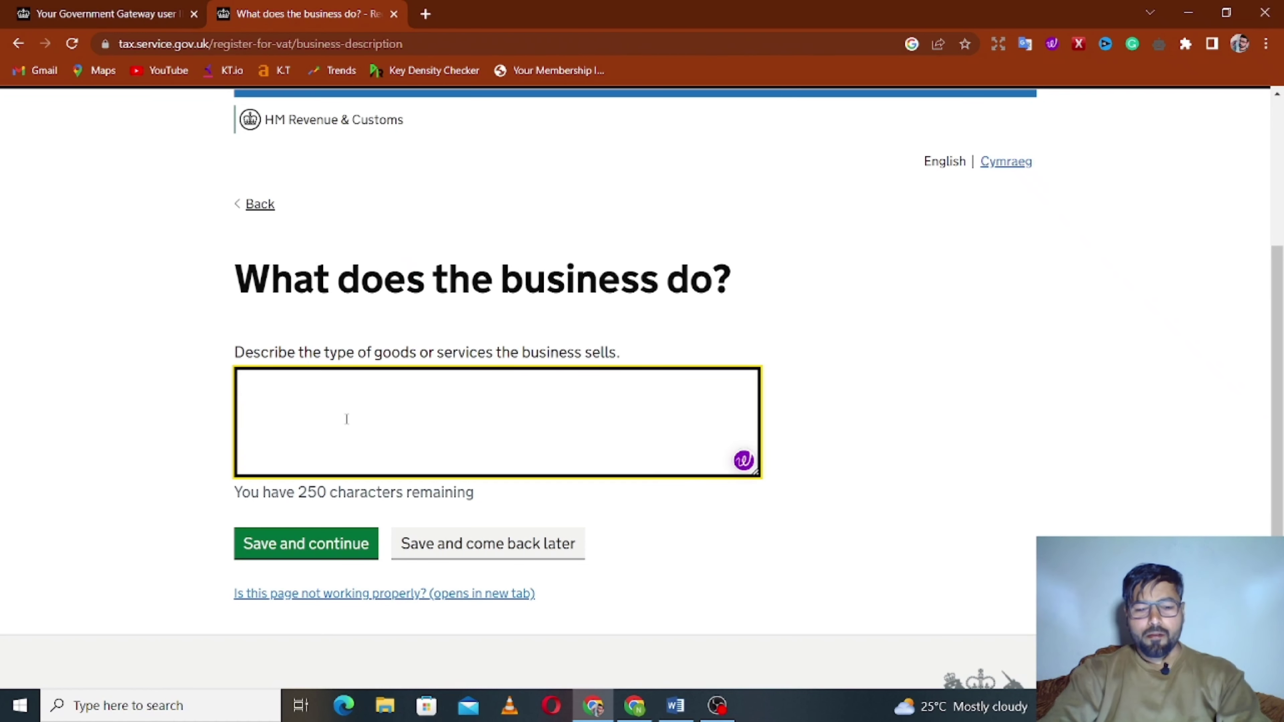
type("online")
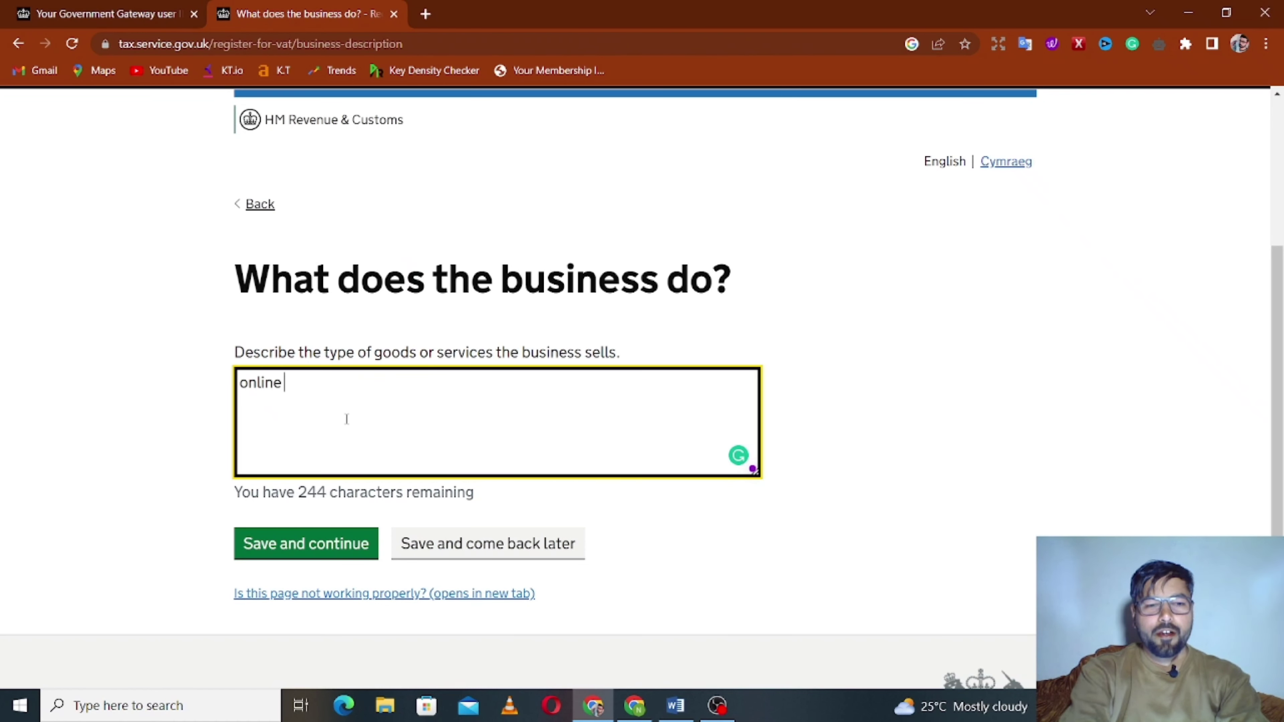
type(" retail")
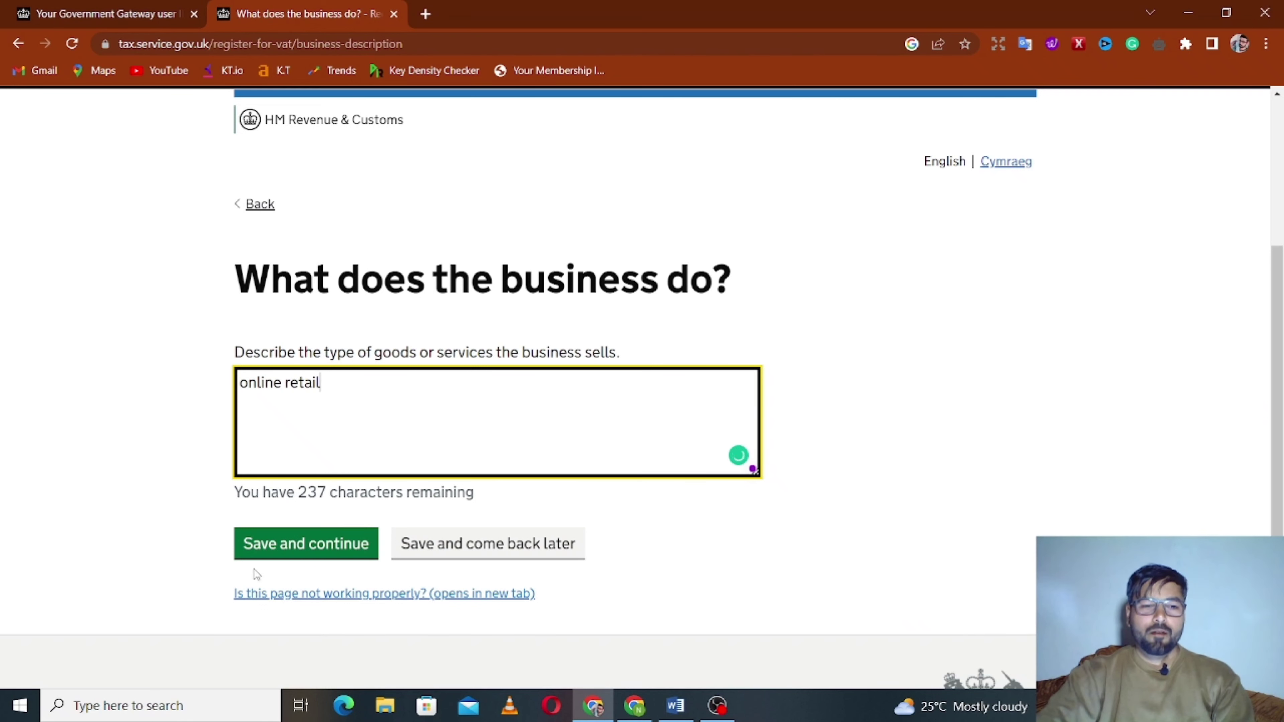
left_click(285, 552)
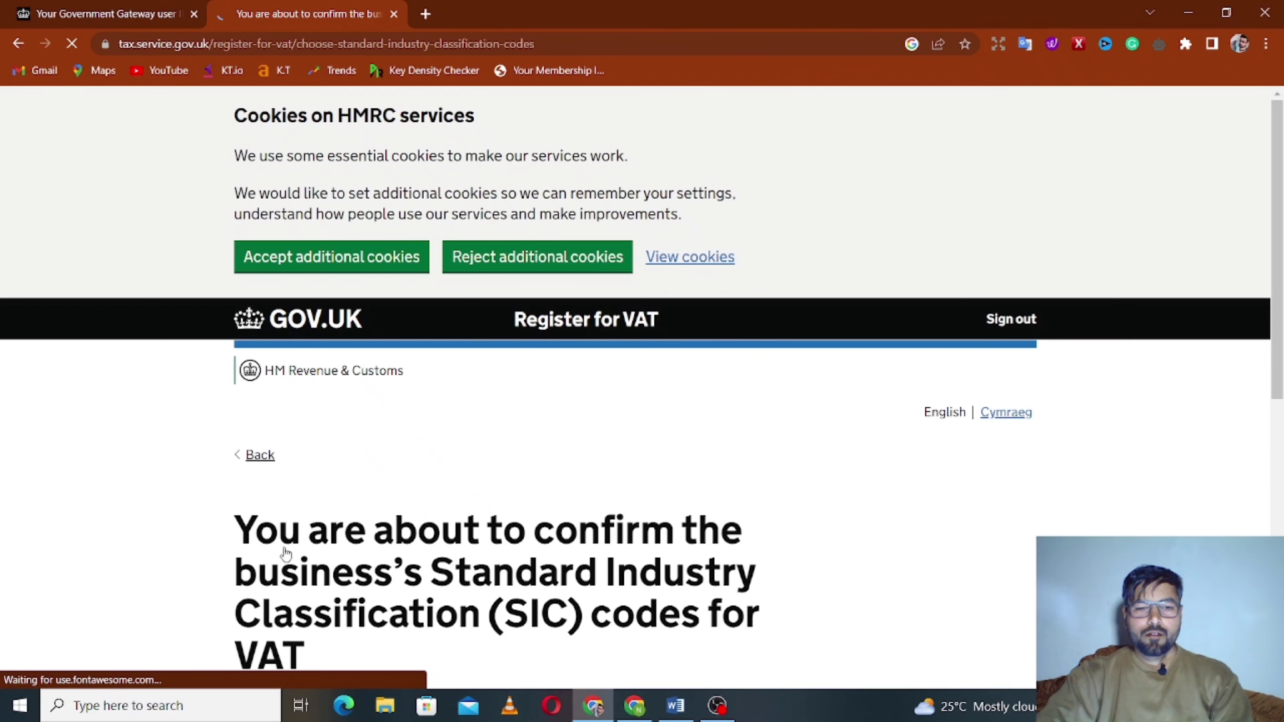
Step: Search SIC codes and confirm 'retail sale not in stores, stalls or markets' as the business's code
scroll(285, 552, "down", 3)
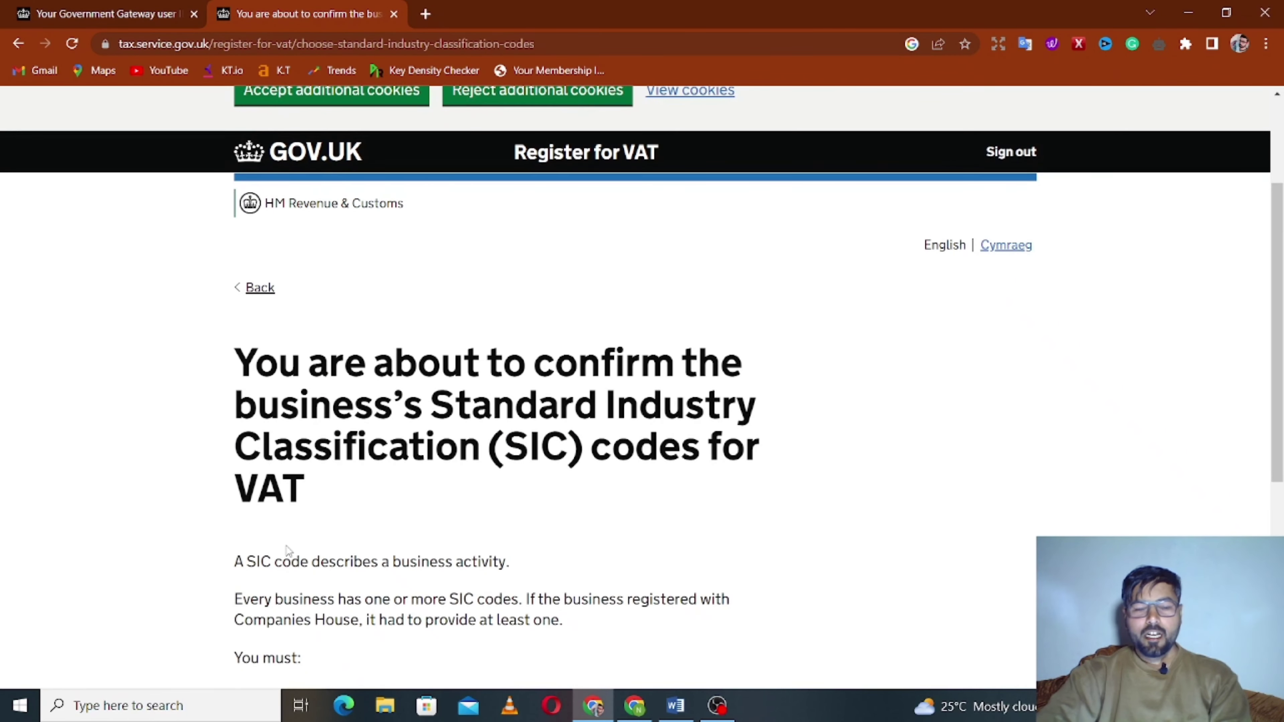
scroll(287, 550, "down", 1)
scroll(288, 551, "down", 2)
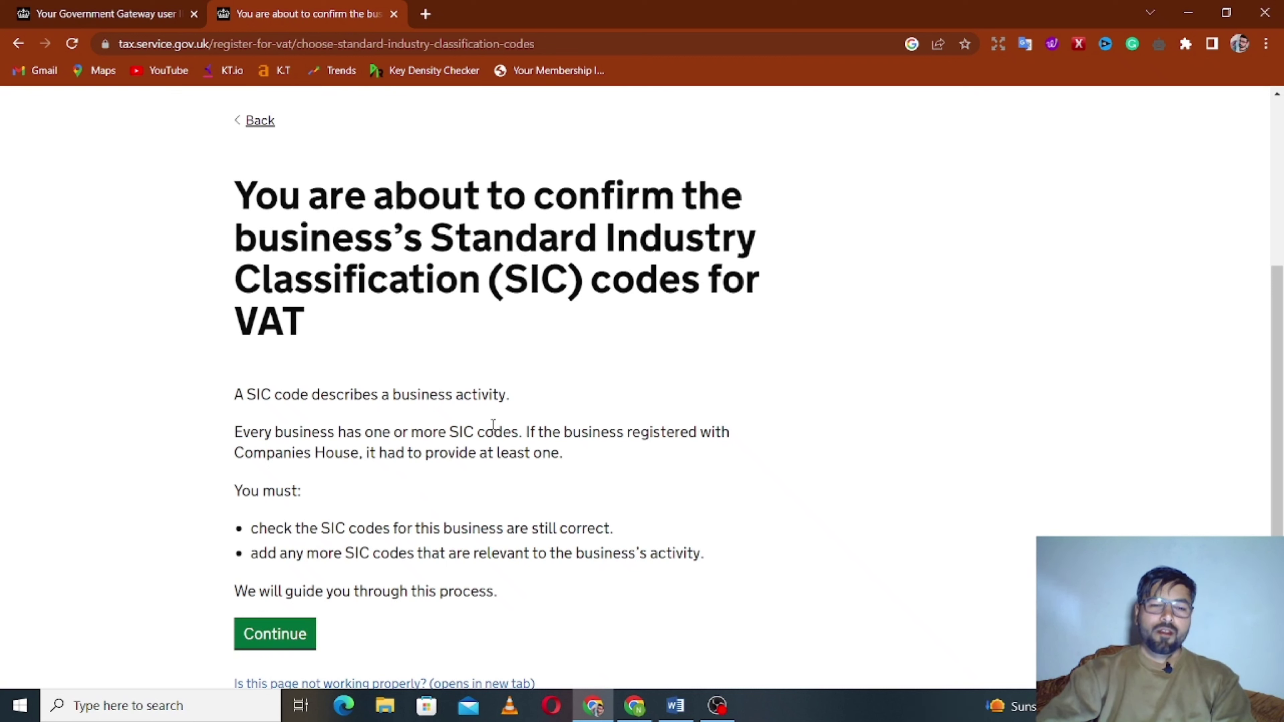
scroll(494, 424, "down", 2)
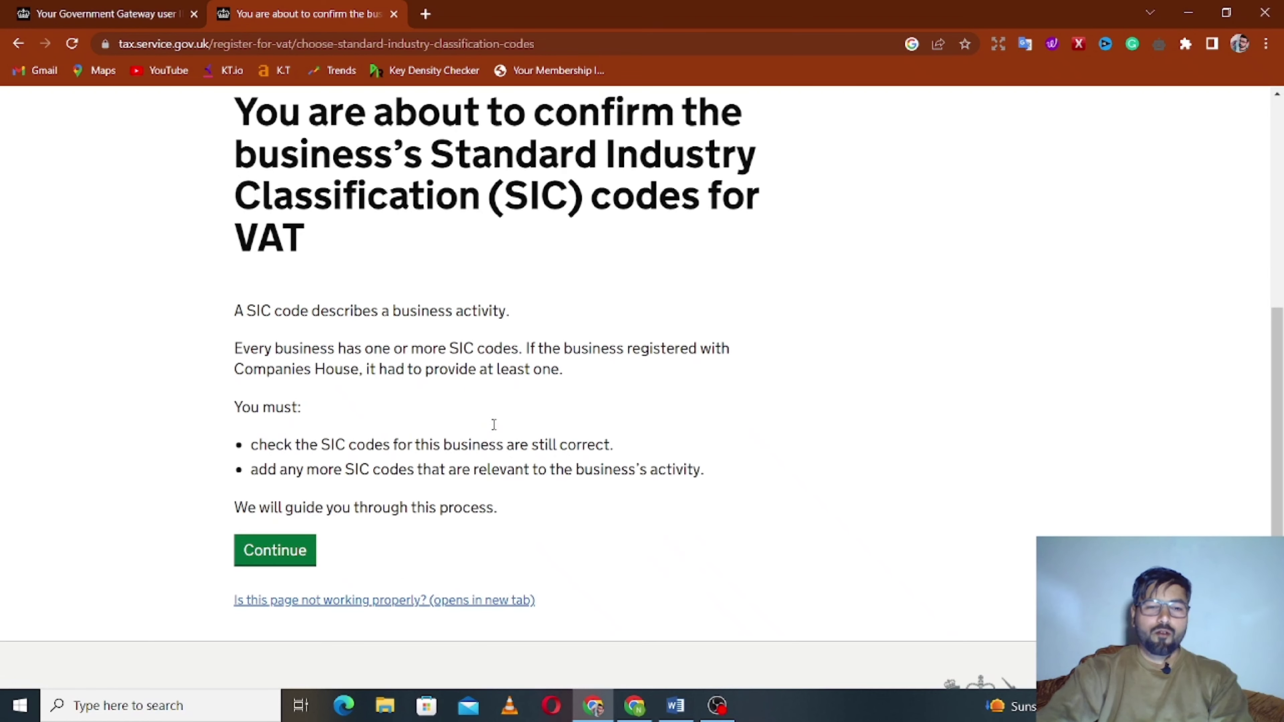
left_click(284, 558)
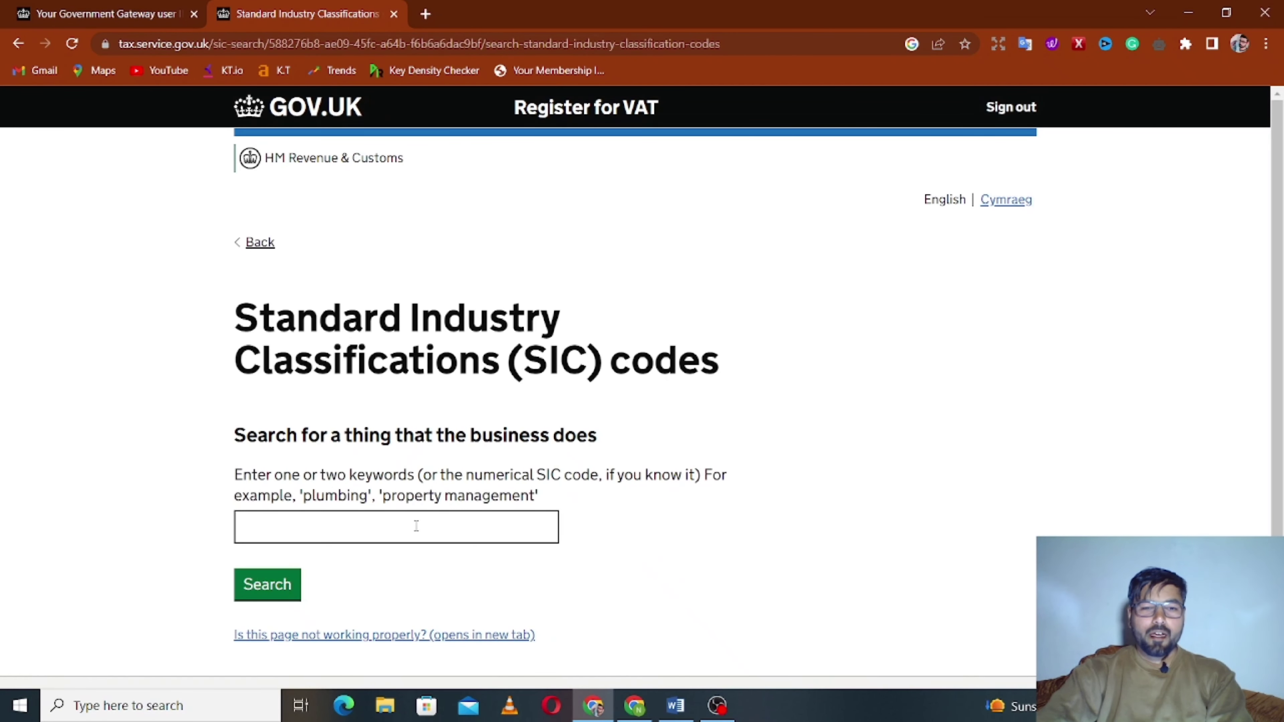
left_click(390, 528)
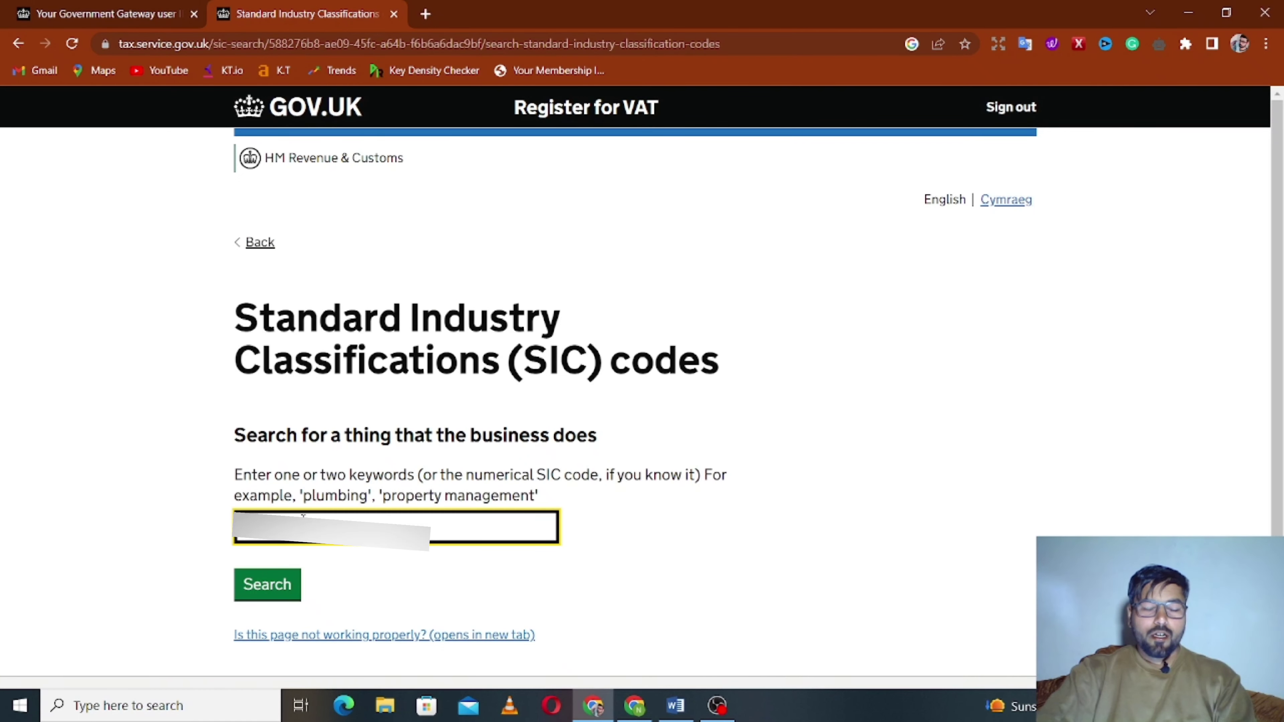
left_click(274, 590)
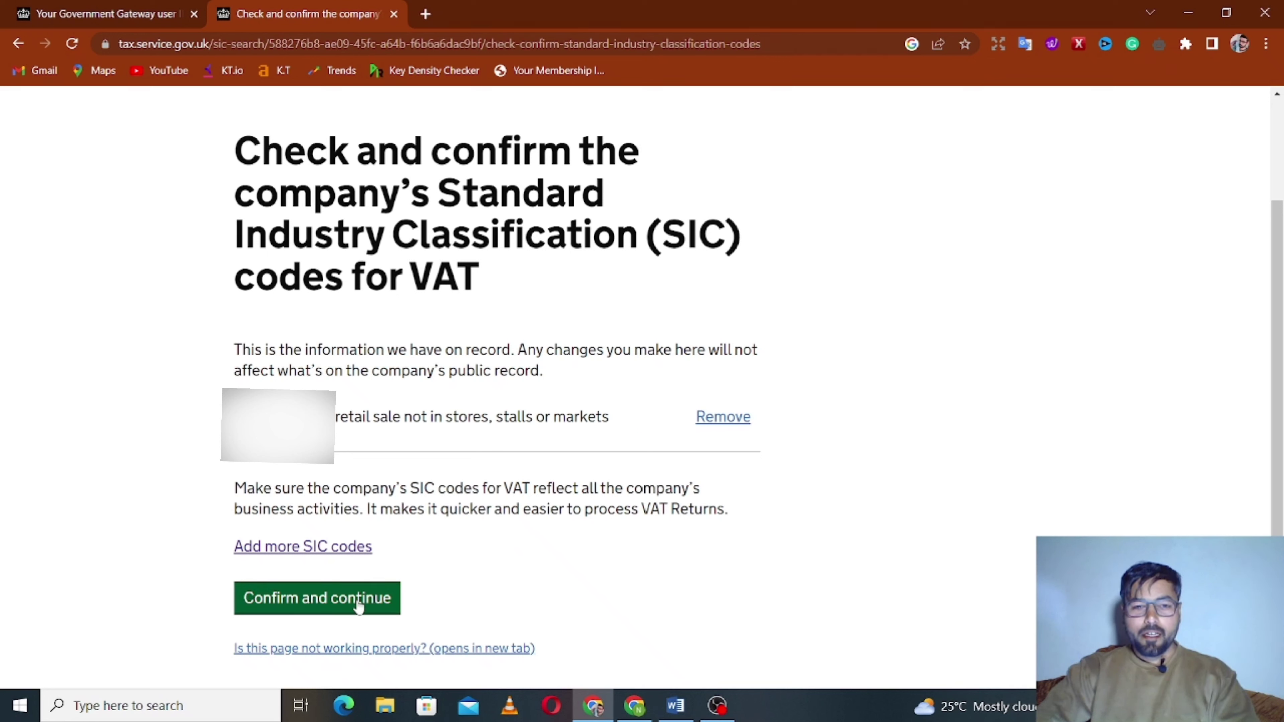
left_click(358, 605)
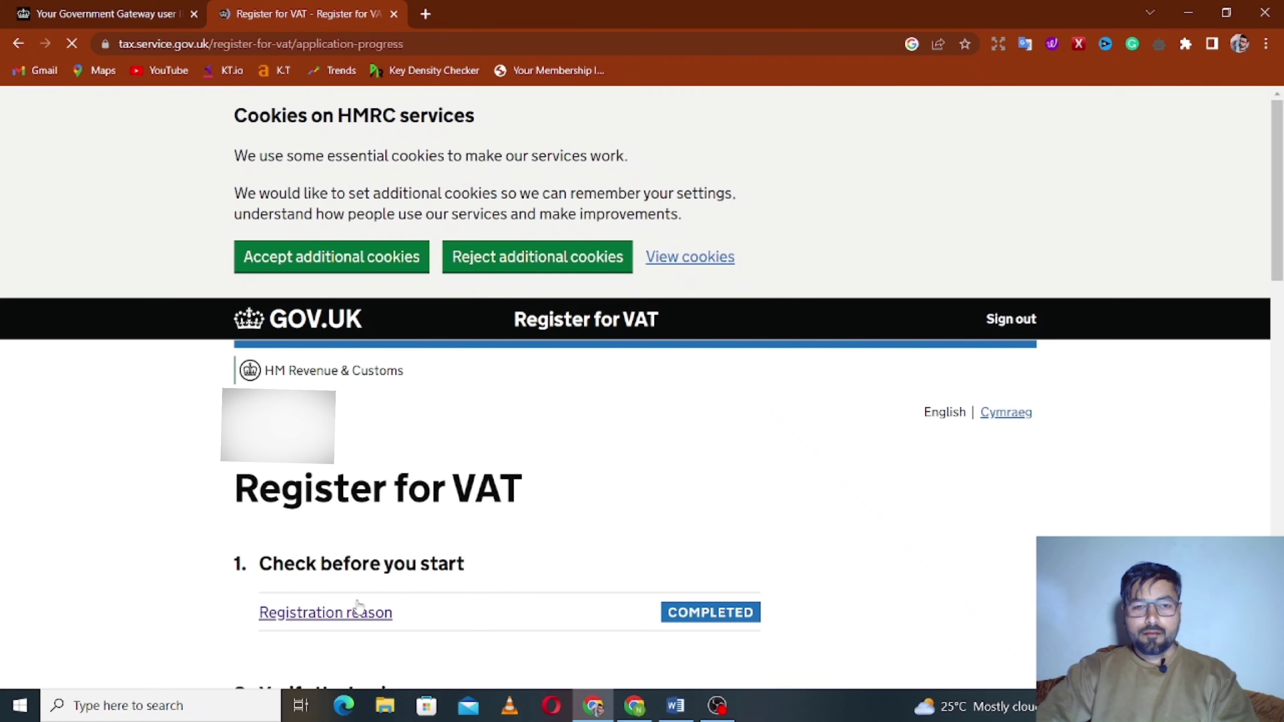
Step: Answer No to involvement in other businesses during the last 2 years and return to tasks
scroll(357, 606, "down", 3)
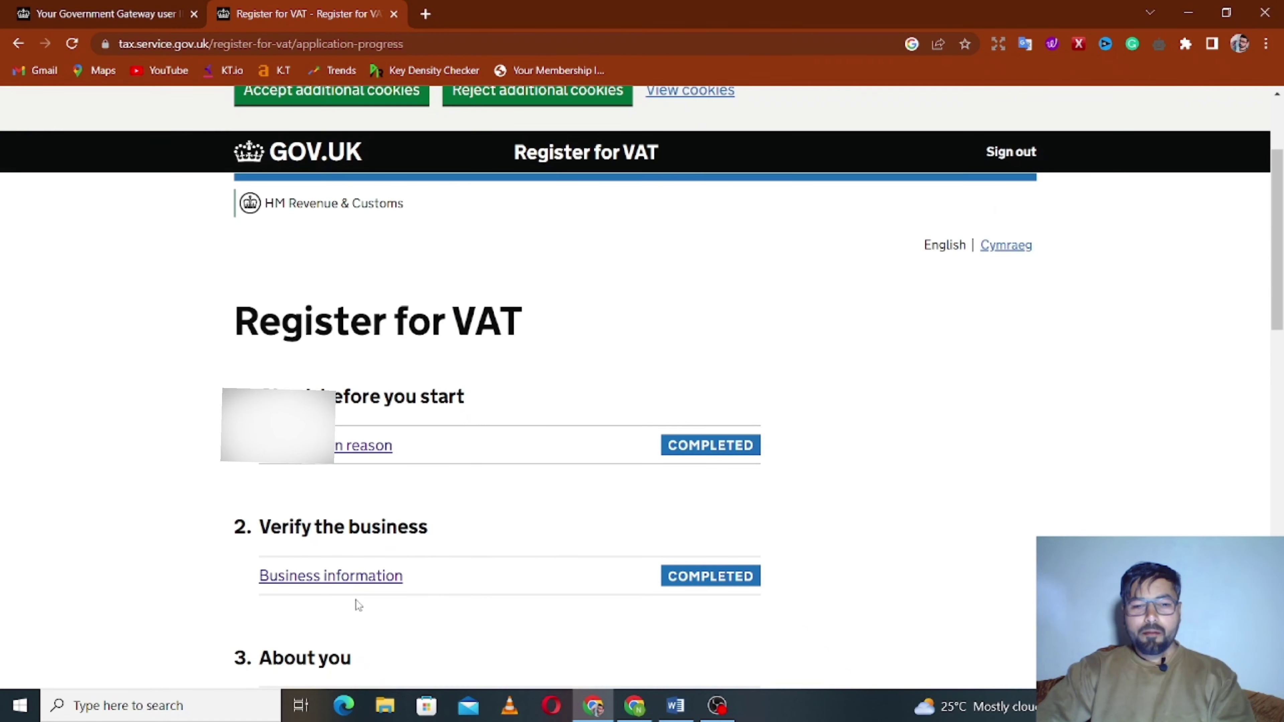
scroll(357, 605, "down", 1)
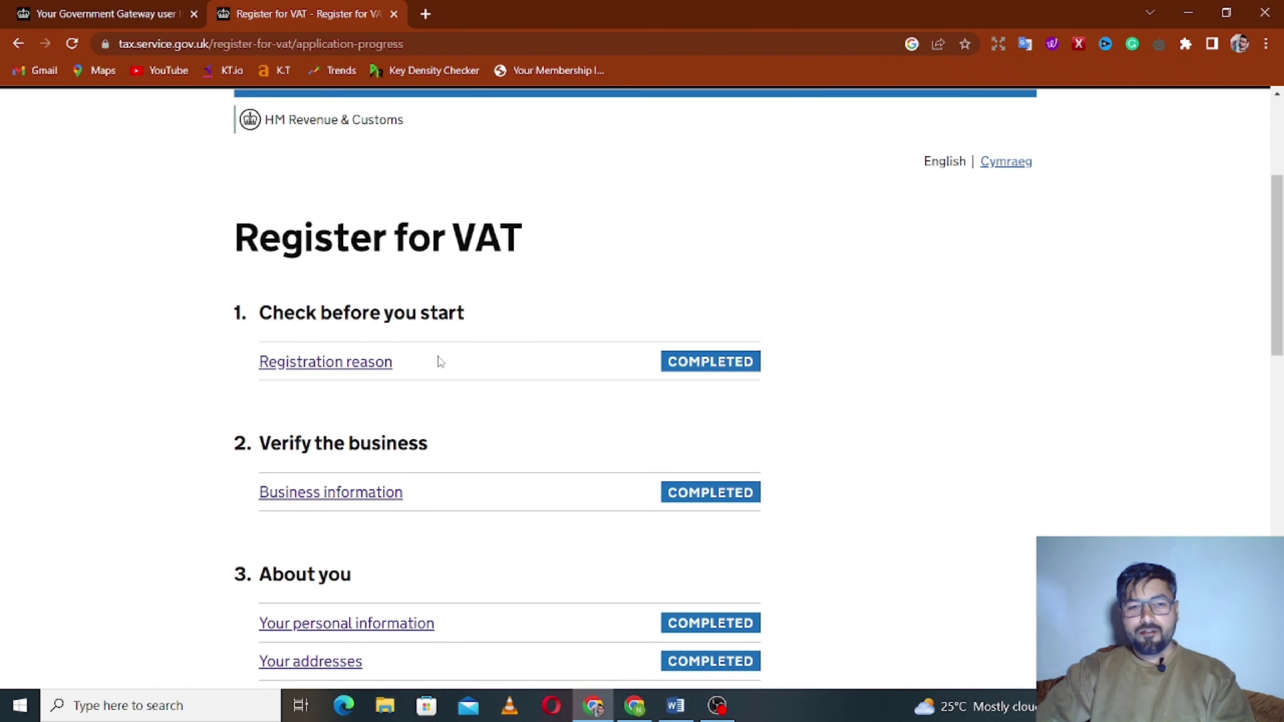
scroll(412, 410, "down", 5)
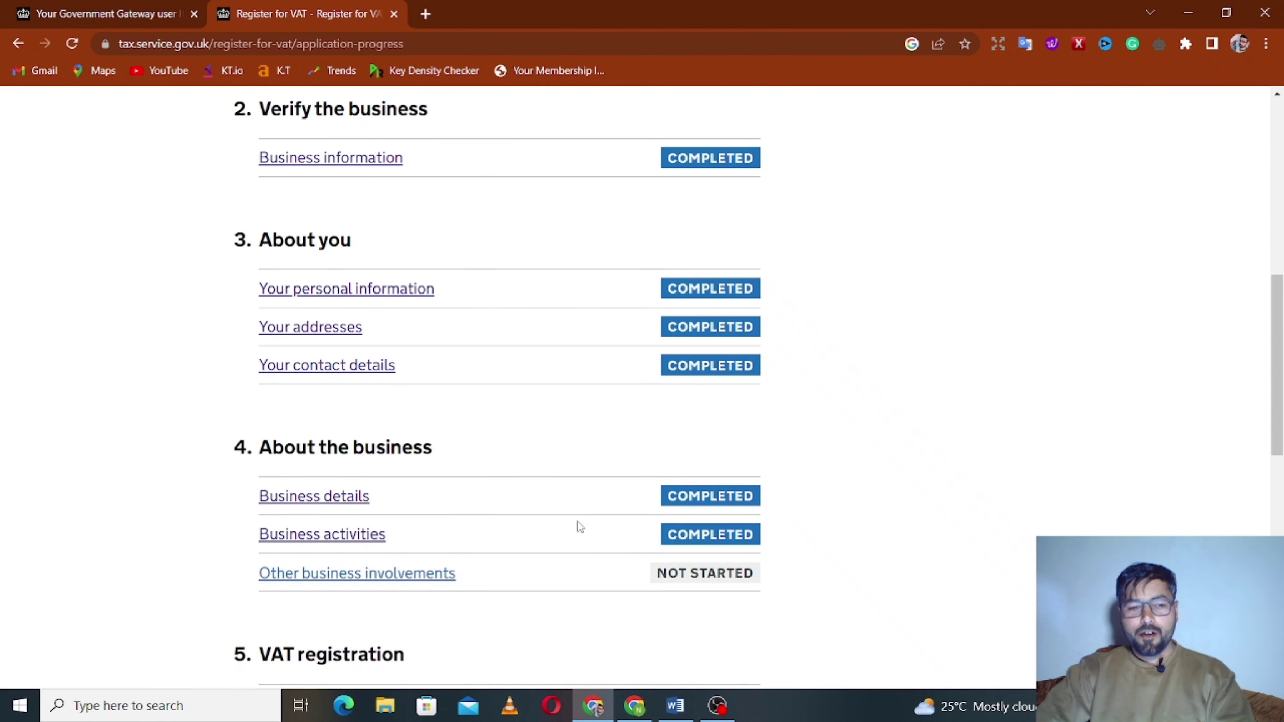
scroll(411, 523, "down", 1)
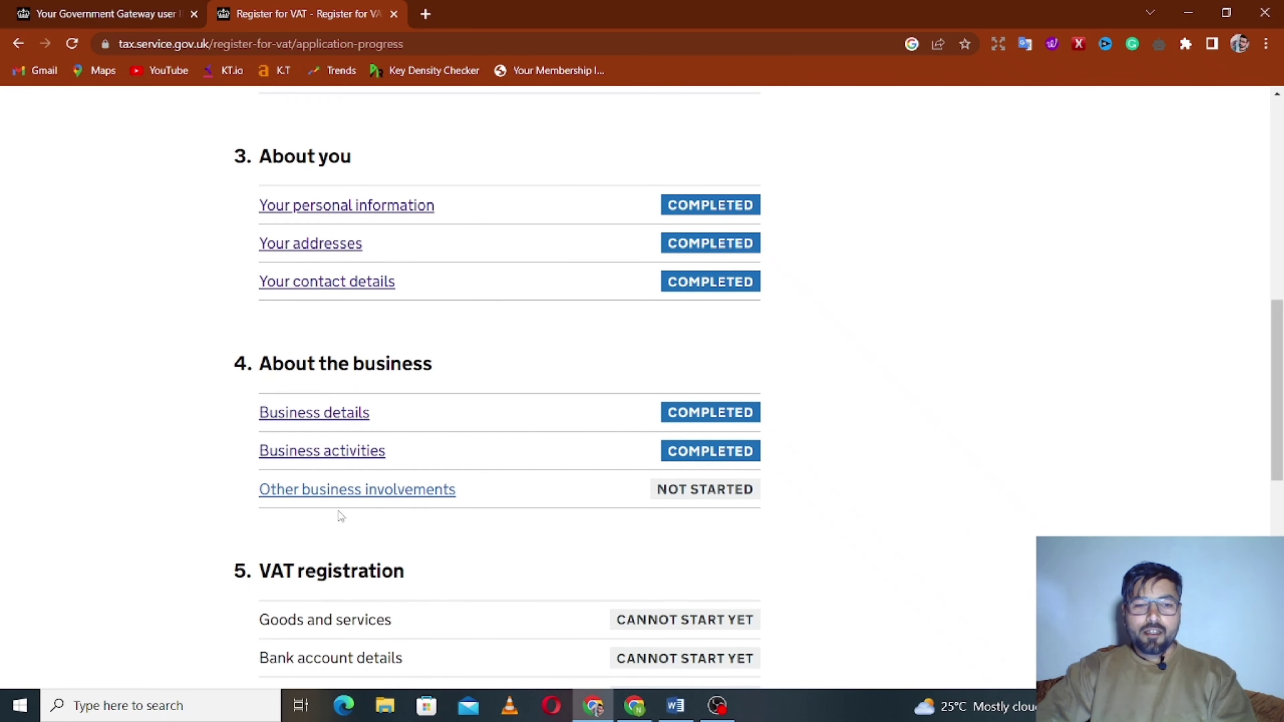
left_click(356, 496)
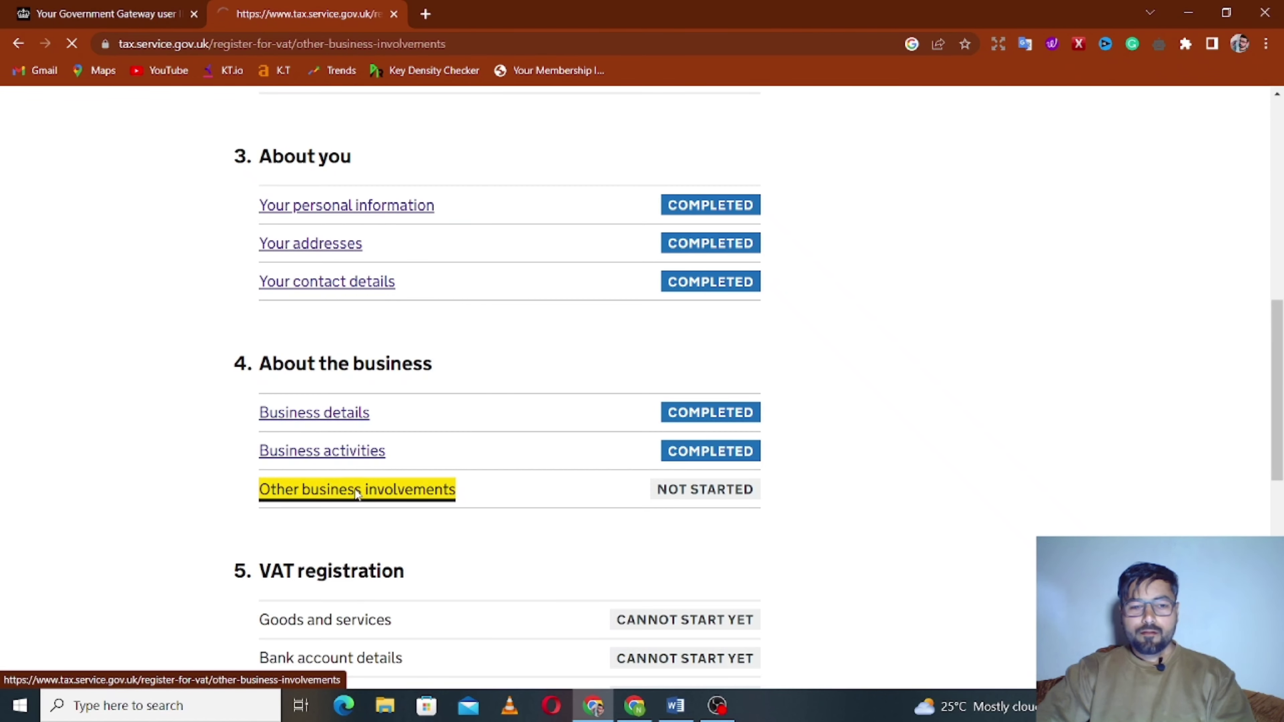
scroll(355, 493, "down", 3)
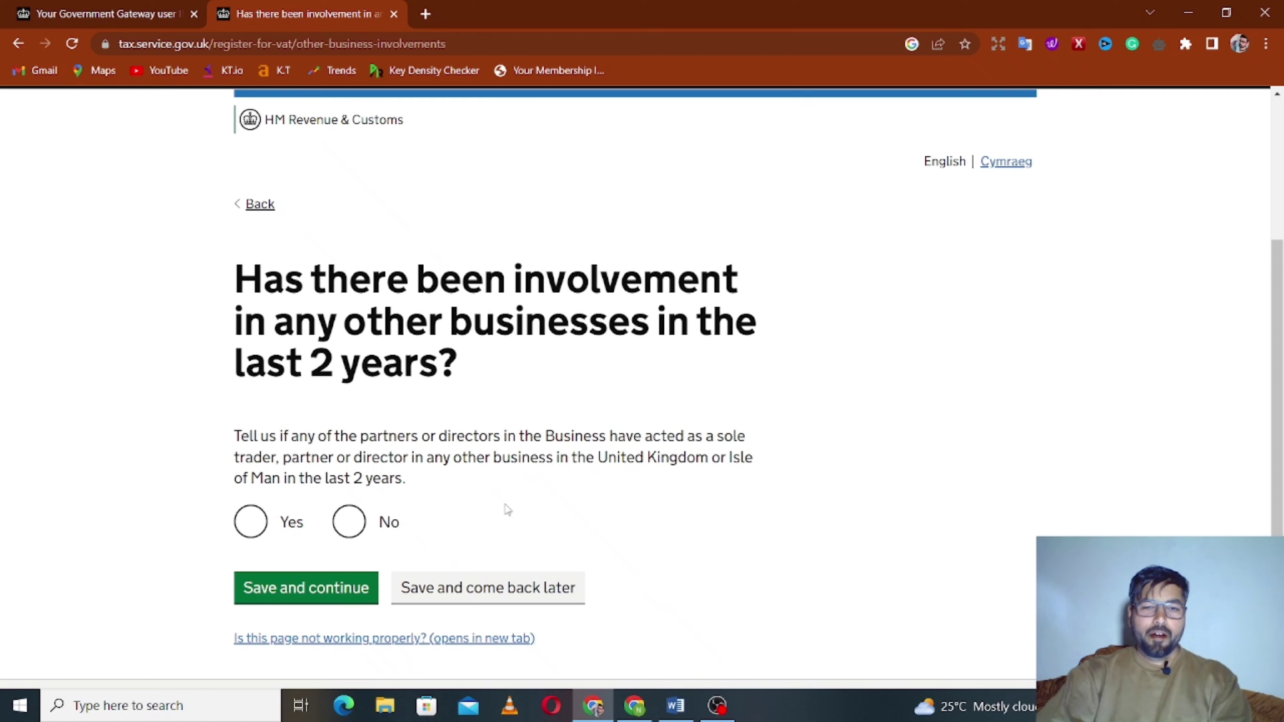
left_click(355, 517)
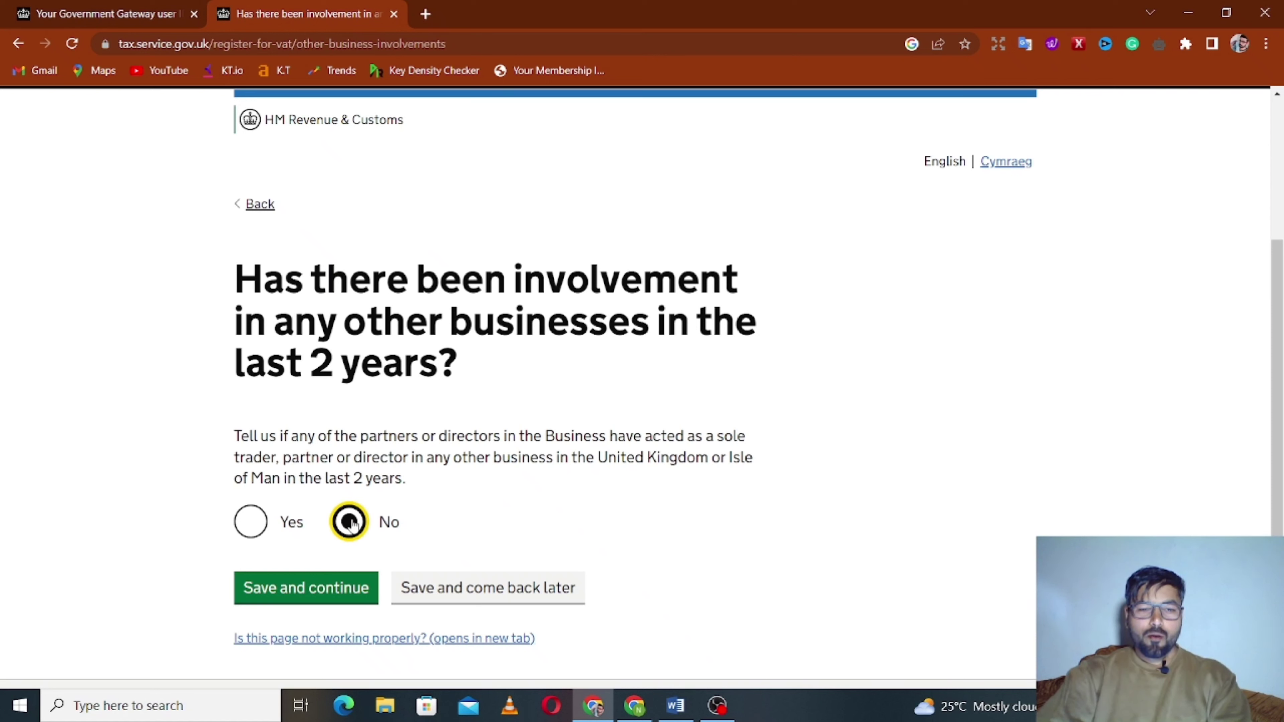
left_click(299, 589)
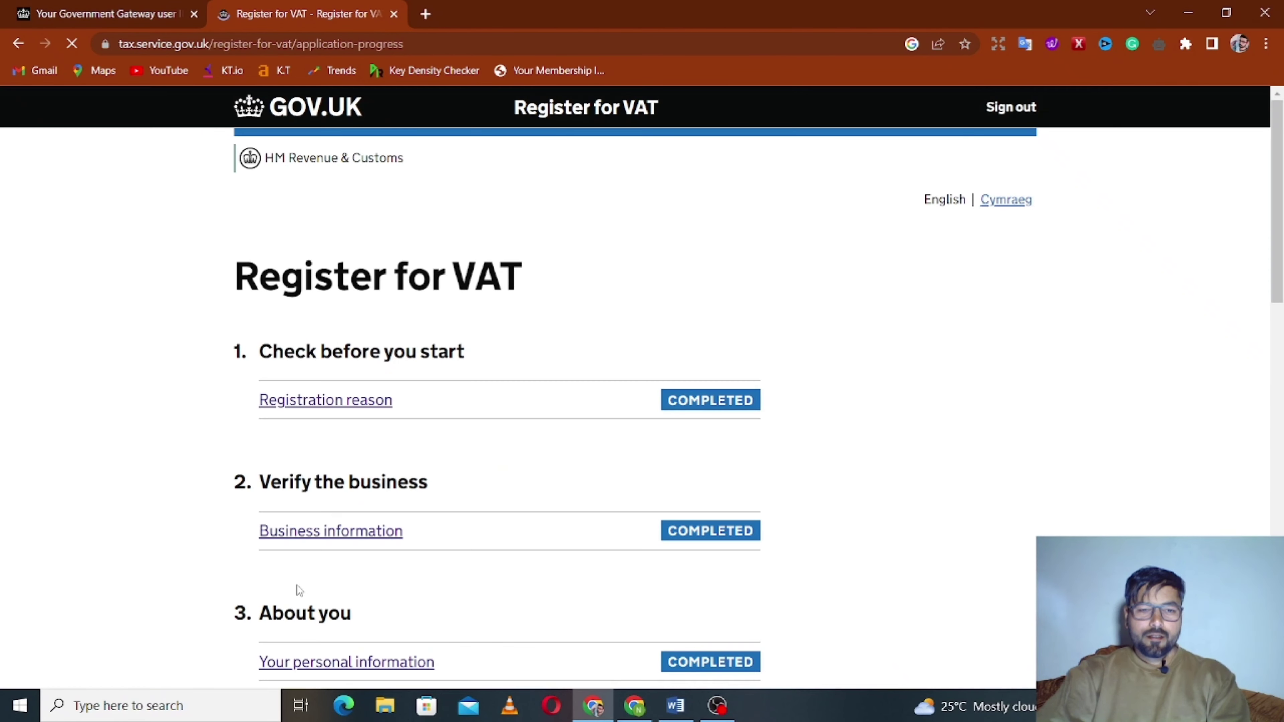
scroll(301, 589, "down", 10)
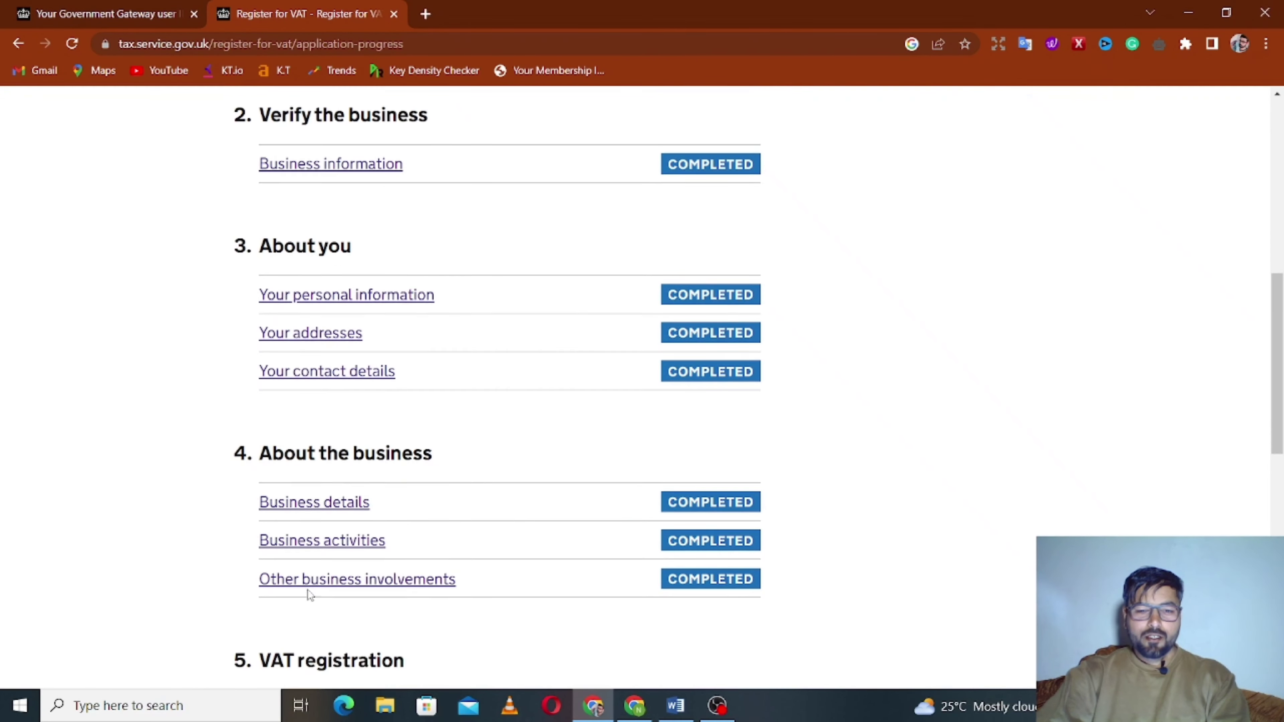
scroll(308, 590, "down", 4)
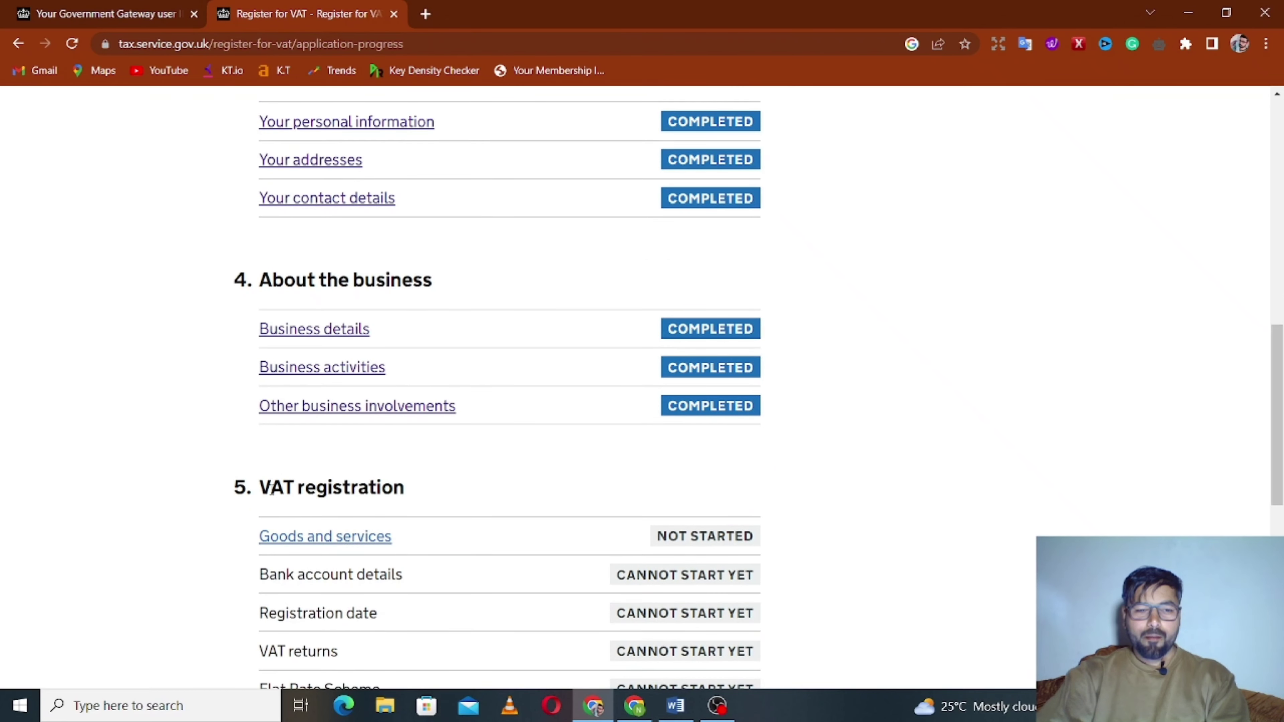
Step: In Goods and services, answer No to trading goods outside the UK
left_click(324, 537)
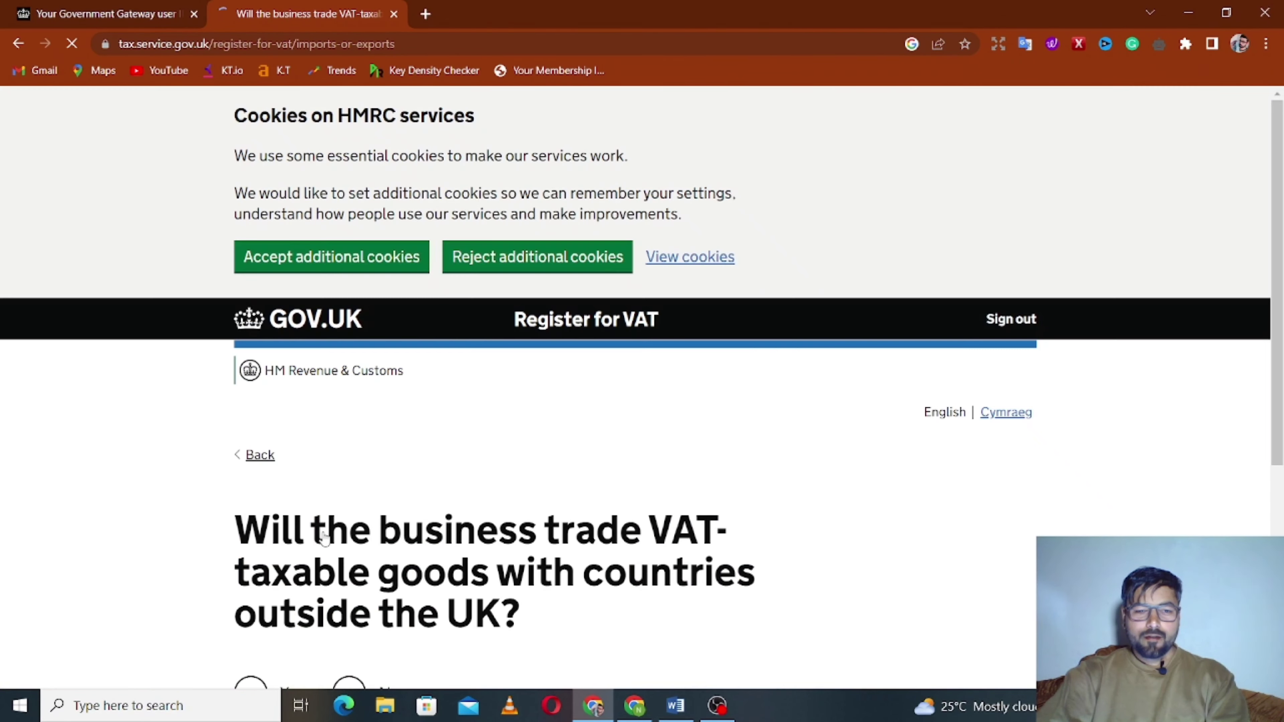
scroll(324, 537, "down", 3)
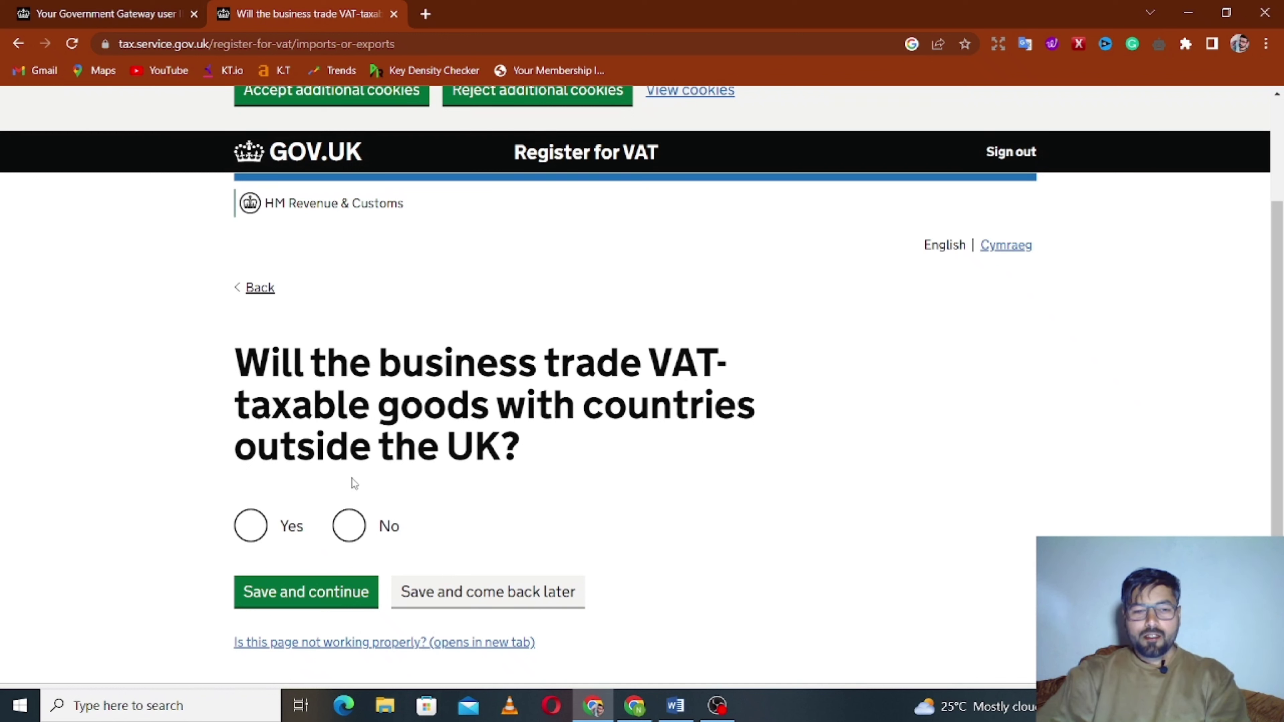
left_click(348, 526)
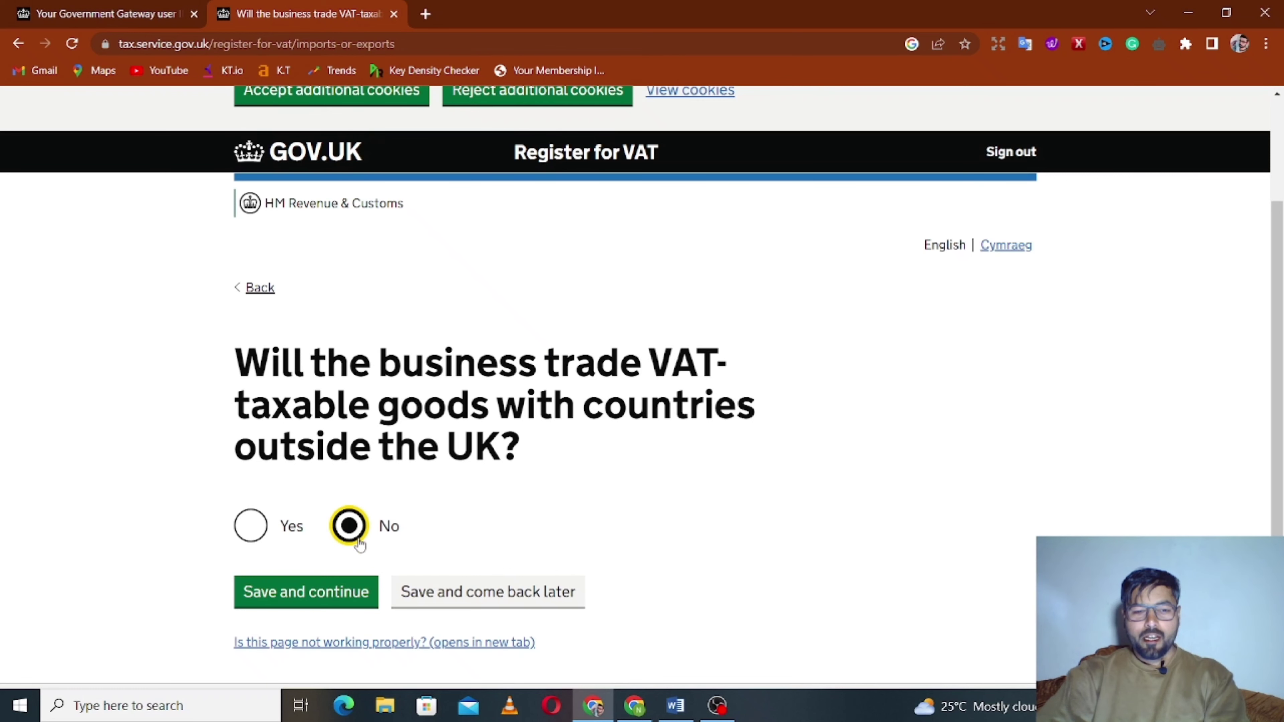
left_click(306, 596)
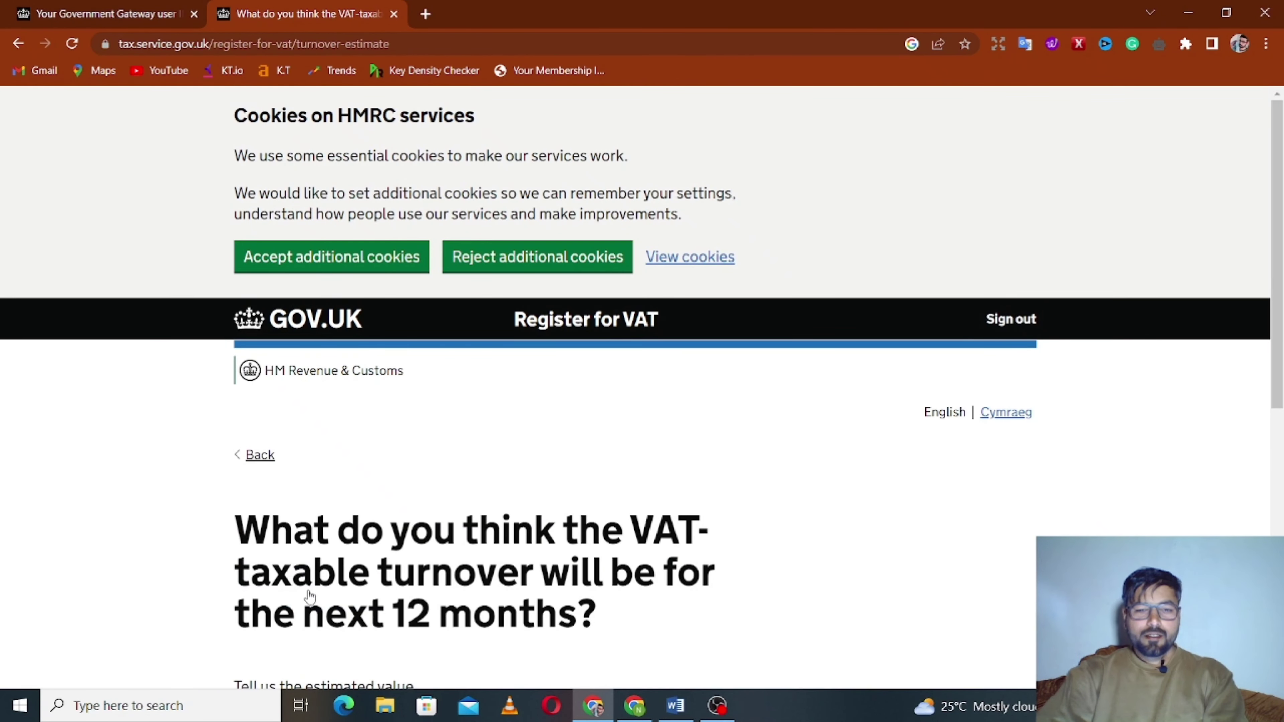
Step: Enter £75000 as the estimated VAT-taxable turnover and save it
scroll(309, 596, "down", 5)
scroll(489, 562, "up", 2)
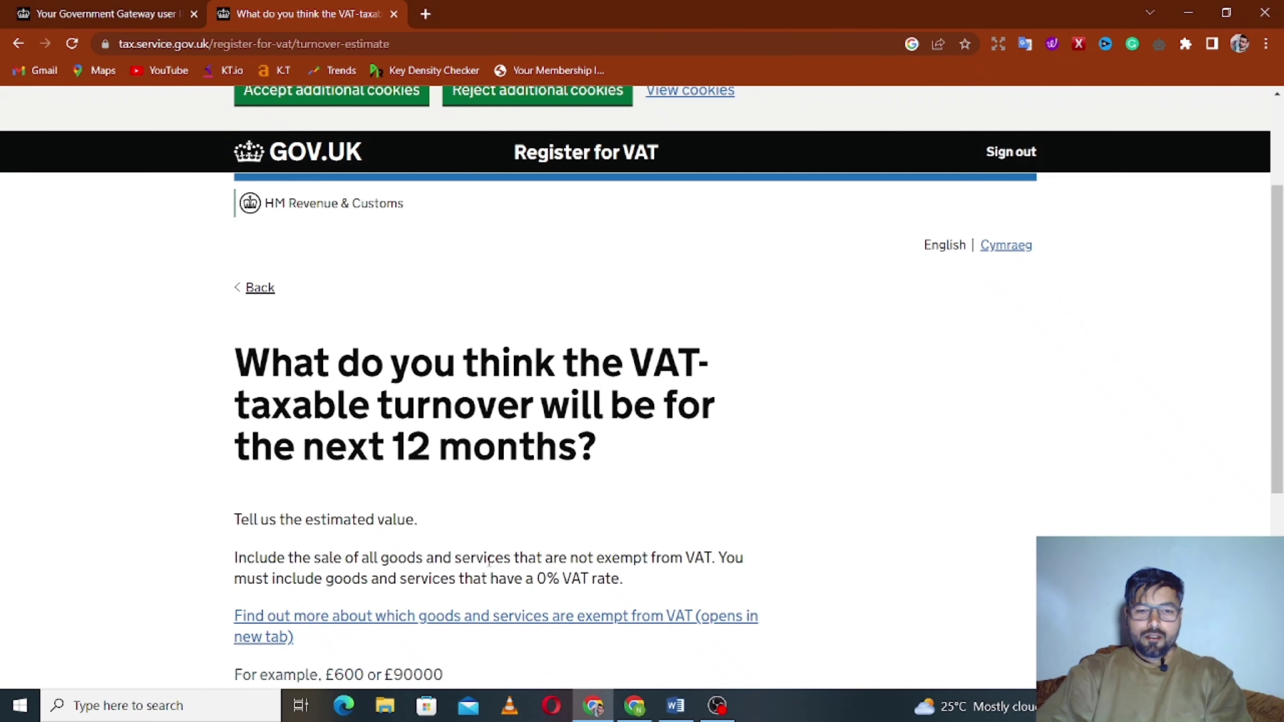
scroll(489, 561, "down", 3)
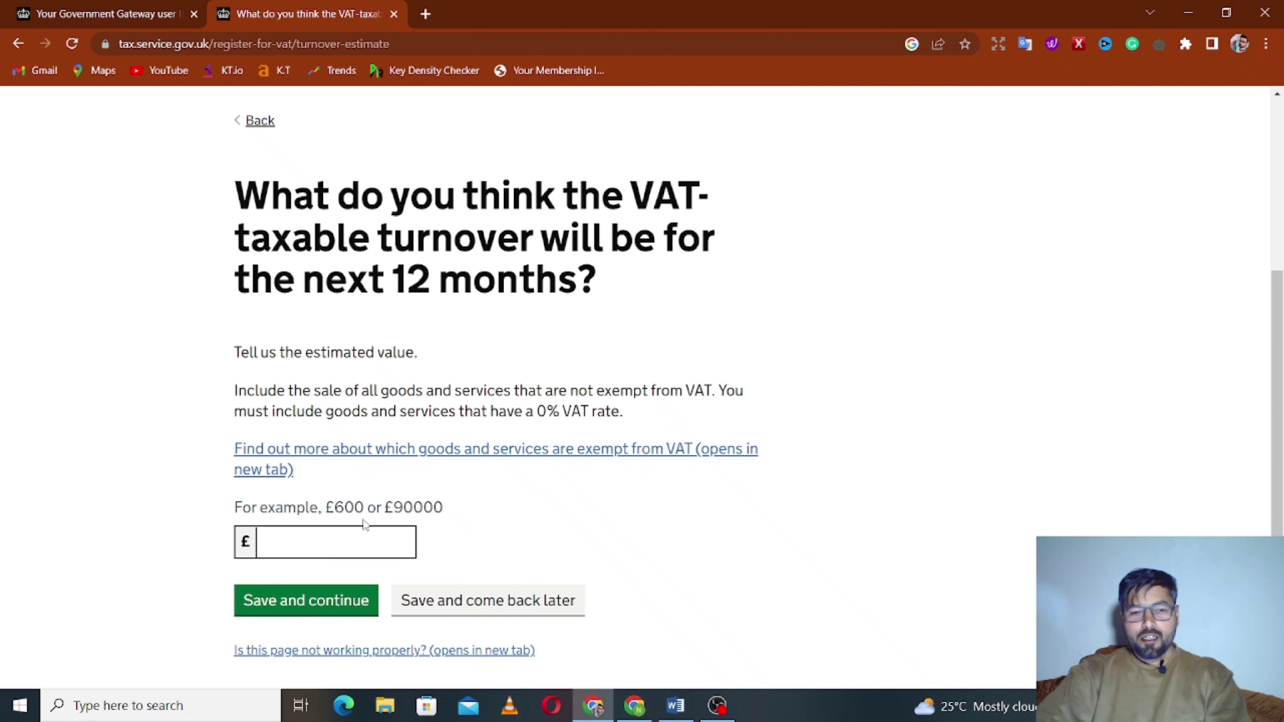
left_click(349, 533)
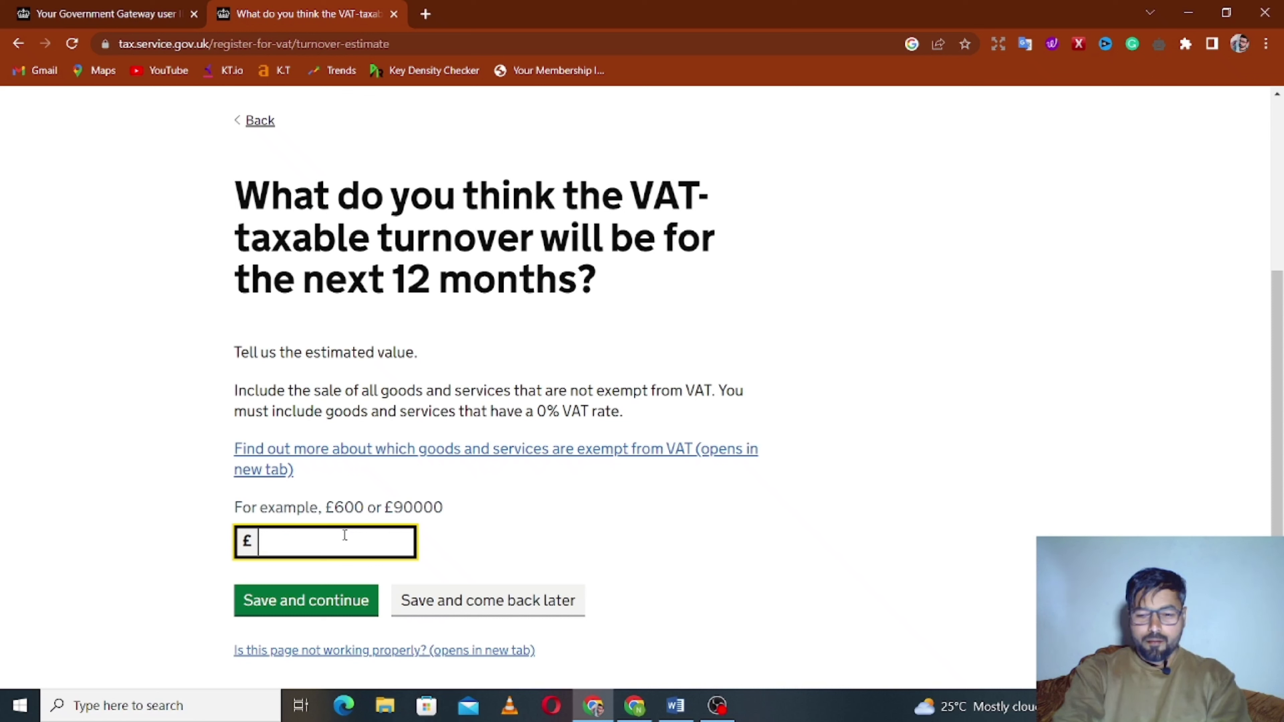
type("75000")
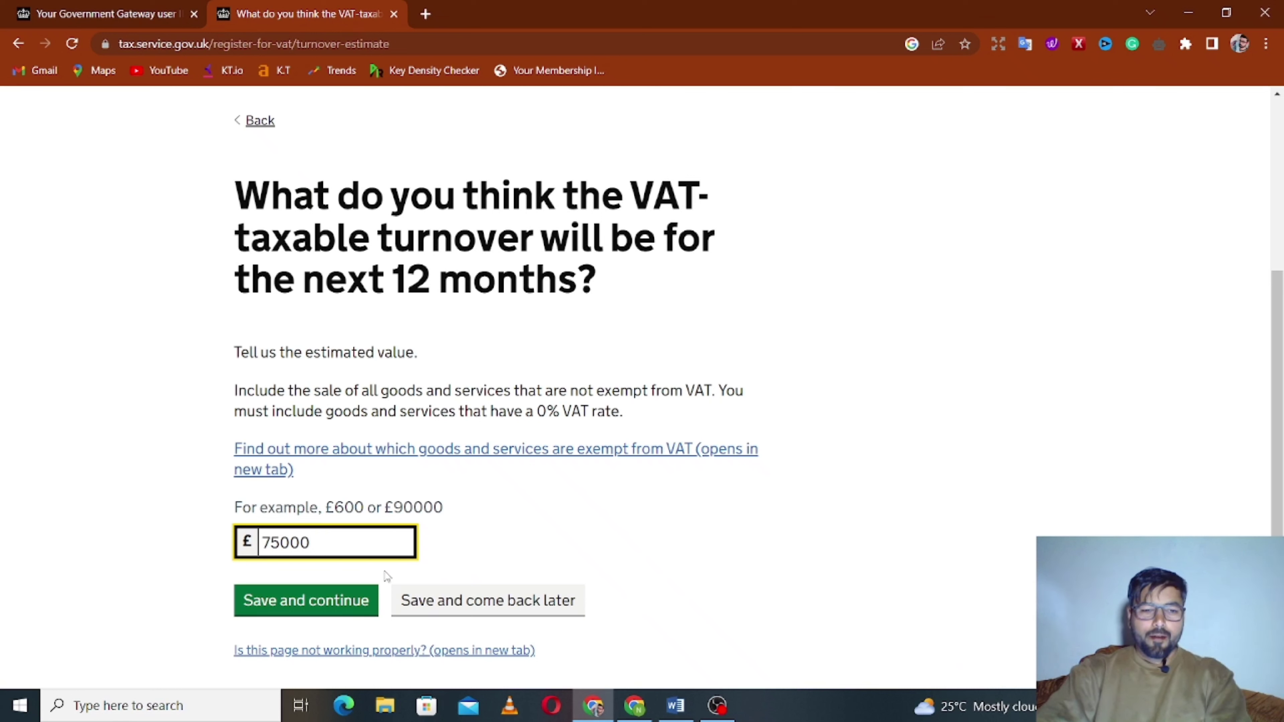
left_click(271, 602)
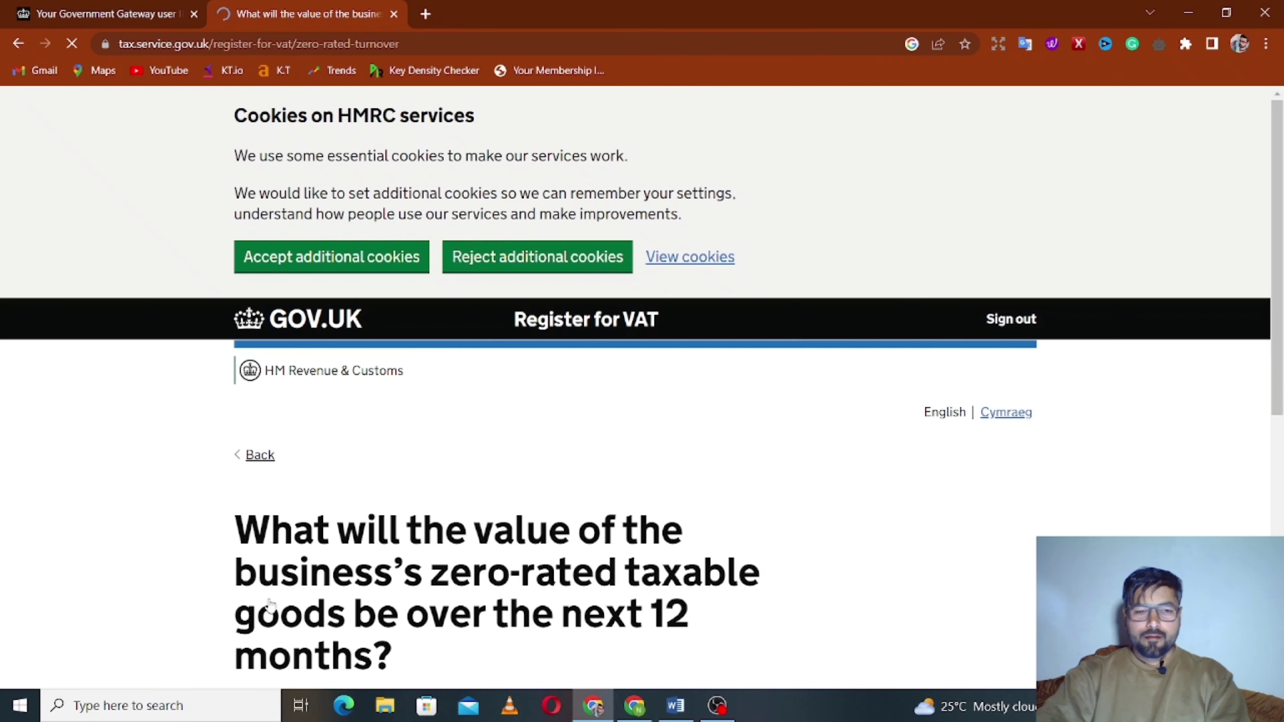
Step: Enter £40000 as the expected value of zero-rated goods over the next 12 months
scroll(273, 599, "down", 3)
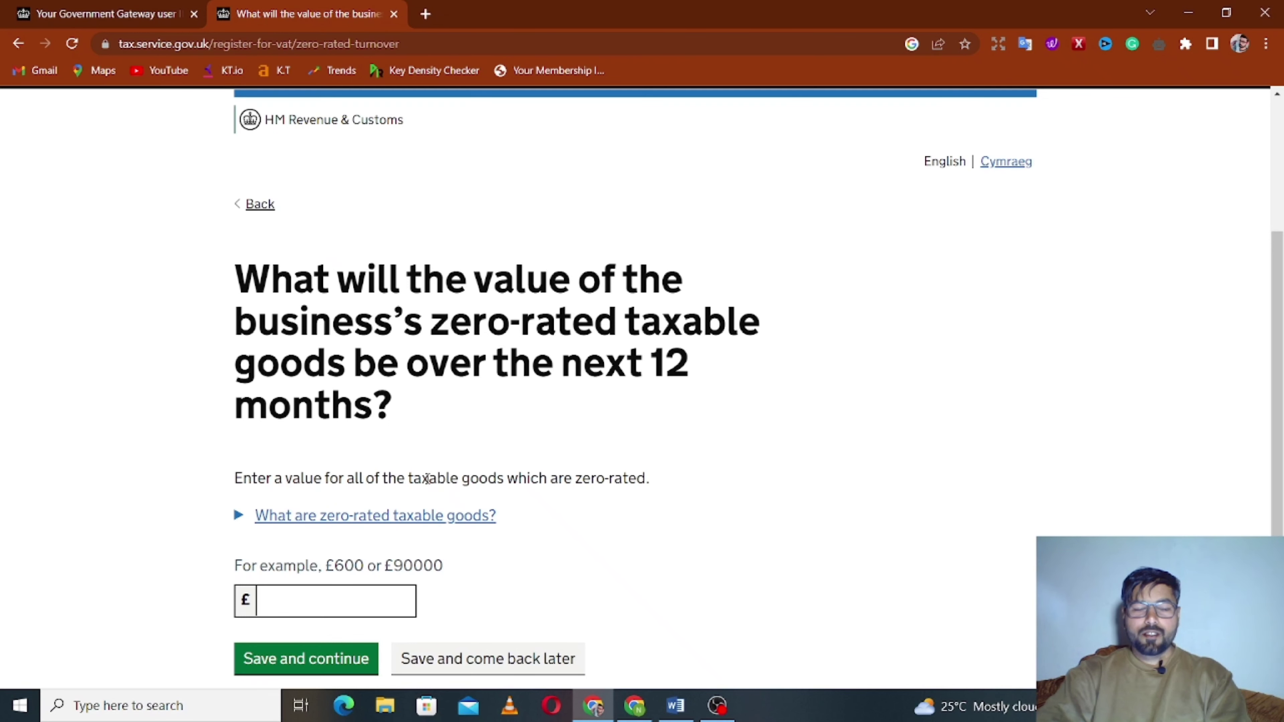
scroll(548, 558, "down", 2)
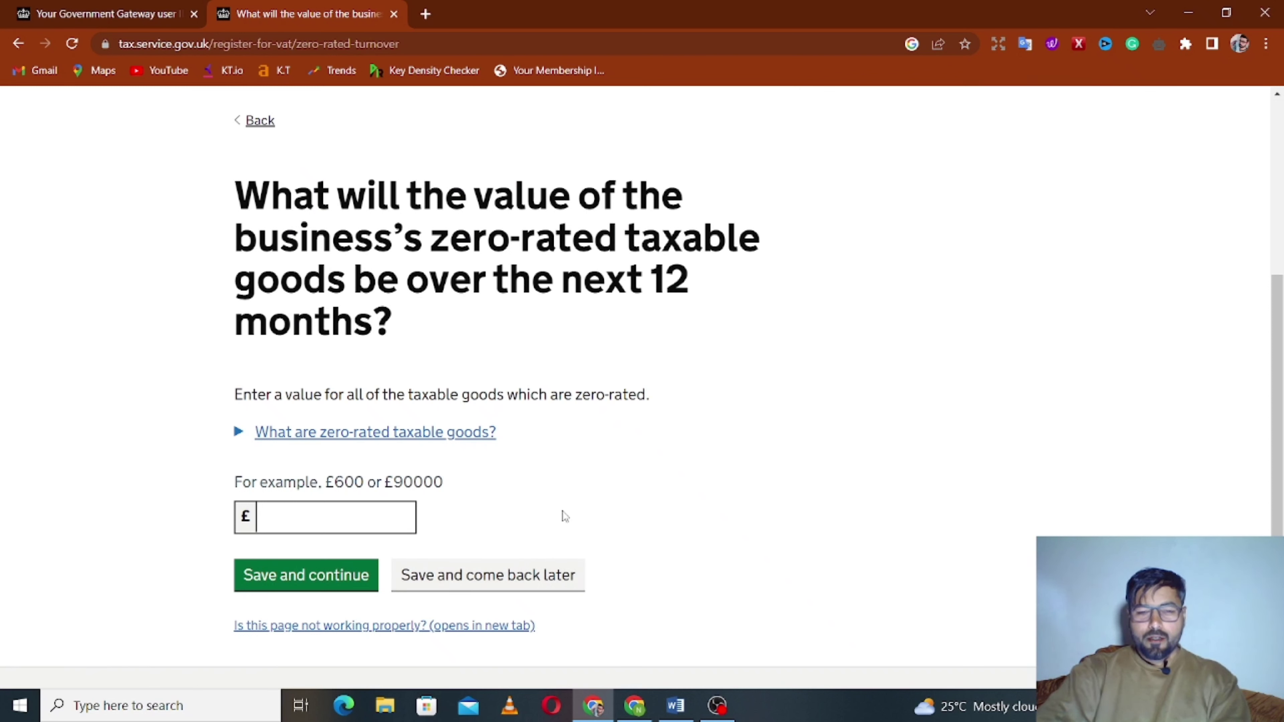
left_click(387, 516)
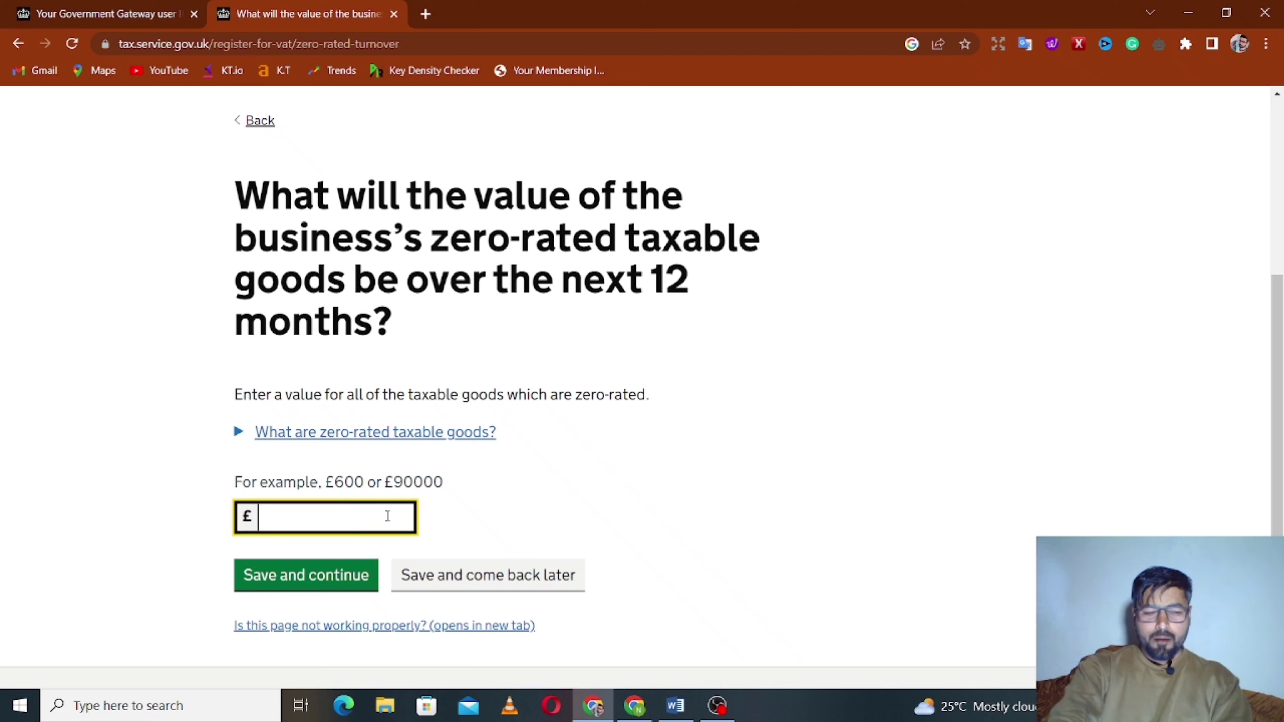
type("40000")
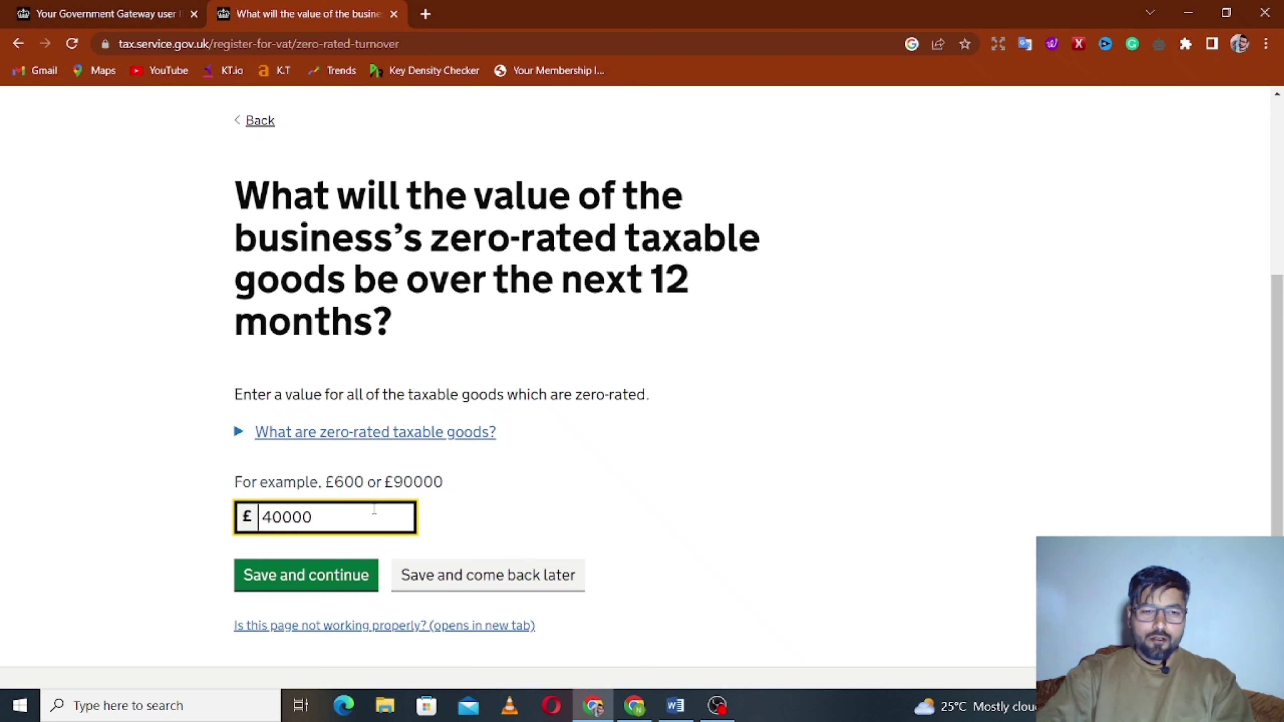
left_click(305, 583)
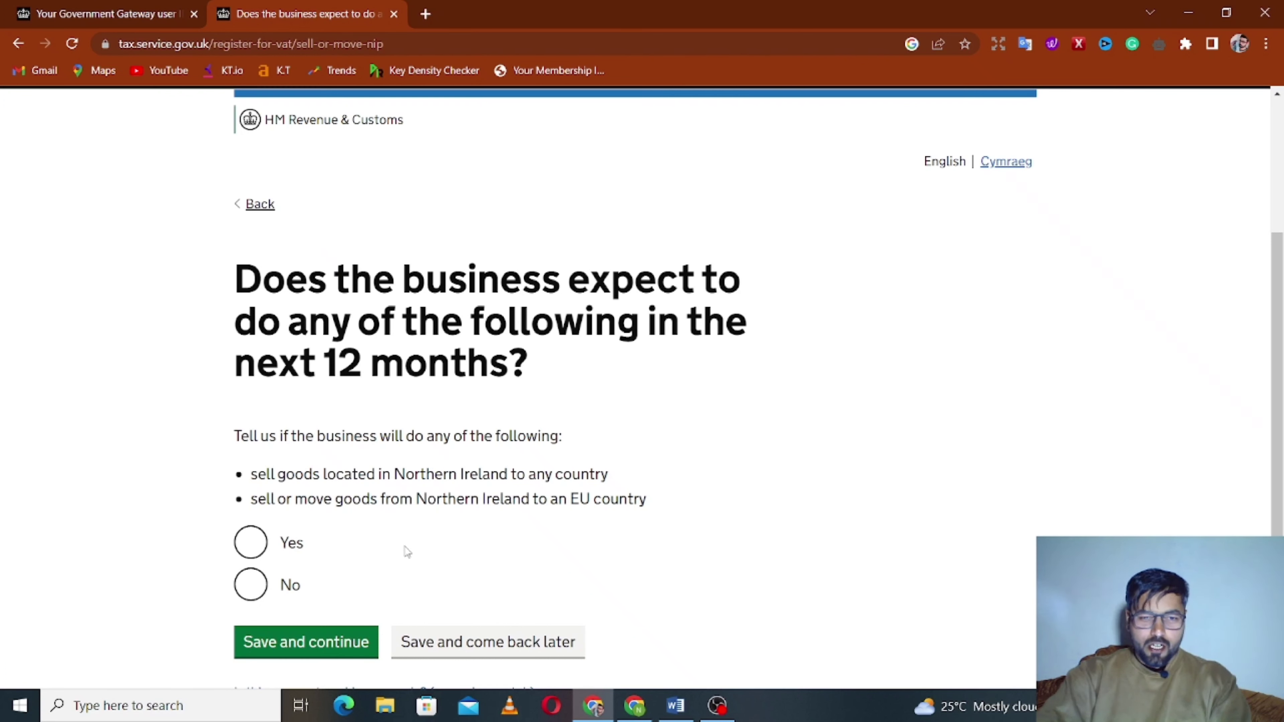
Step: Answer No to Northern Ireland sales, Northern Ireland goods receipts, and regularly claiming VAT refunds
left_click(260, 586)
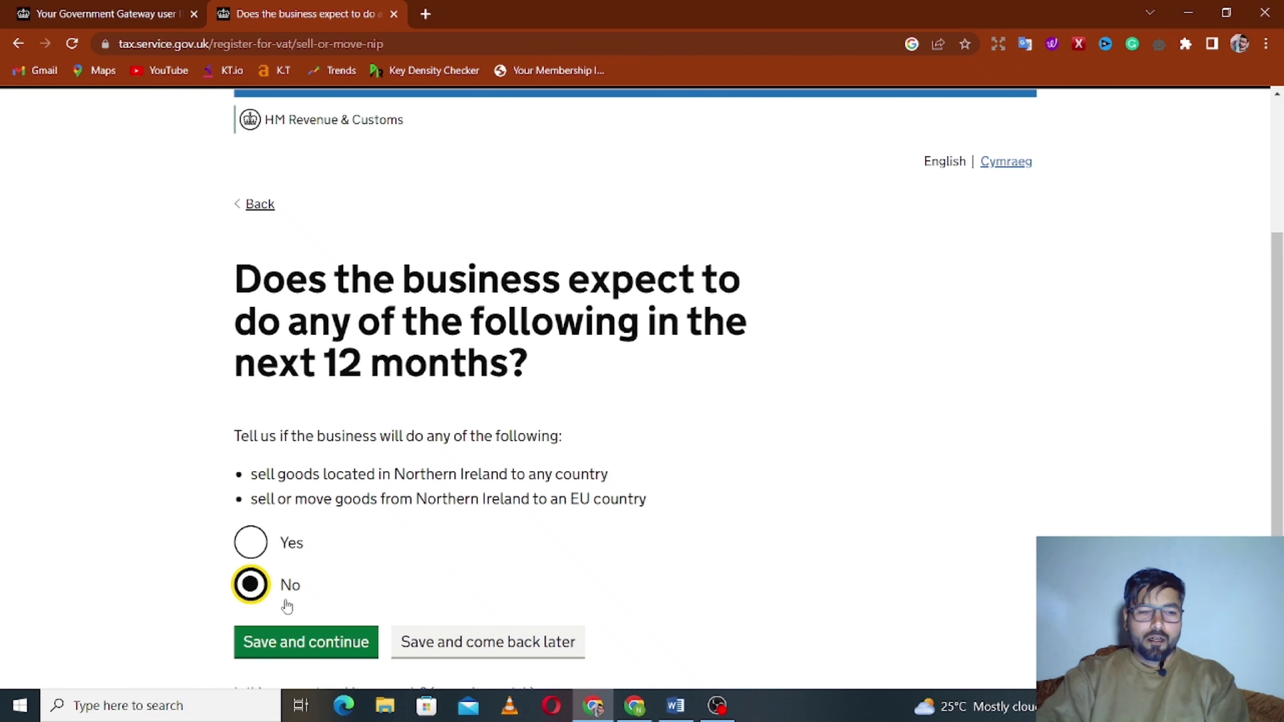
left_click(310, 651)
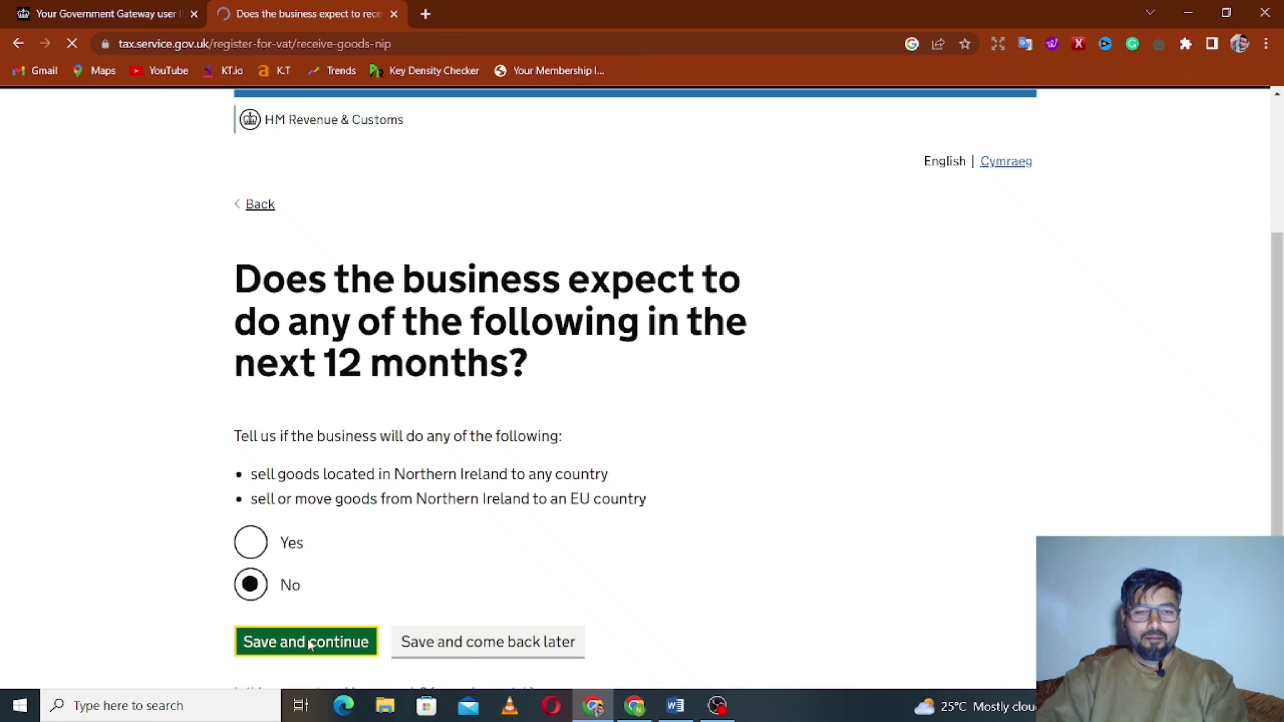
scroll(538, 535, "down", 3)
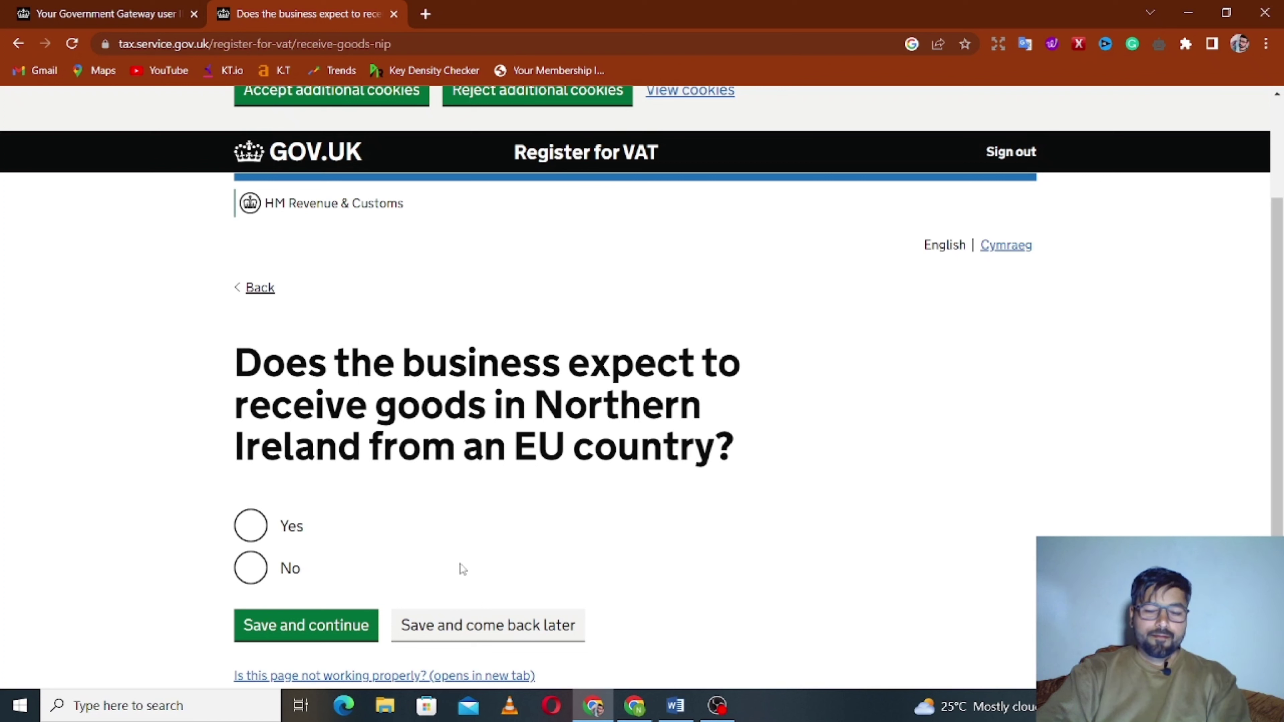
left_click(244, 571)
scroll(247, 570, "down", 2)
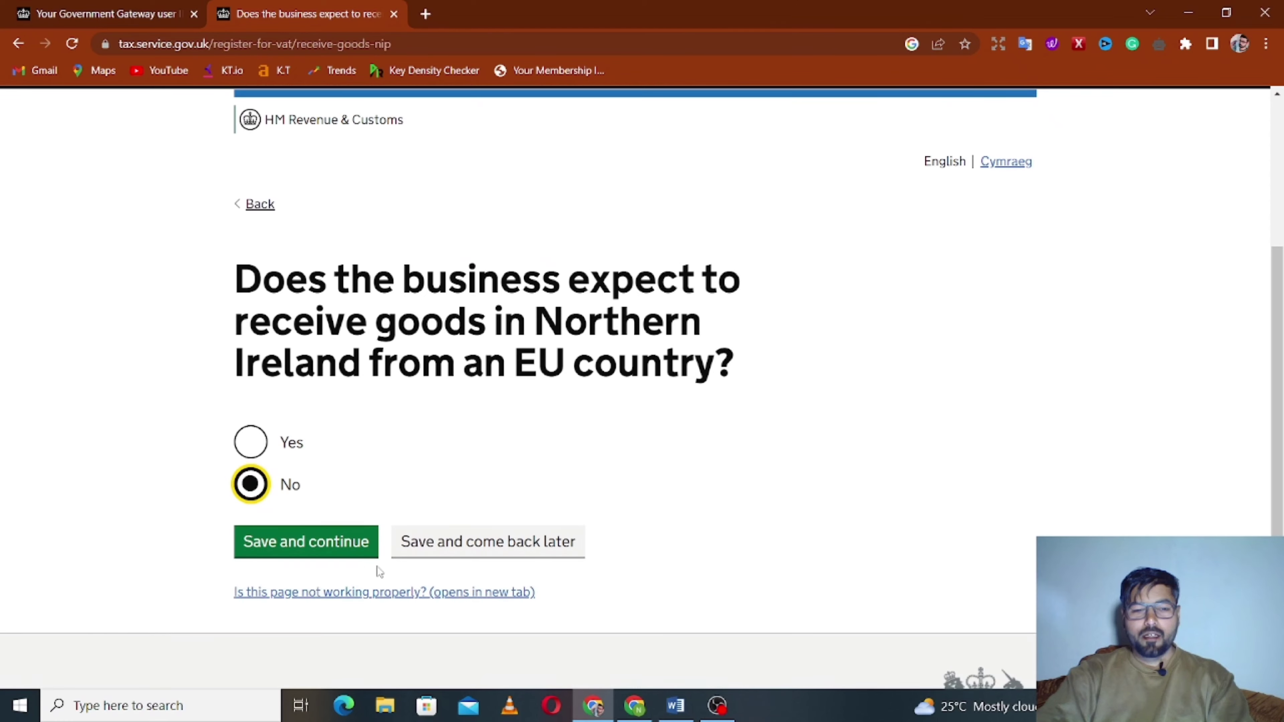
left_click(324, 547)
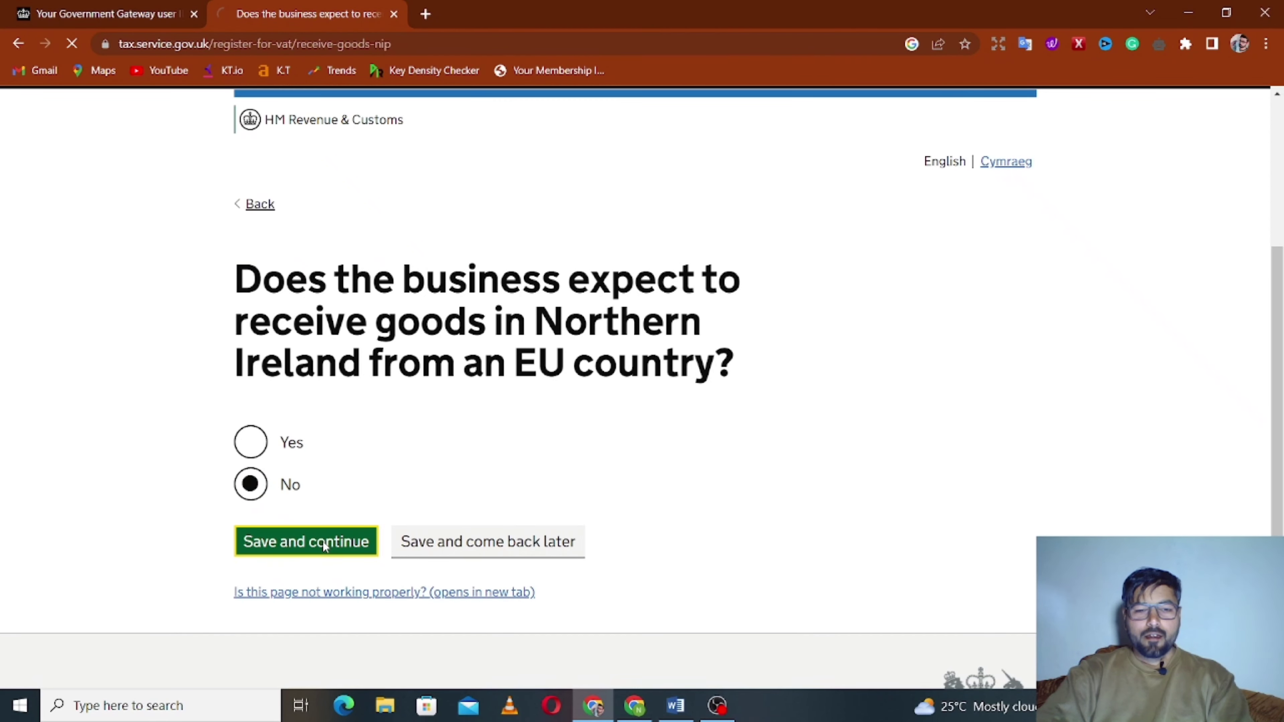
scroll(325, 548, "down", 5)
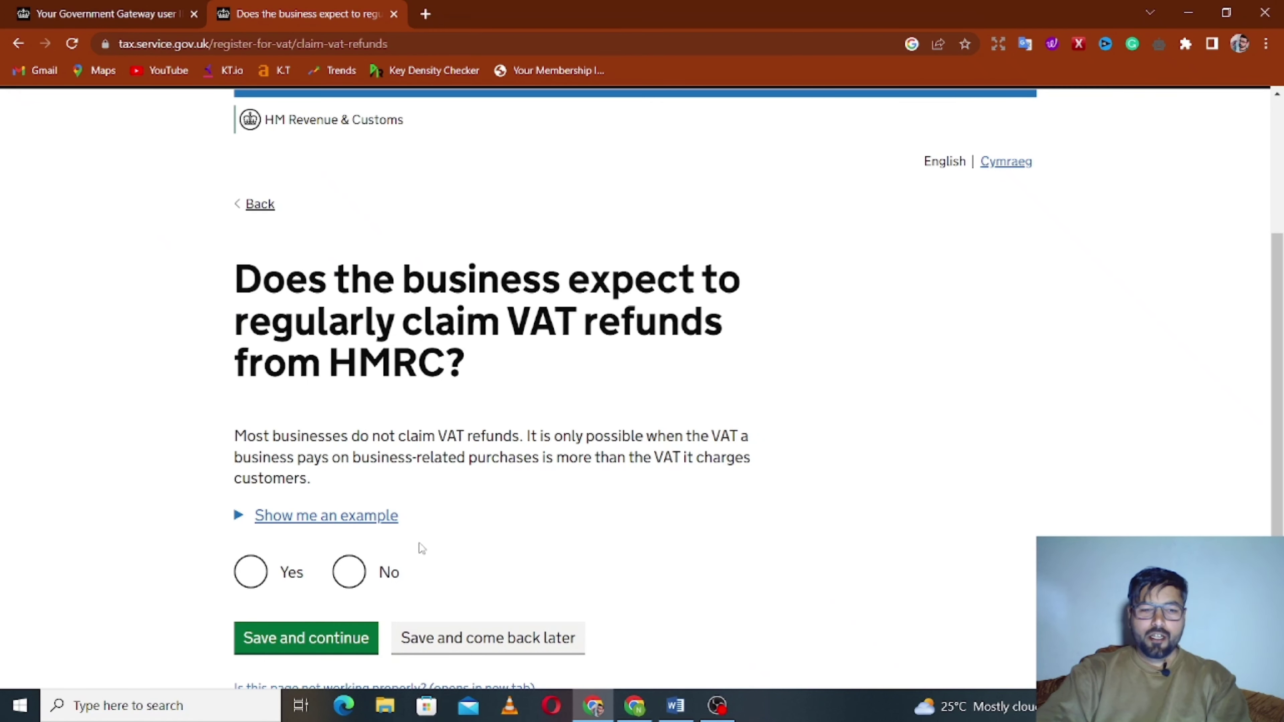
left_click(374, 572)
scroll(377, 510, "down", 2)
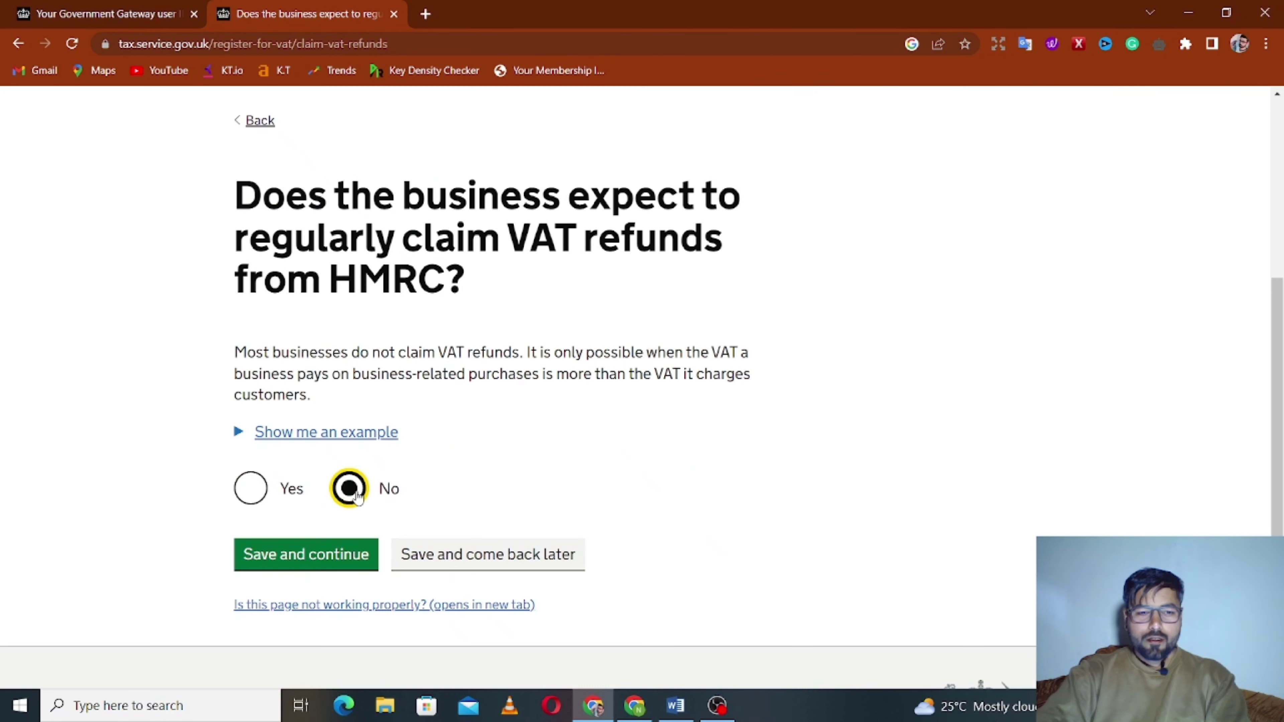
left_click(295, 559)
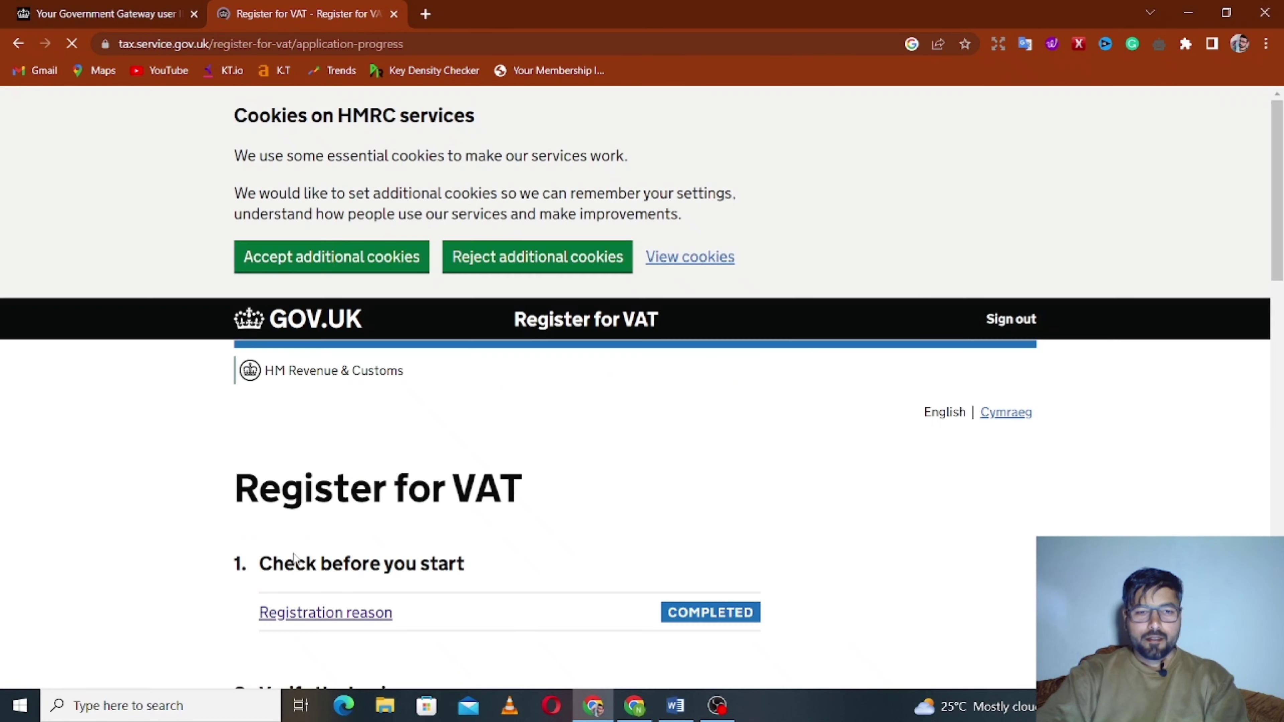
scroll(299, 562, "down", 10)
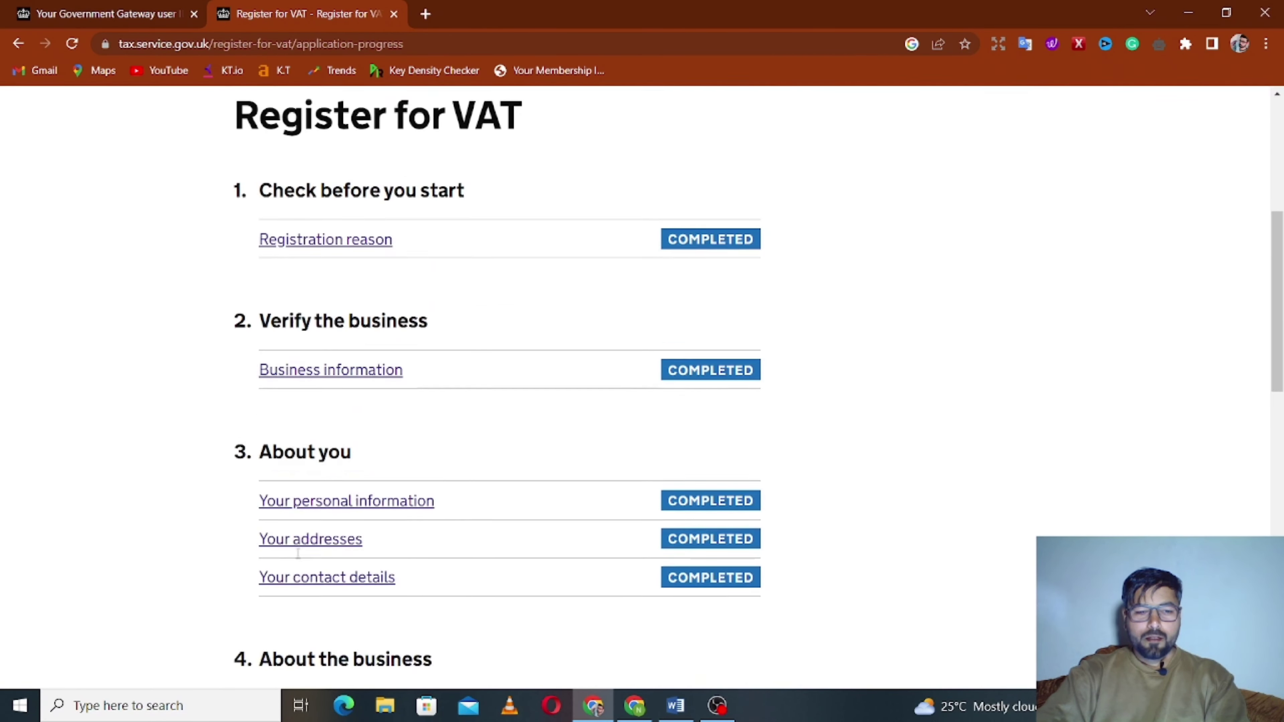
scroll(302, 566, "down", 5)
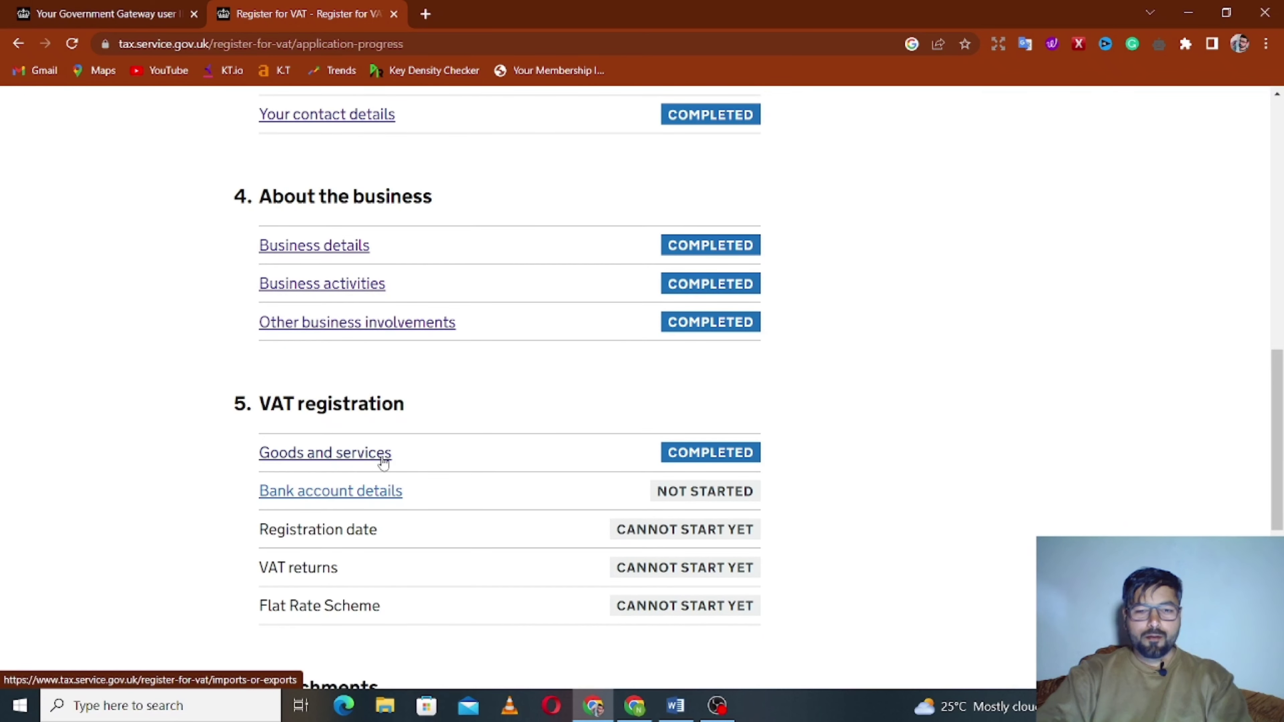
Step: In Bank account details, confirm the business can provide its bank details
left_click(338, 498)
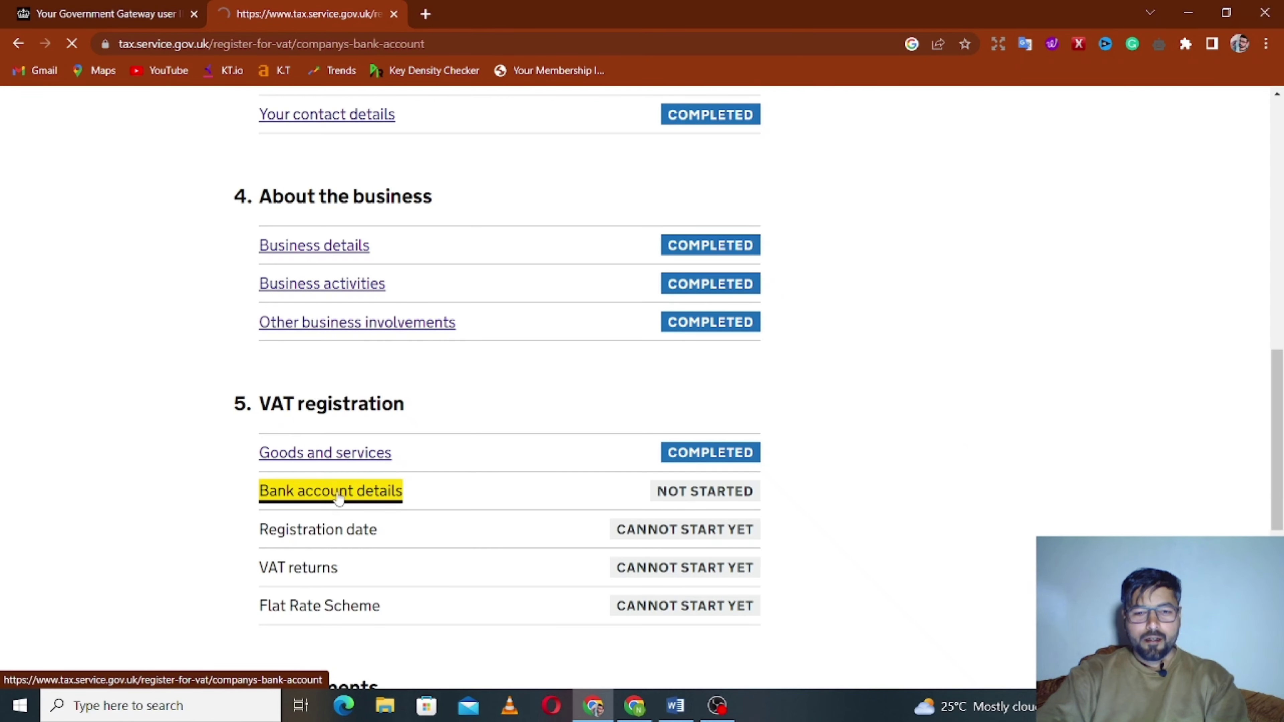
scroll(337, 498, "down", 5)
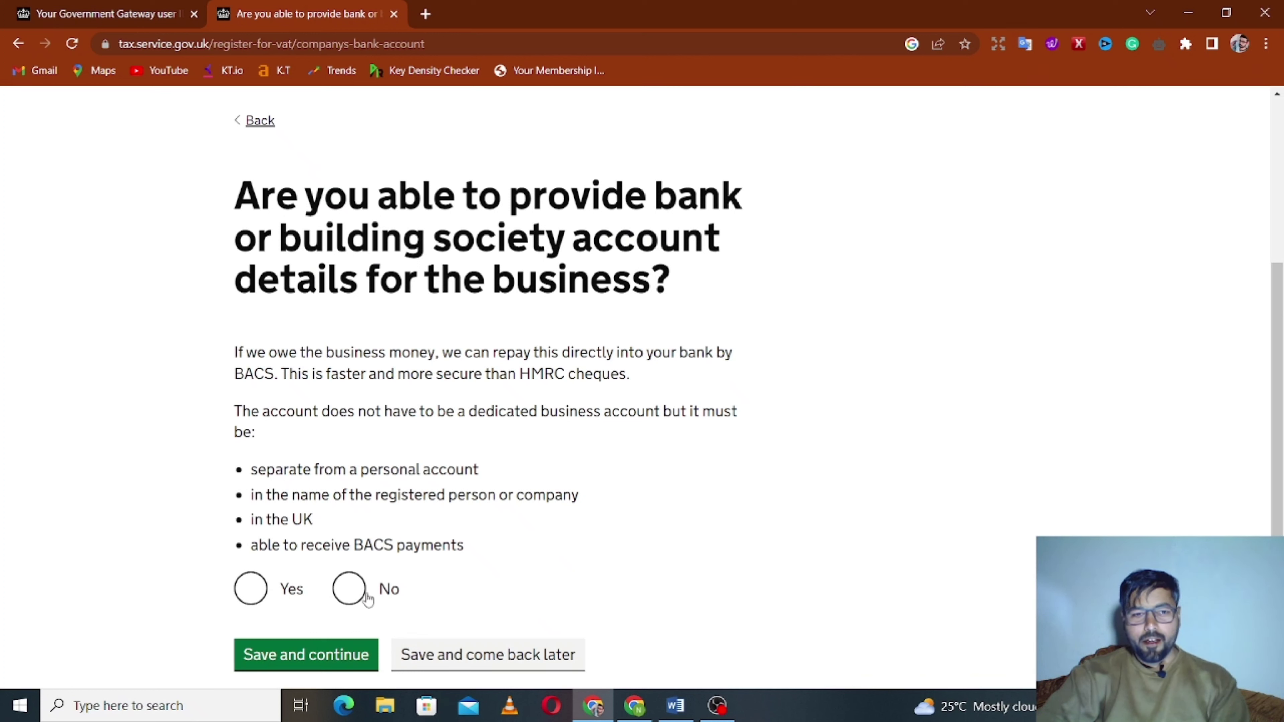
left_click(257, 598)
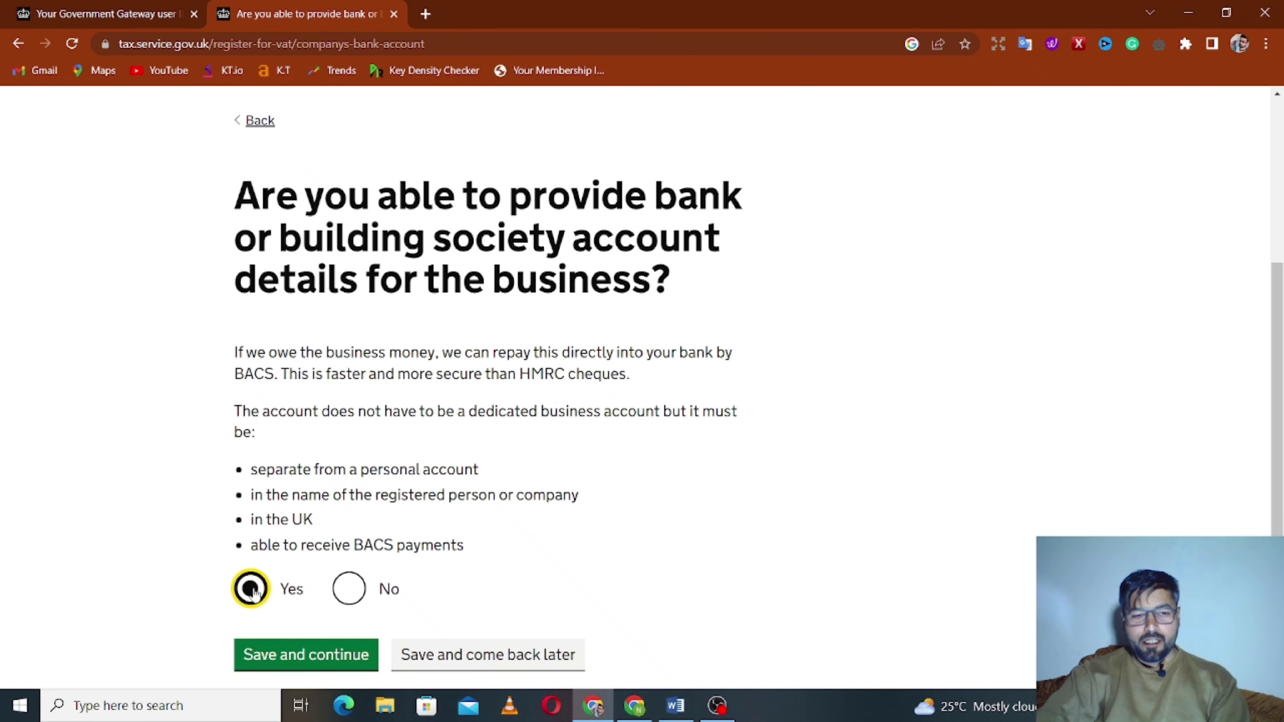
left_click(323, 655)
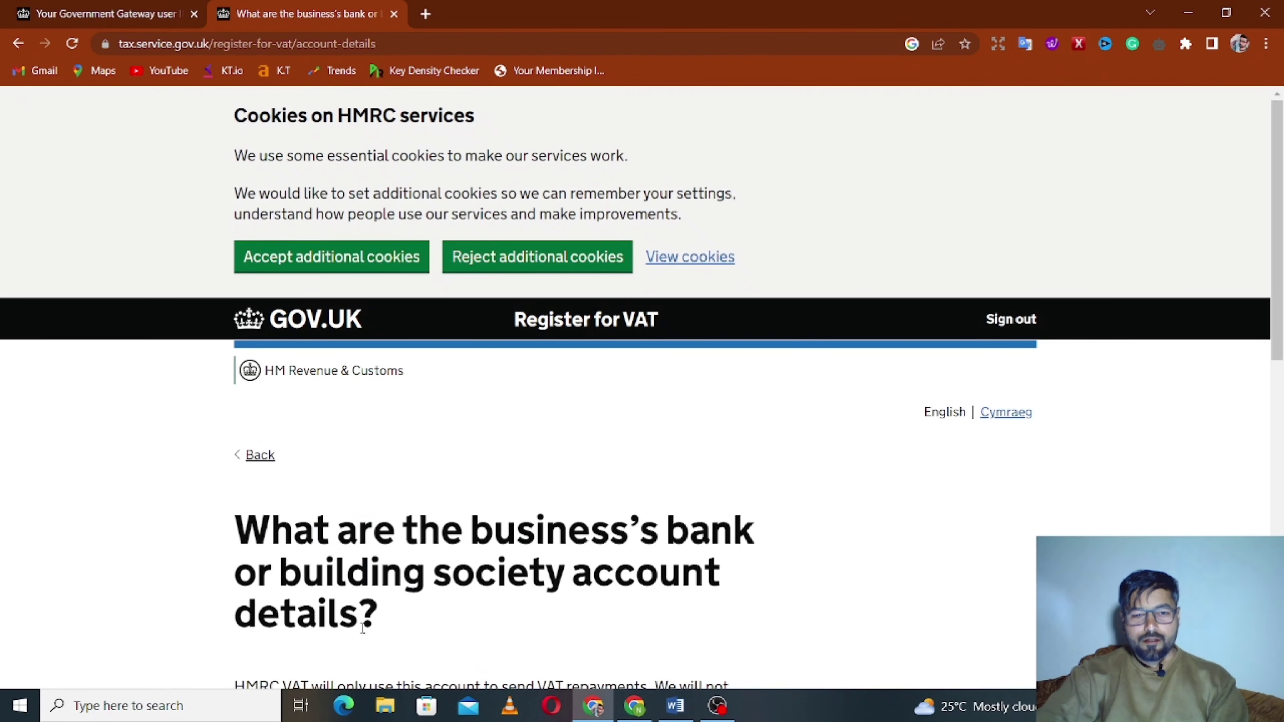
Step: Submit the business account name, account number and sort code
scroll(360, 628, "down", 5)
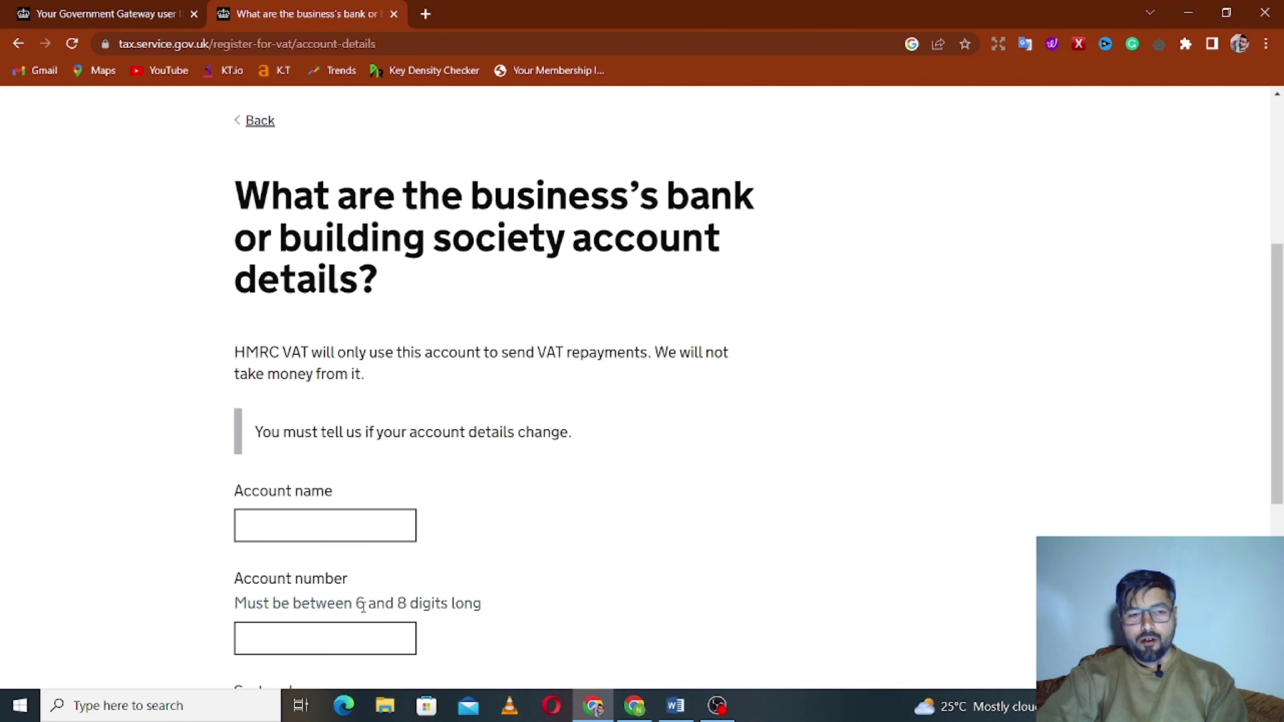
scroll(363, 607, "down", 2)
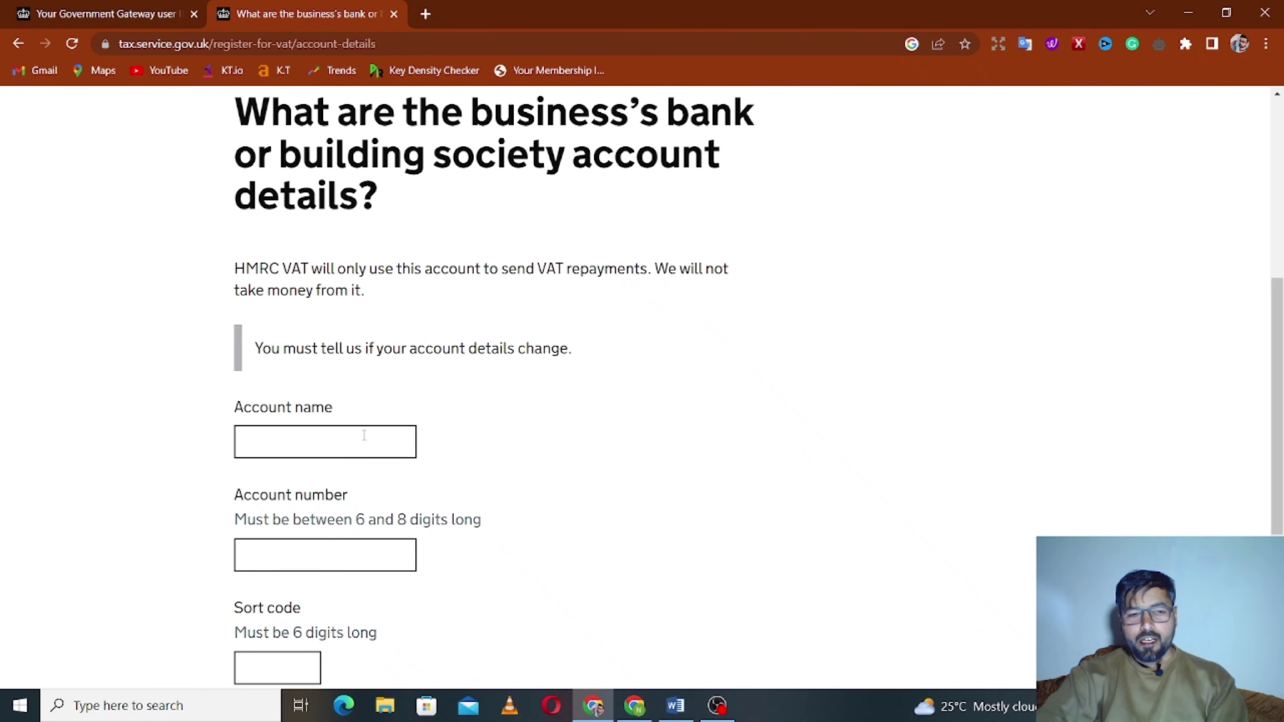
scroll(355, 441, "down", 2)
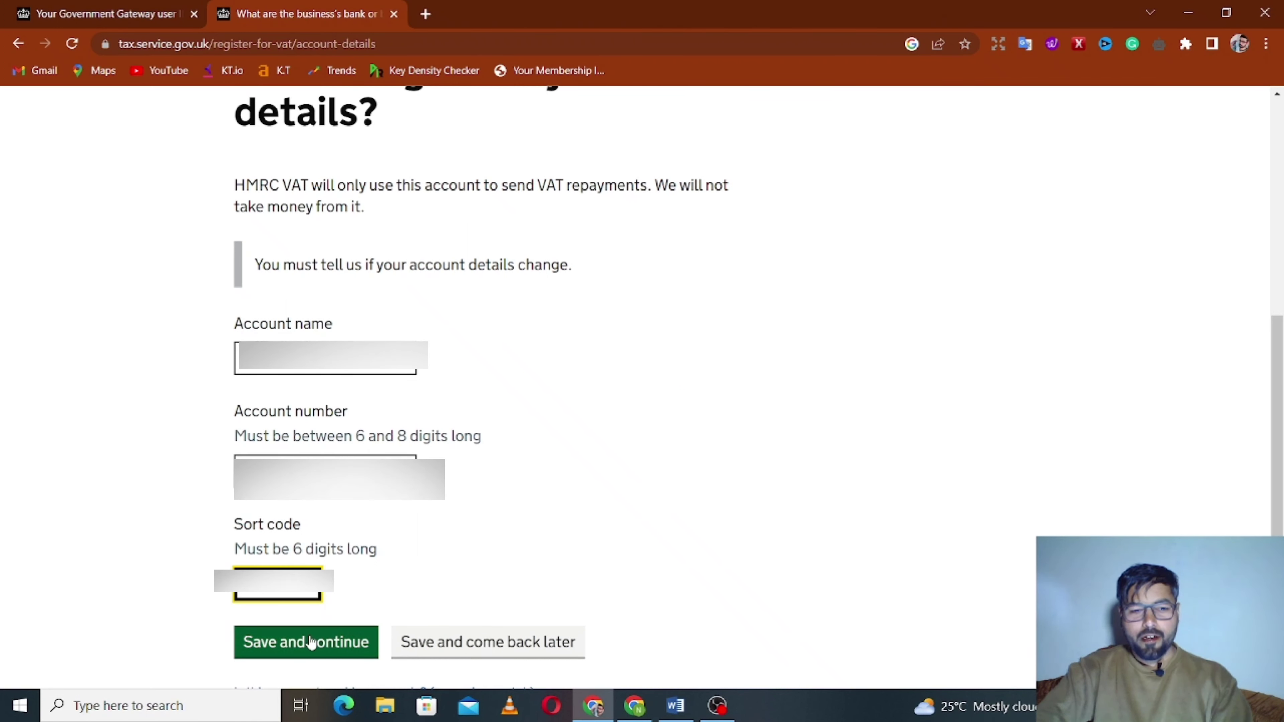
left_click(311, 642)
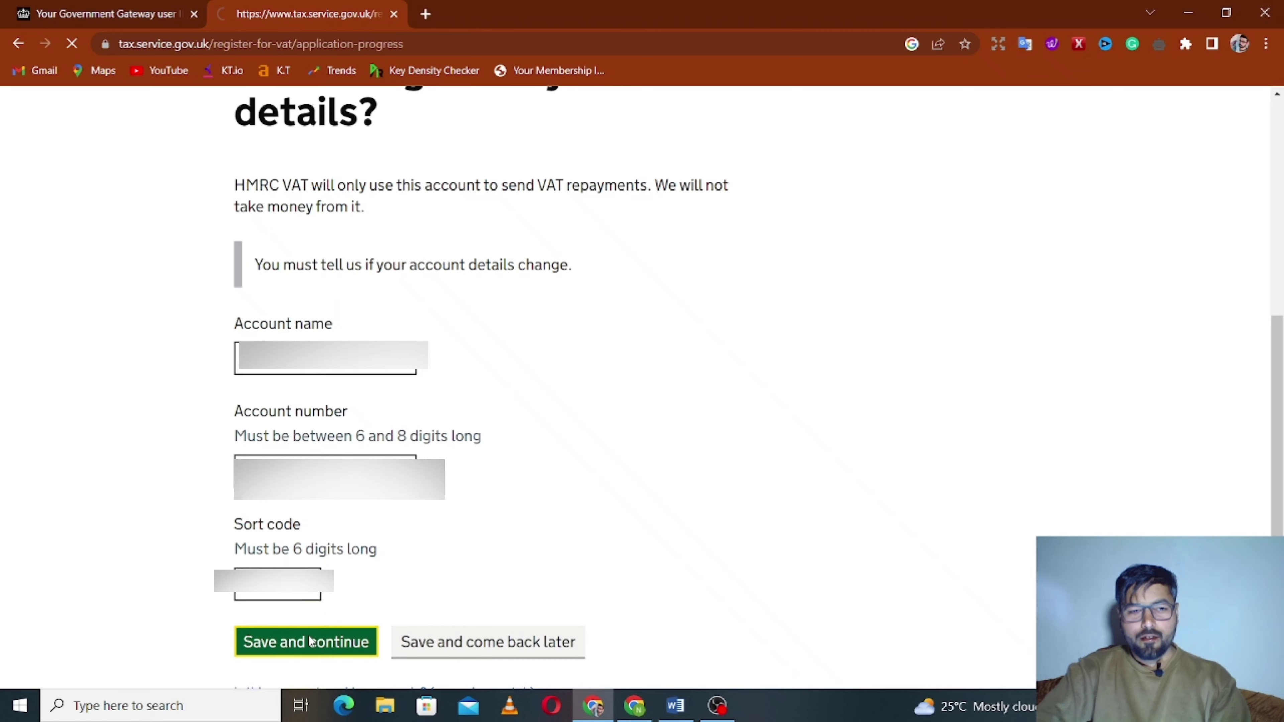
scroll(311, 634, "down", 8)
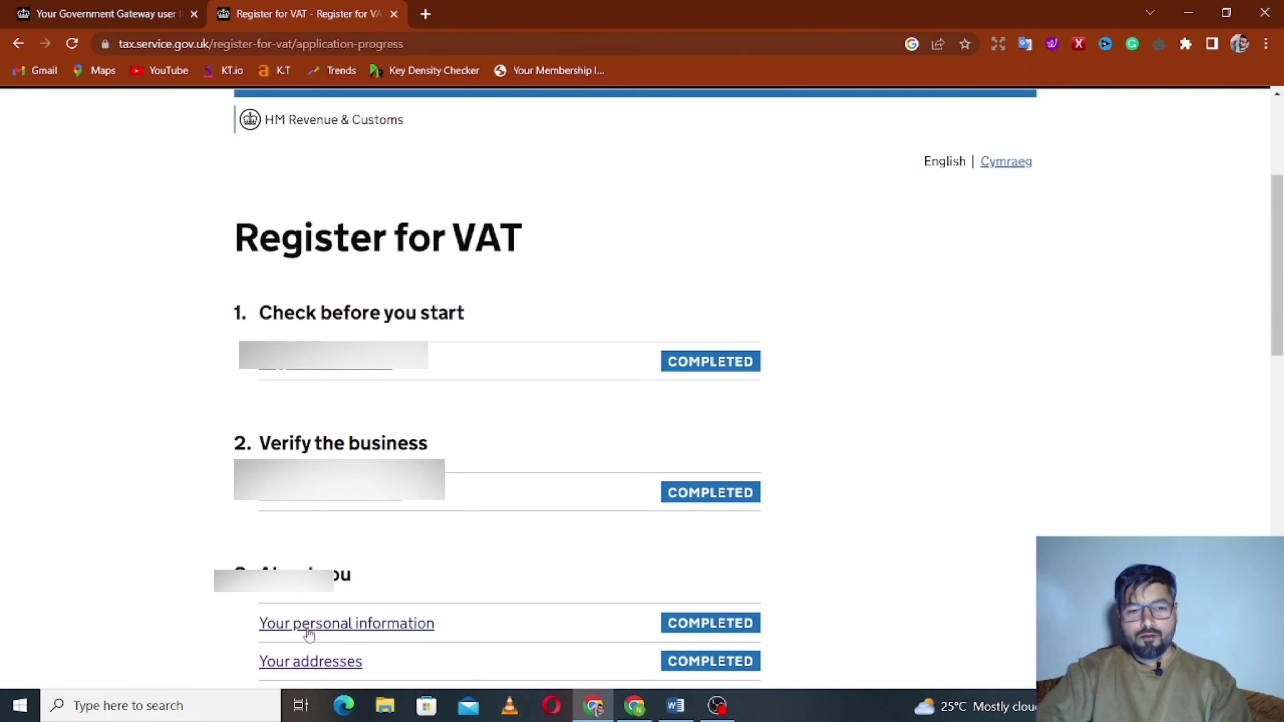
scroll(315, 630, "down", 4)
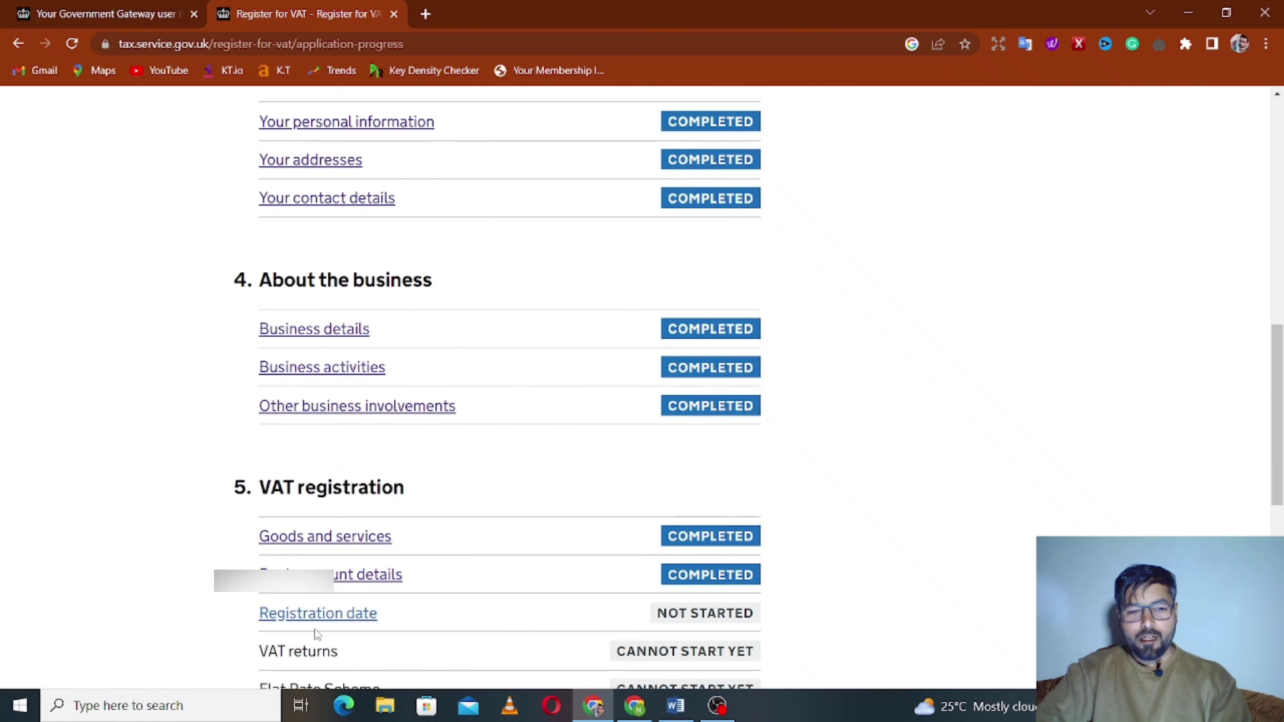
scroll(369, 615, "down", 1)
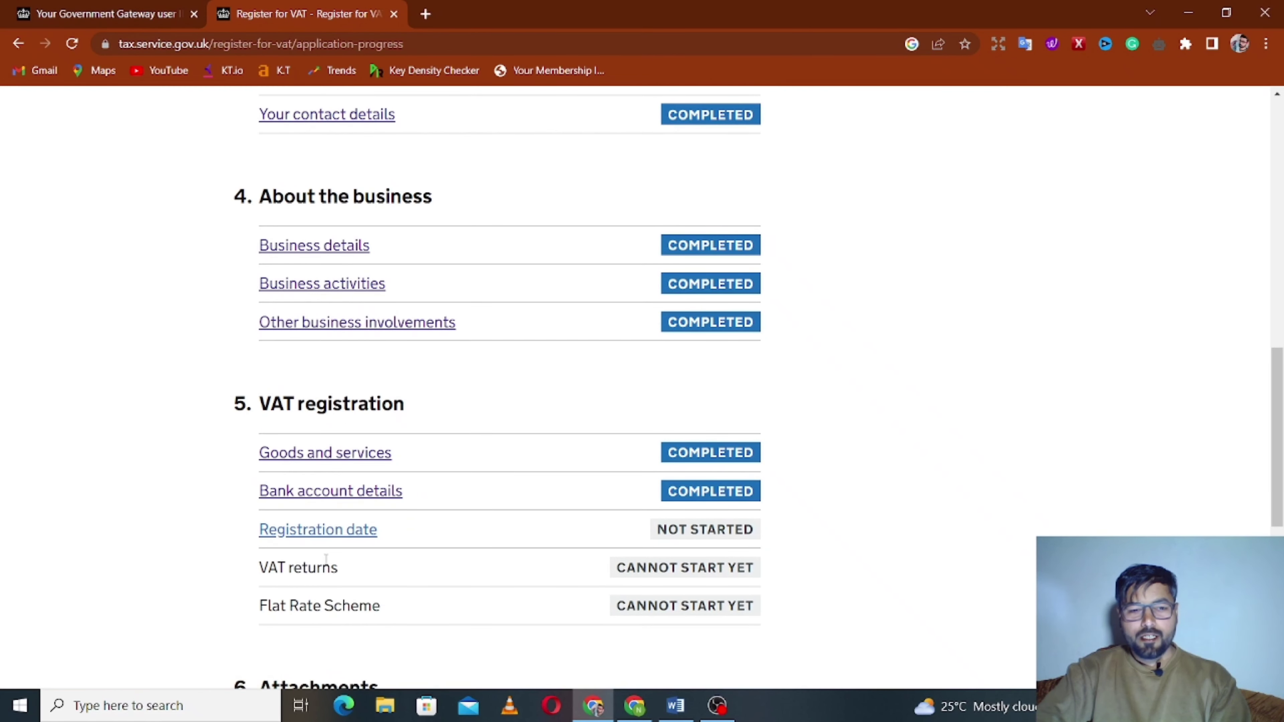
Step: Set a different VAT registration start date of 24 02 2023
left_click(334, 534)
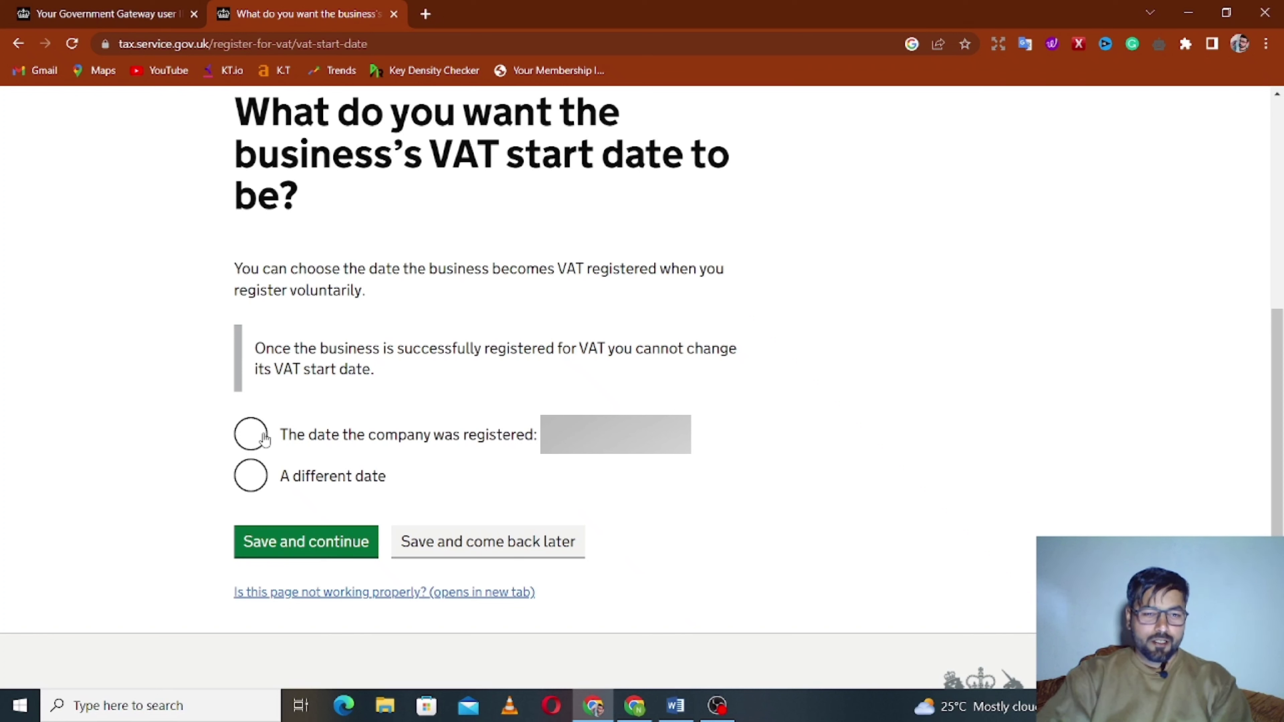
left_click(273, 483)
scroll(263, 479, "down", 2)
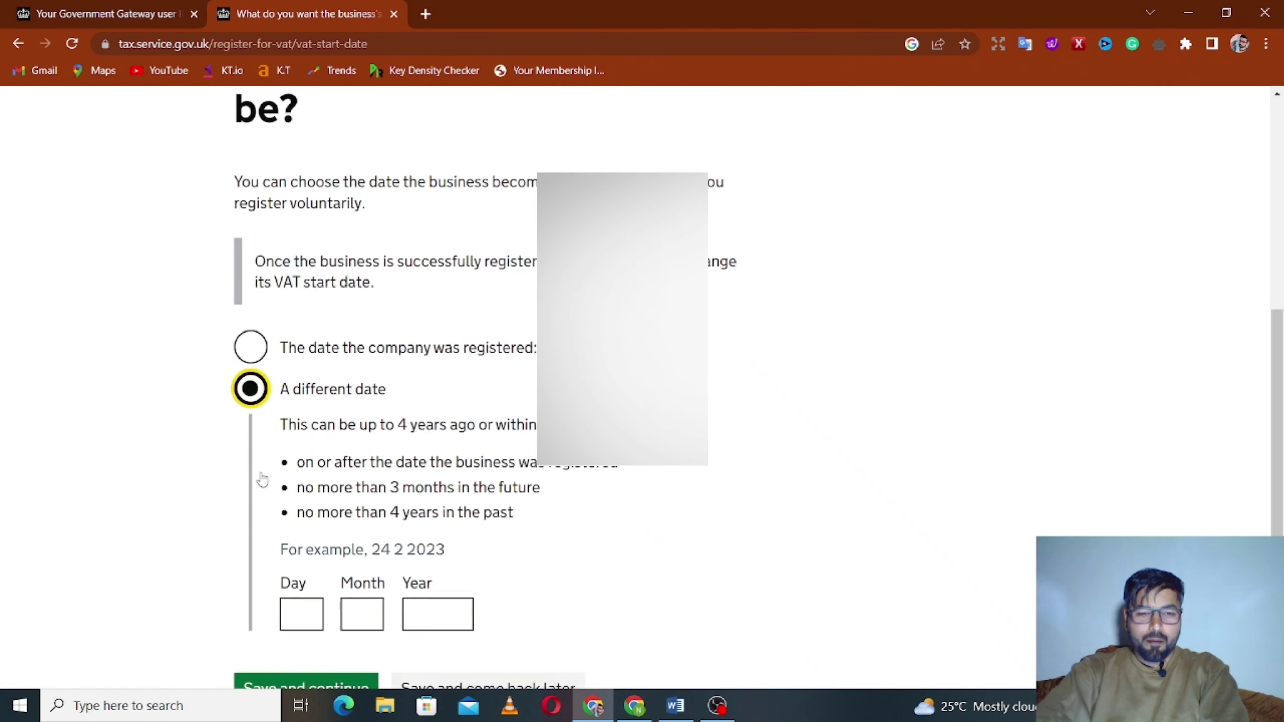
scroll(262, 480, "down", 2)
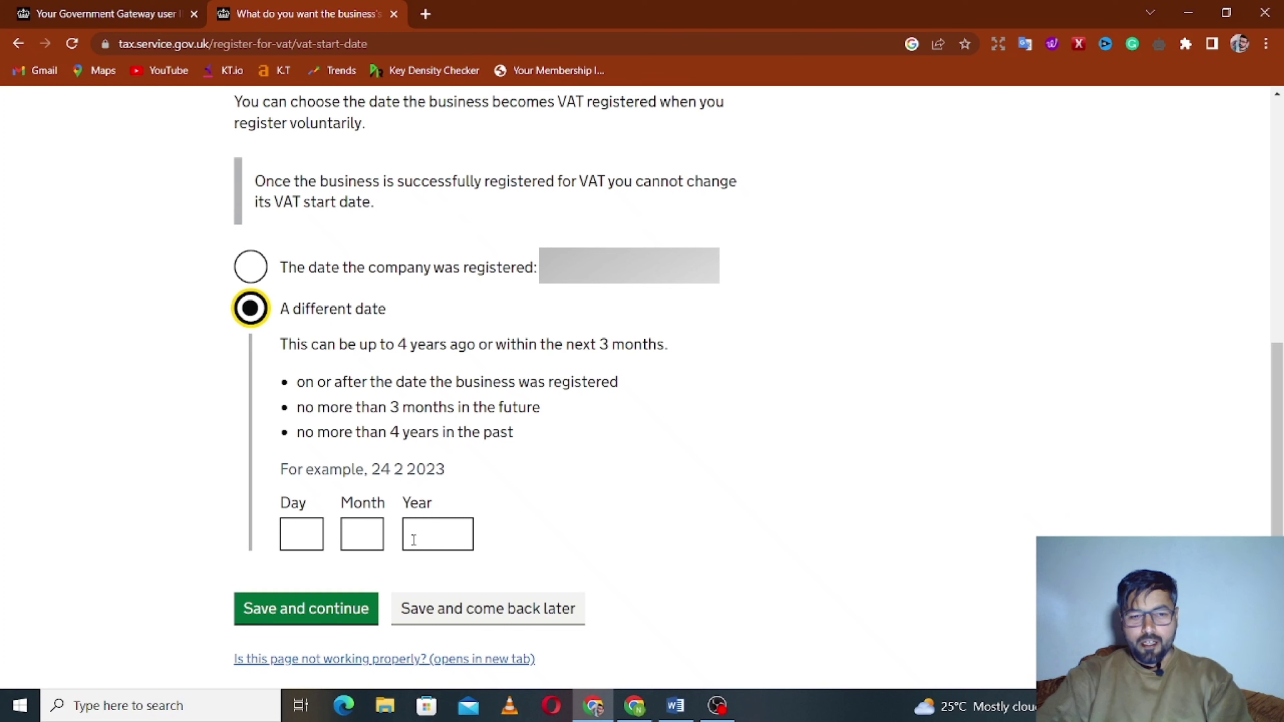
left_click(316, 532)
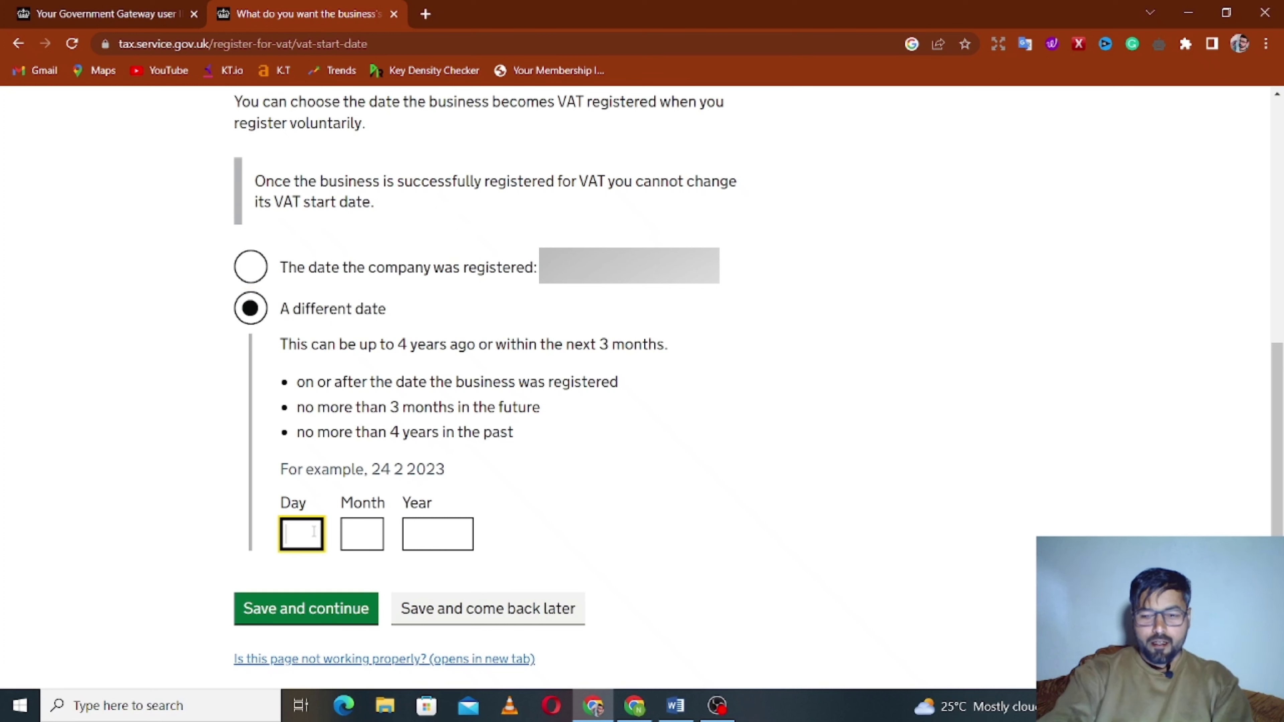
type("24")
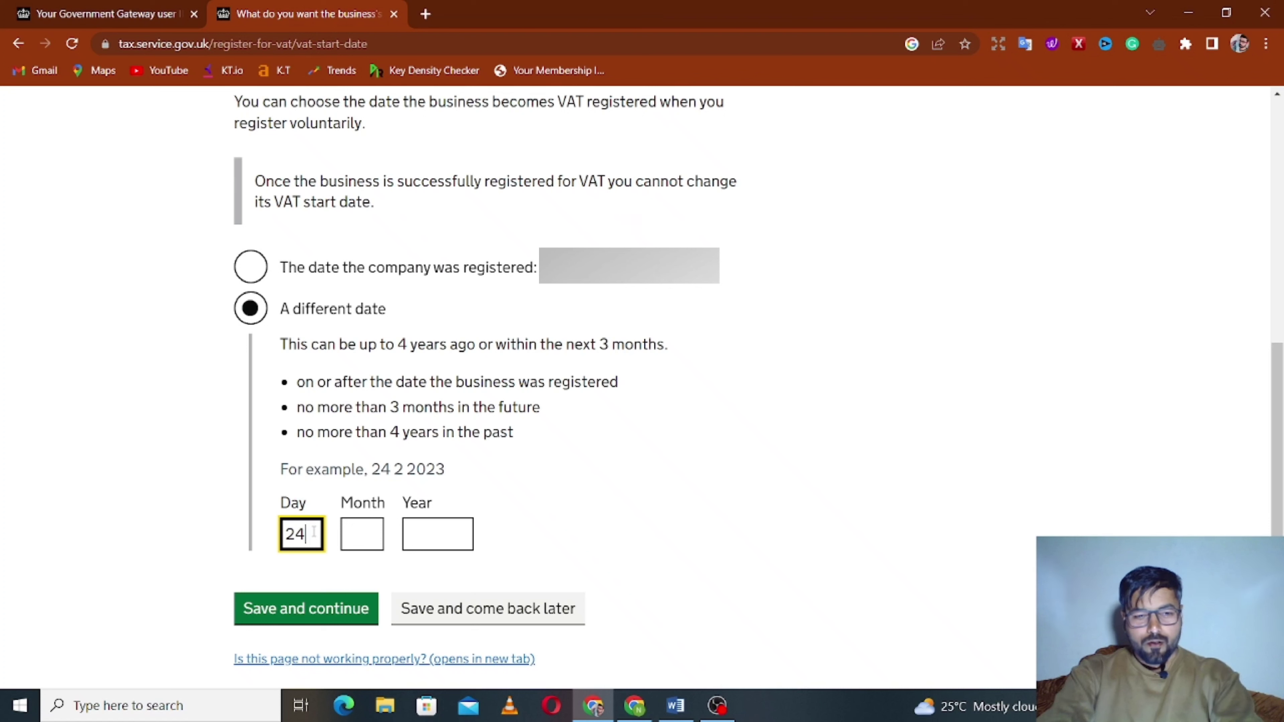
key("Tab")
type("02")
key("Tab")
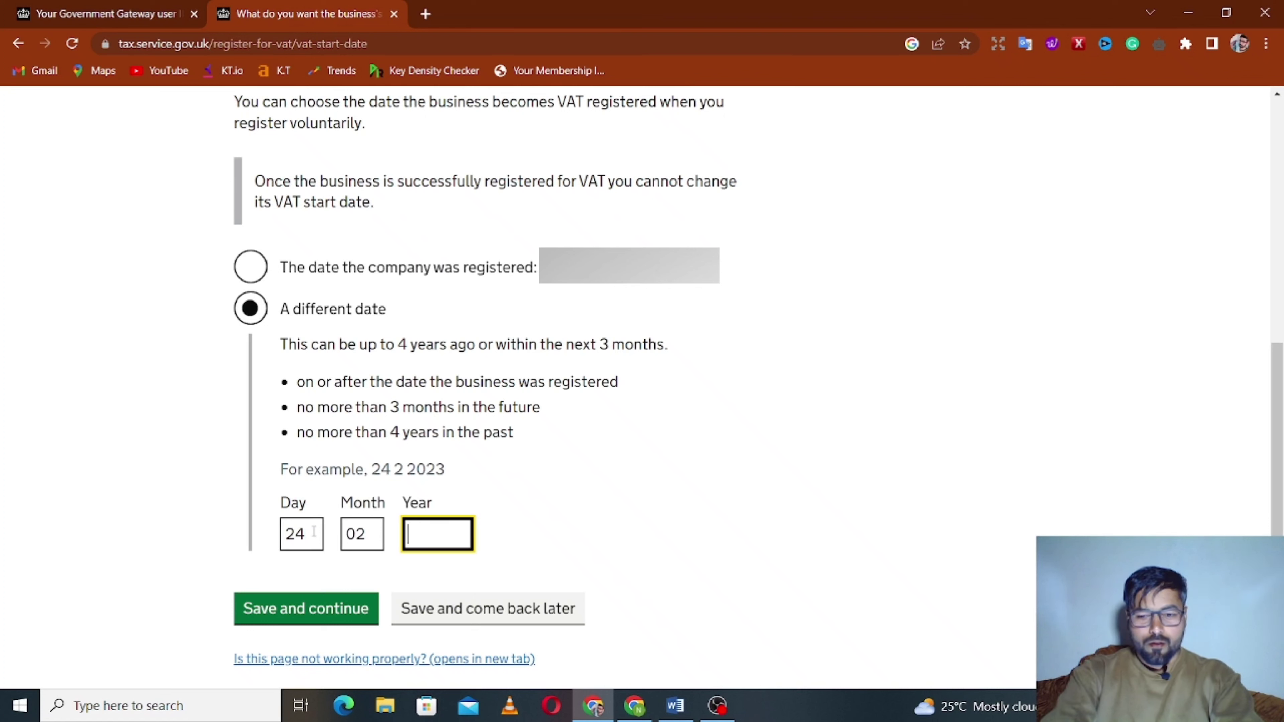
type("2023")
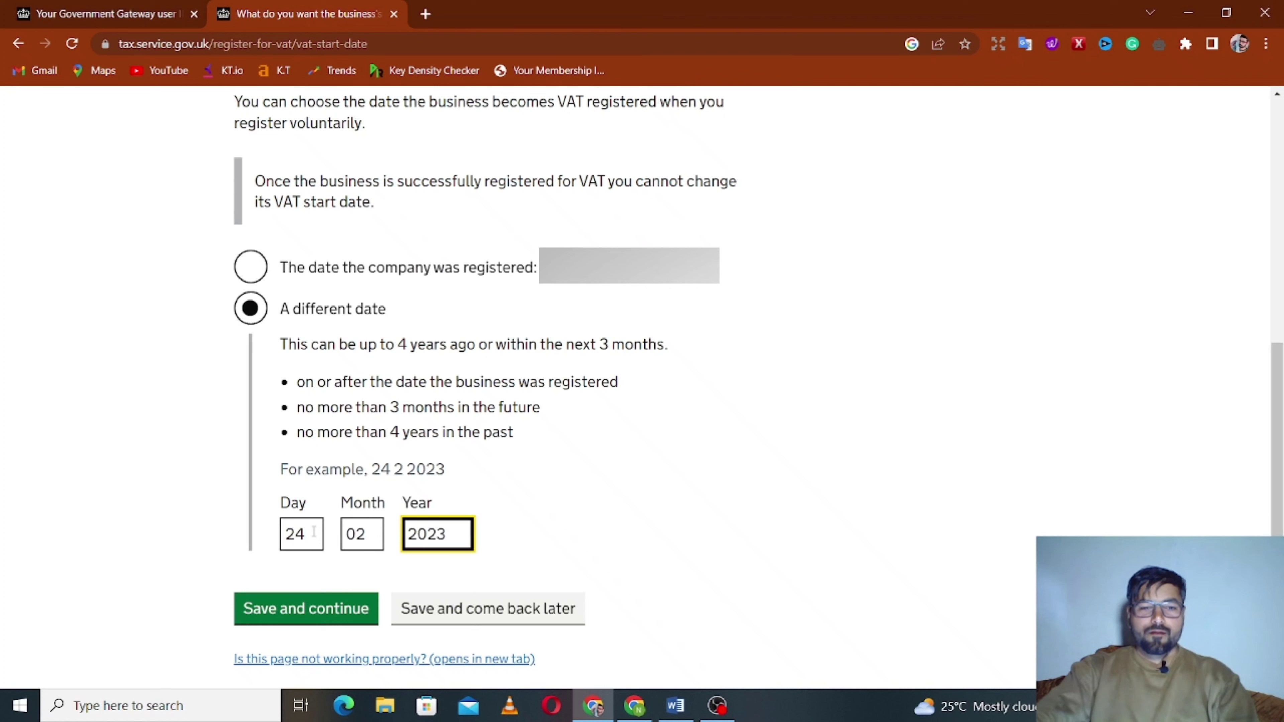
left_click(311, 616)
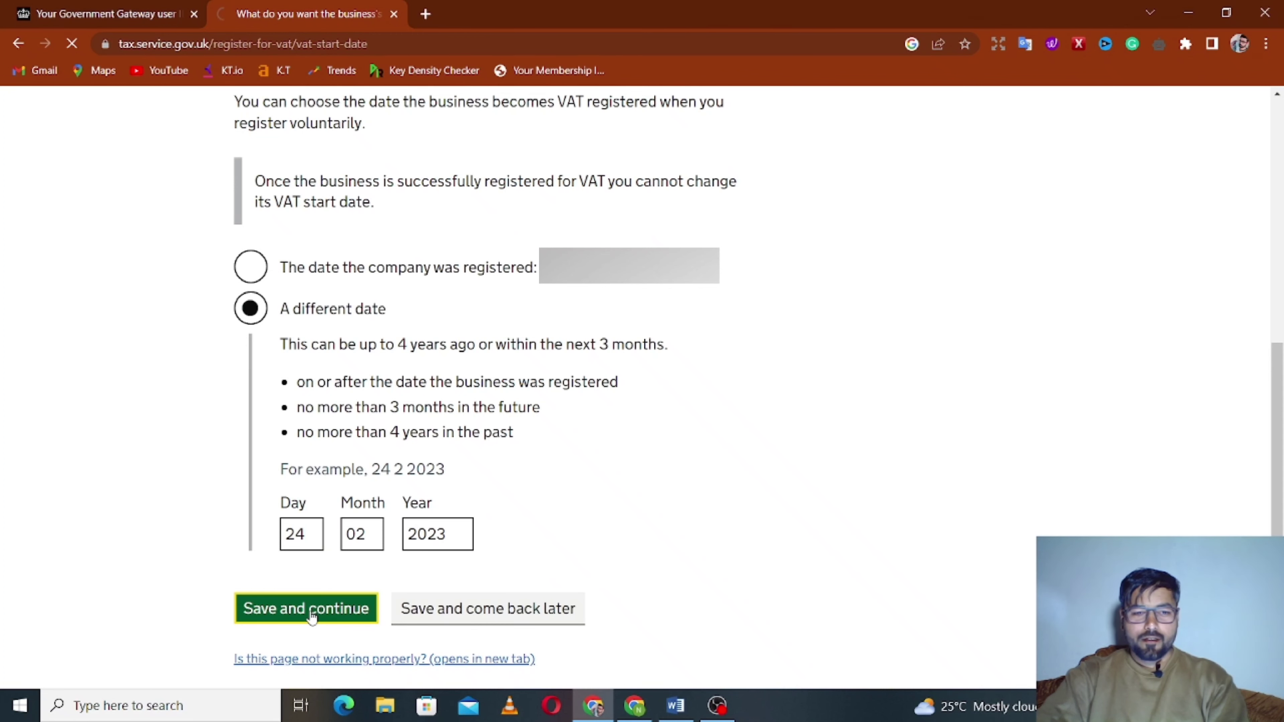
Step: Answer that trading taxable goods will start after 24 February 2023
scroll(312, 617, "down", 3)
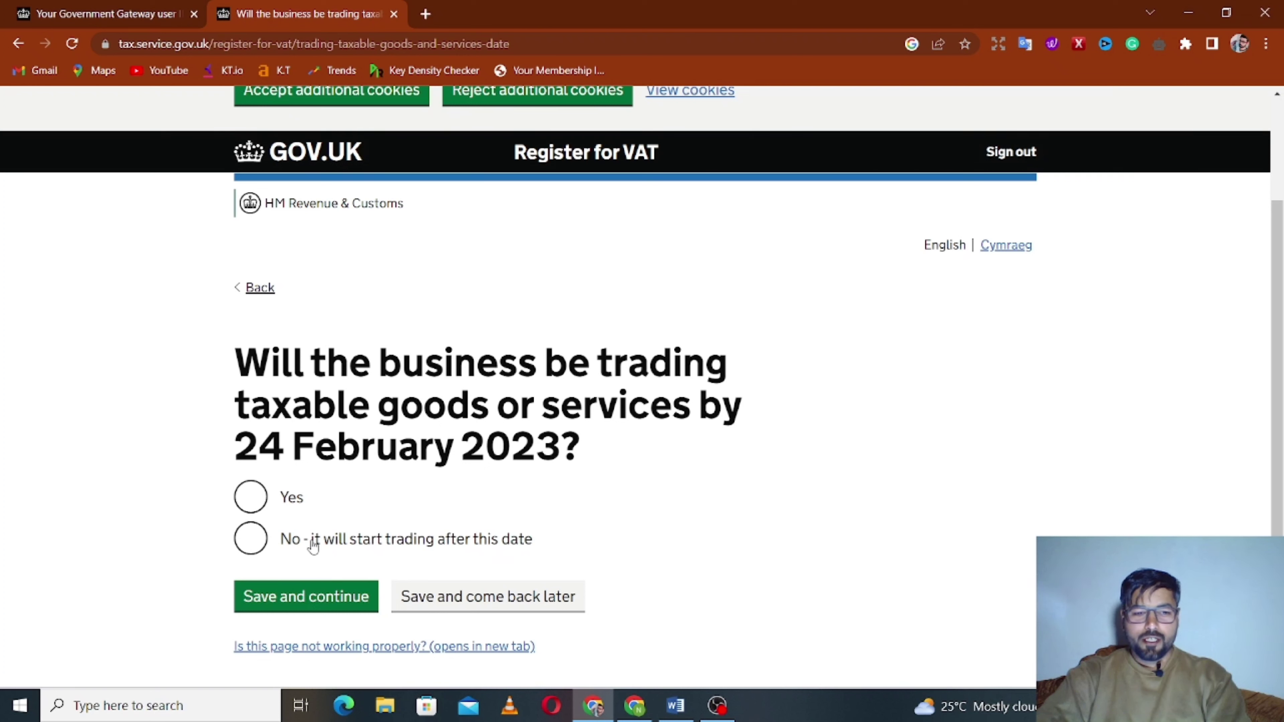
left_click(253, 540)
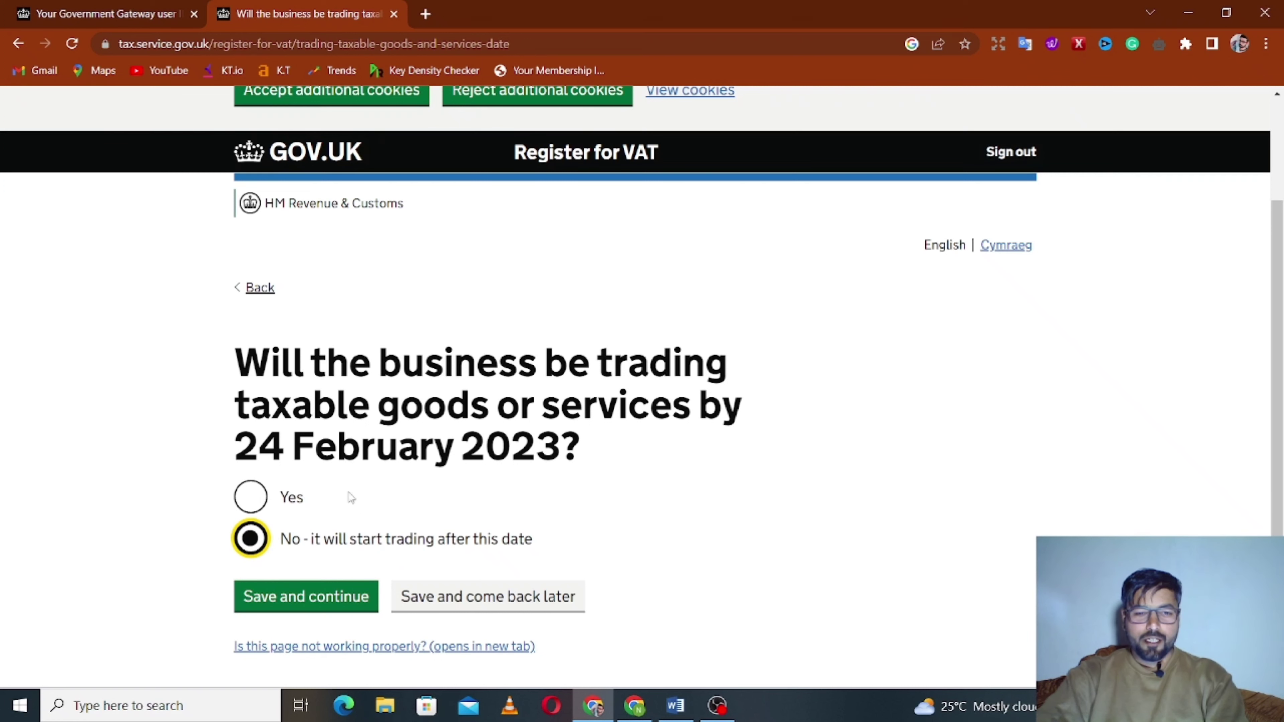
left_click(293, 588)
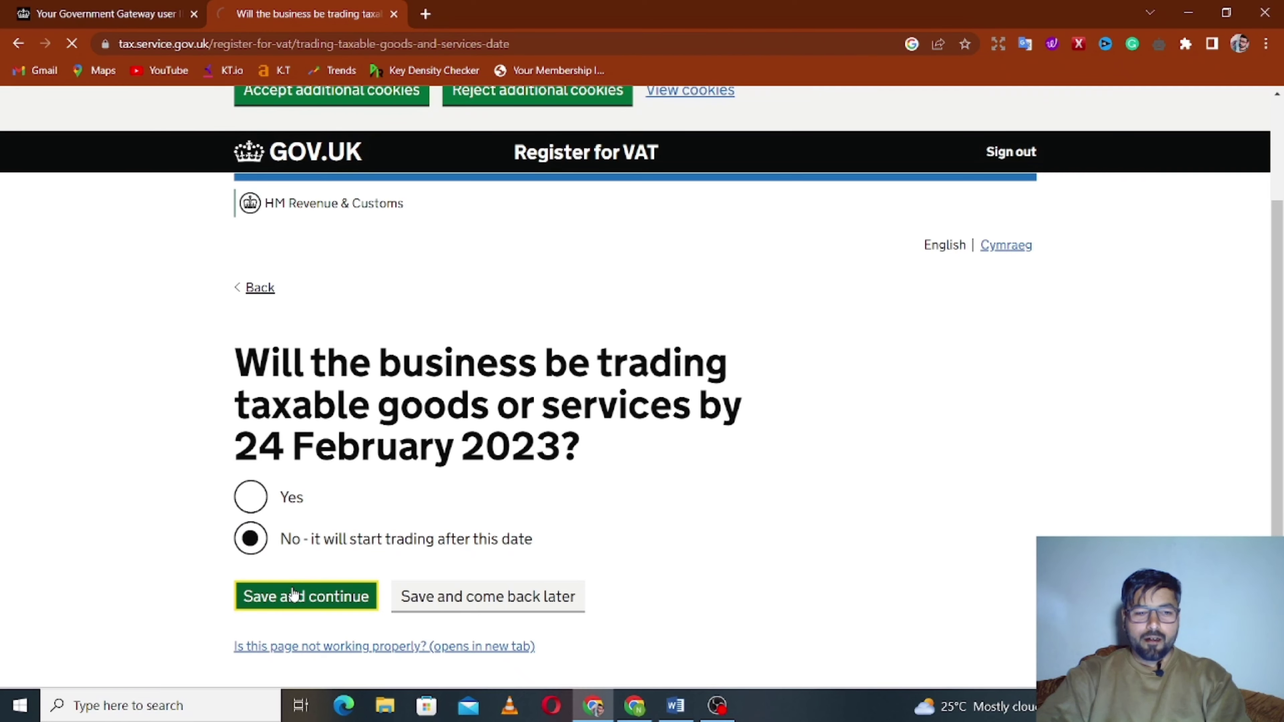
scroll(298, 591, "down", 10)
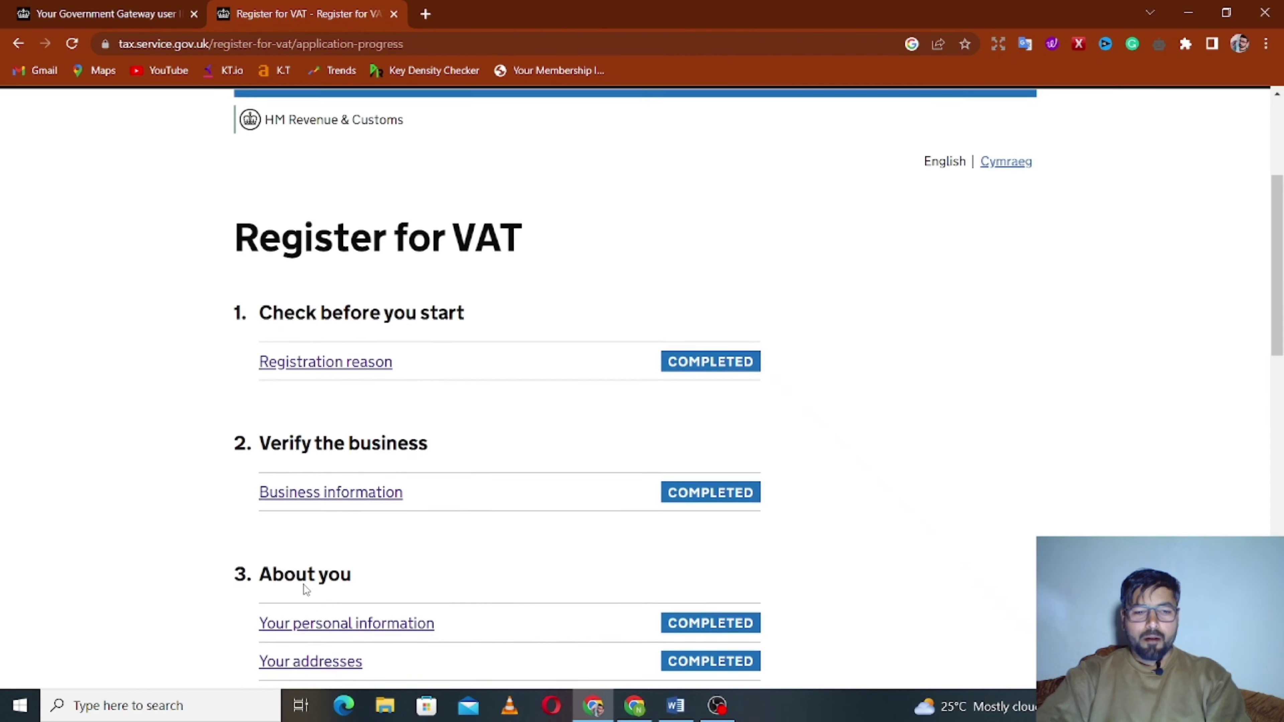
scroll(306, 584, "down", 4)
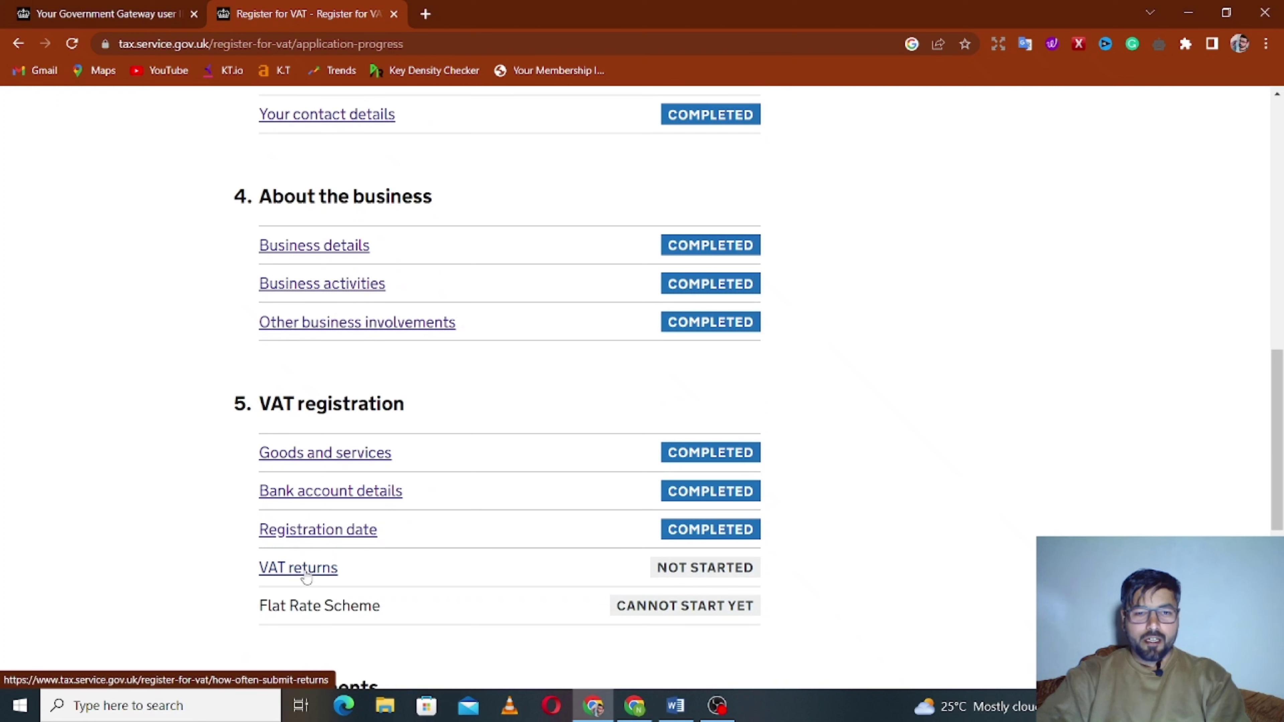
Step: Choose to submit VAT Returns quarterly
left_click(306, 568)
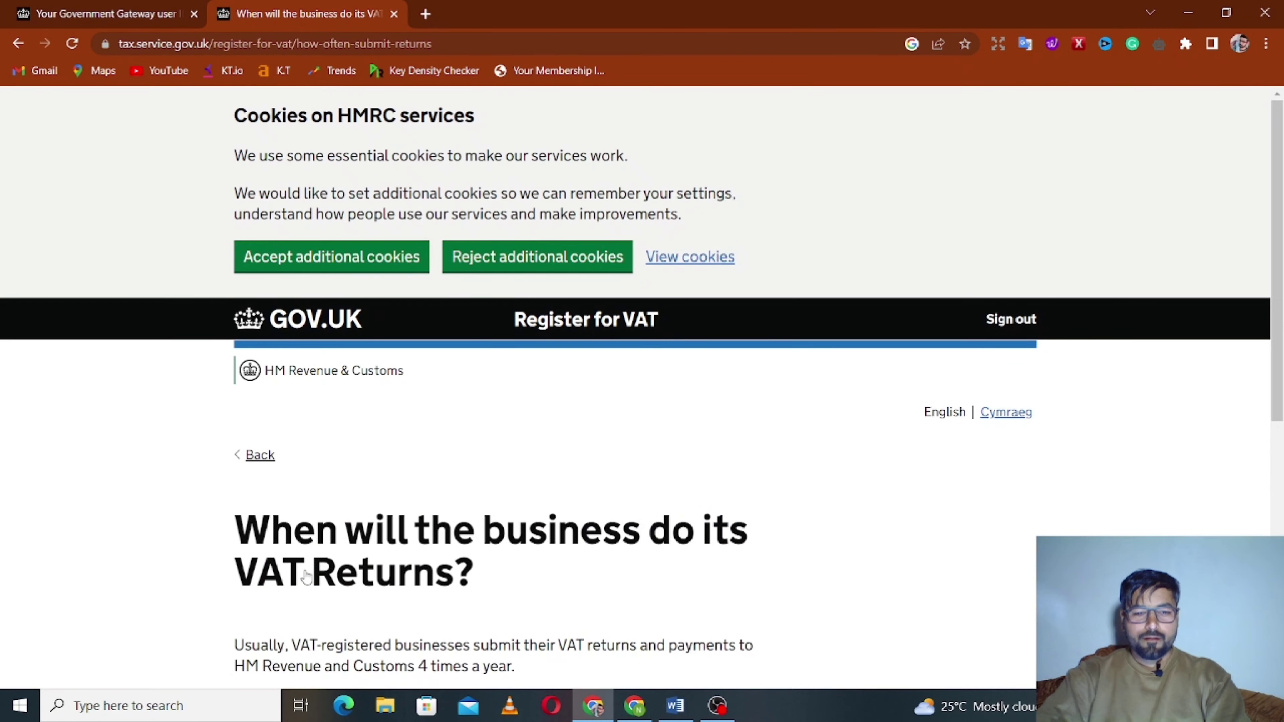
scroll(306, 576, "down", 5)
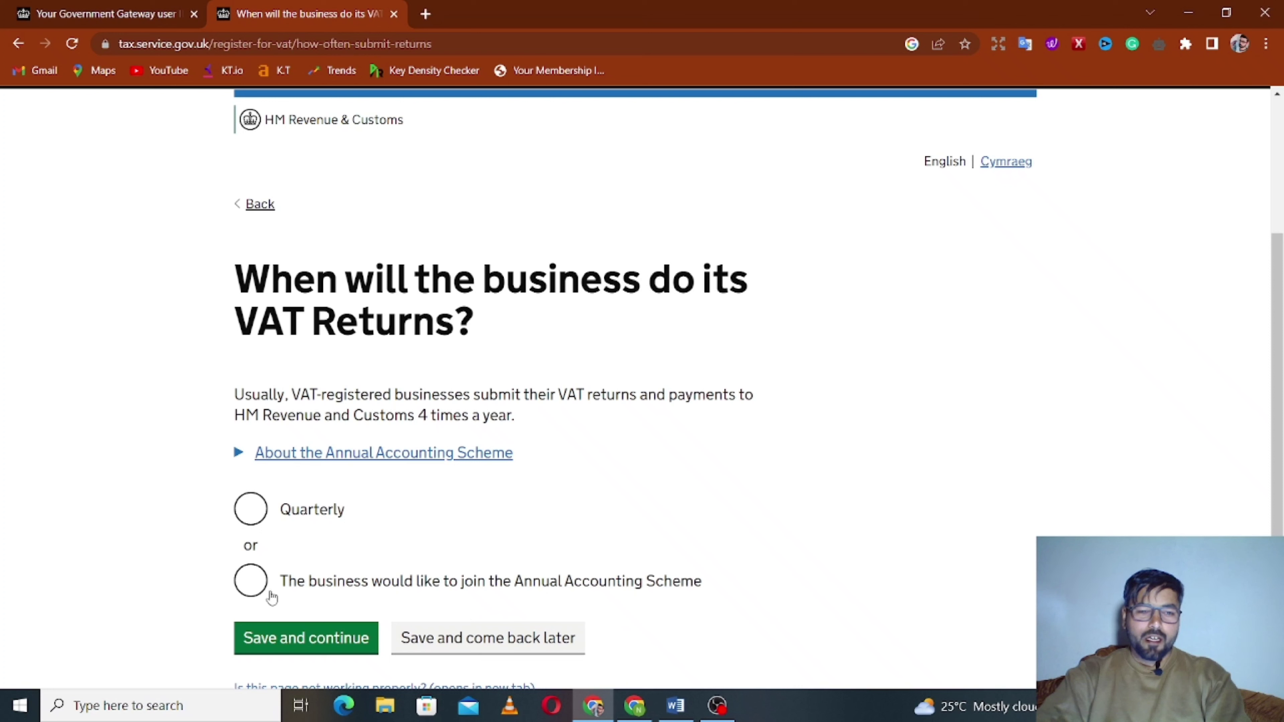
left_click(249, 511)
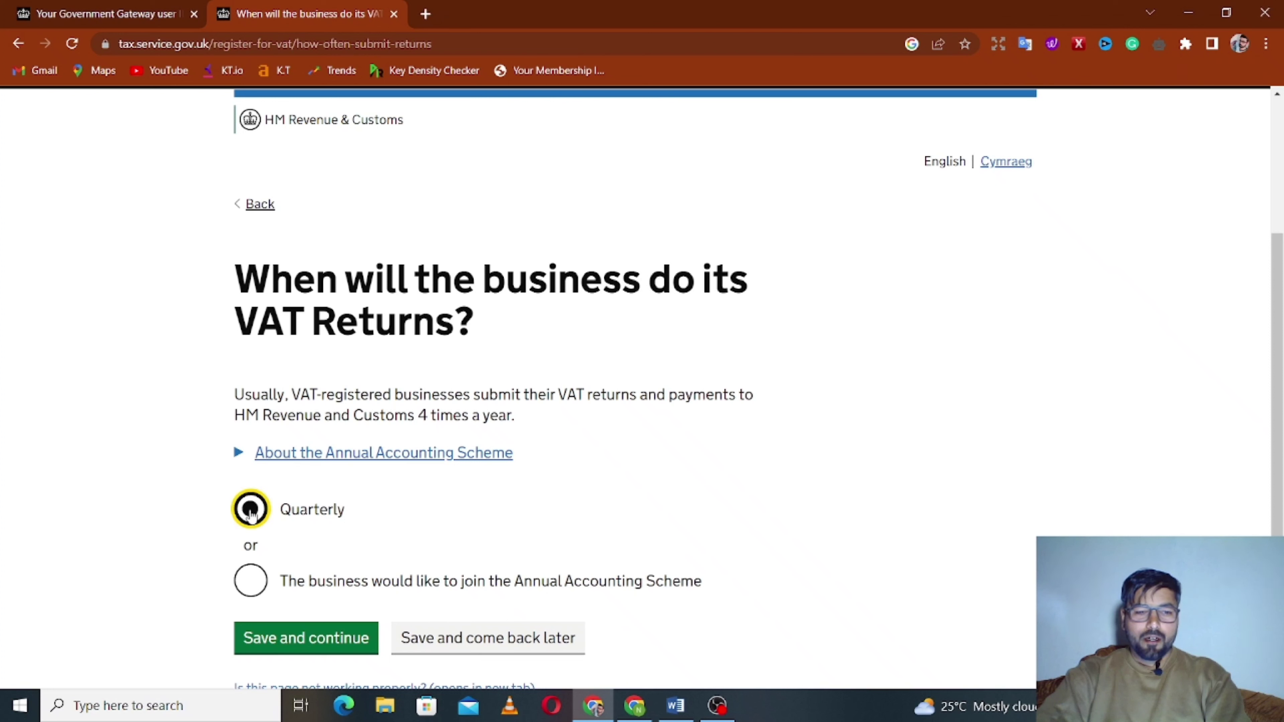
left_click(325, 640)
Step: Pick January, April, July and October as the VAT return periods
scroll(418, 620, "down", 2)
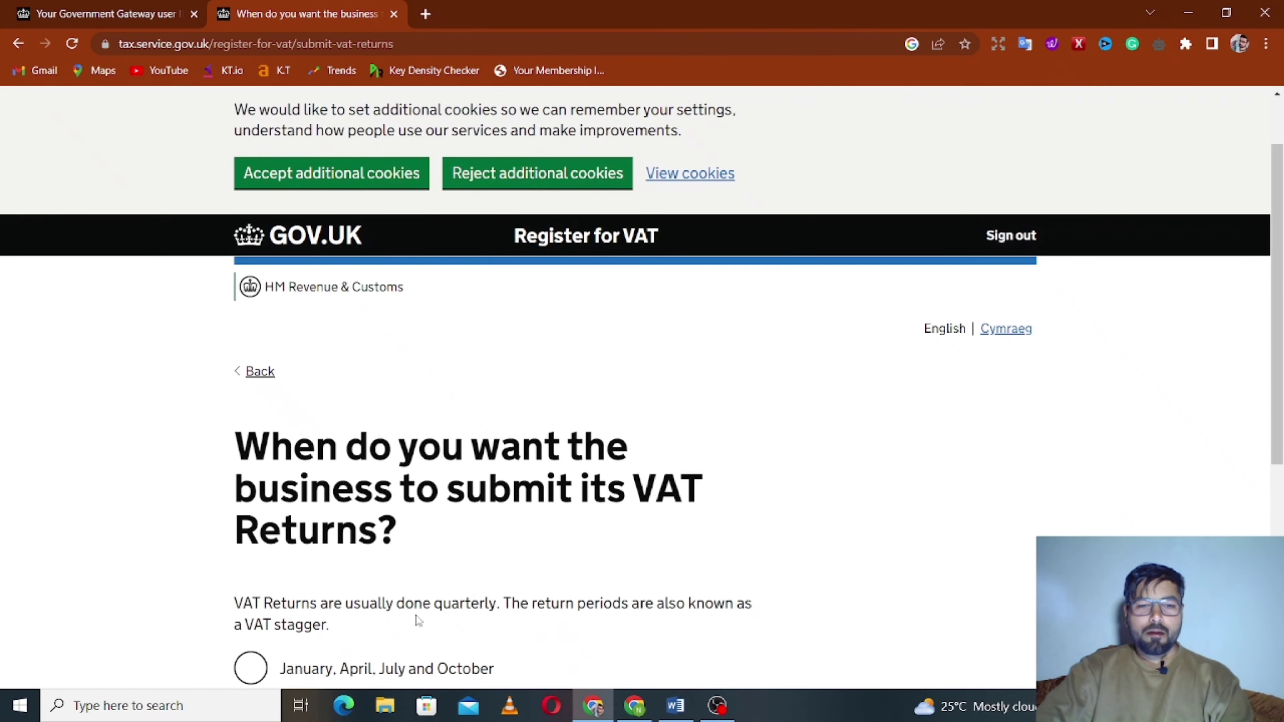
scroll(417, 619, "down", 5)
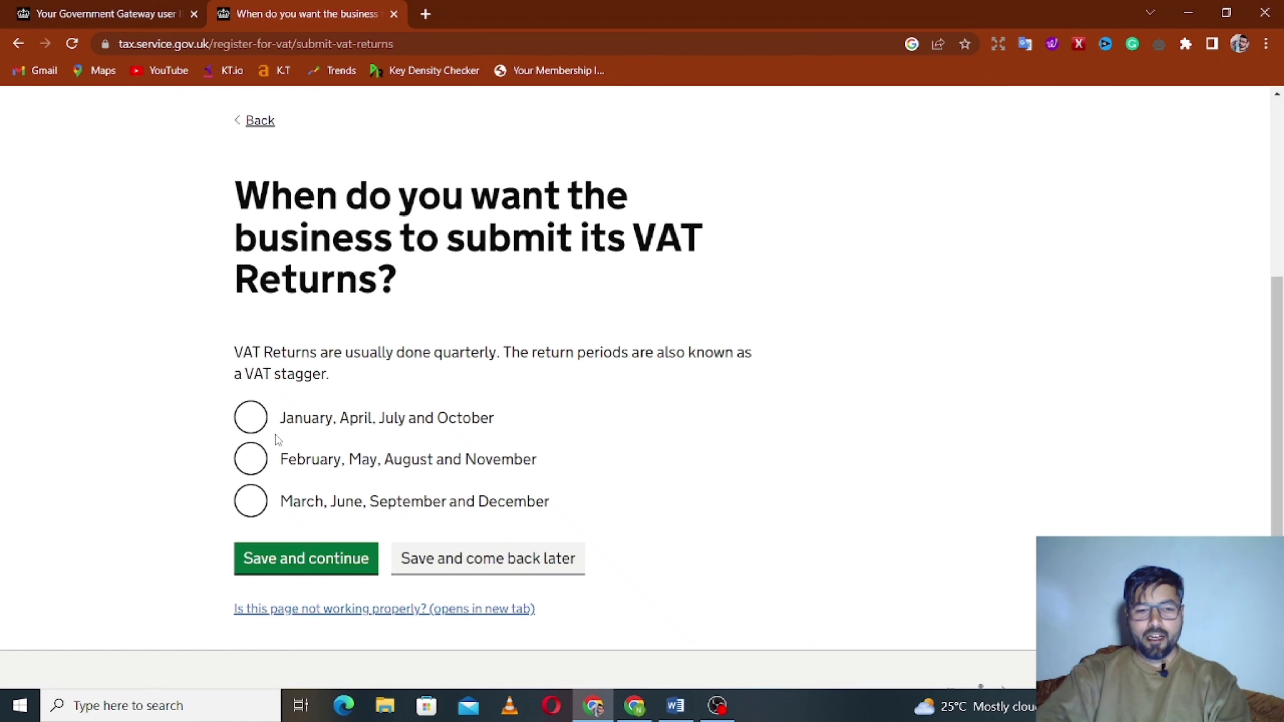
left_click(252, 418)
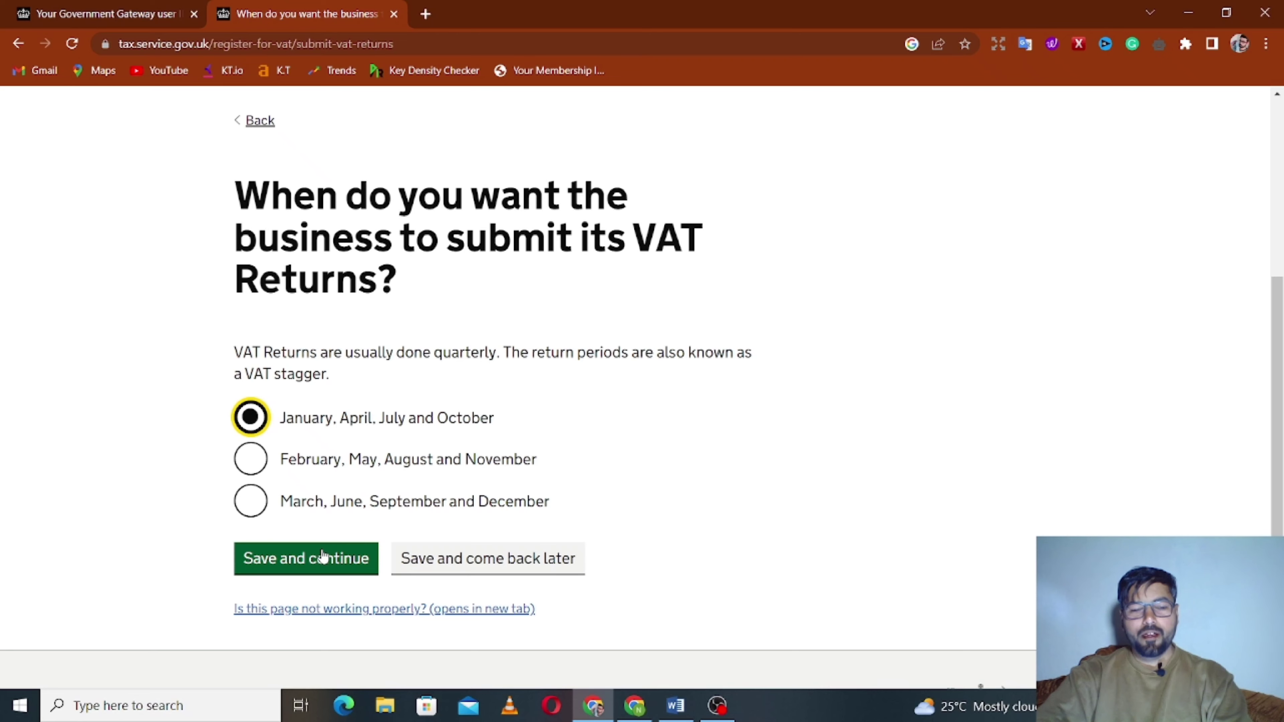
left_click(321, 557)
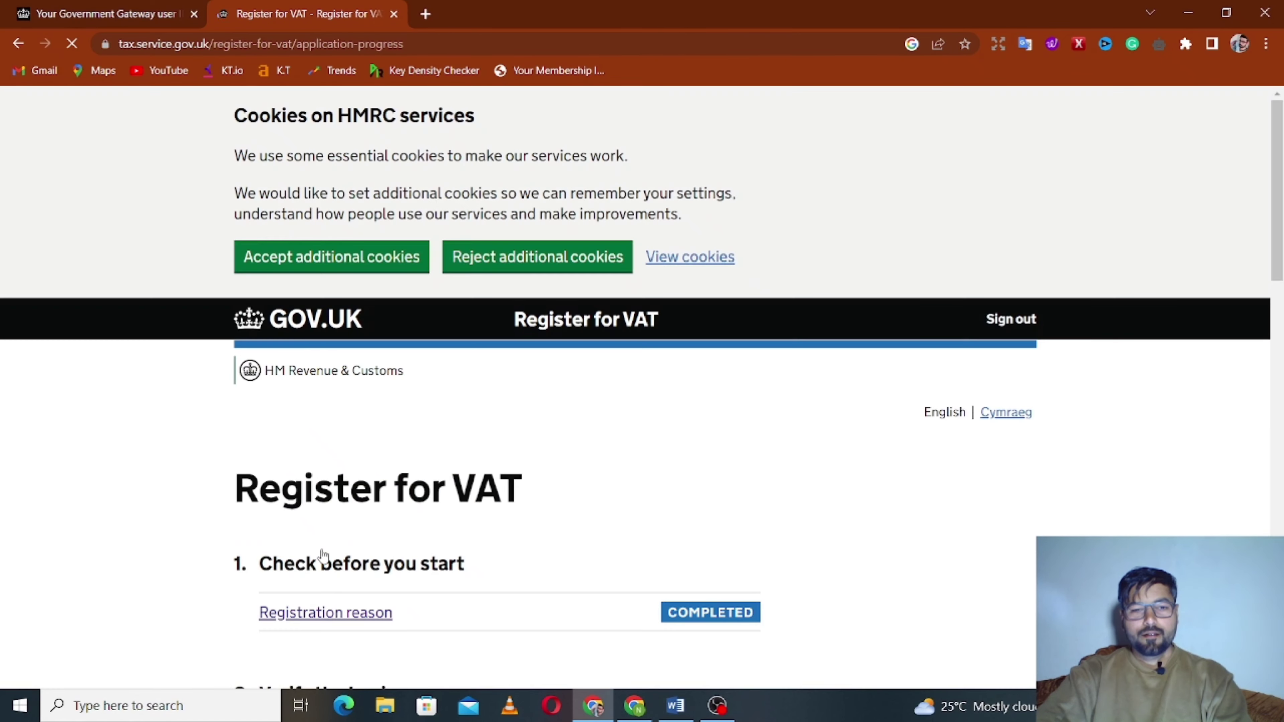
scroll(324, 556, "down", 12)
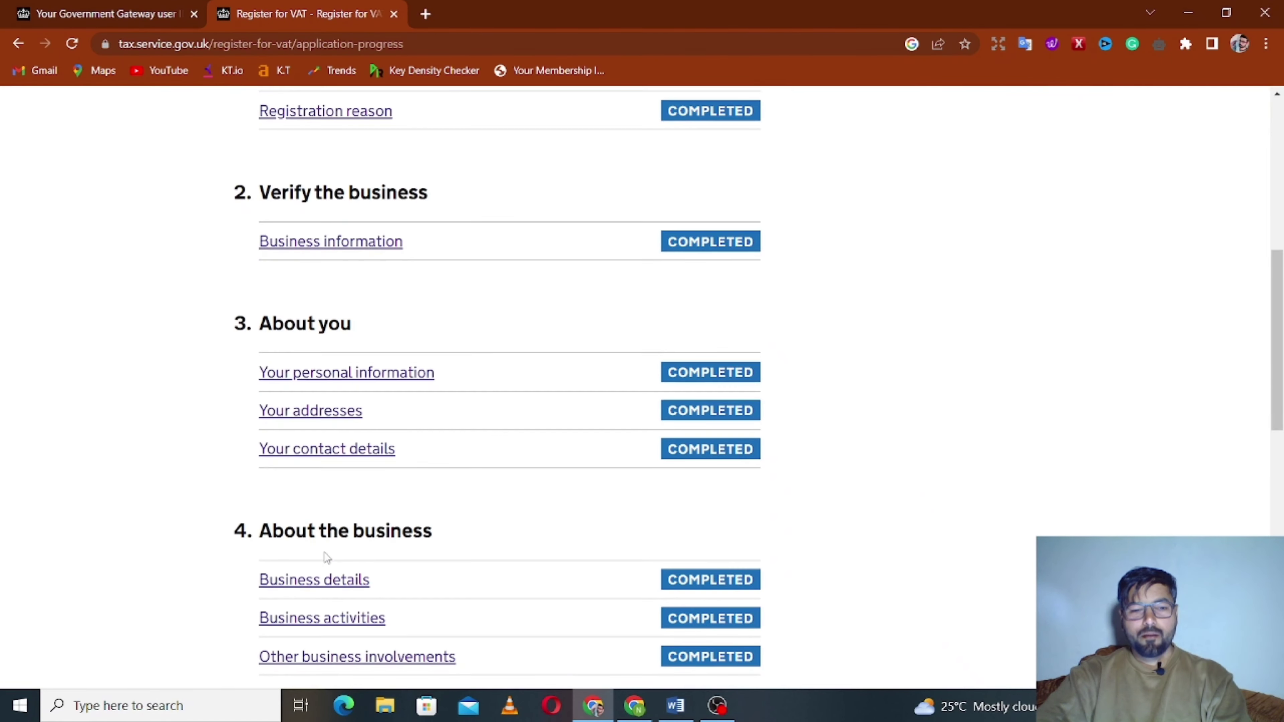
scroll(325, 553, "down", 5)
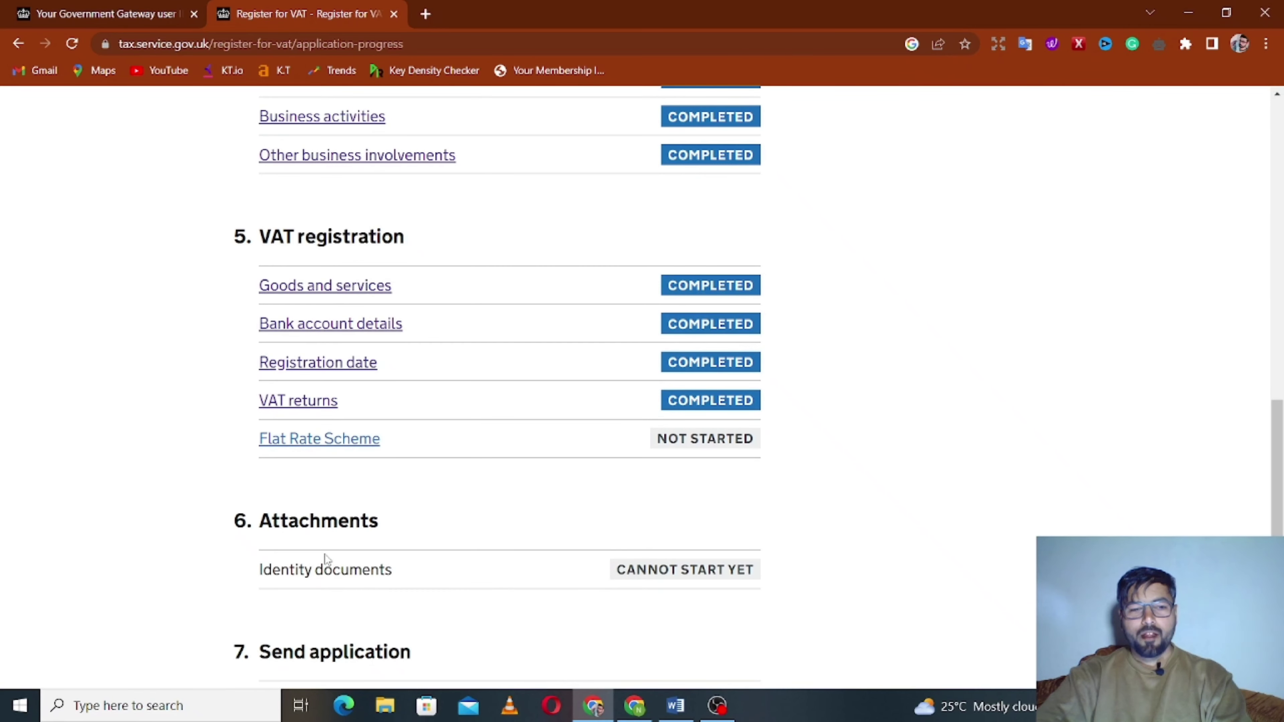
Step: Answer No to joining the Flat Rate Scheme and save the answer
left_click(318, 440)
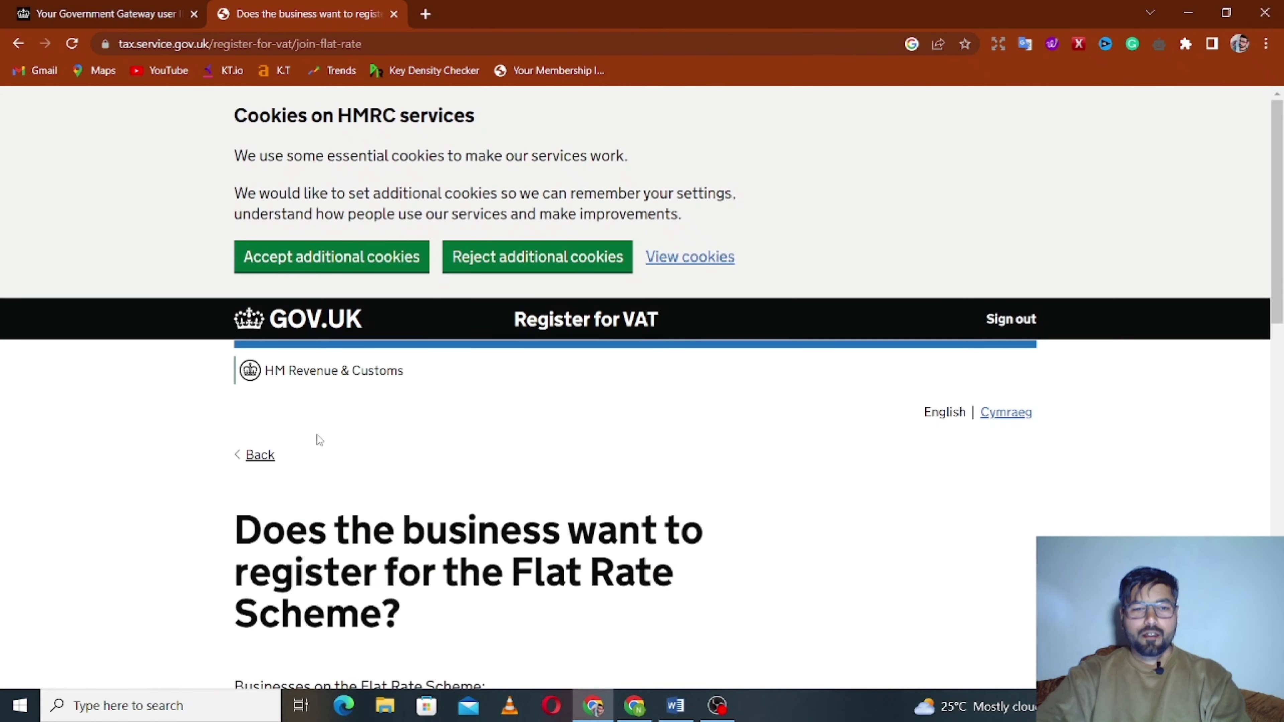
scroll(326, 445, "down", 1)
scroll(329, 449, "down", 4)
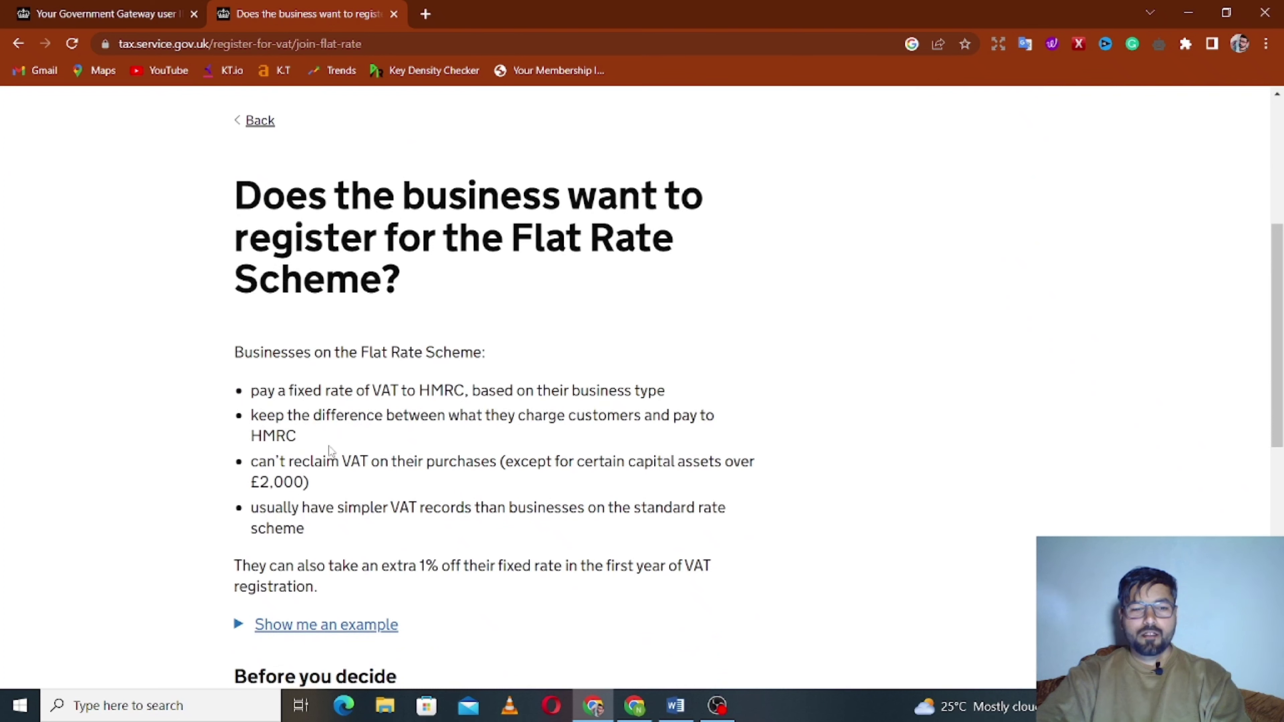
scroll(330, 450, "down", 1)
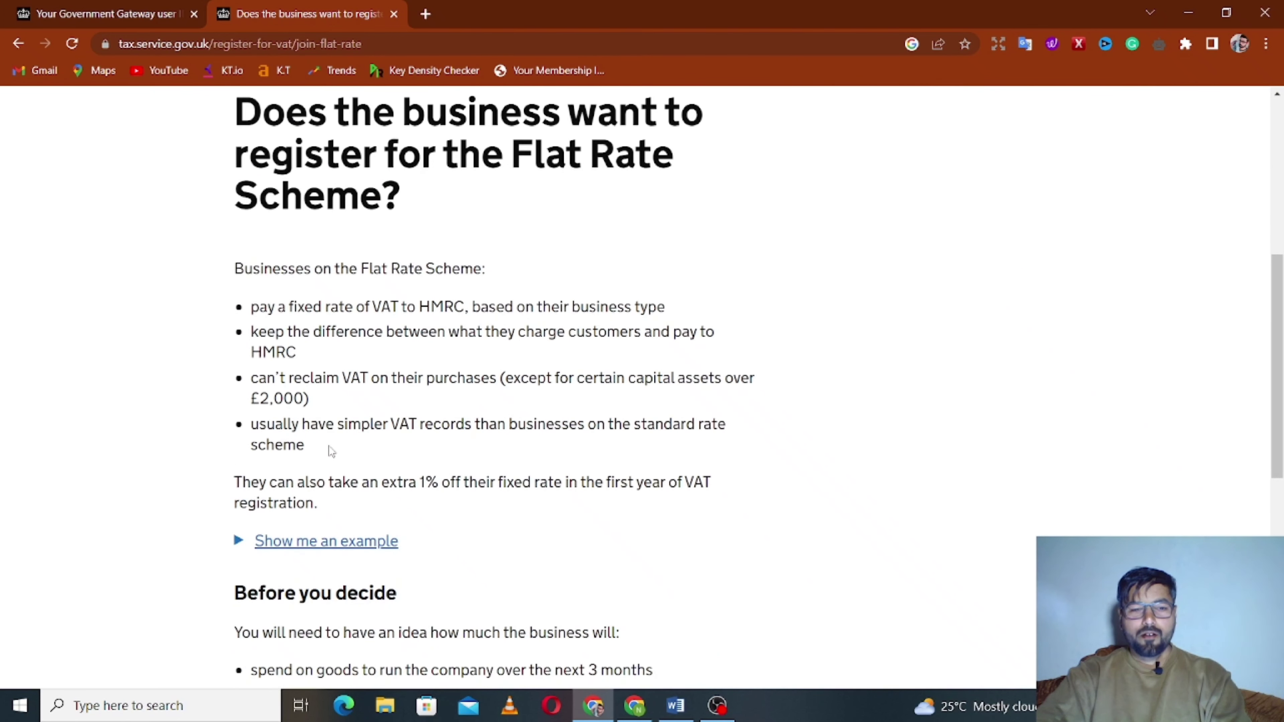
scroll(450, 493, "up", 3)
scroll(537, 495, "down", 1)
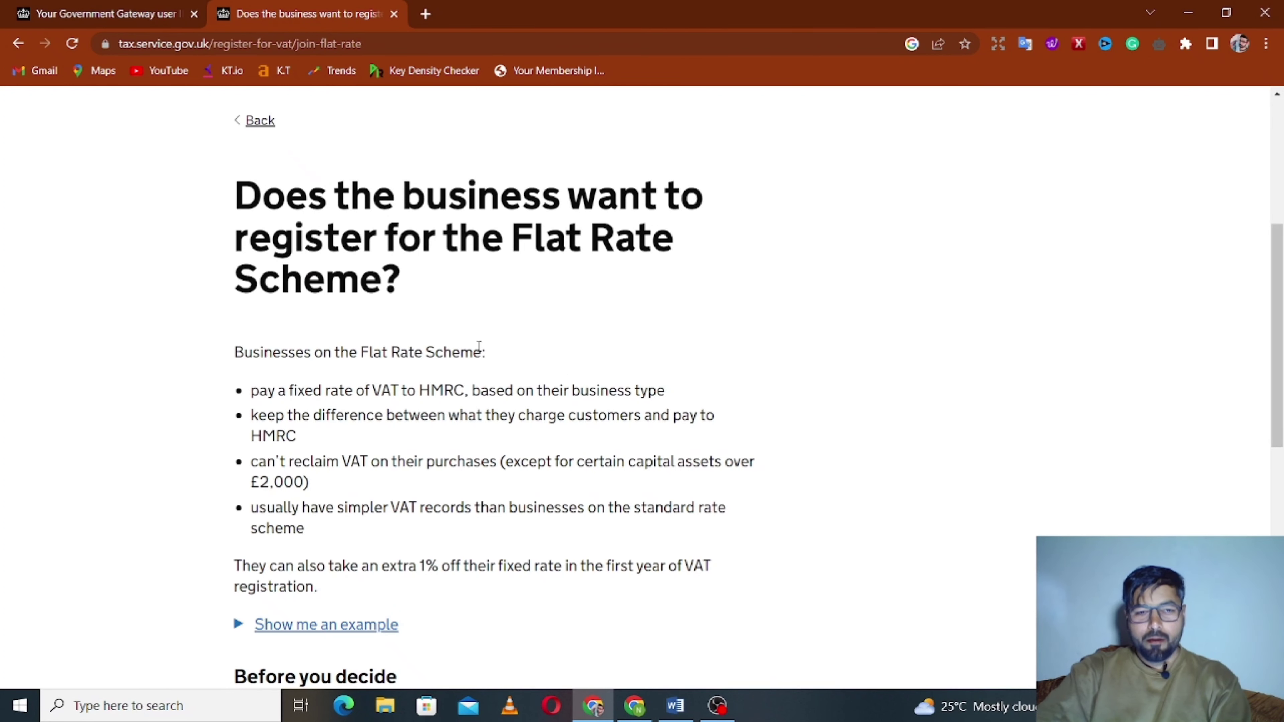
scroll(480, 349, "down", 2)
scroll(480, 350, "down", 1)
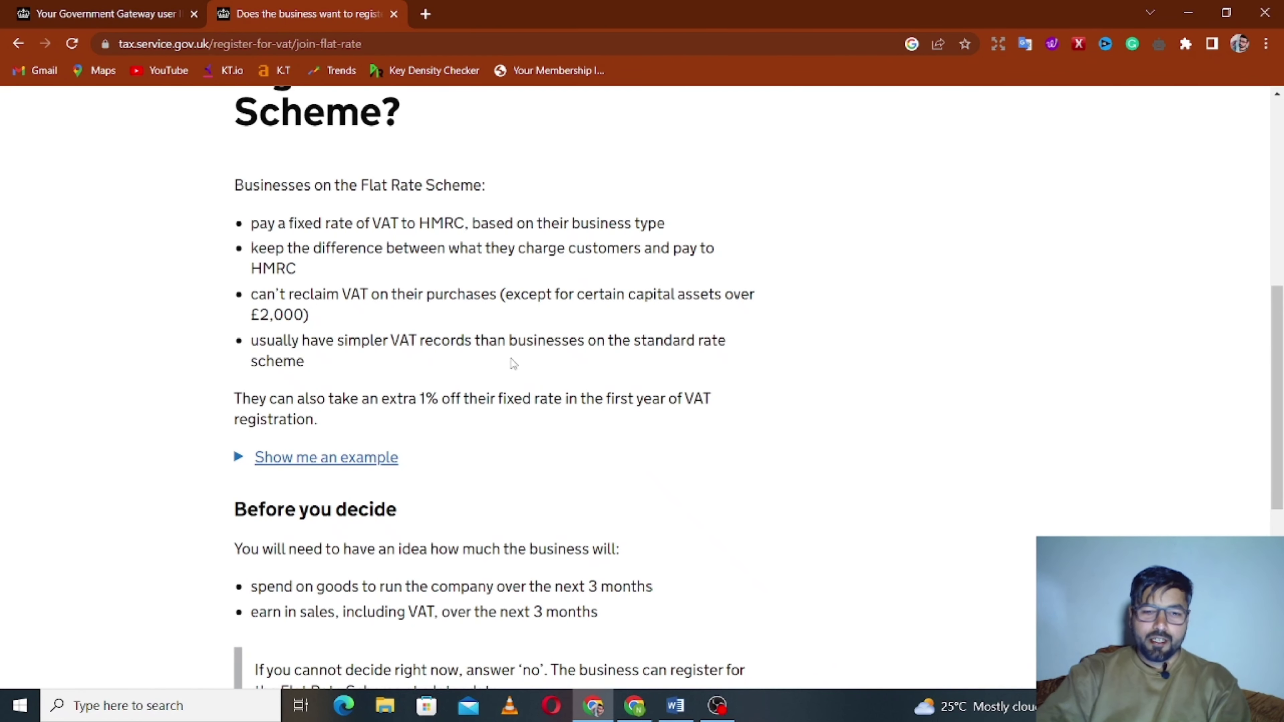
scroll(515, 372, "down", 1)
scroll(518, 377, "down", 1)
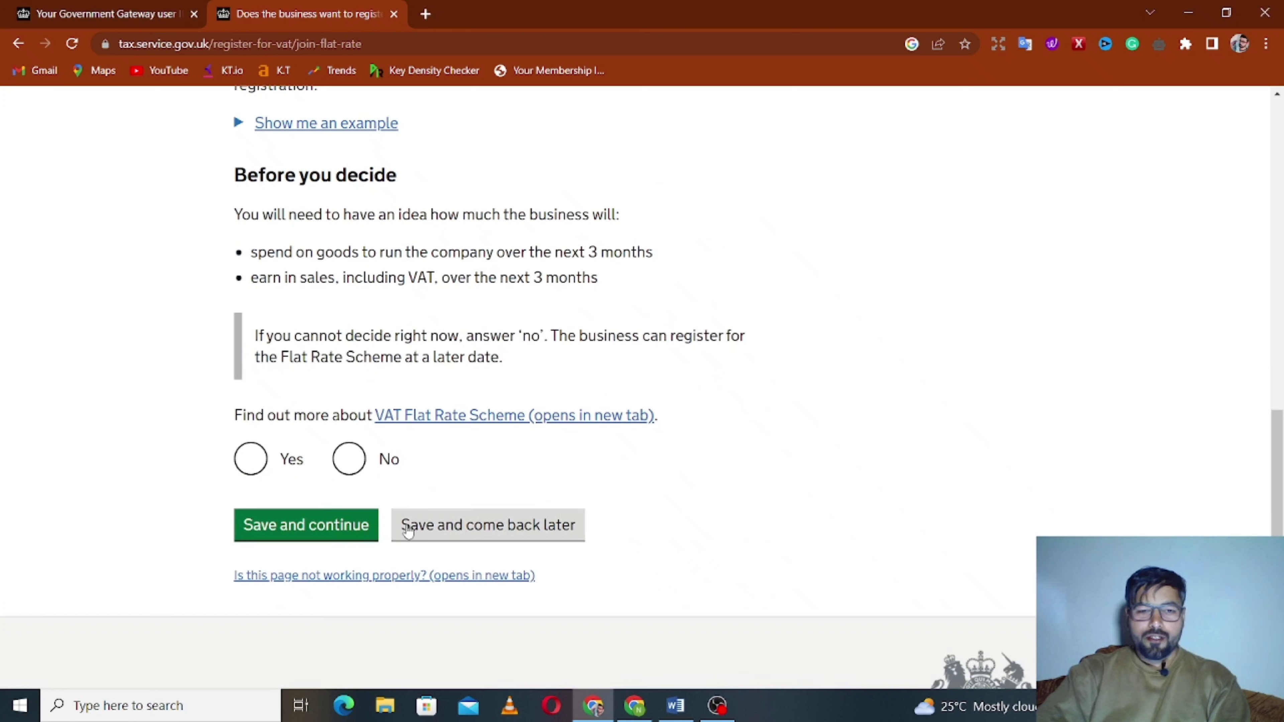
left_click(342, 461)
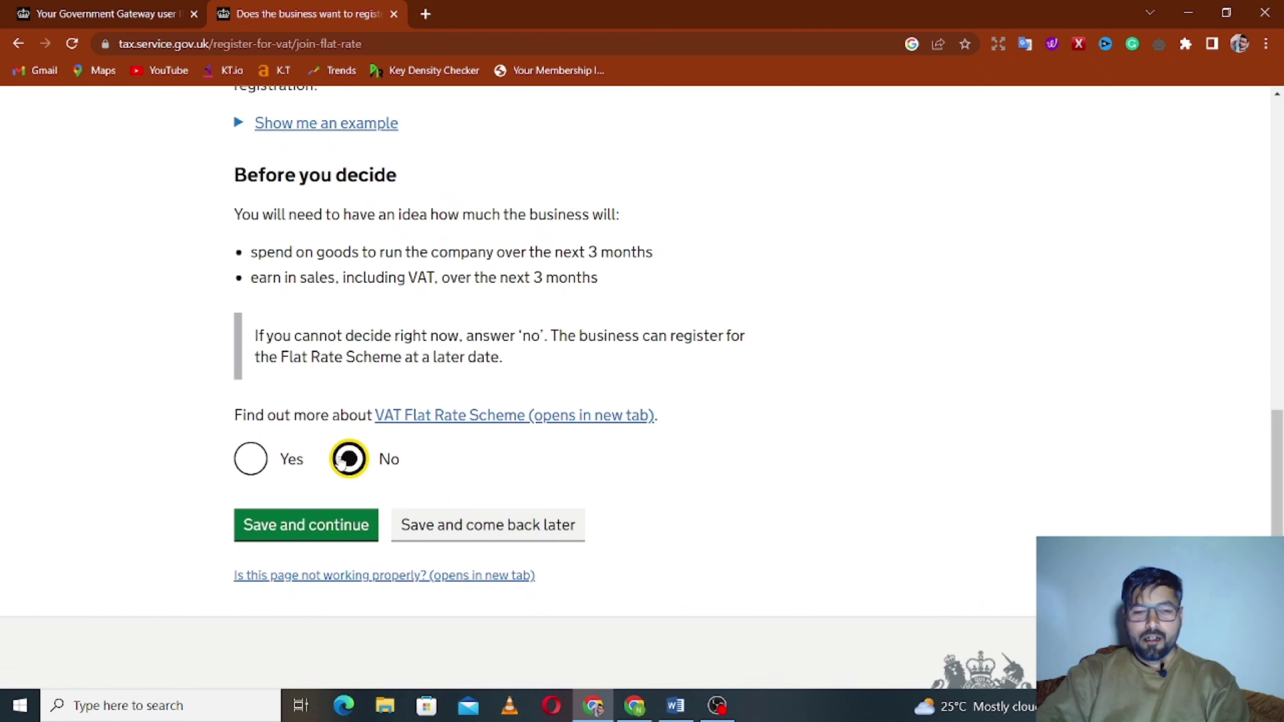
left_click(304, 535)
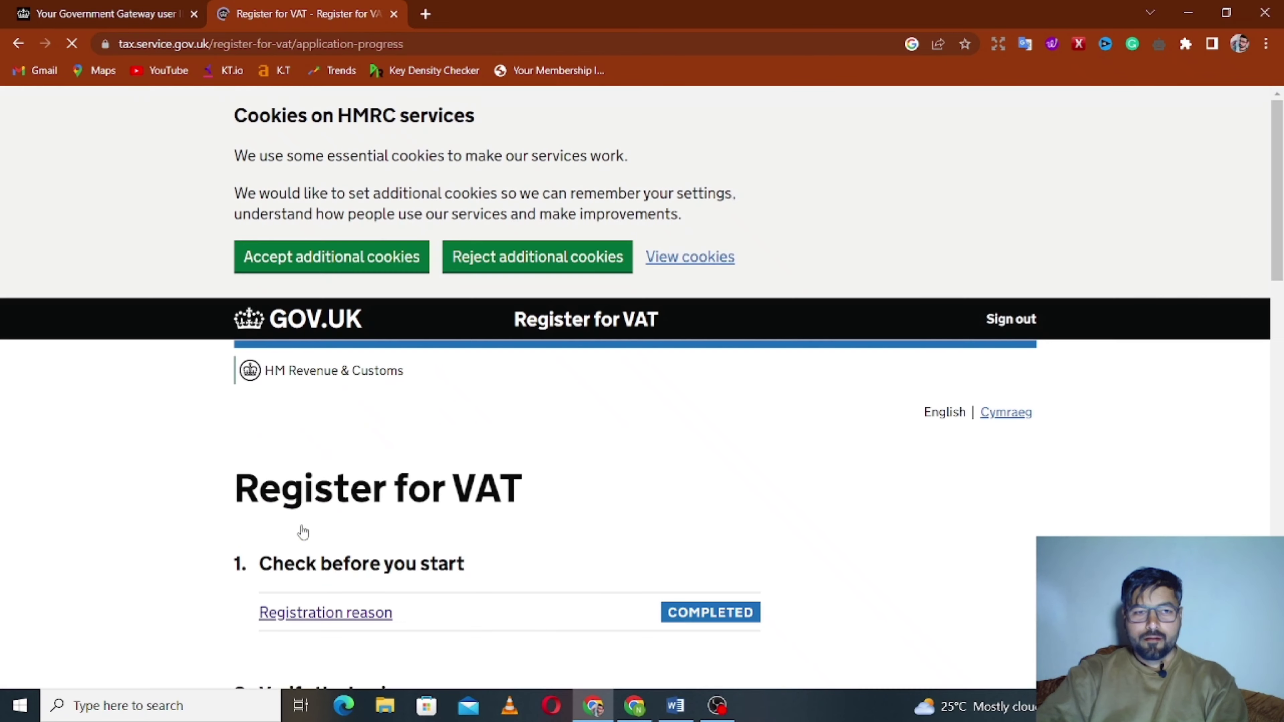
scroll(304, 532, "down", 10)
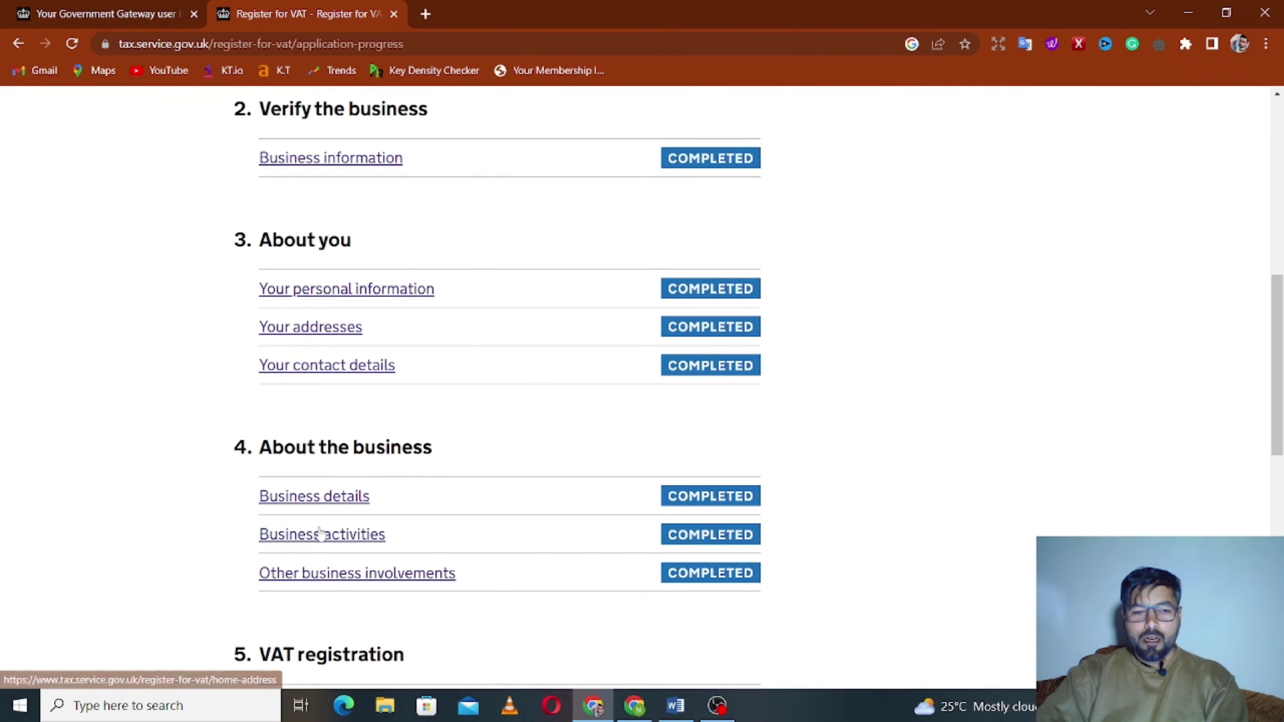
scroll(320, 535, "down", 2)
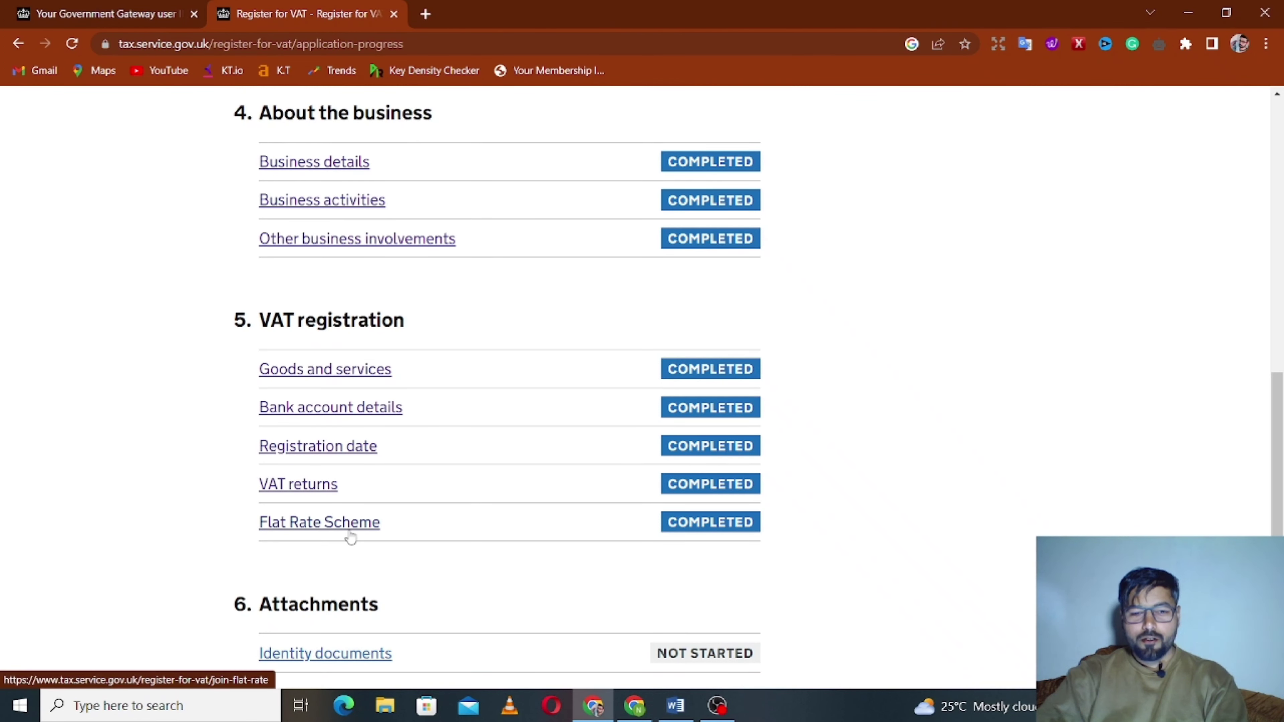
scroll(350, 530, "down", 2)
scroll(351, 531, "down", 2)
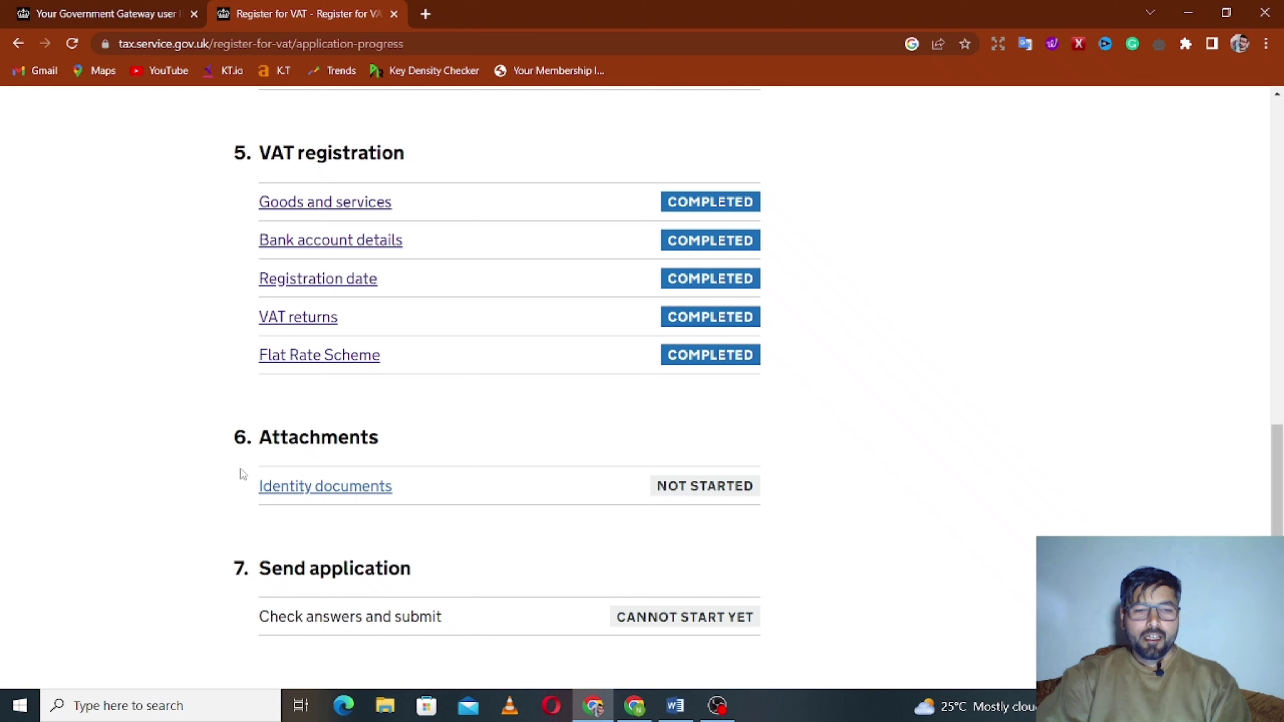
Step: Open Identity documents and review the need for one photo ID plus two further evidence documents
left_click(337, 487)
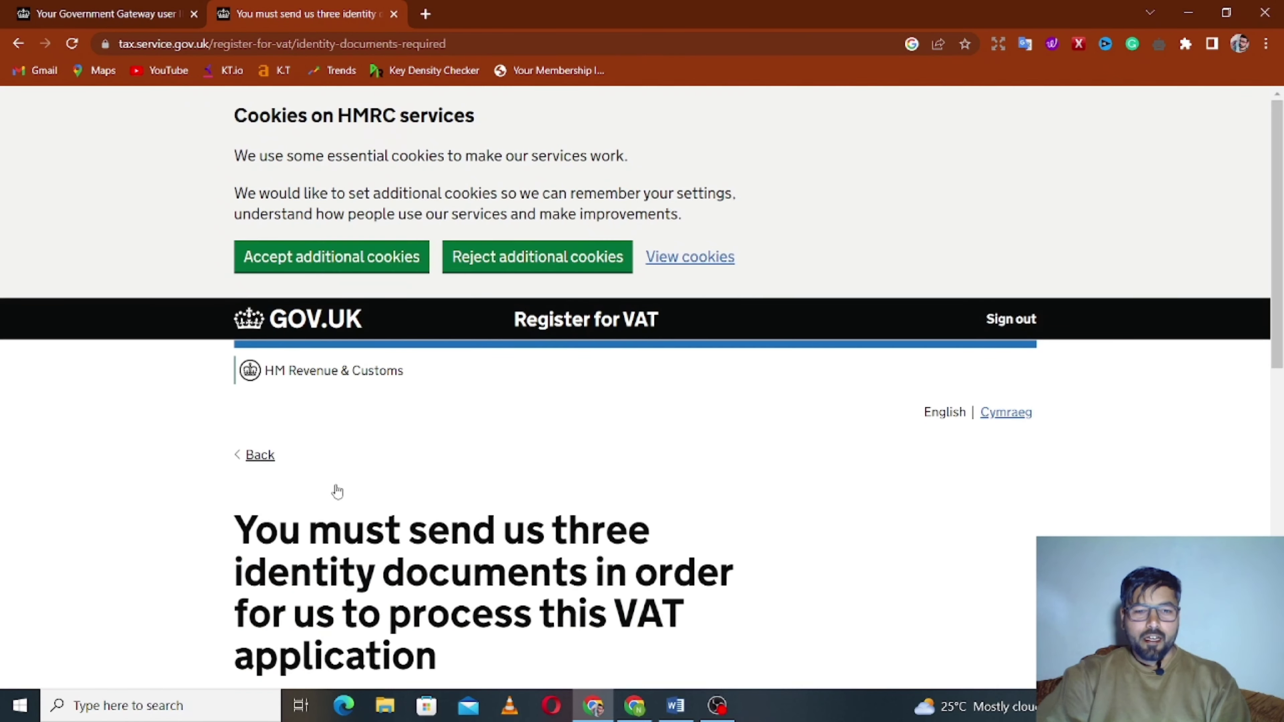
scroll(338, 490, "down", 5)
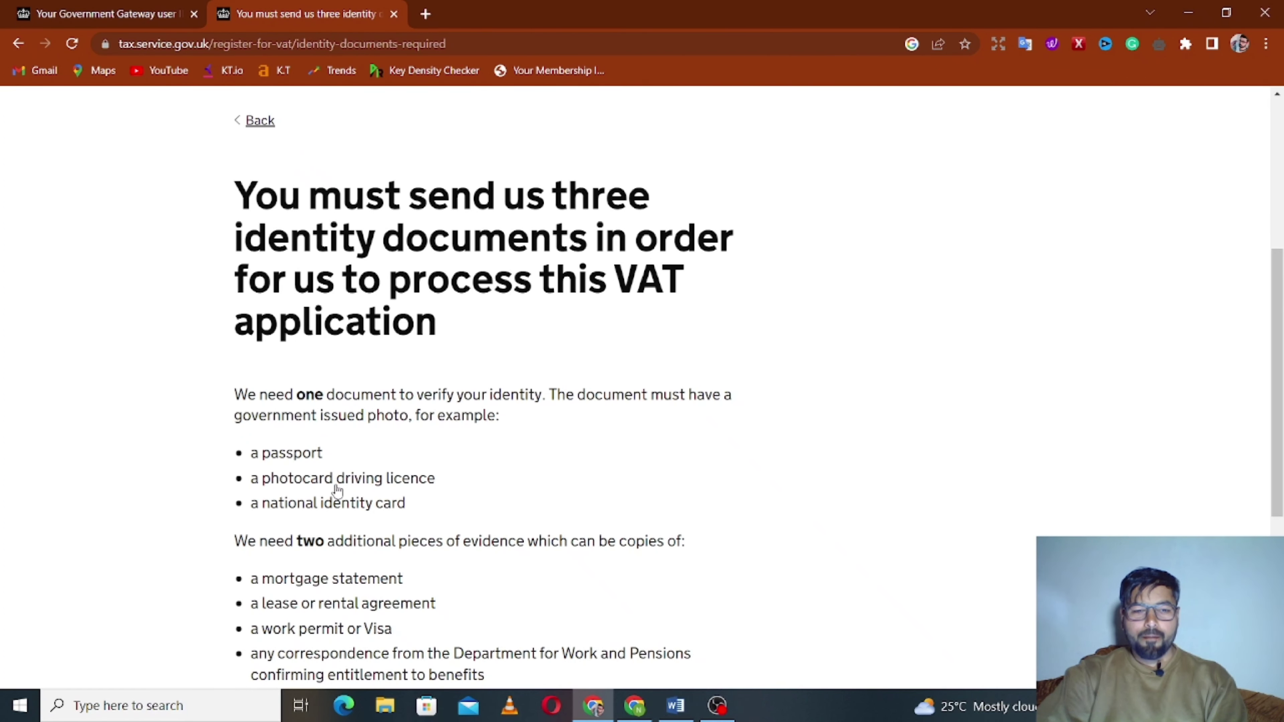
scroll(338, 490, "down", 3)
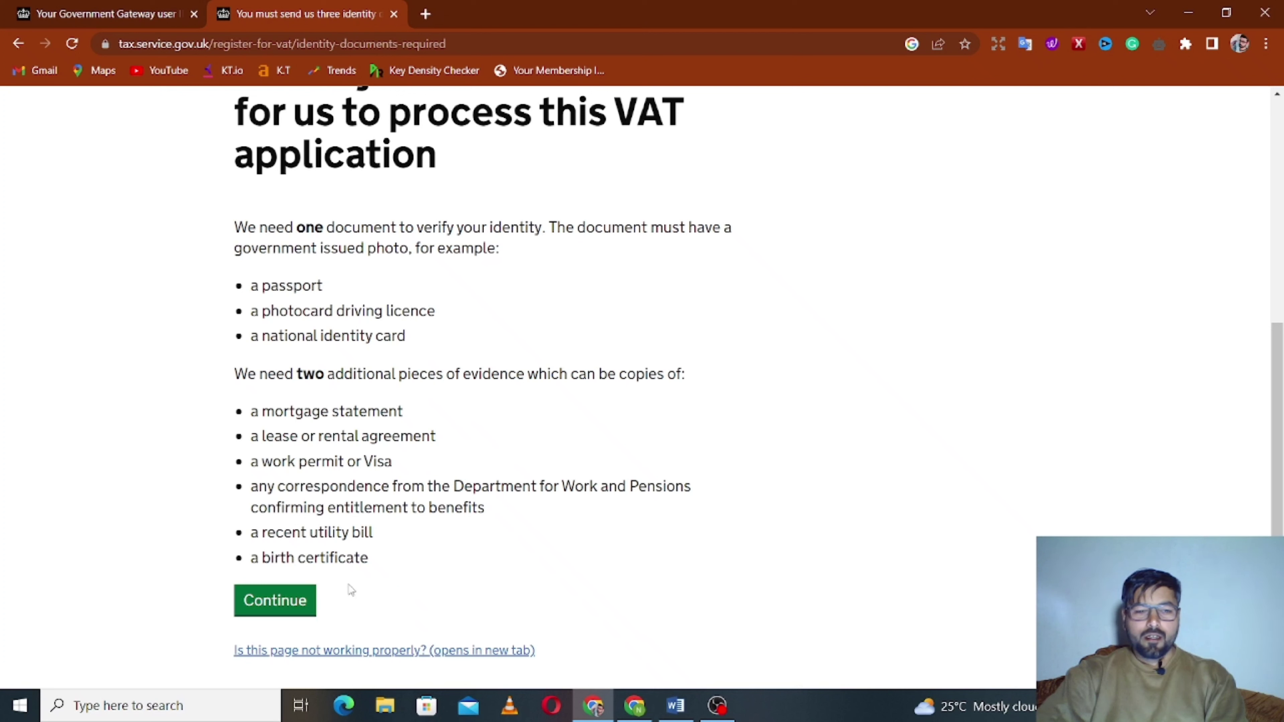
Step: Select 'Upload the documents using this service' as the way to send documents
left_click(283, 604)
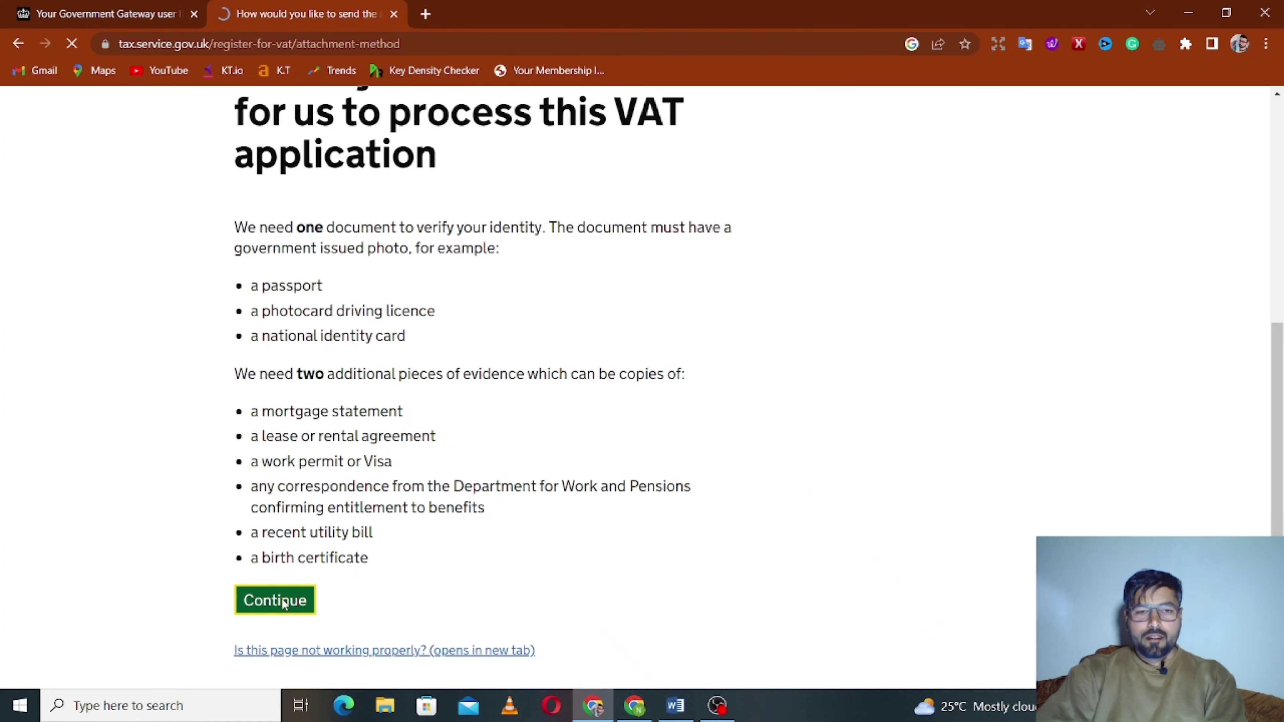
scroll(286, 640, "down", 5)
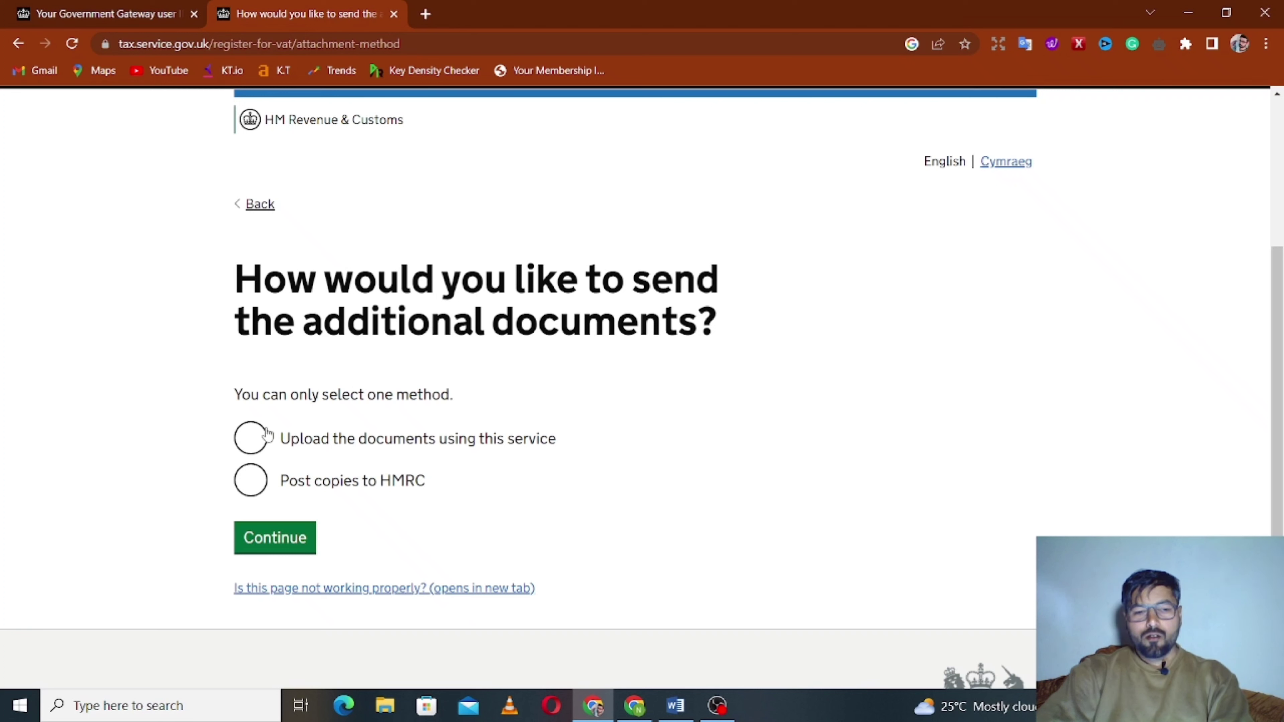
left_click(253, 438)
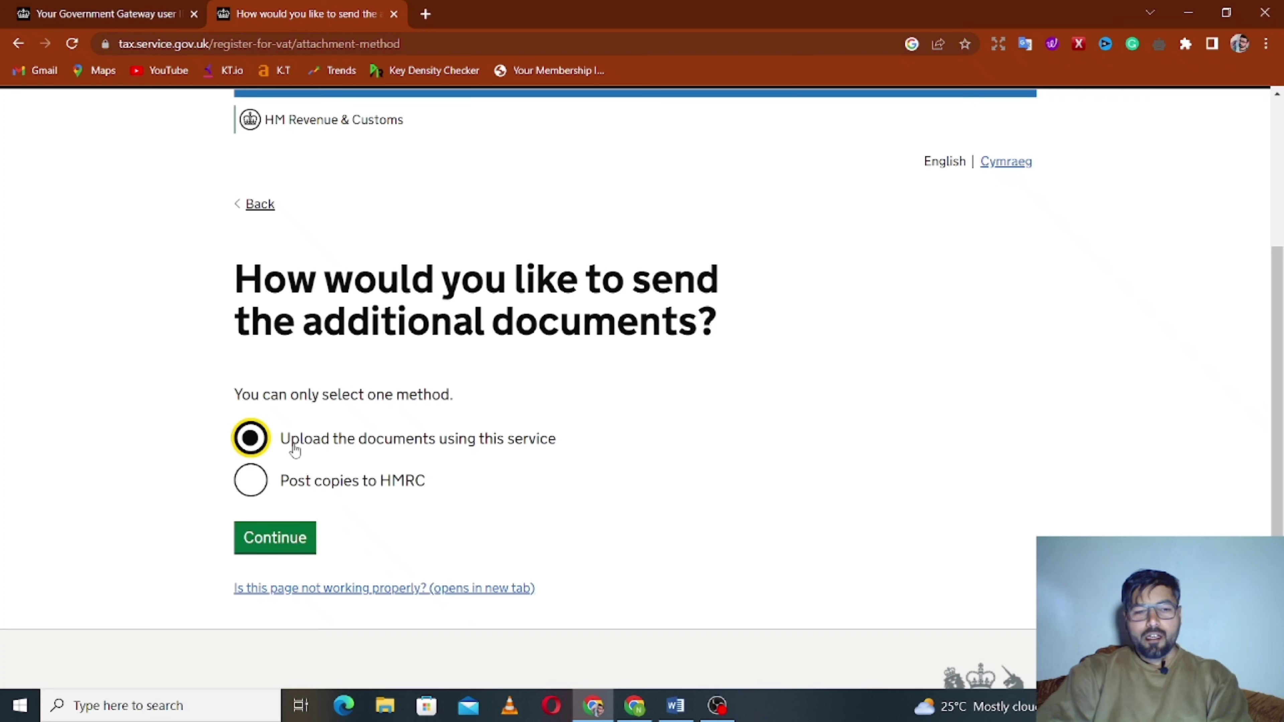
Step: Upload passport.pdf from the Desktop as the first identity document
left_click(284, 541)
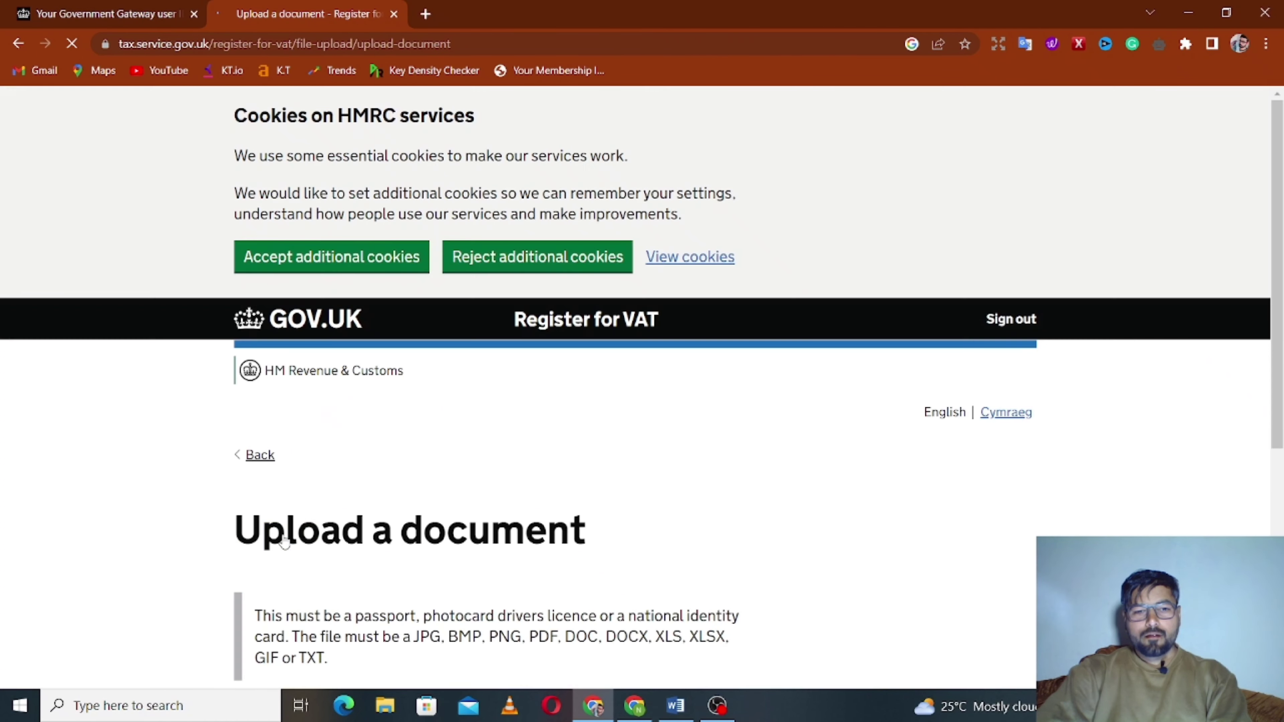
scroll(285, 544, "down", 5)
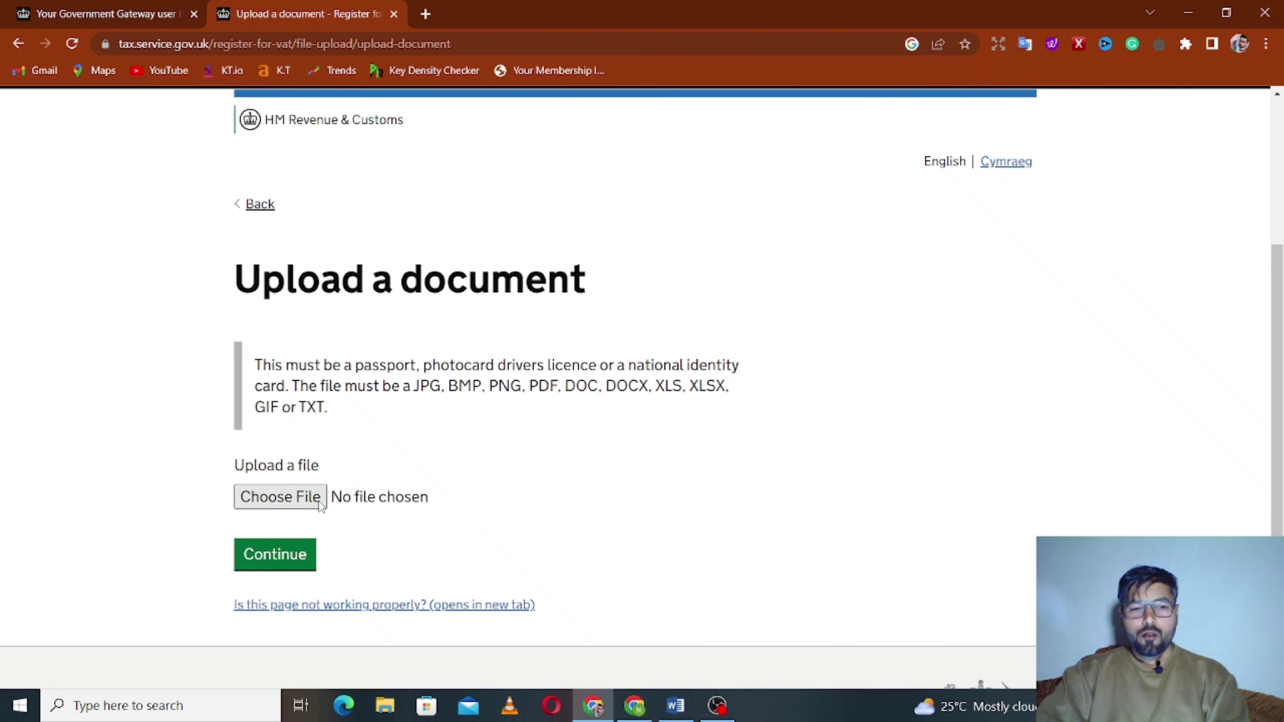
left_click(288, 499)
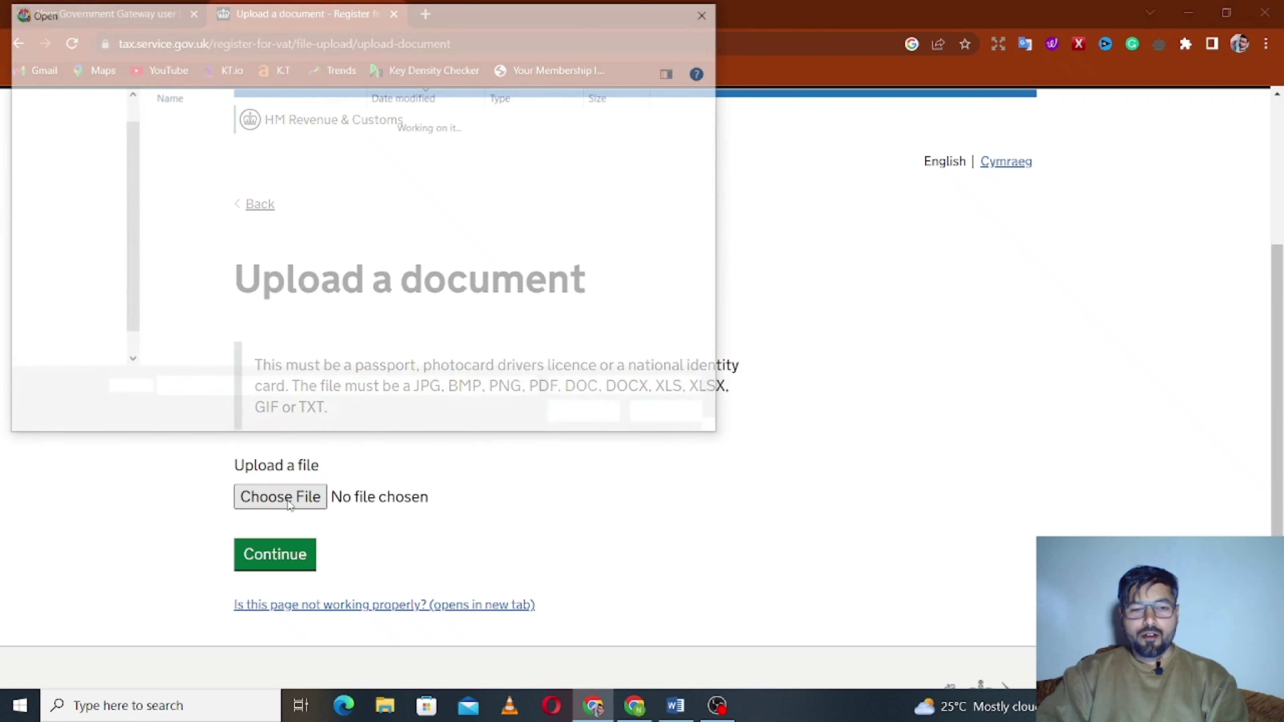
left_click(59, 171)
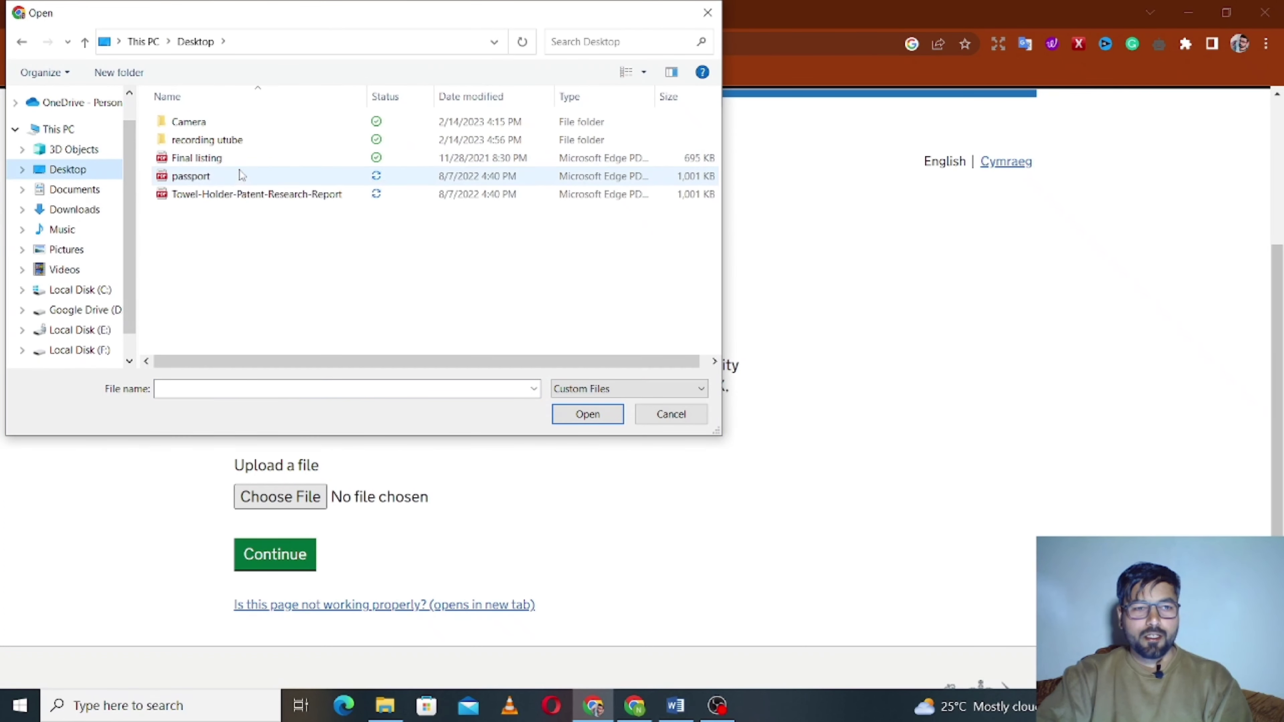
left_click(237, 176)
left_click(588, 415)
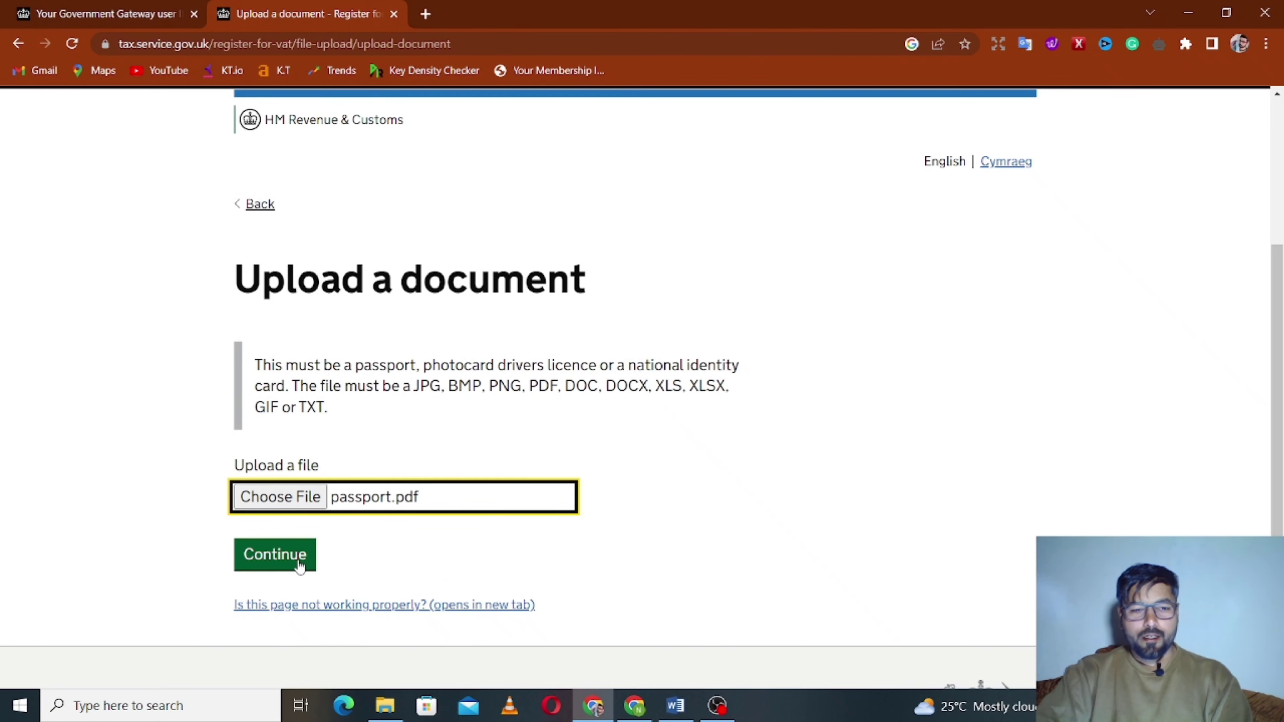
left_click(286, 565)
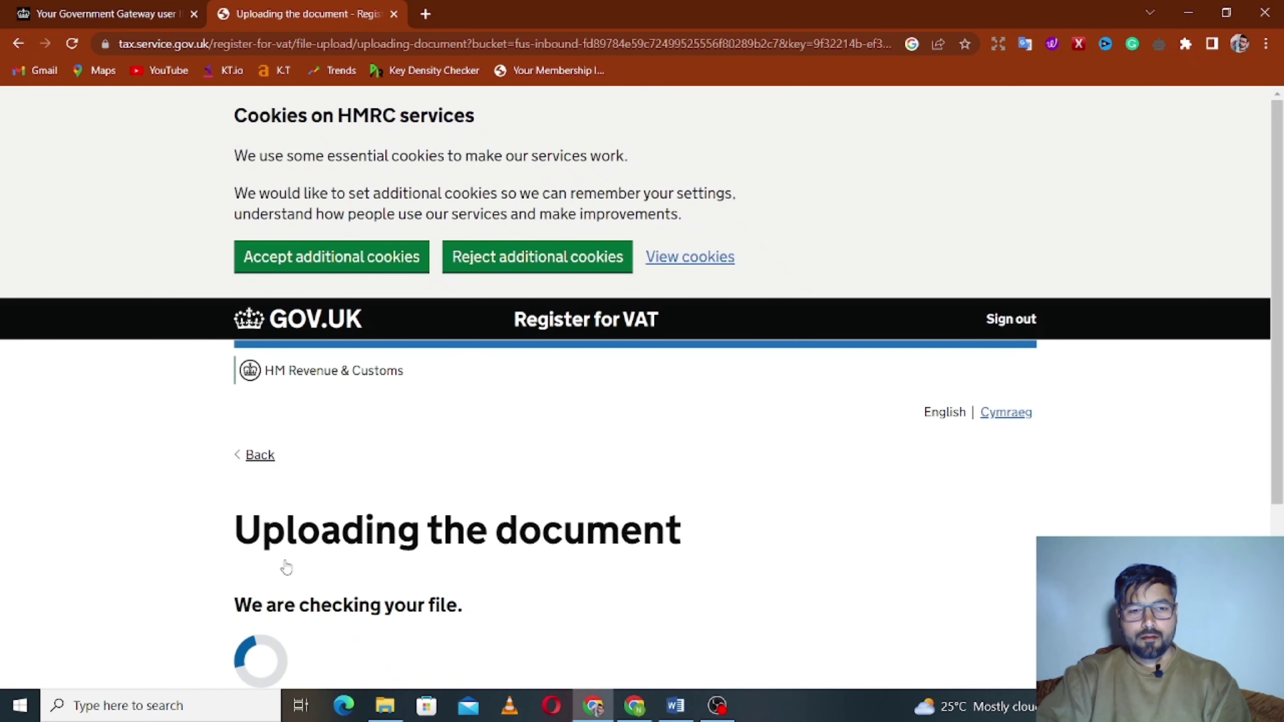
scroll(525, 596, "down", 3)
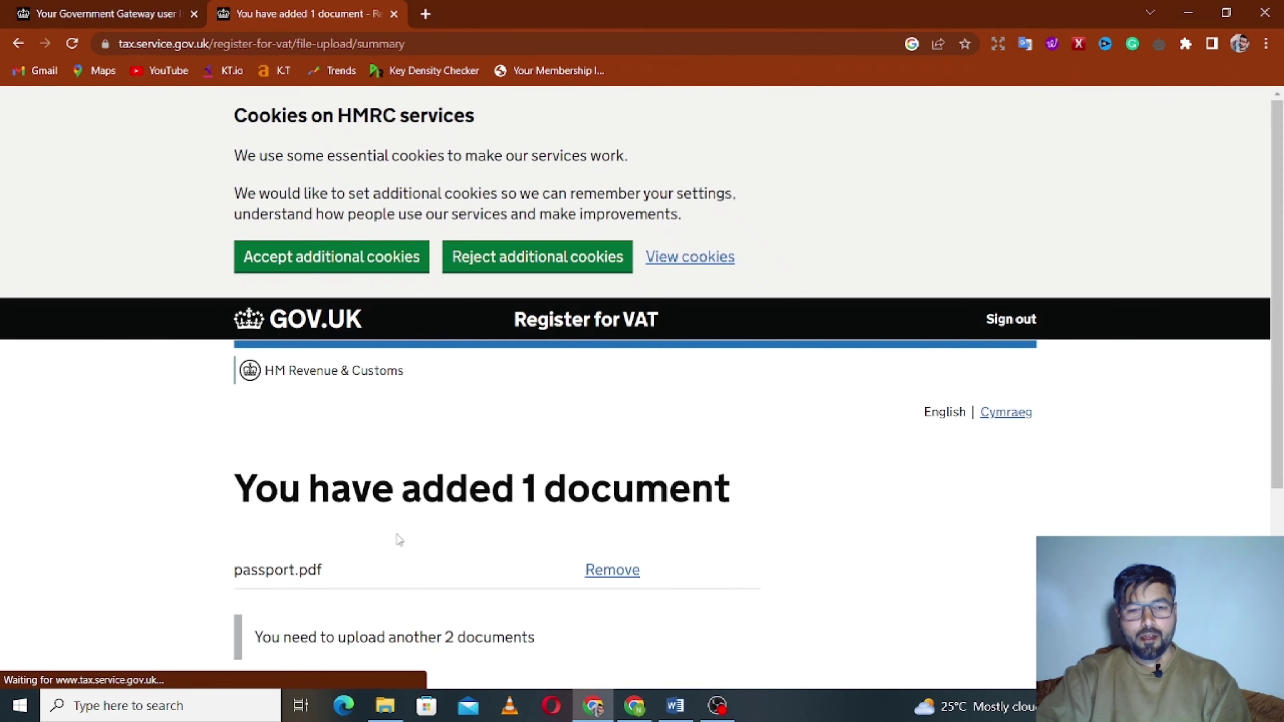
scroll(395, 532, "down", 2)
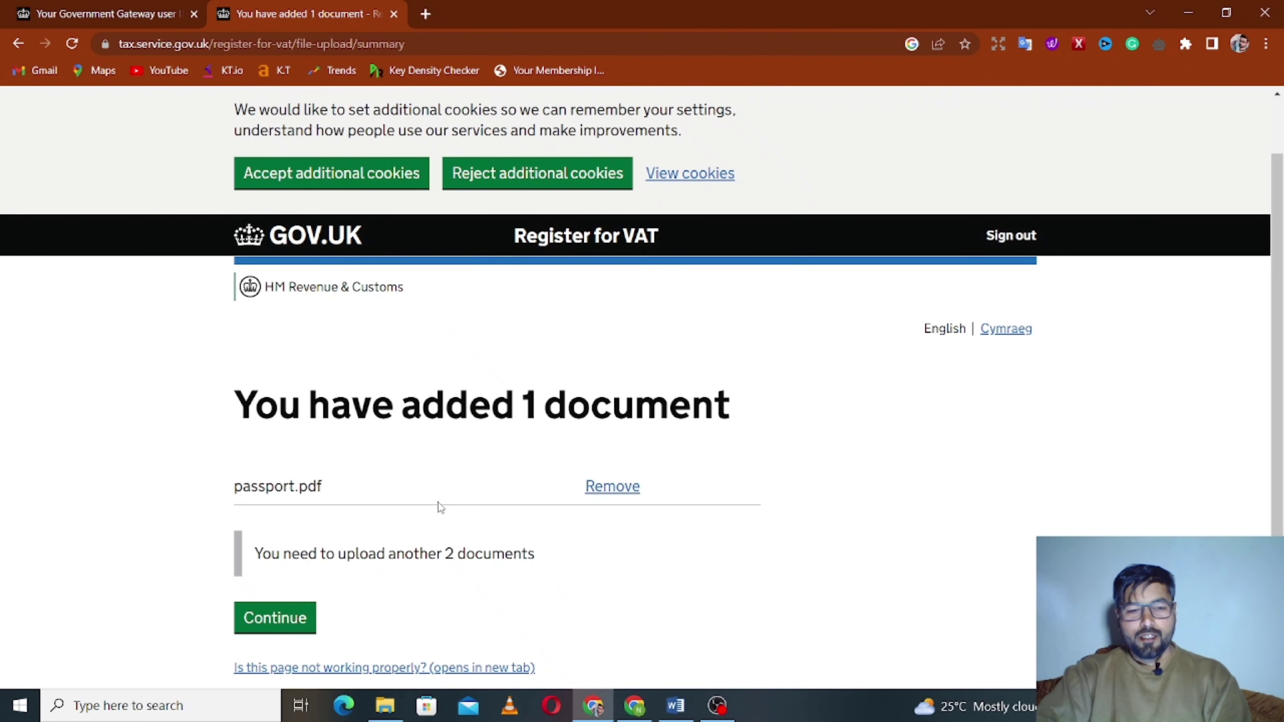
scroll(438, 502, "down", 2)
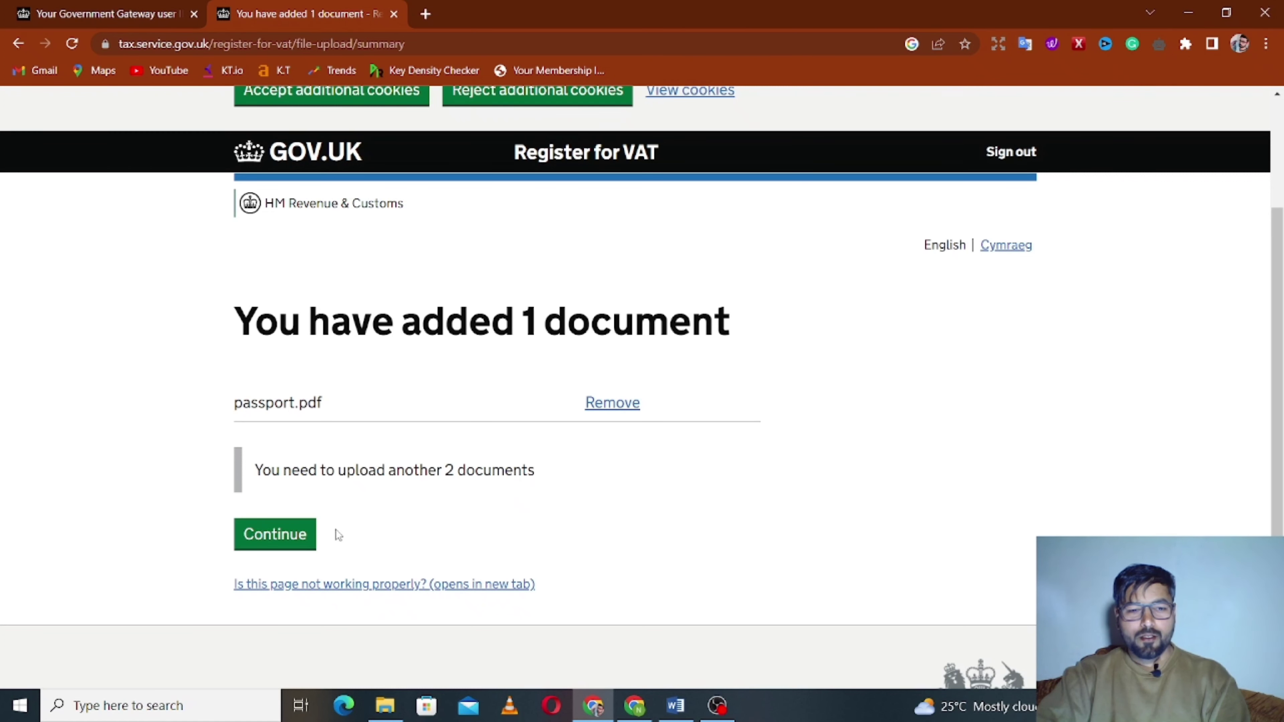
Step: Upload 'utility bill.pdf' as the second identity document
left_click(295, 540)
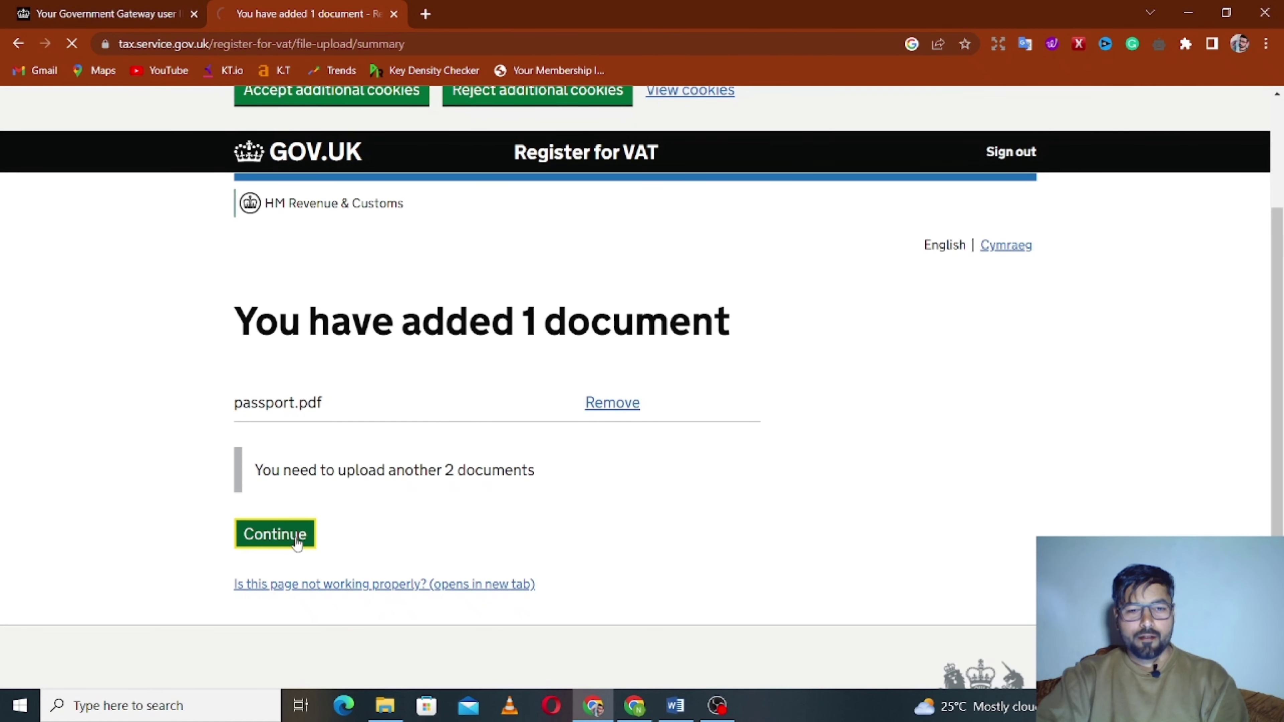
scroll(304, 536, "down", 6)
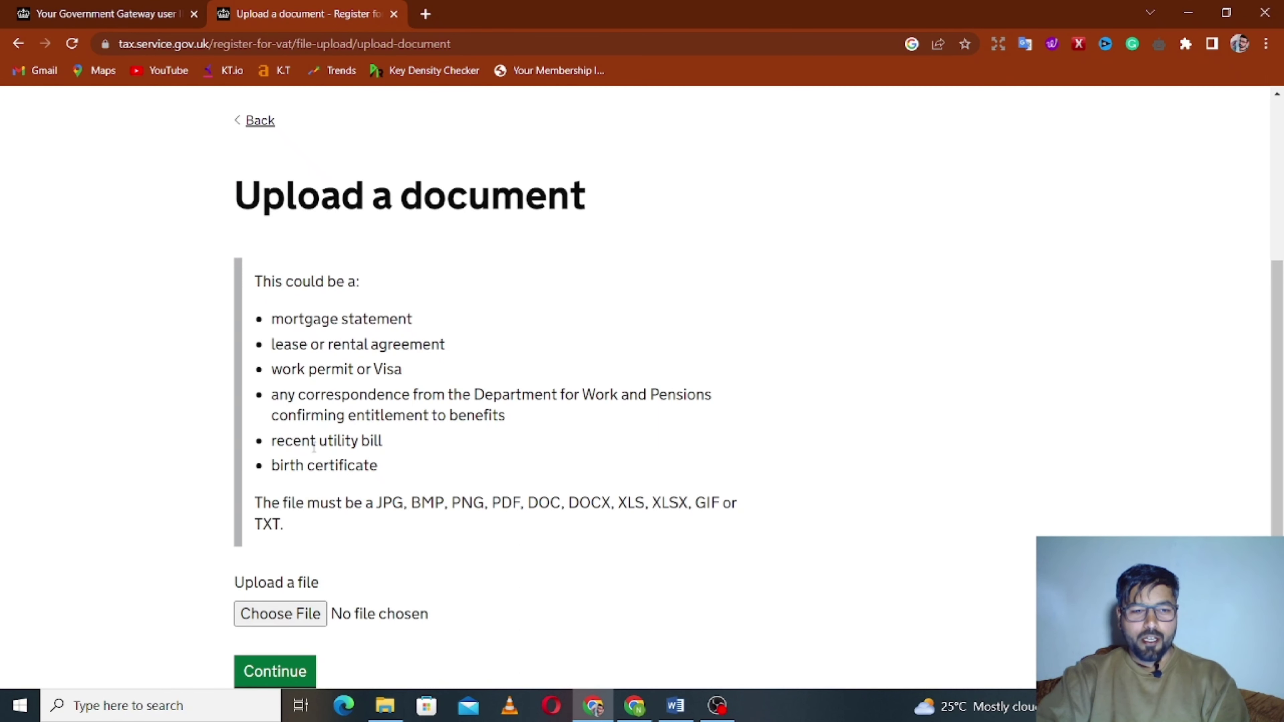
scroll(293, 562, "down", 2)
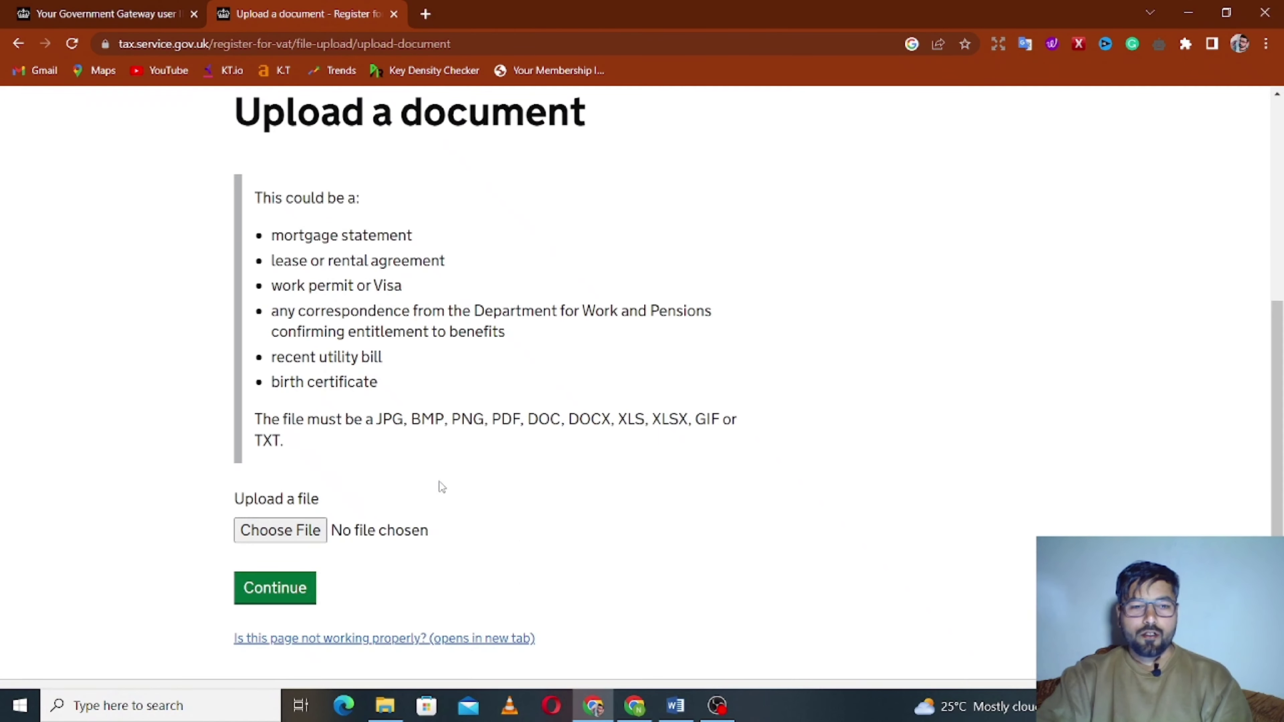
left_click(298, 531)
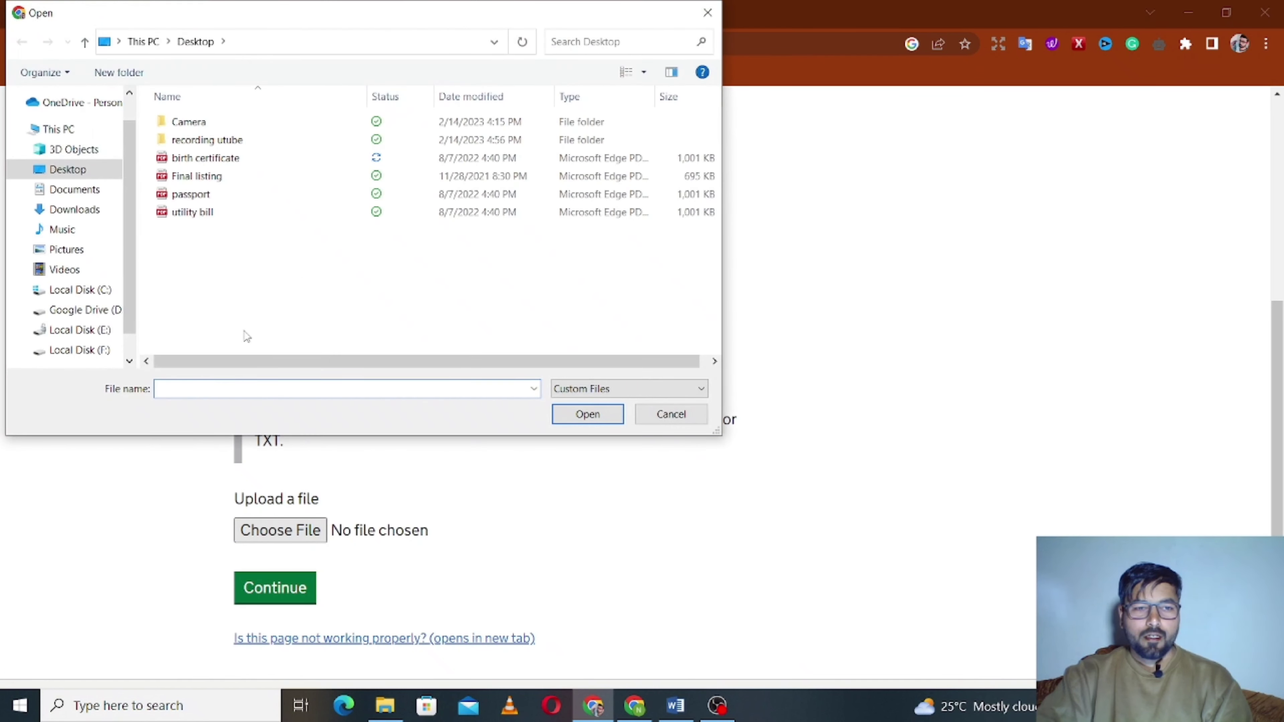
left_click(192, 214)
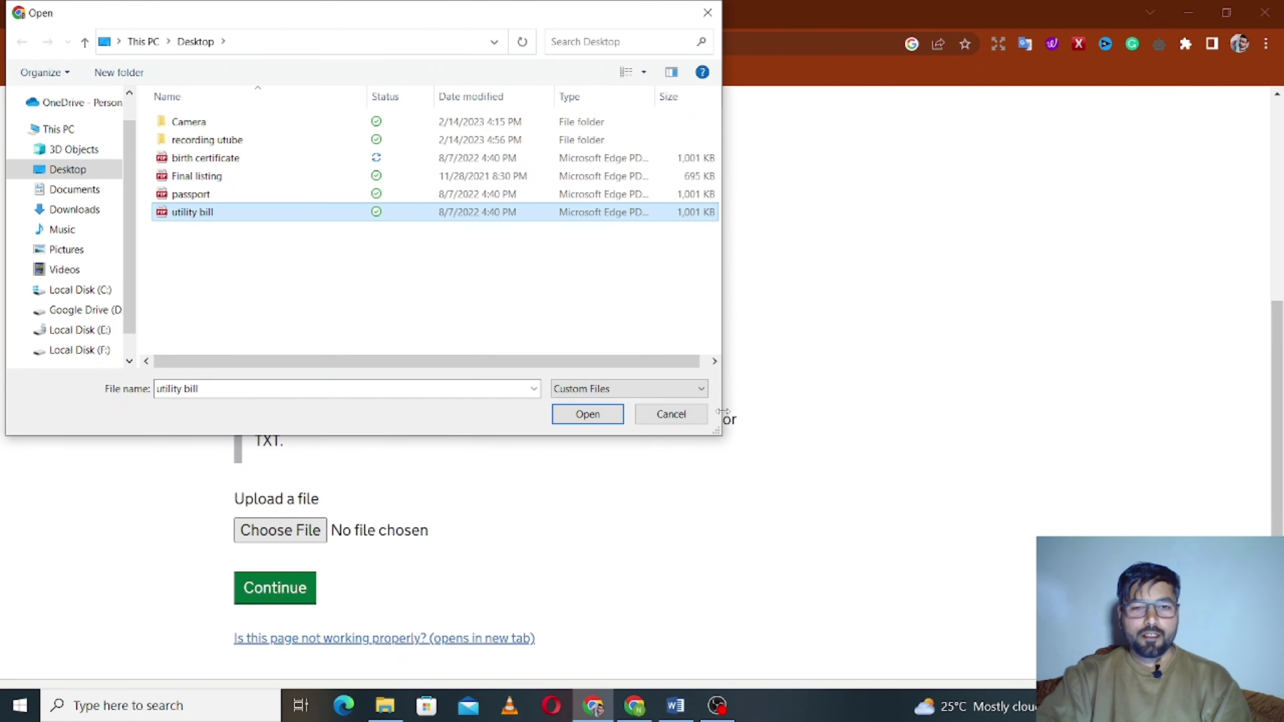
left_click(605, 415)
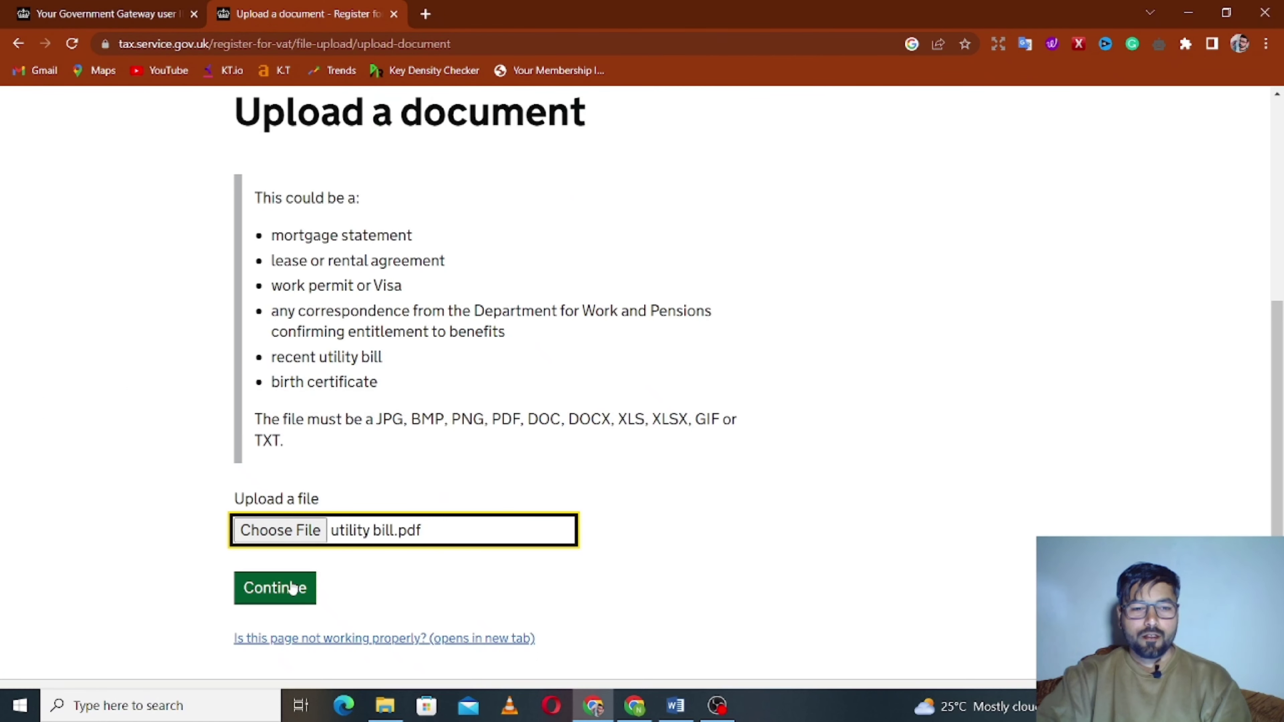
left_click(278, 589)
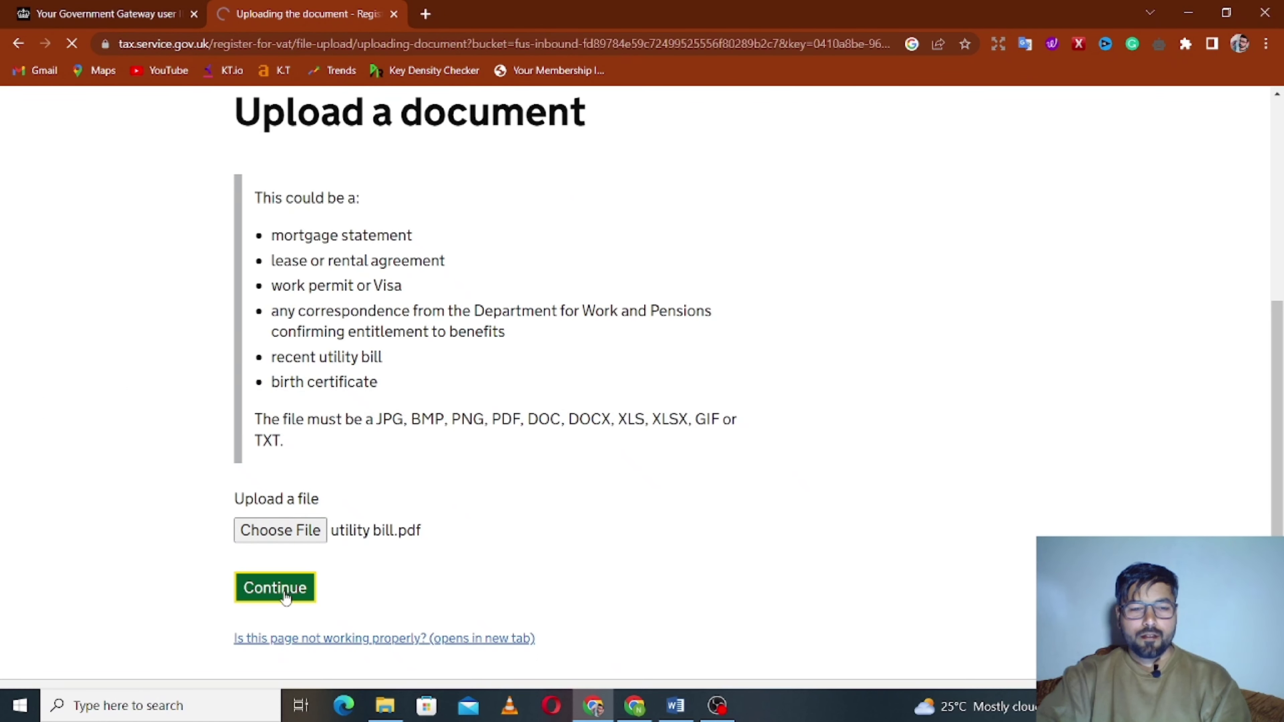
scroll(283, 594, "down", 3)
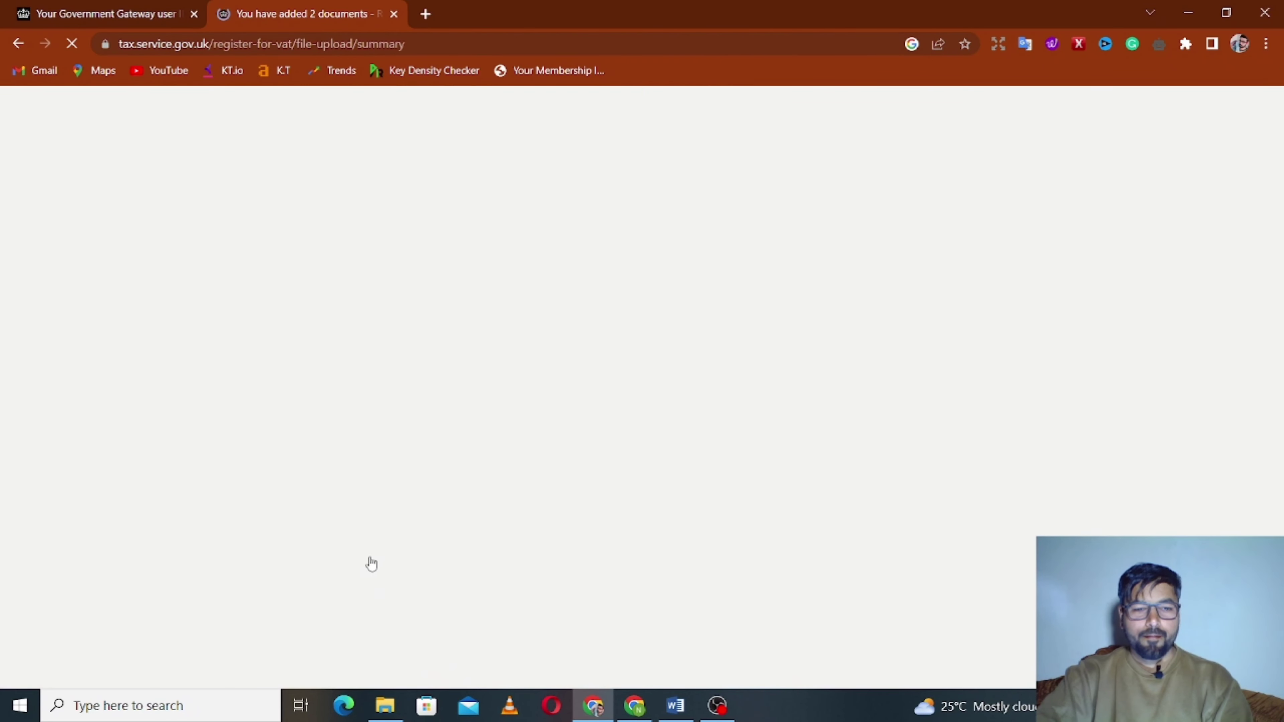
scroll(371, 562, "down", 3)
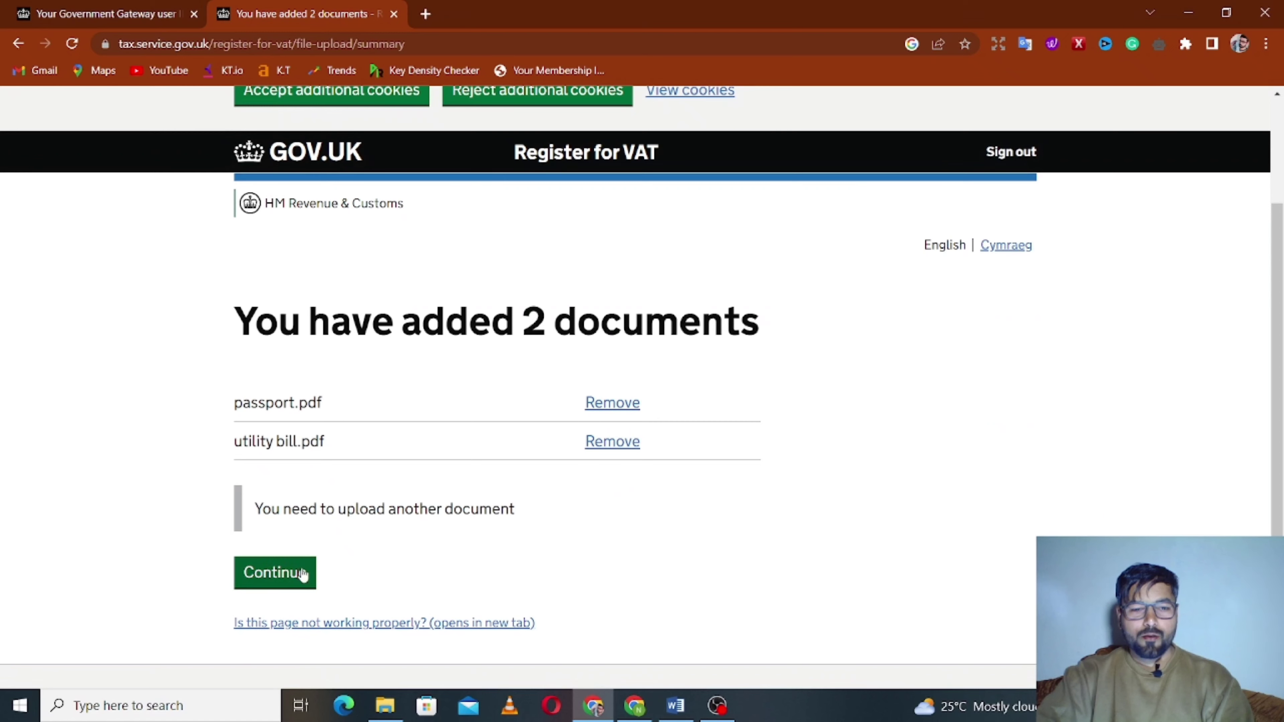
Step: Upload 'birth certificate.pdf' as the third identity document
left_click(285, 580)
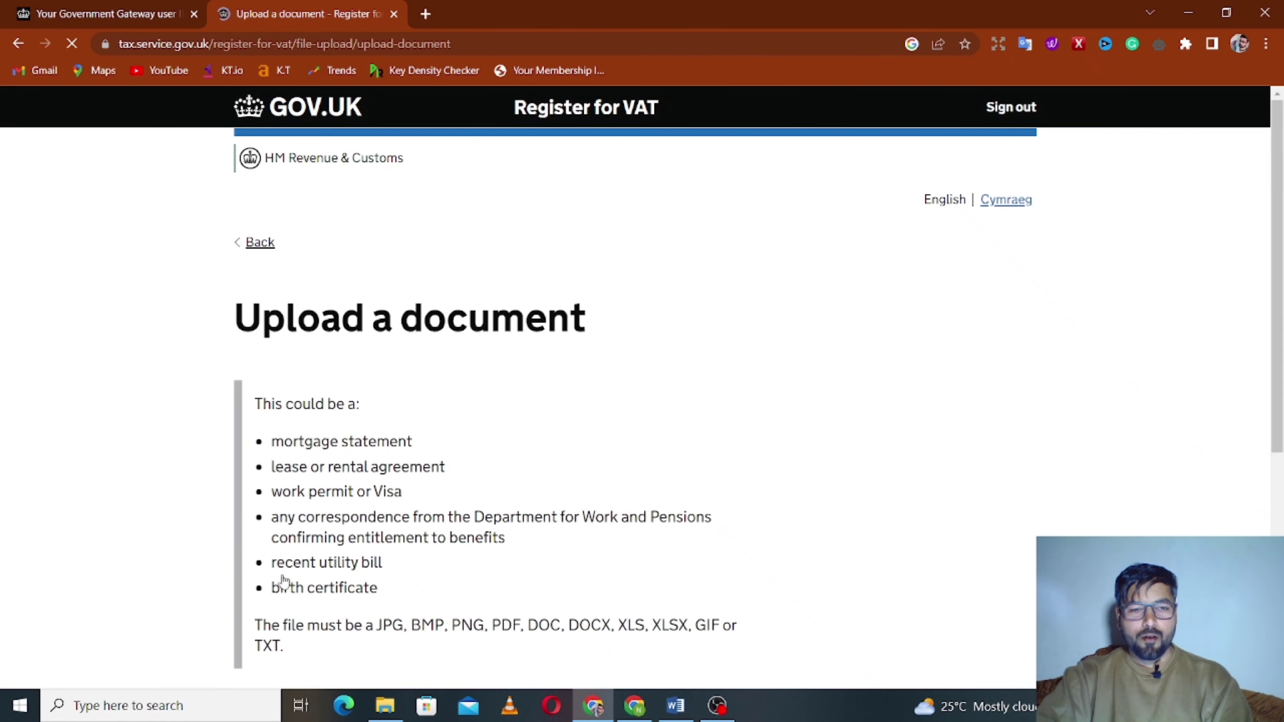
scroll(283, 580, "down", 5)
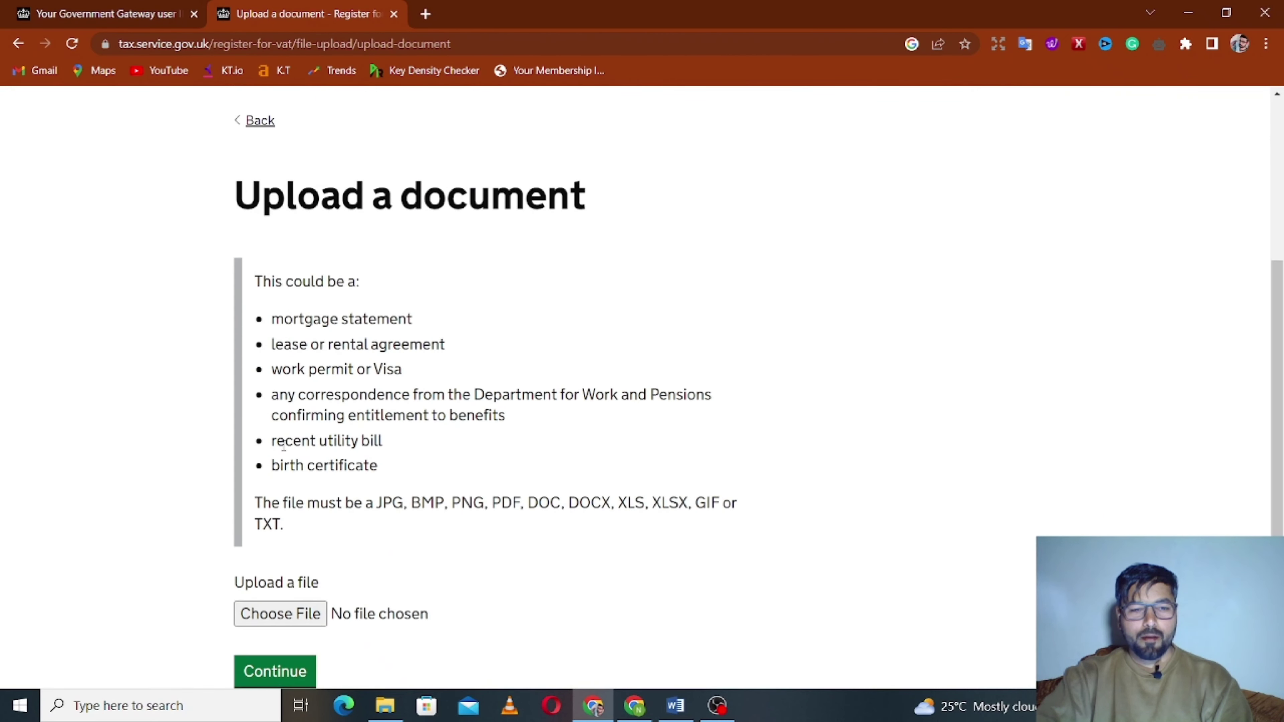
scroll(305, 561, "down", 2)
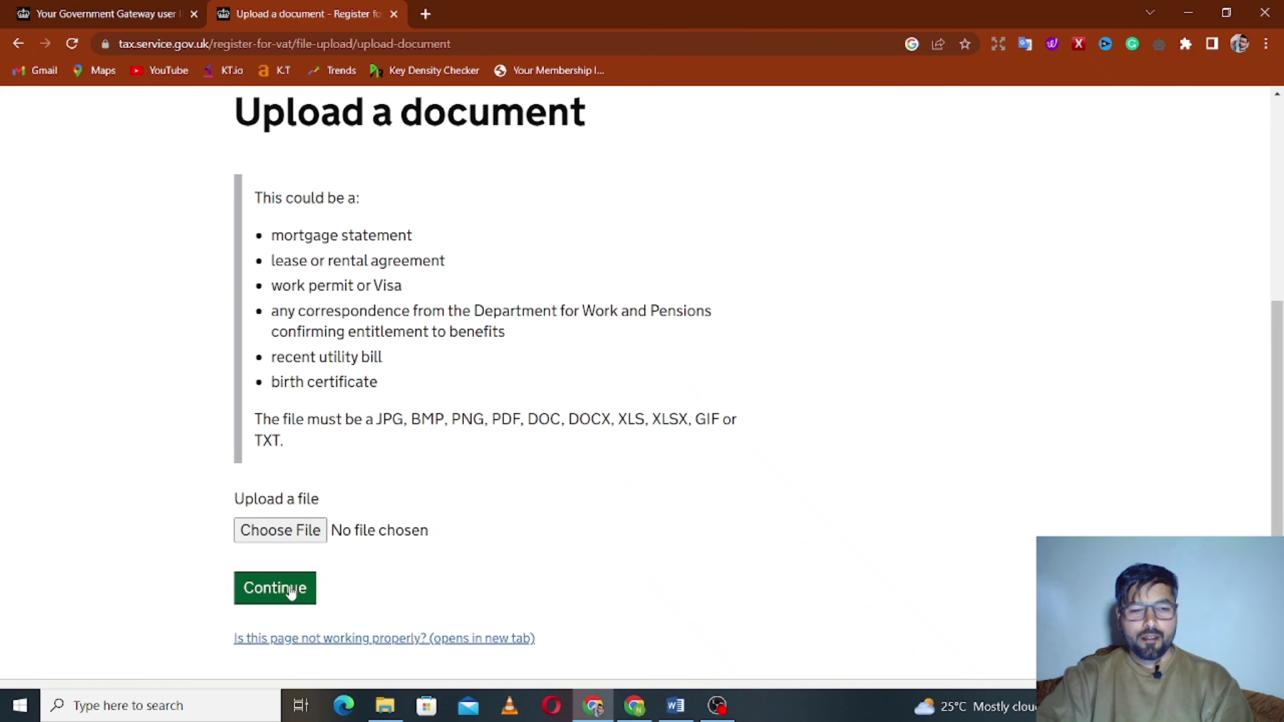
left_click(281, 530)
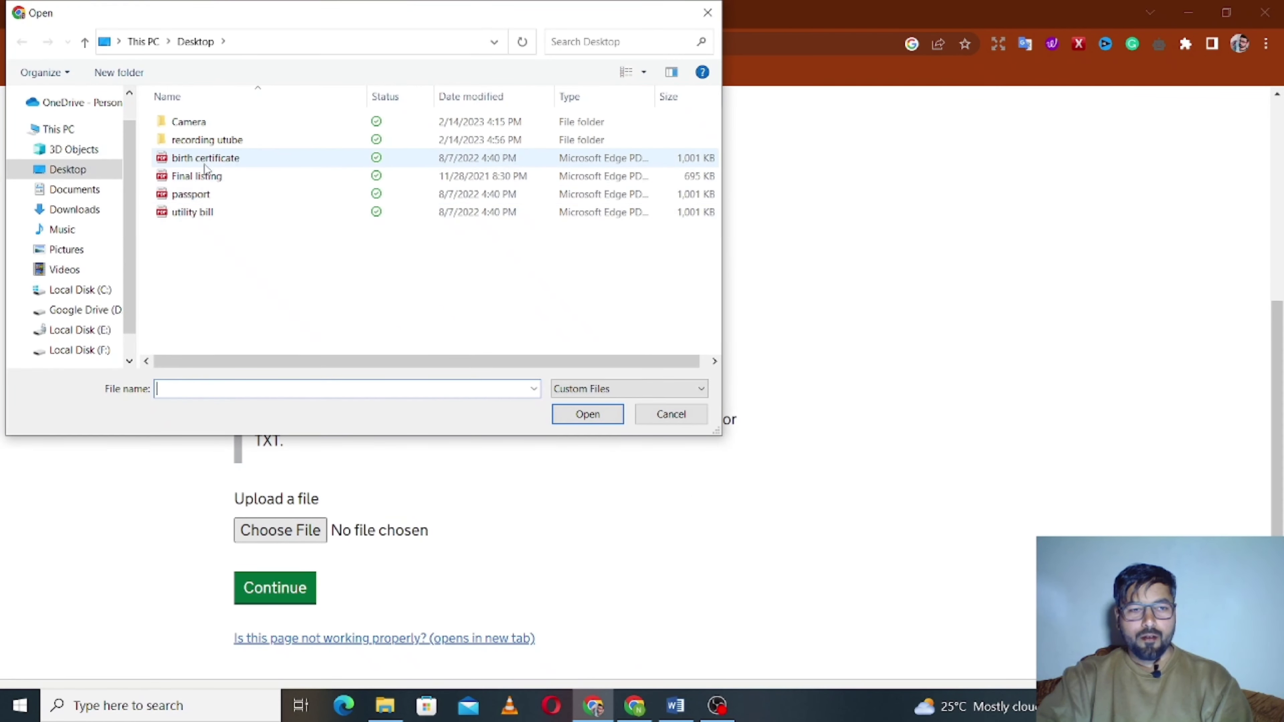
left_click(208, 160)
left_click(595, 415)
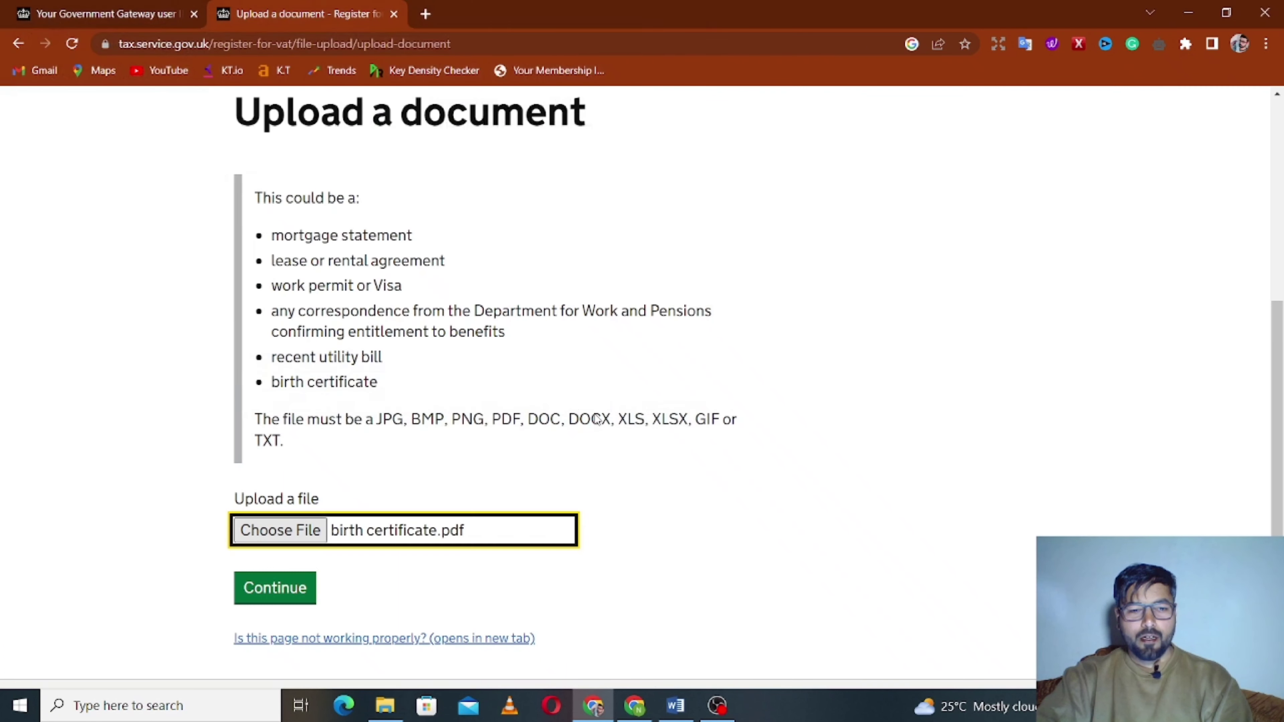
left_click(288, 589)
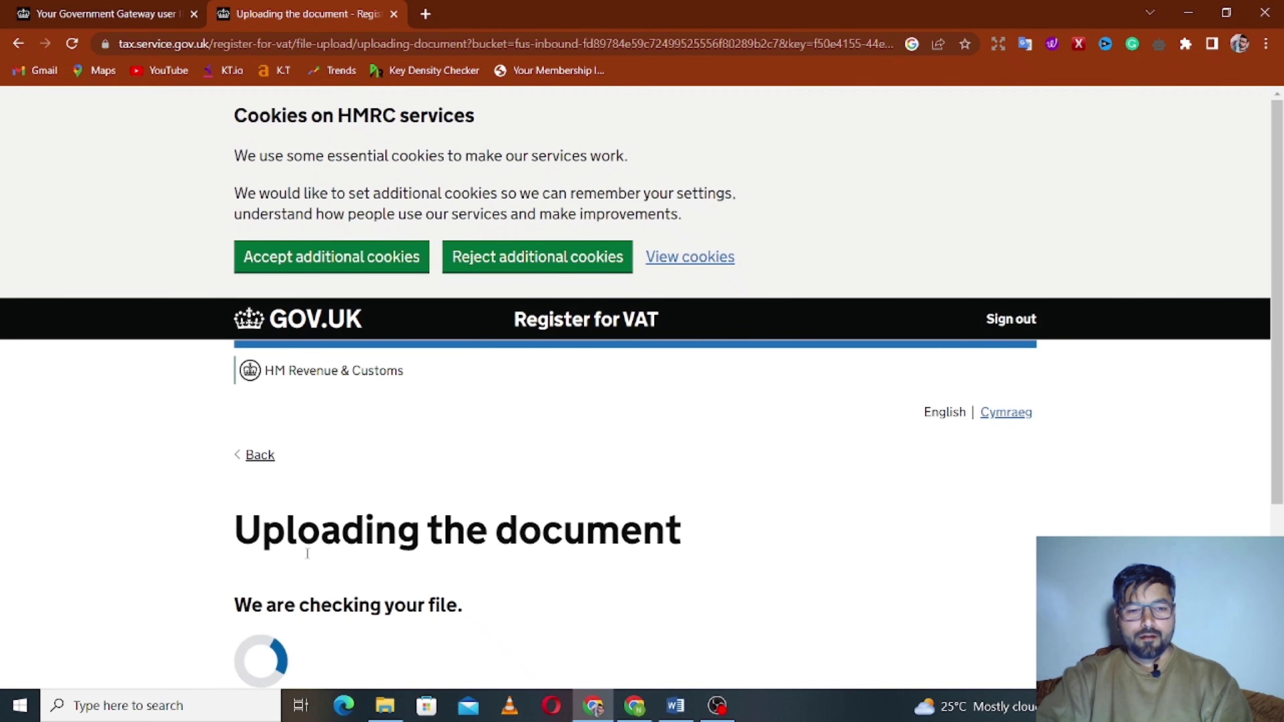
scroll(303, 556, "down", 3)
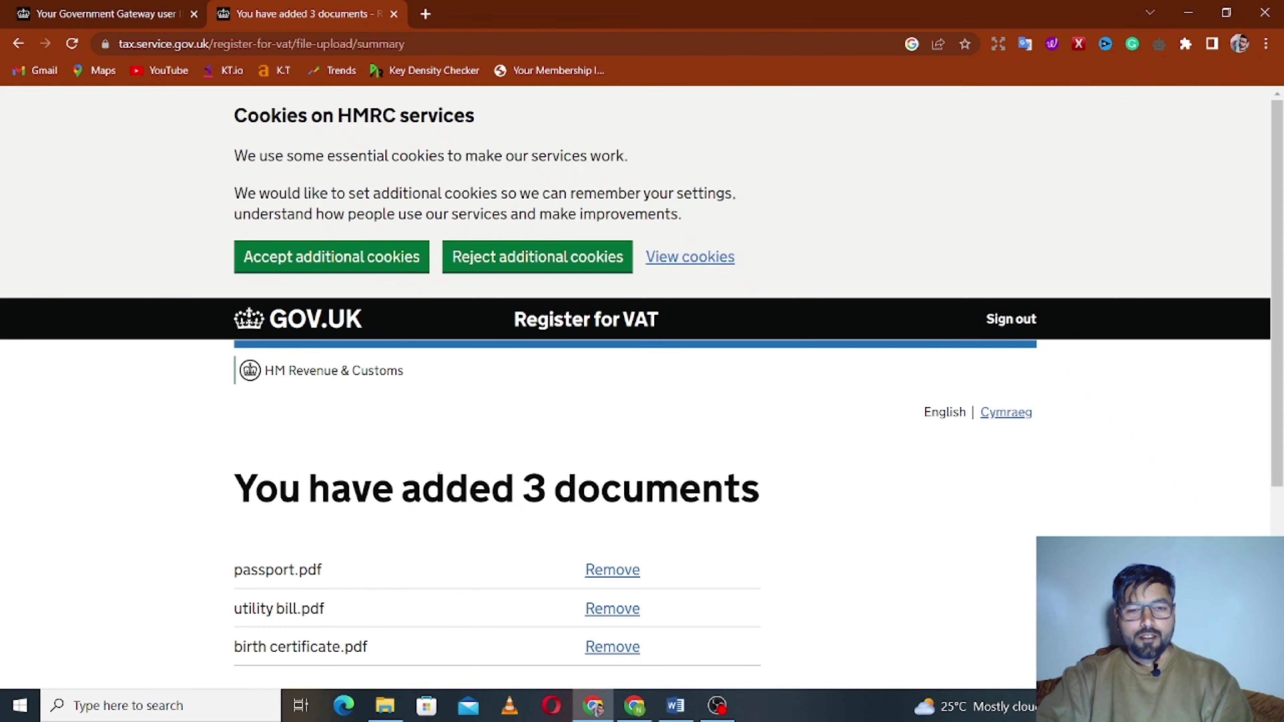
scroll(443, 491, "down", 3)
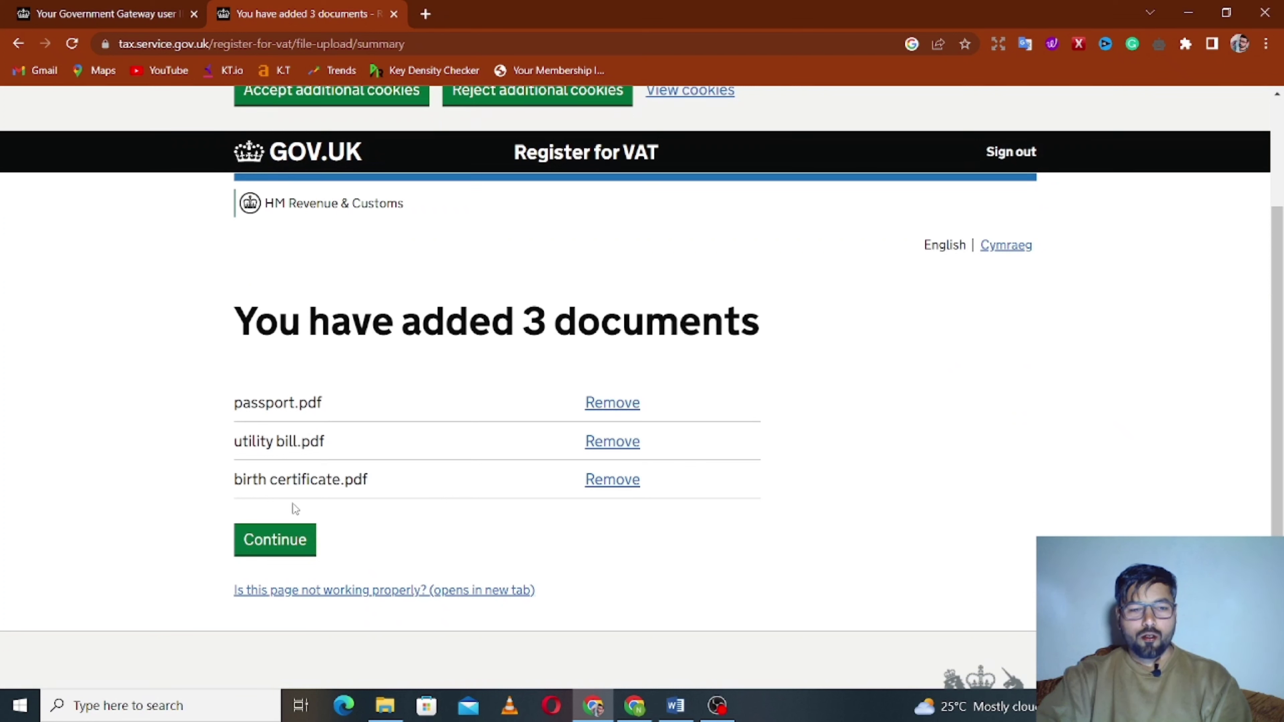
Step: Confirm the 3 added documents and return to the task list down to Send application
left_click(290, 540)
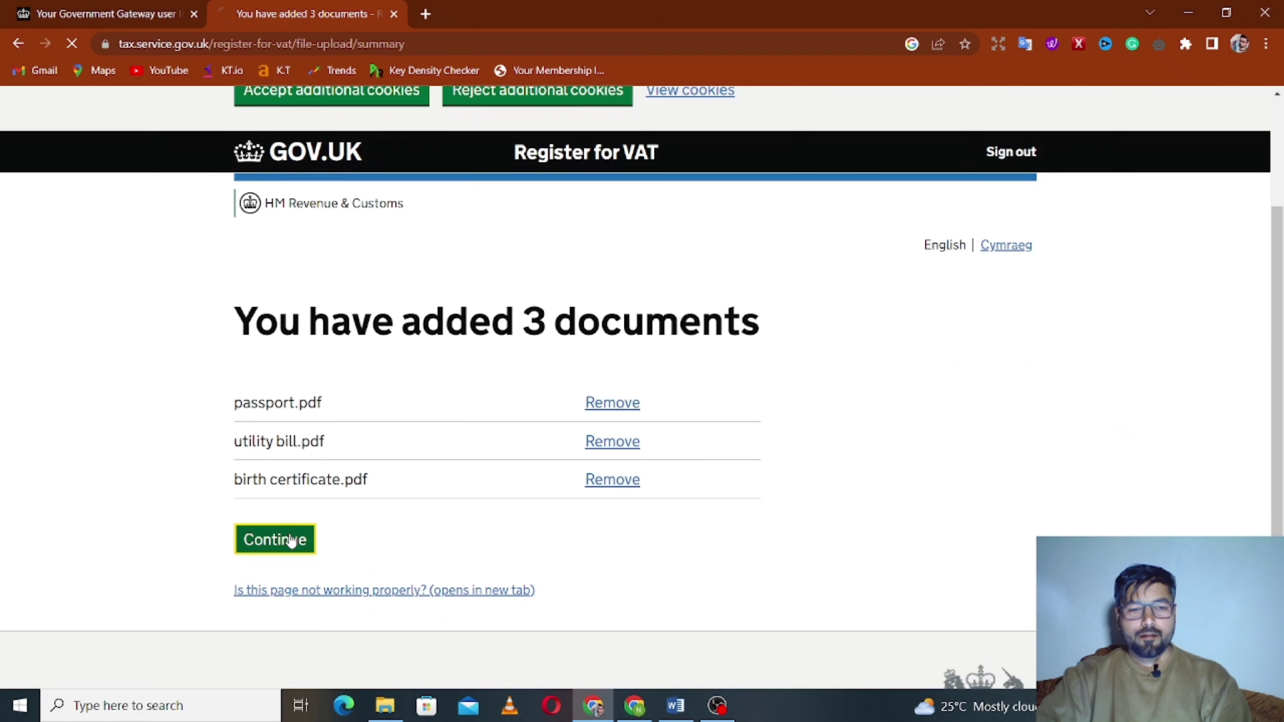
scroll(293, 539, "down", 10)
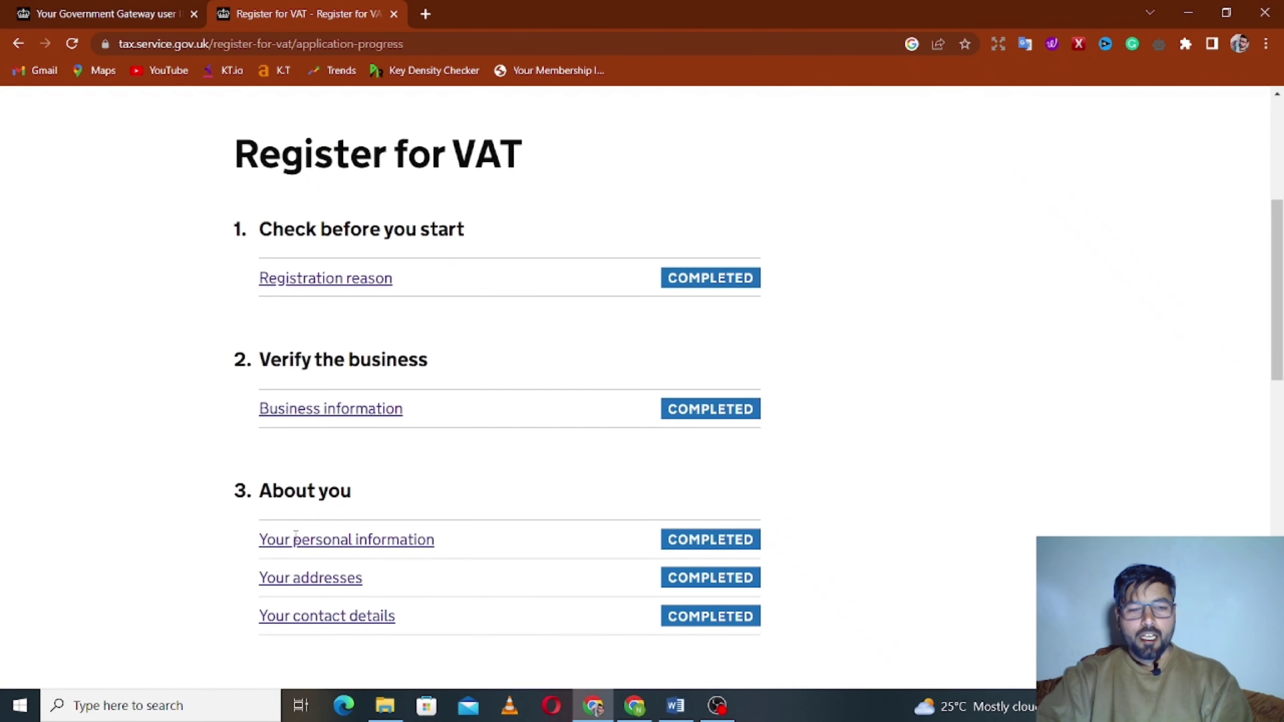
scroll(300, 553, "down", 2)
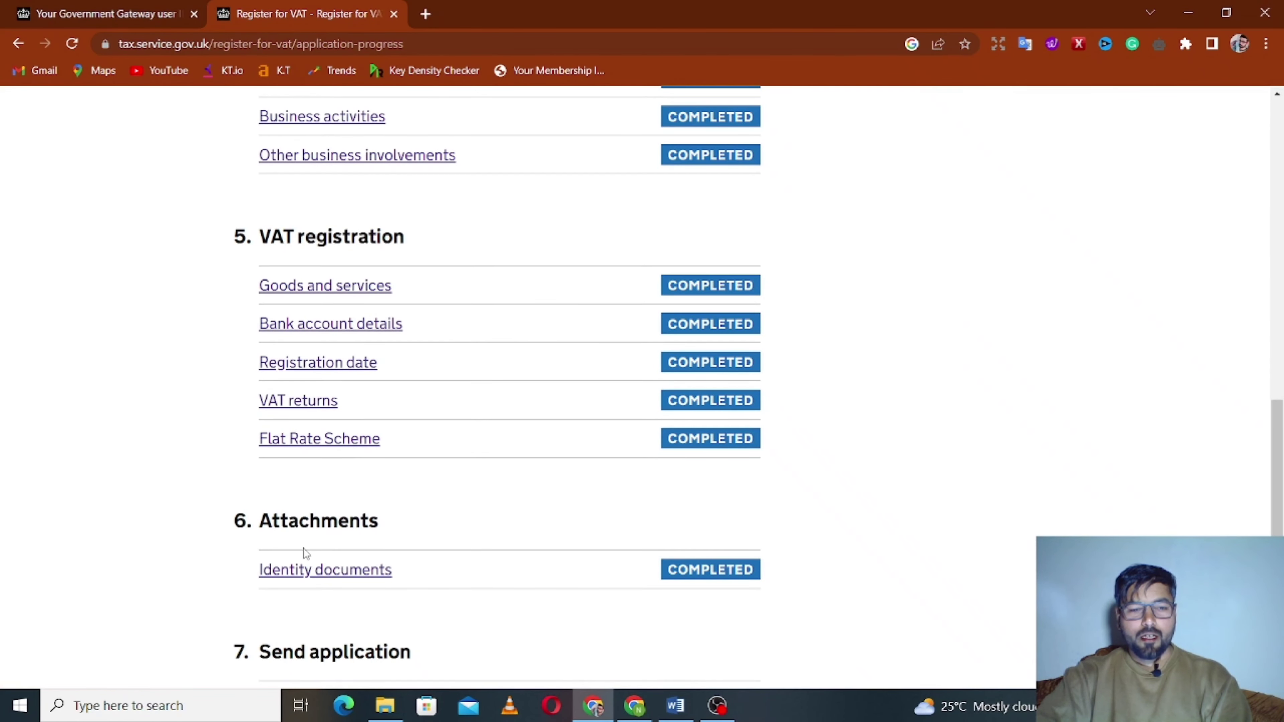
scroll(336, 559, "down", 1)
scroll(337, 557, "down", 1)
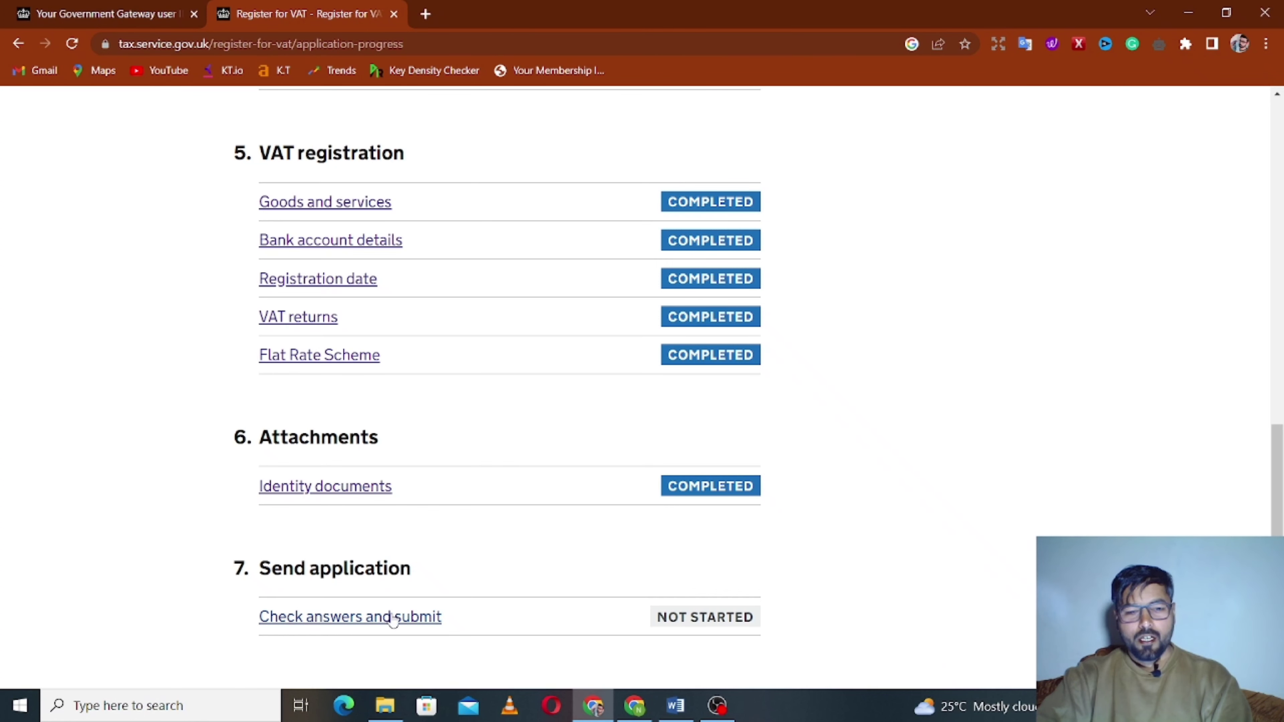
Step: Open 'Check answers and submit' and review every section down to Confirm and submit
left_click(351, 621)
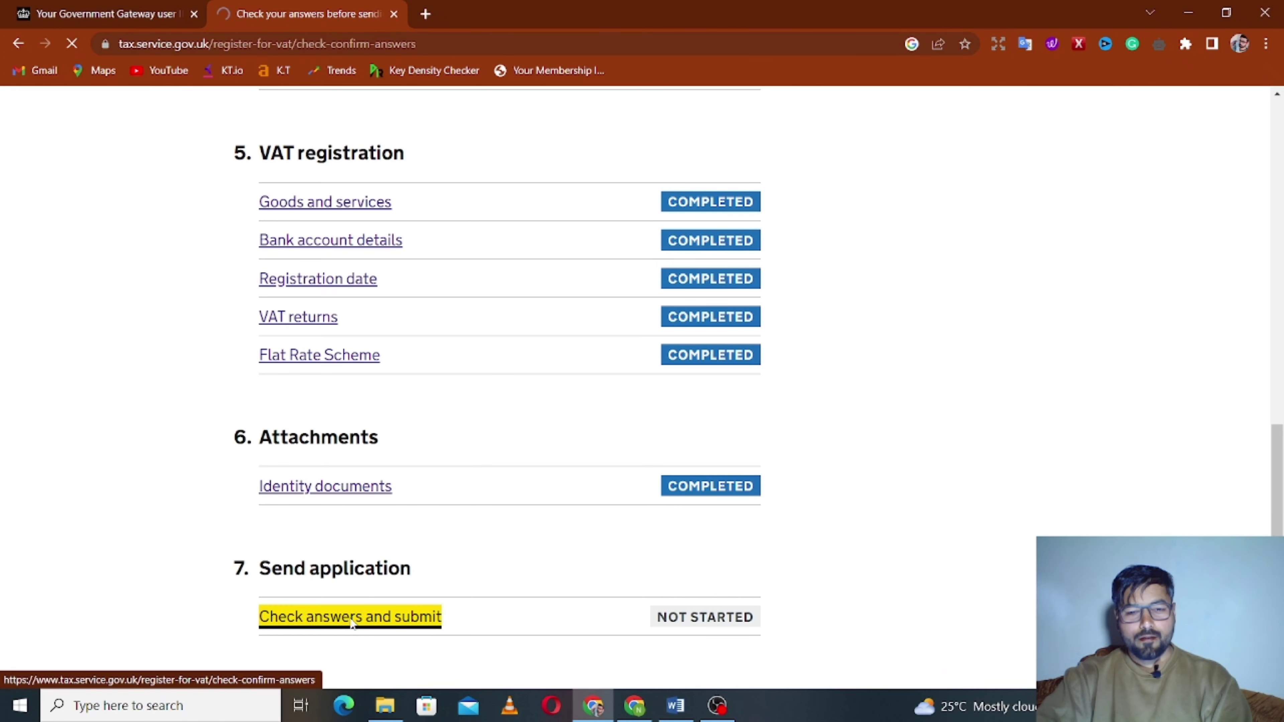
scroll(488, 468, "down", 4)
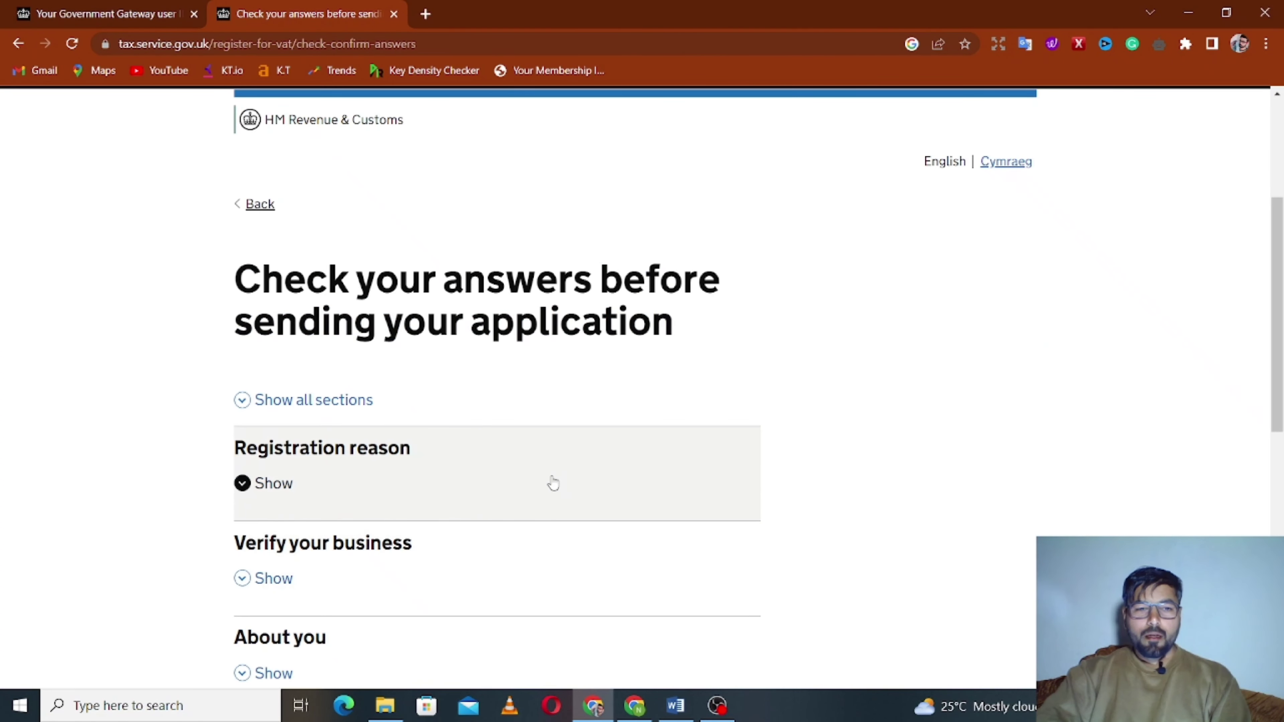
scroll(553, 482, "down", 2)
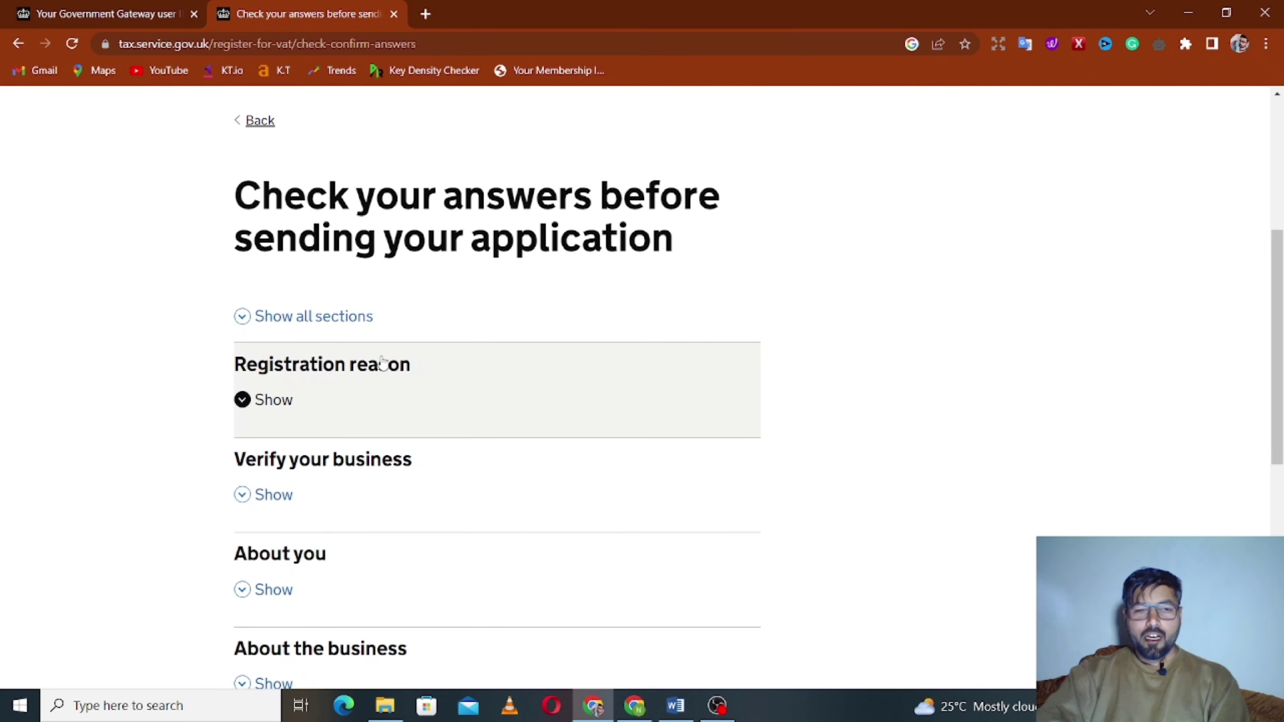
scroll(371, 336, "down", 2)
scroll(364, 374, "down", 3)
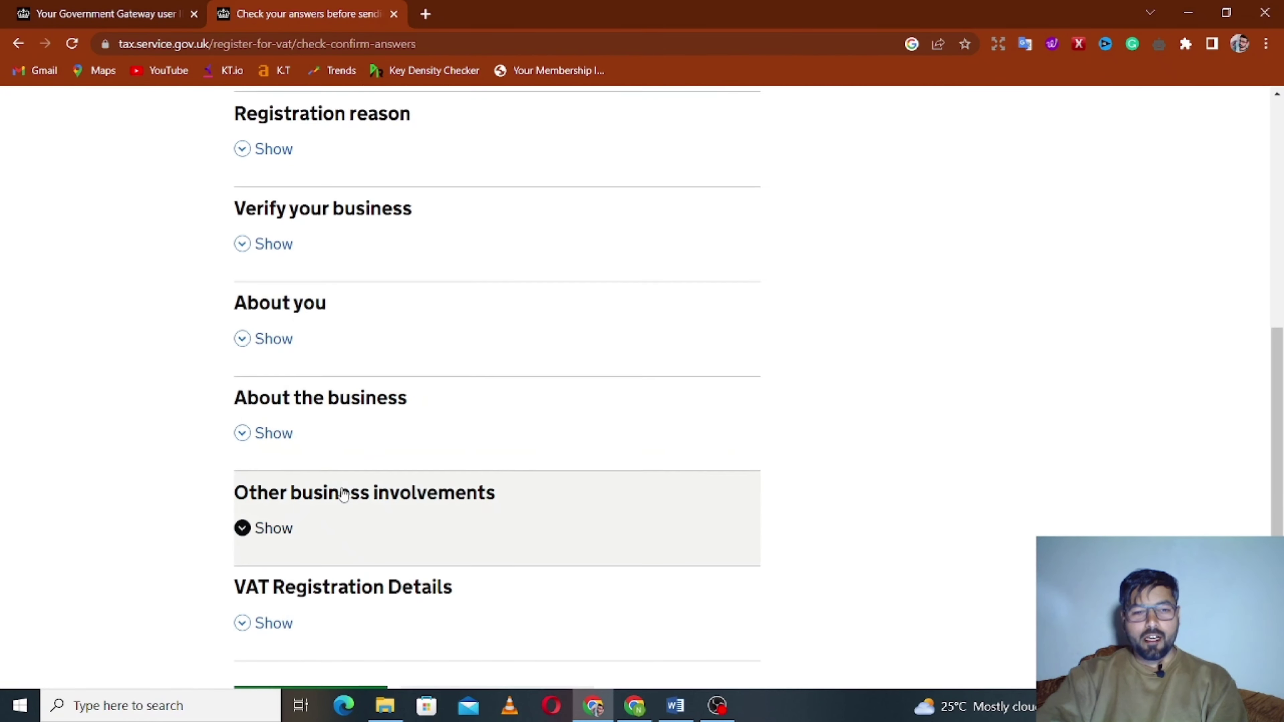
scroll(323, 404, "up", 5)
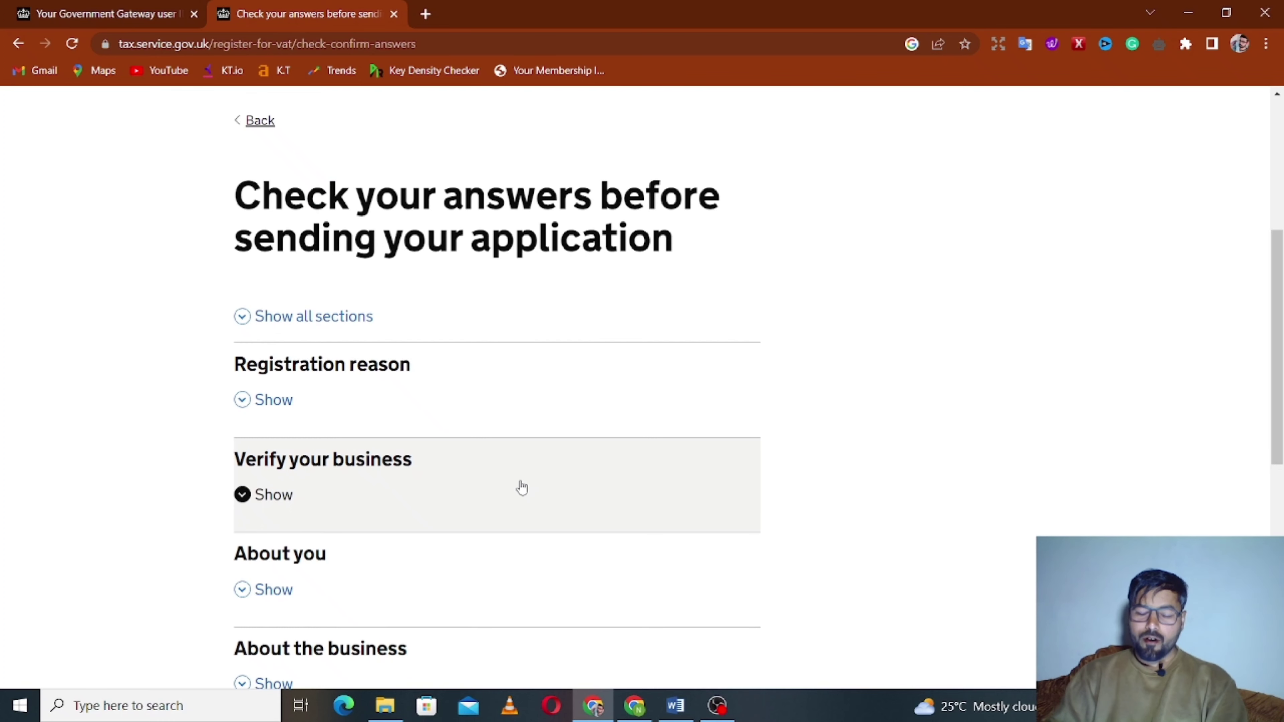
scroll(525, 490, "down", 10)
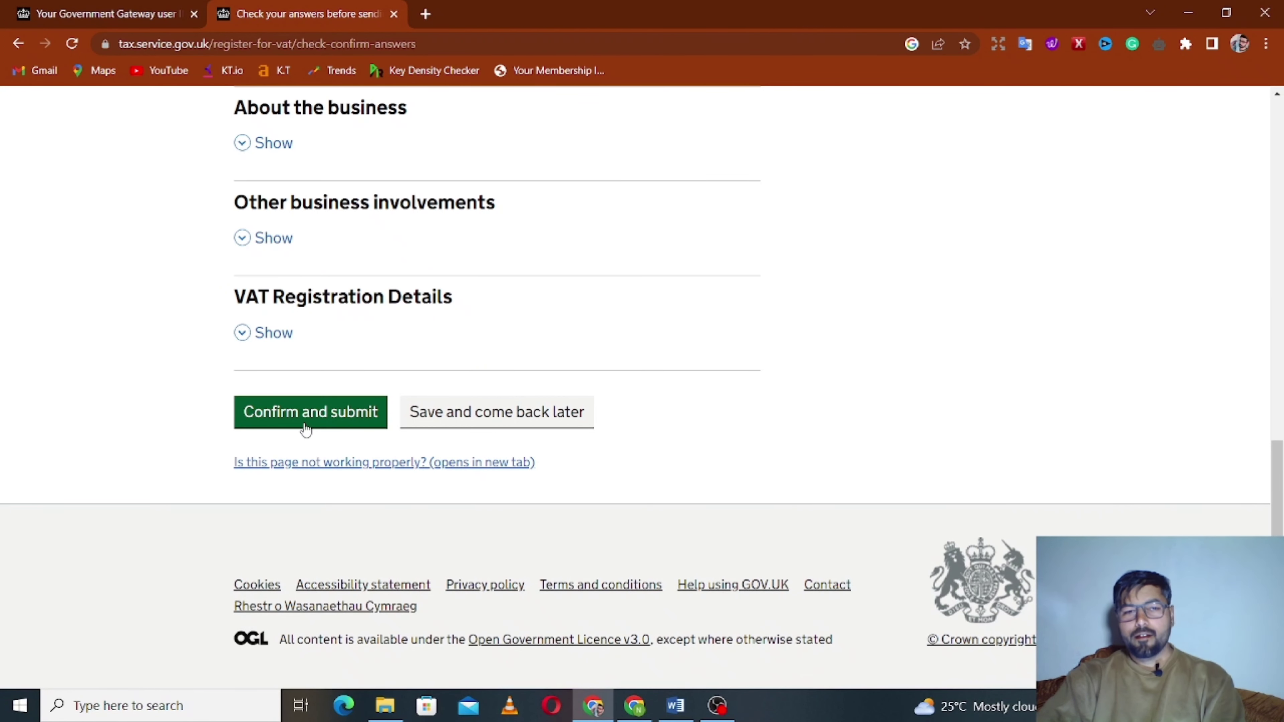
scroll(305, 429, "up", 2)
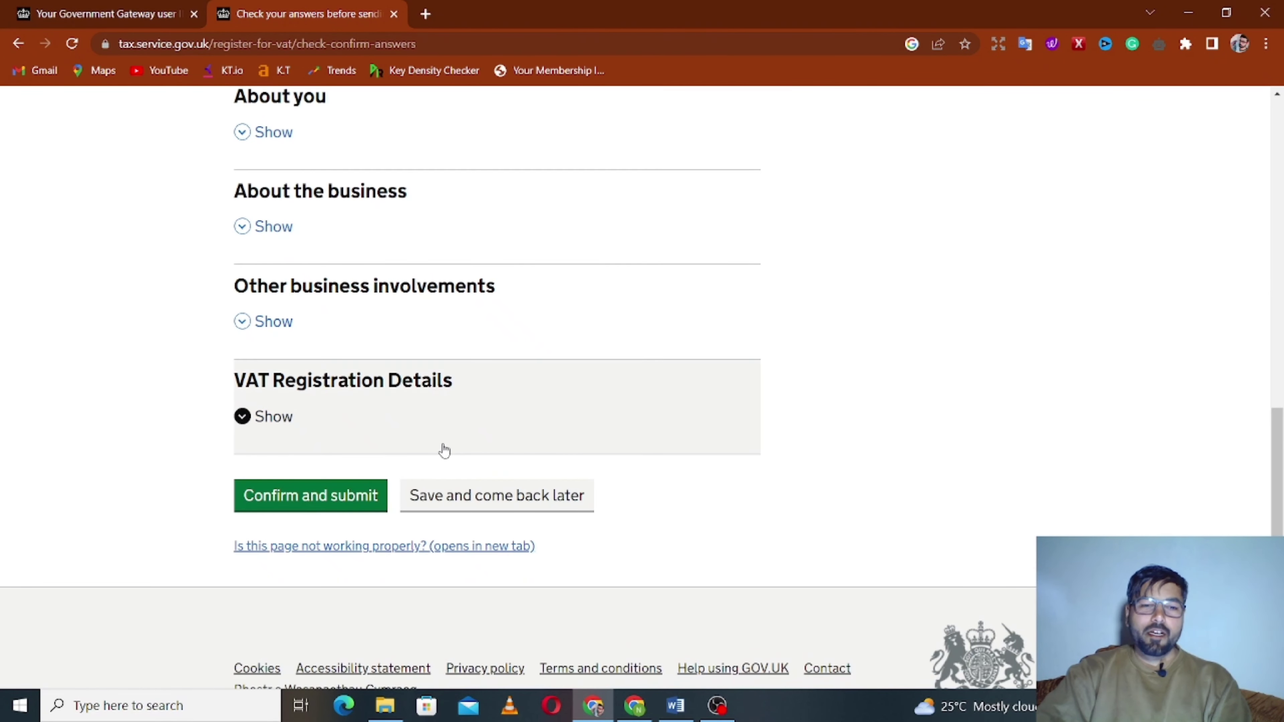